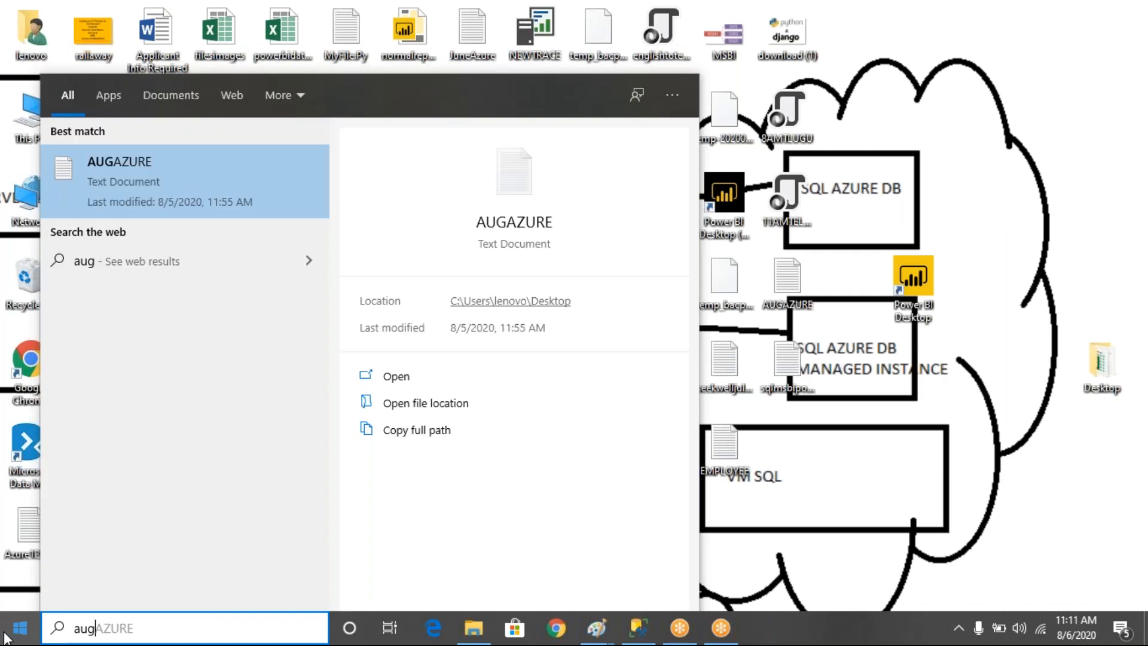
Open the AUGAZURE text document in a maximized window at the section on the different kinds of storage modes.
{"action": "key", "text": "Return"}
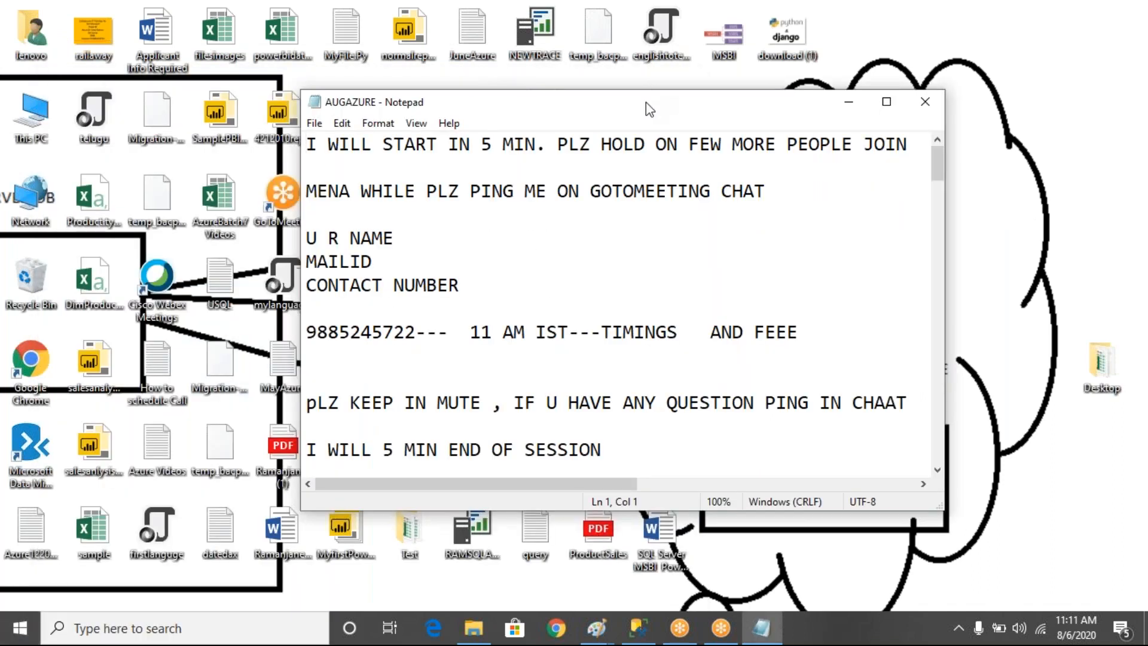
{"action": "double_click", "coordinate": [646, 103]}
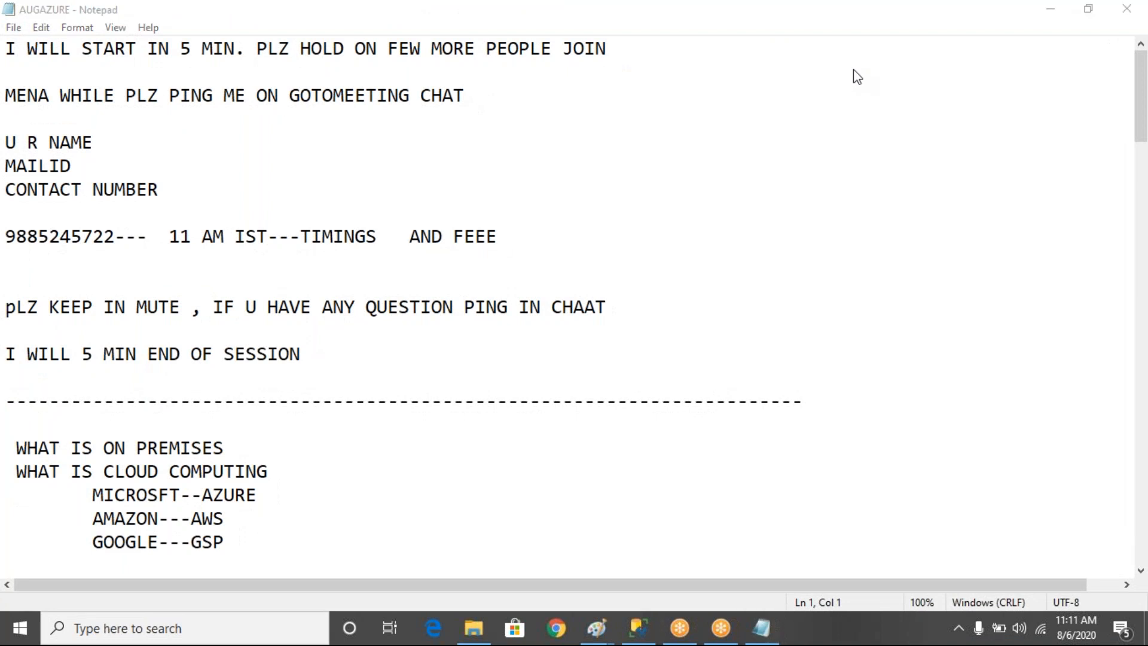
{"action": "left_click_drag", "start_coordinate": [1140, 120], "coordinate": [1107, 440]}
{"action": "scroll", "coordinate": [331, 276], "scroll_direction": "up", "scroll_amount": 2}
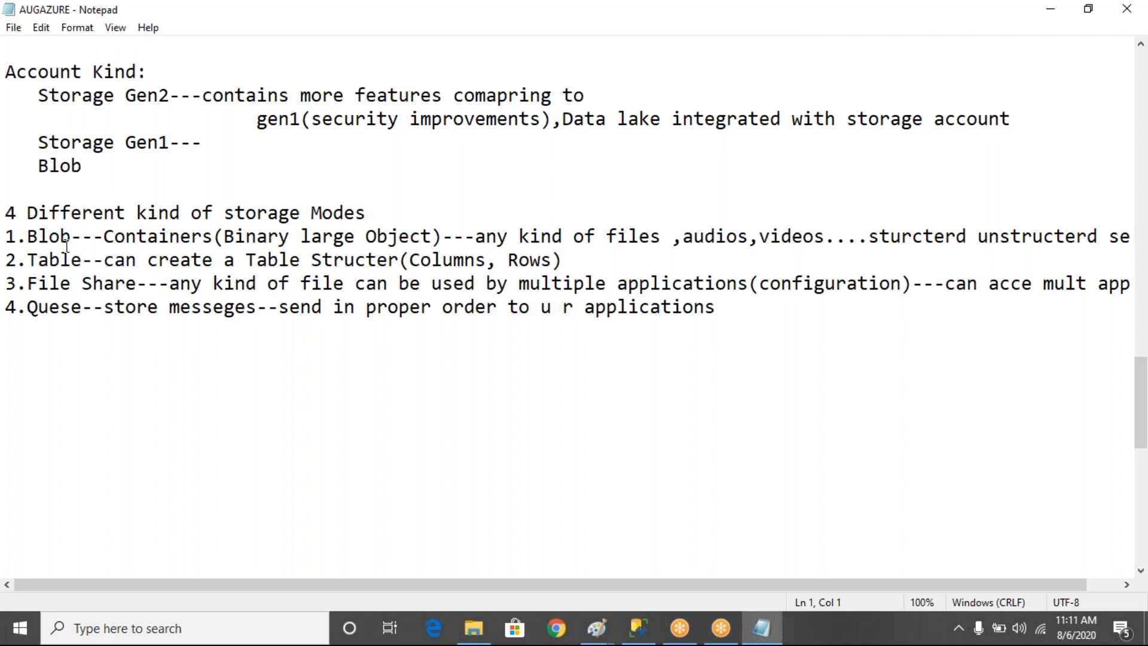
Review the notes on the four storage modes, highlighting the Blob, Table, File Share and Queue entries and their descriptions.
{"action": "left_click_drag", "start_coordinate": [32, 237], "coordinate": [304, 306]}
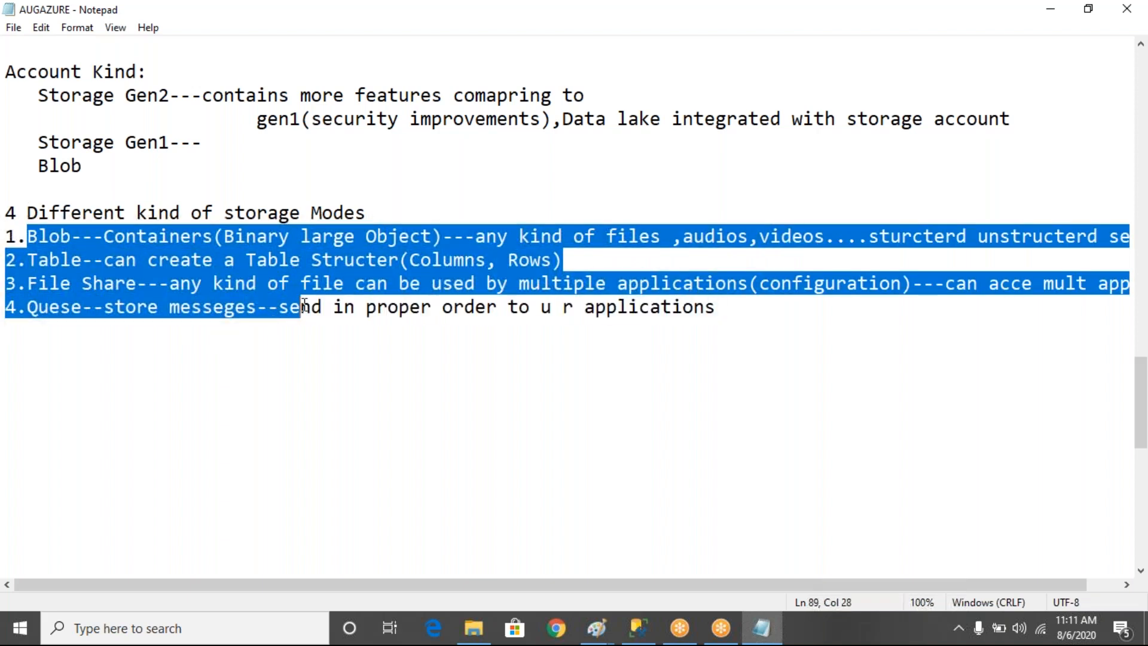
{"action": "left_click", "coordinate": [173, 305]}
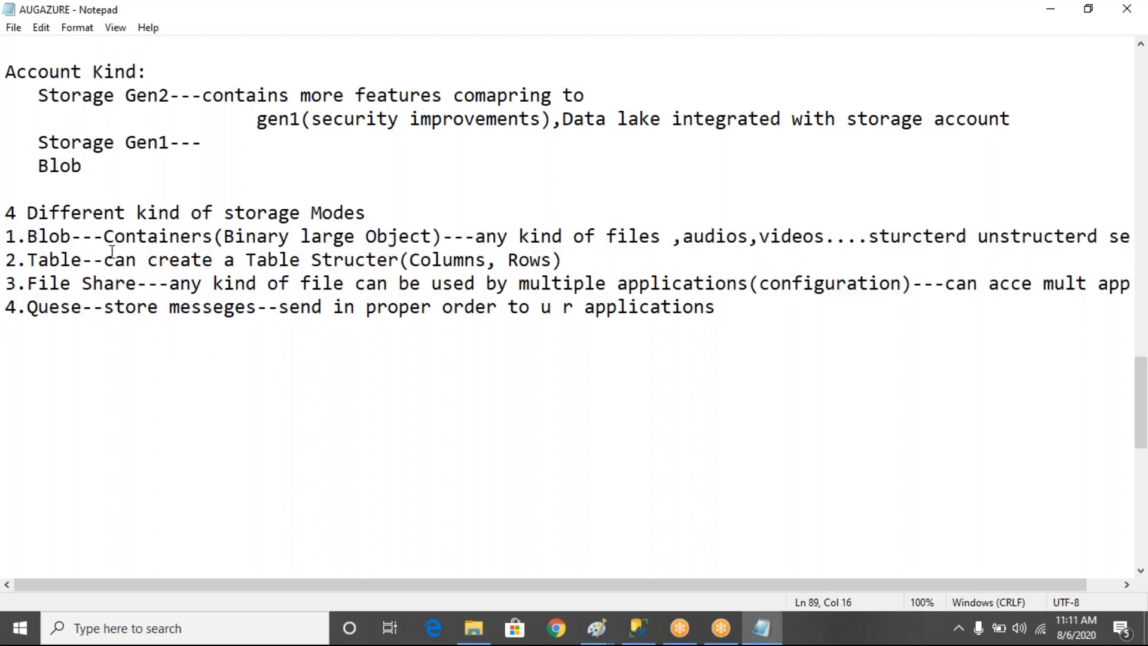
{"action": "left_click_drag", "start_coordinate": [27, 236], "coordinate": [82, 260]}
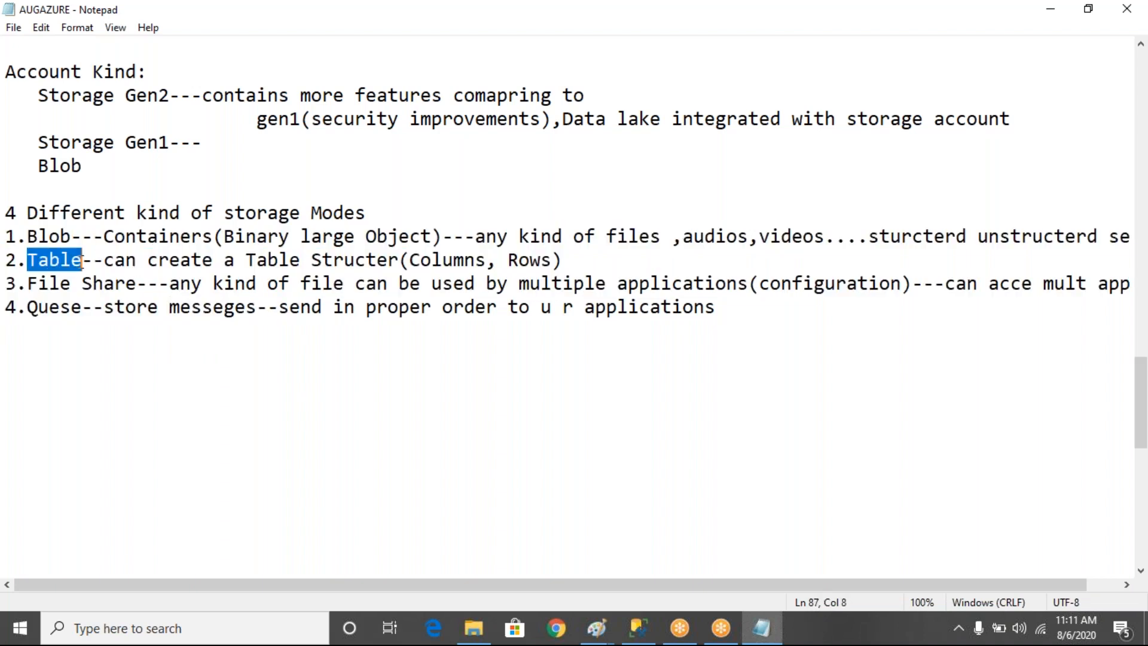
{"action": "left_click_drag", "start_coordinate": [27, 285], "coordinate": [137, 288]}
{"action": "left_click_drag", "start_coordinate": [27, 307], "coordinate": [66, 311]}
{"action": "left_click", "coordinate": [149, 307]}
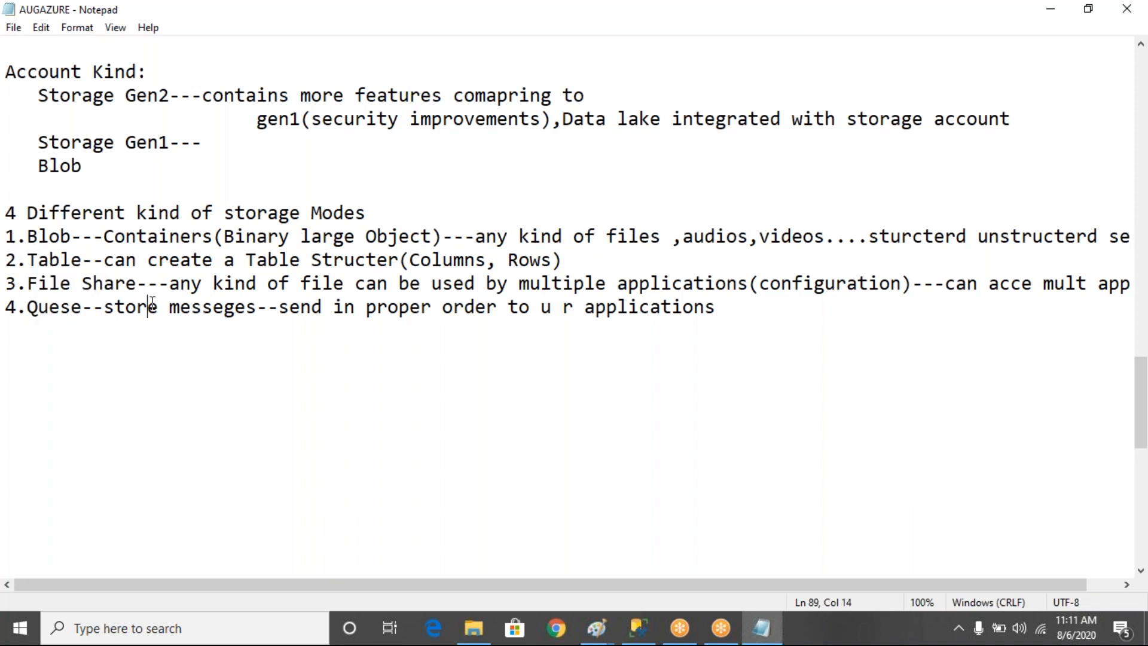
{"action": "left_click_drag", "start_coordinate": [93, 237], "coordinate": [322, 239]}
{"action": "left_click_drag", "start_coordinate": [115, 260], "coordinate": [321, 265]}
{"action": "left_click_drag", "start_coordinate": [179, 284], "coordinate": [189, 290]}
{"action": "left_click_drag", "start_coordinate": [28, 238], "coordinate": [71, 238]}
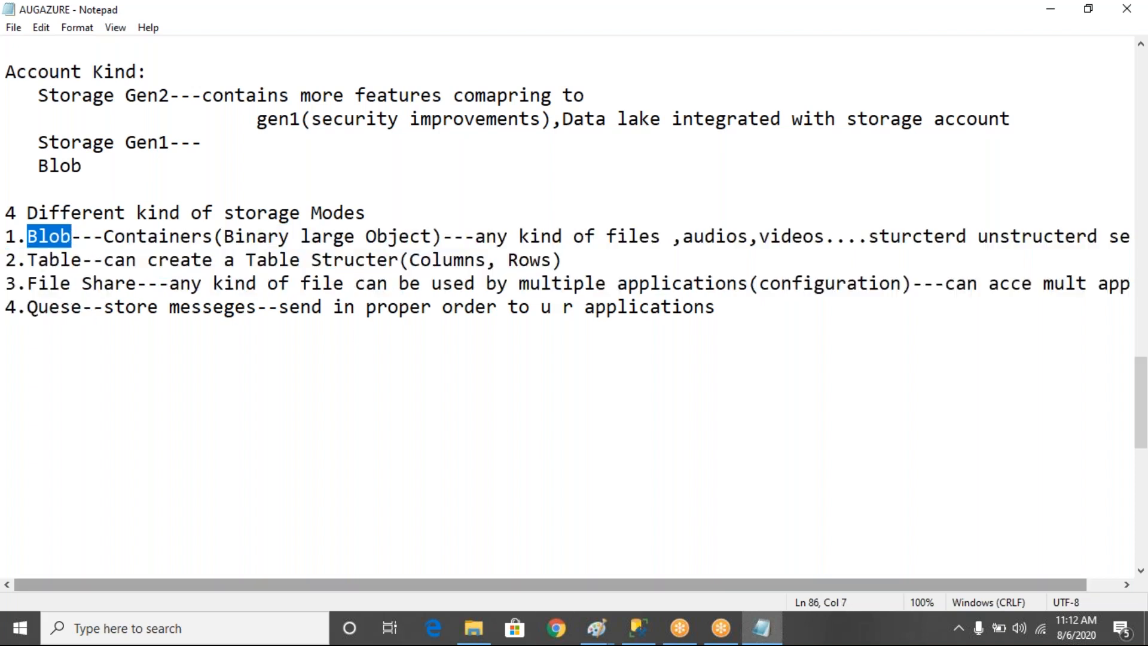
Switch to Chrome, go to azure.com and open the Azure portal.
{"action": "left_click", "coordinate": [556, 628]}
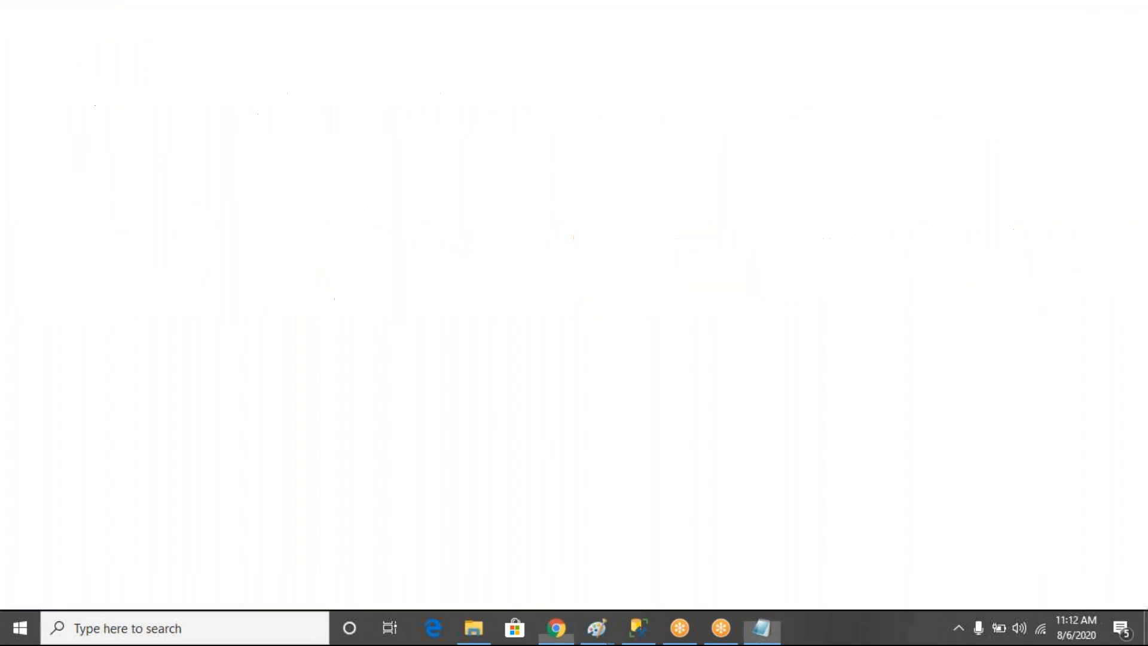
{"action": "type", "text": "a"}
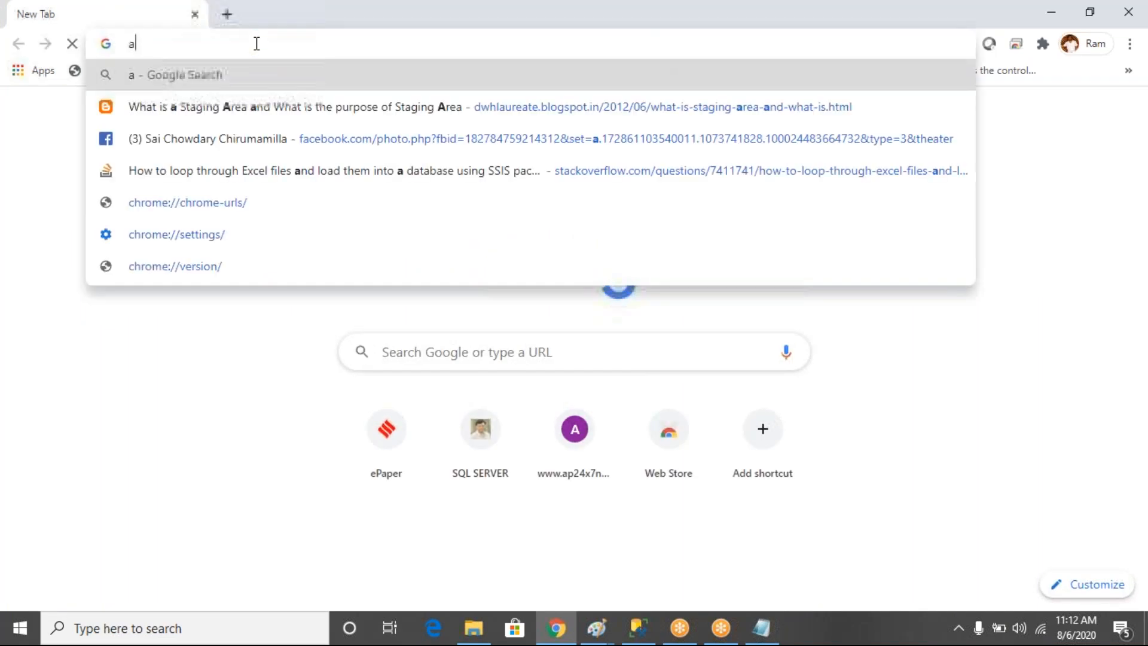
{"action": "type", "text": "zure.com"}
{"action": "key", "text": "Return"}
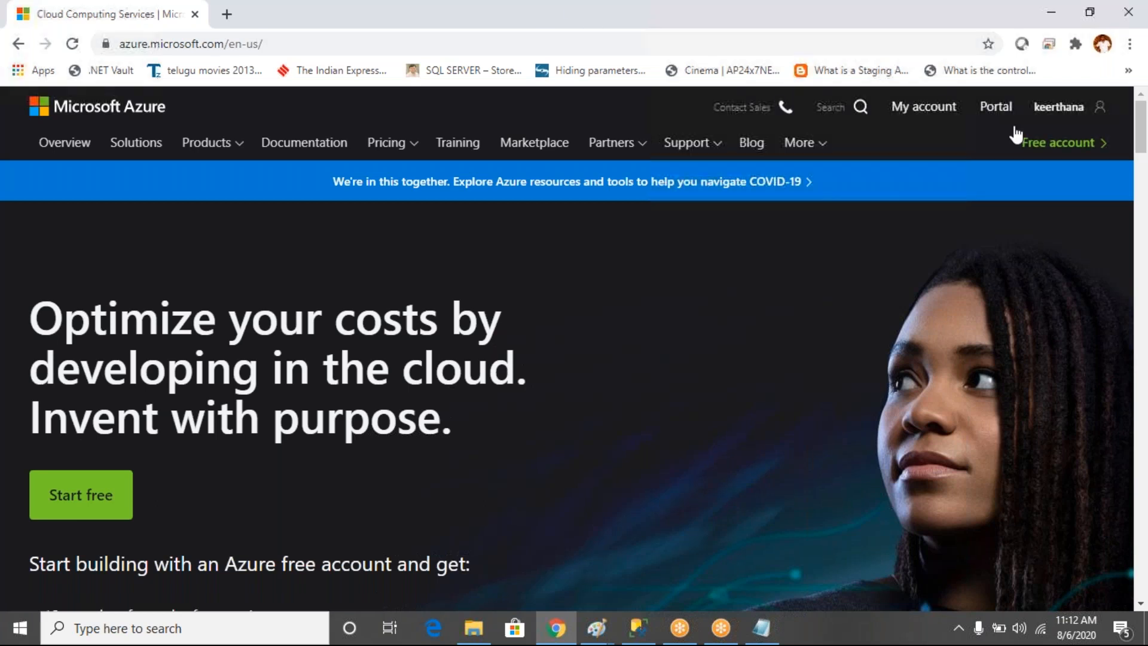
{"action": "left_click", "coordinate": [1002, 110]}
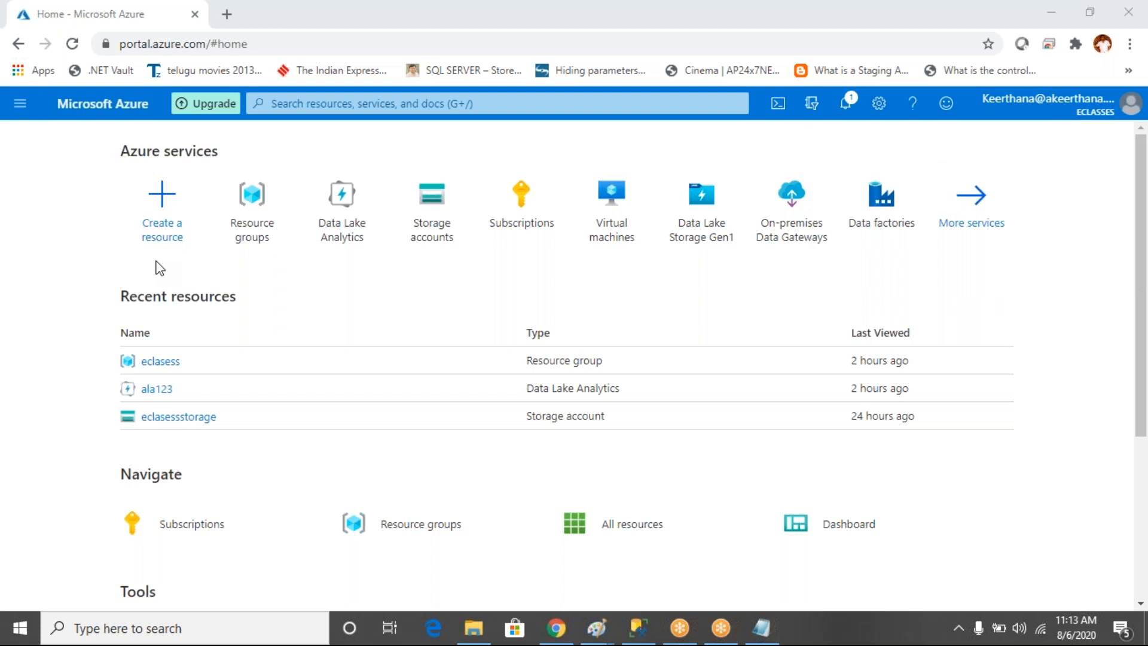
Delete the NetworkWatcherRG resource group, confirming with its name, and return to the portal home page.
{"action": "left_click", "coordinate": [276, 191]}
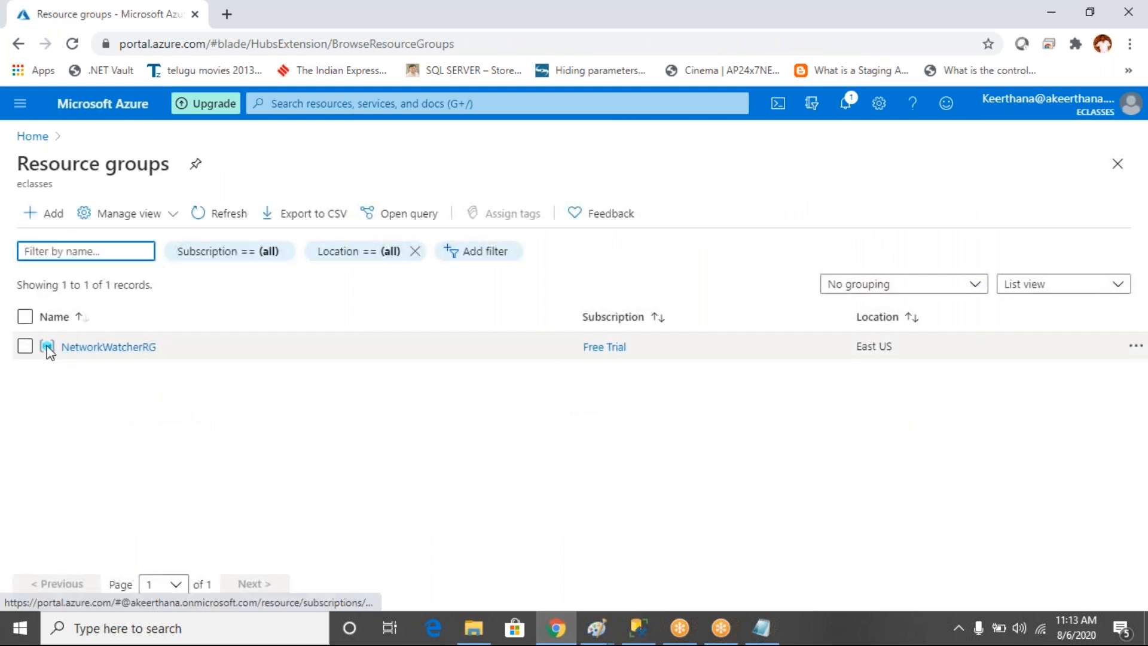
{"action": "left_click", "coordinate": [90, 357]}
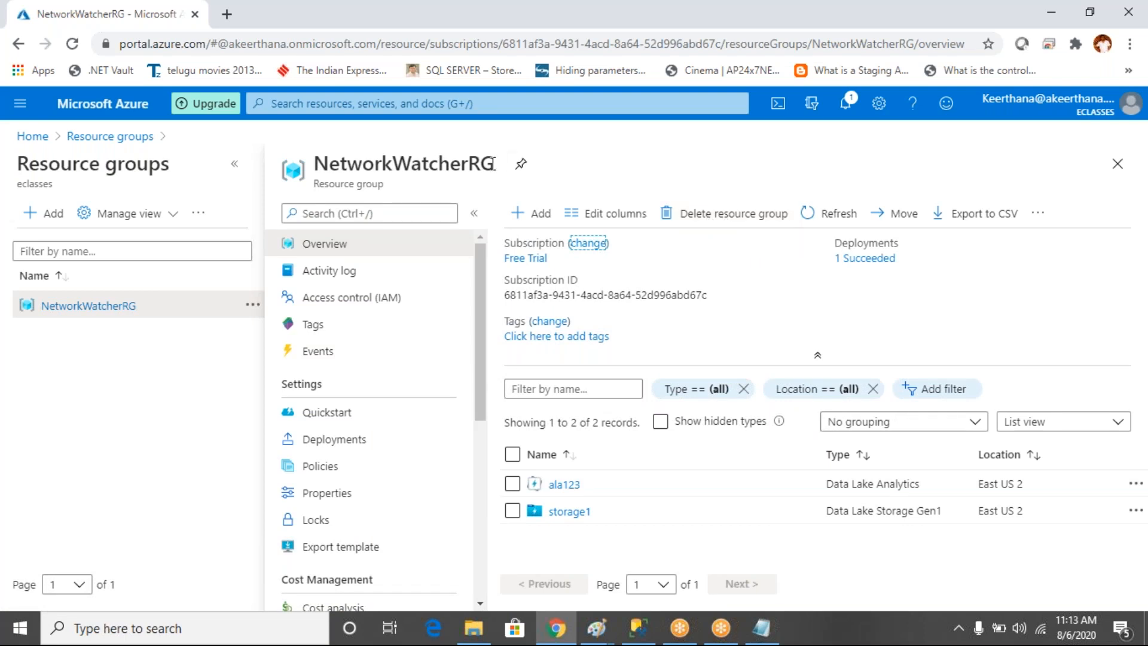
{"action": "left_click_drag", "start_coordinate": [495, 165], "coordinate": [321, 164]}
{"action": "key", "text": "ctrl+c"}
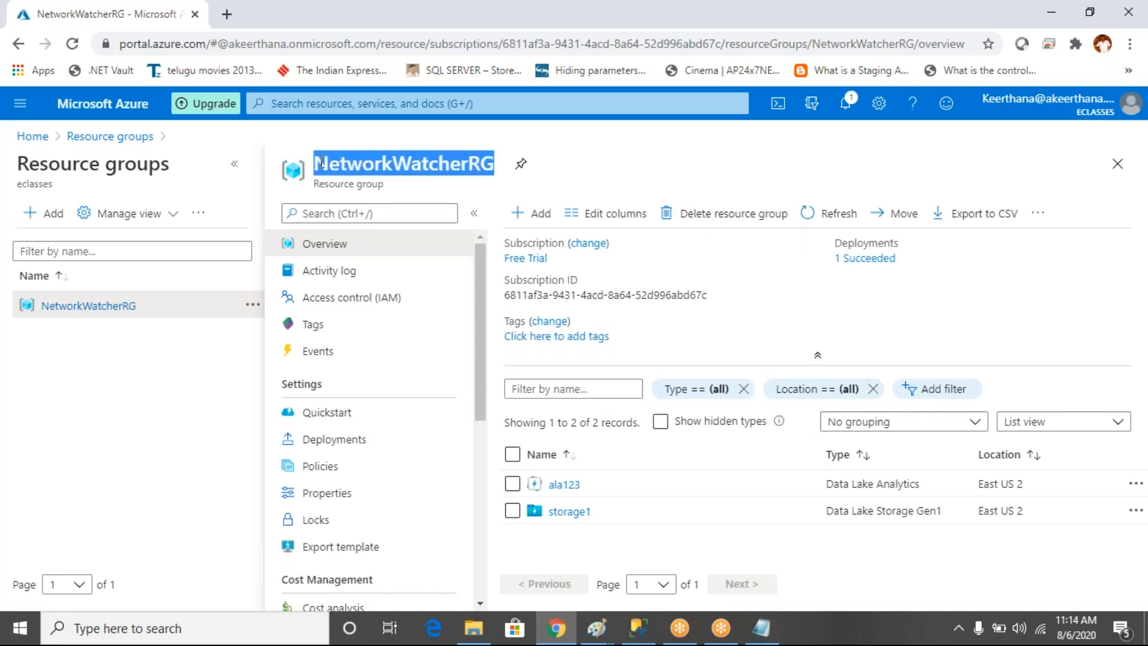
{"action": "left_click", "coordinate": [694, 214]}
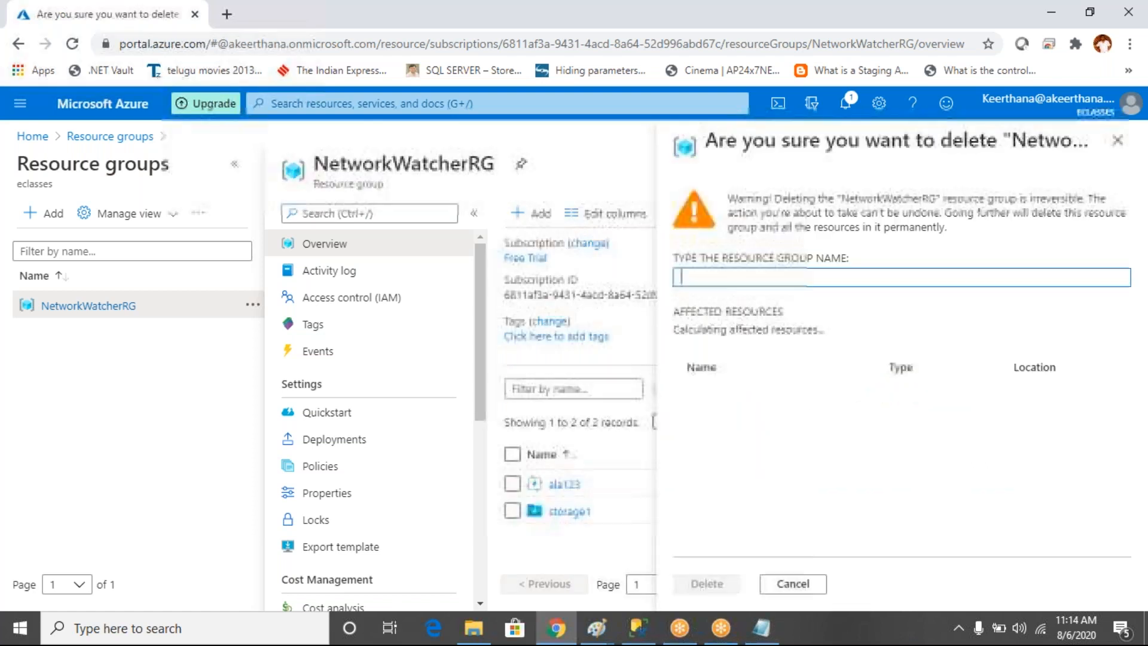
{"action": "key", "text": "ctrl+v"}
{"action": "left_click", "coordinate": [725, 583]}
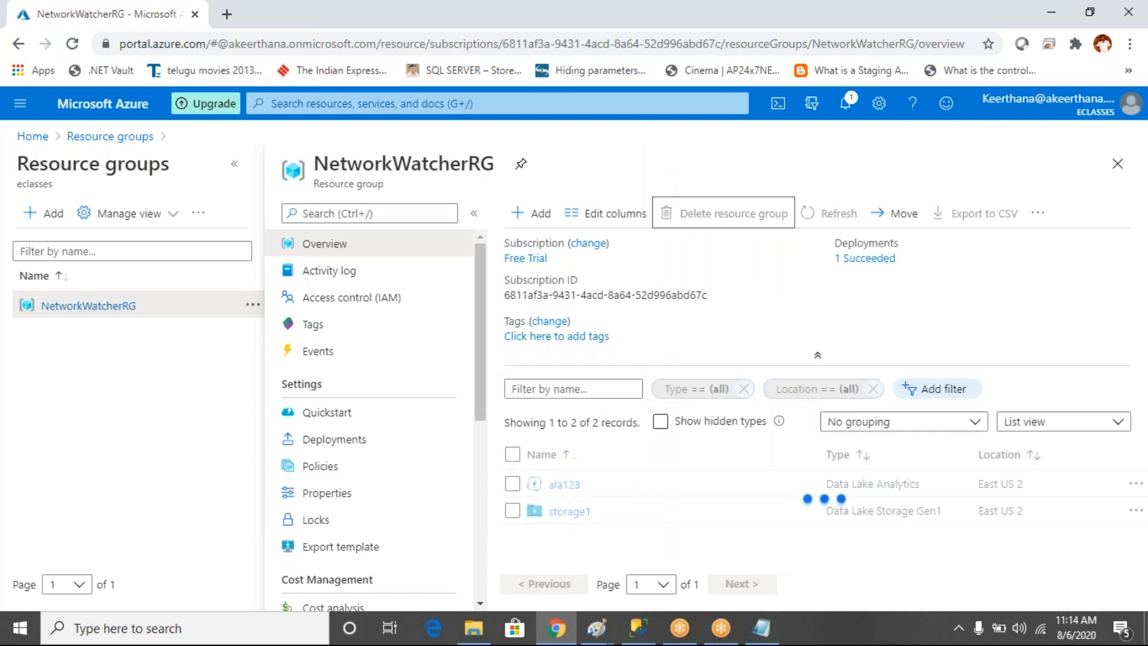
{"action": "left_click", "coordinate": [28, 136]}
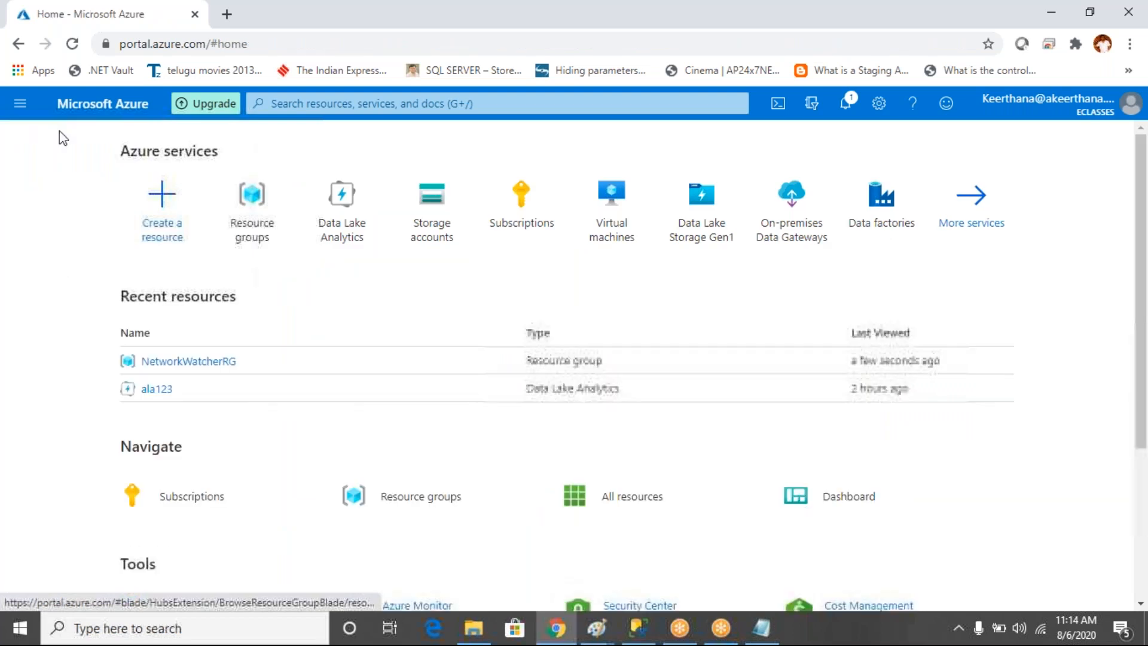
Search the Azure portal for "storage acc" and open the form for creating a storage account.
{"action": "key", "text": "alt+Tab"}
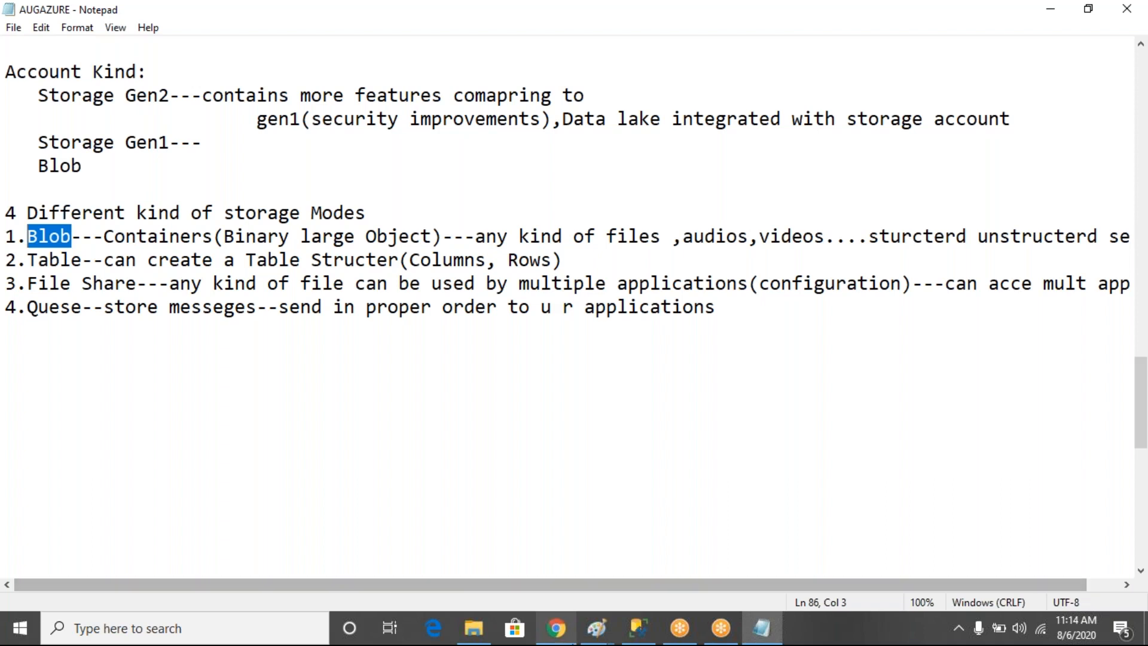
{"action": "left_click", "coordinate": [556, 628]}
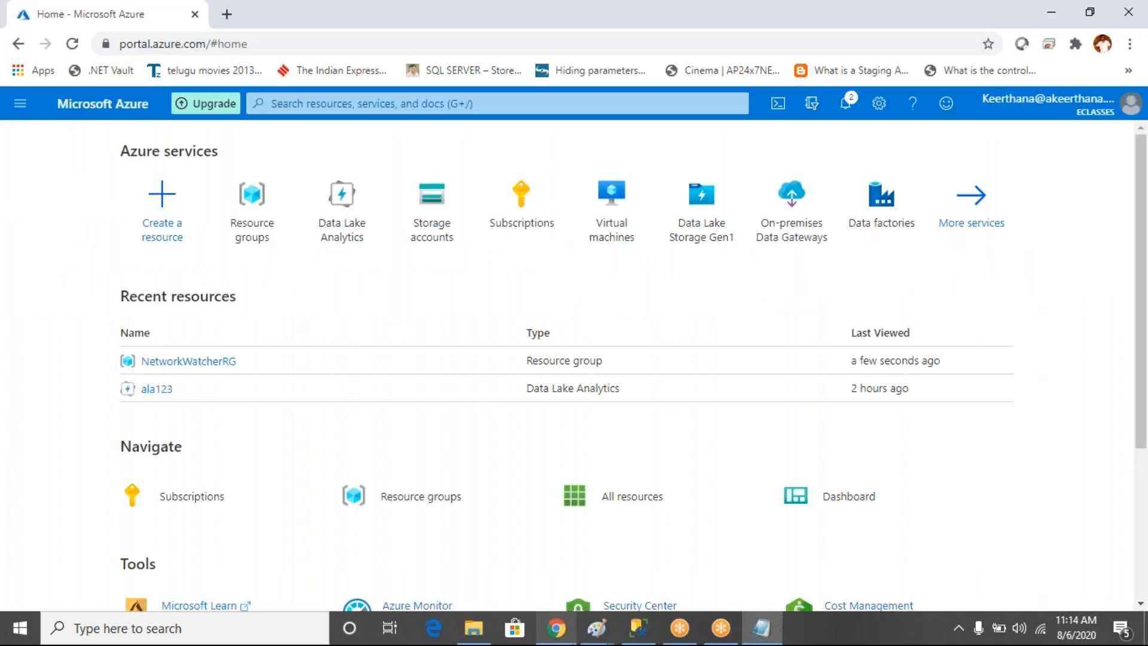
{"action": "left_click", "coordinate": [333, 102]}
{"action": "type", "text": "st"}
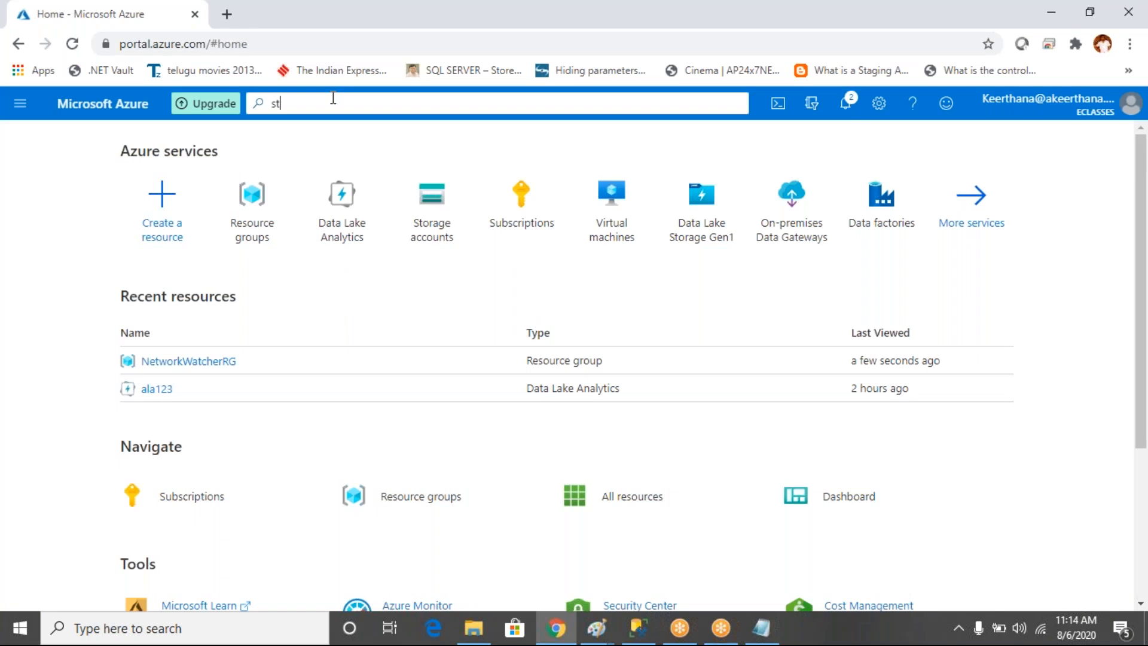
{"action": "type", "text": "orage"}
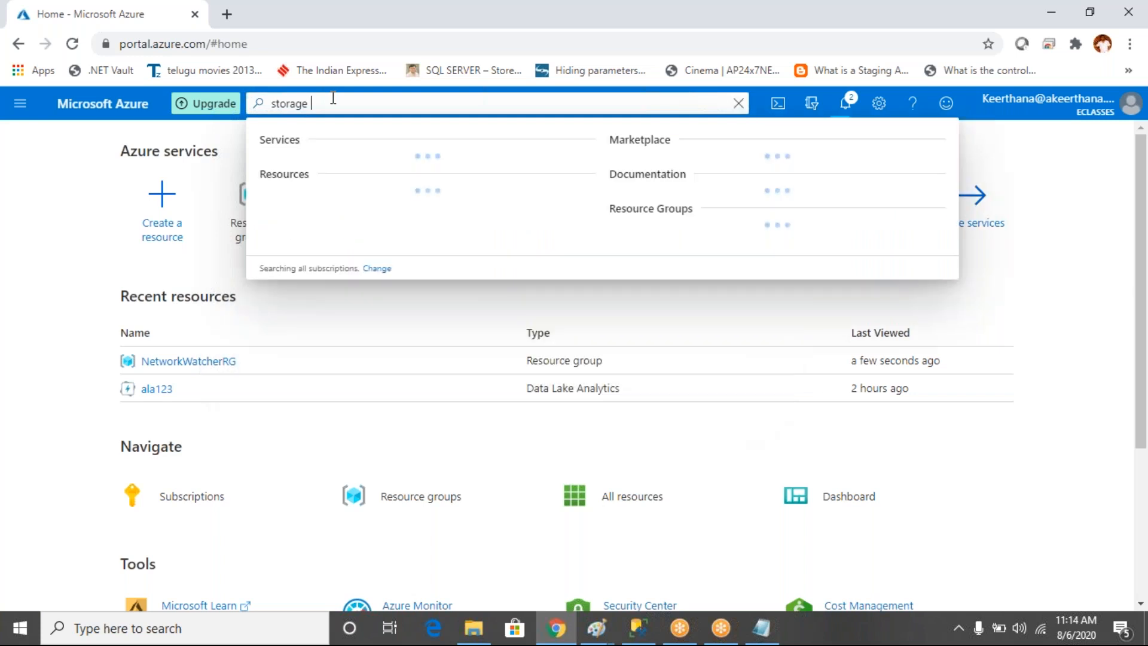
{"action": "type", "text": "acc"}
{"action": "key", "text": "Return"}
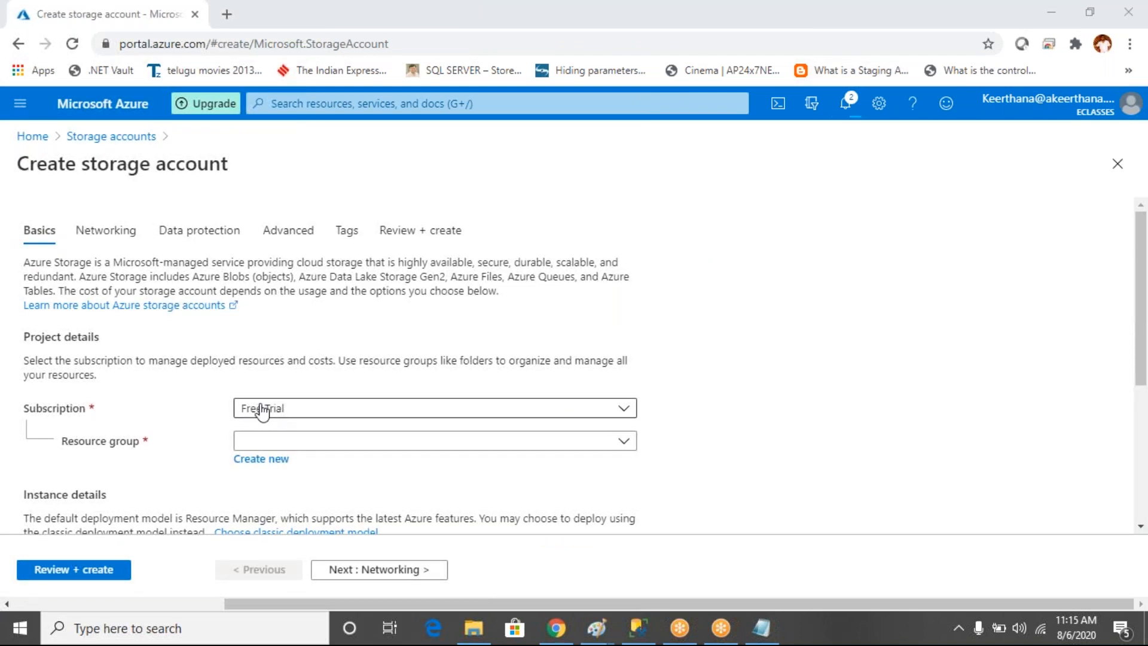
Create a new resource group named eclasess for the storage account.
{"action": "left_click", "coordinate": [260, 447]}
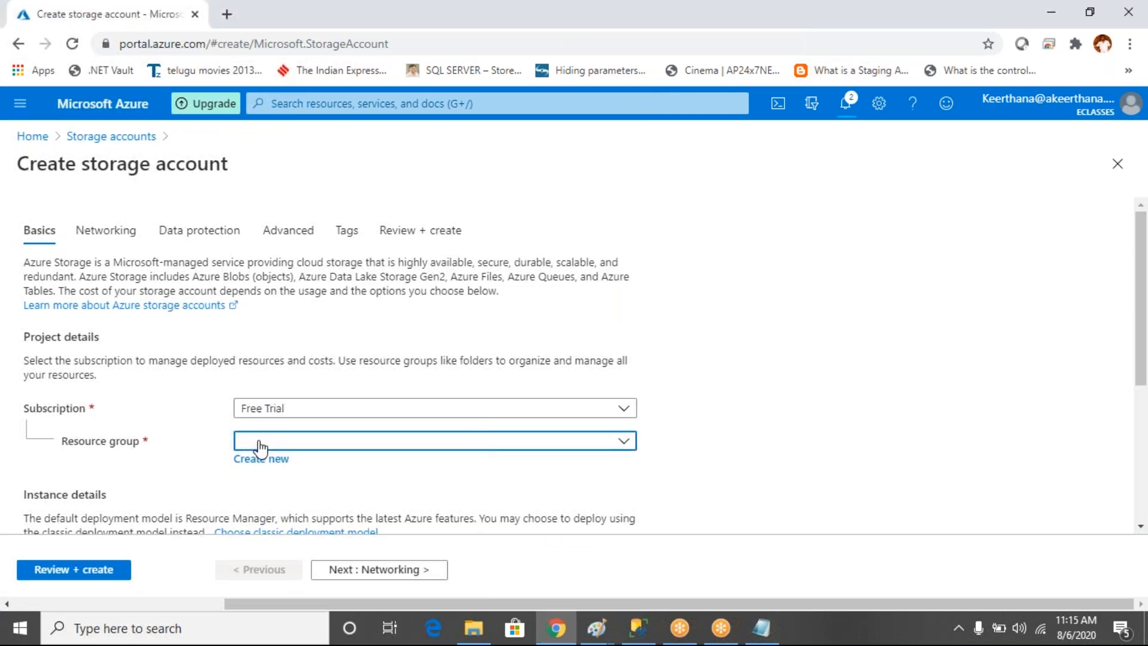
{"action": "left_click", "coordinate": [206, 480]}
{"action": "left_click", "coordinate": [260, 464]}
{"action": "type", "text": "ec"}
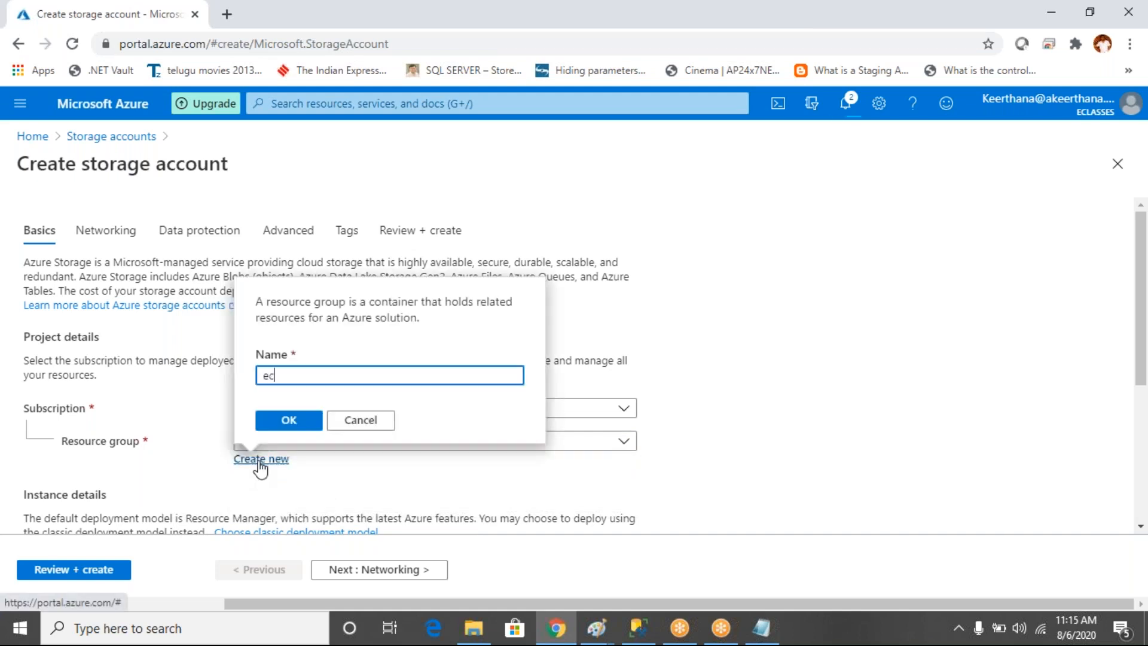
{"action": "type", "text": "lasess"}
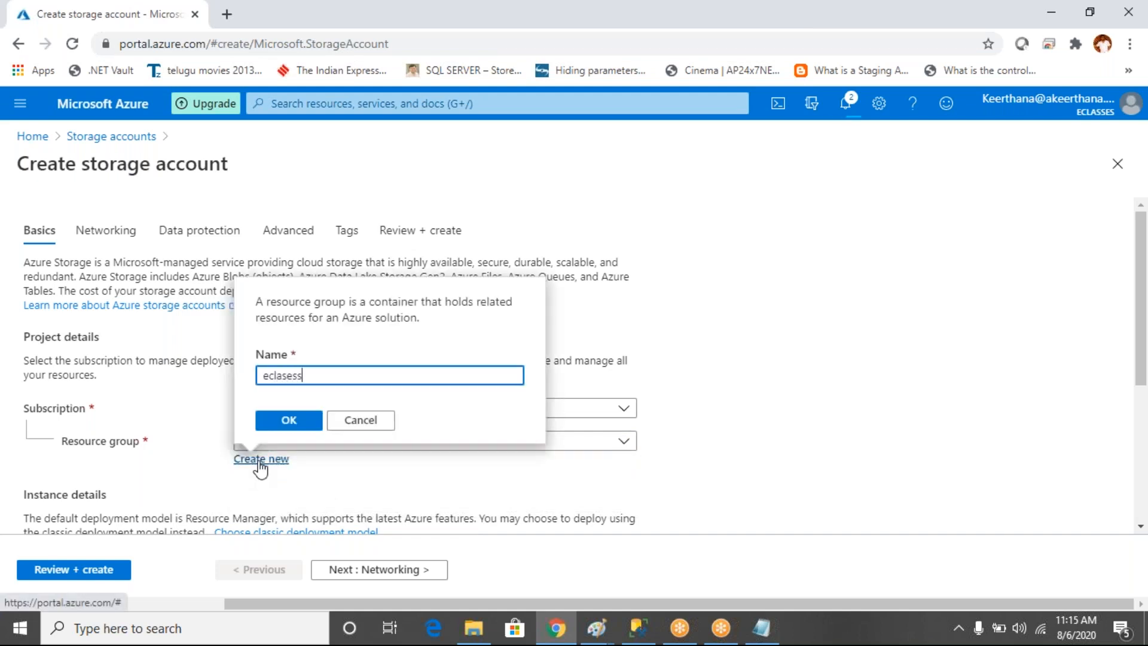
{"action": "left_click", "coordinate": [306, 422]}
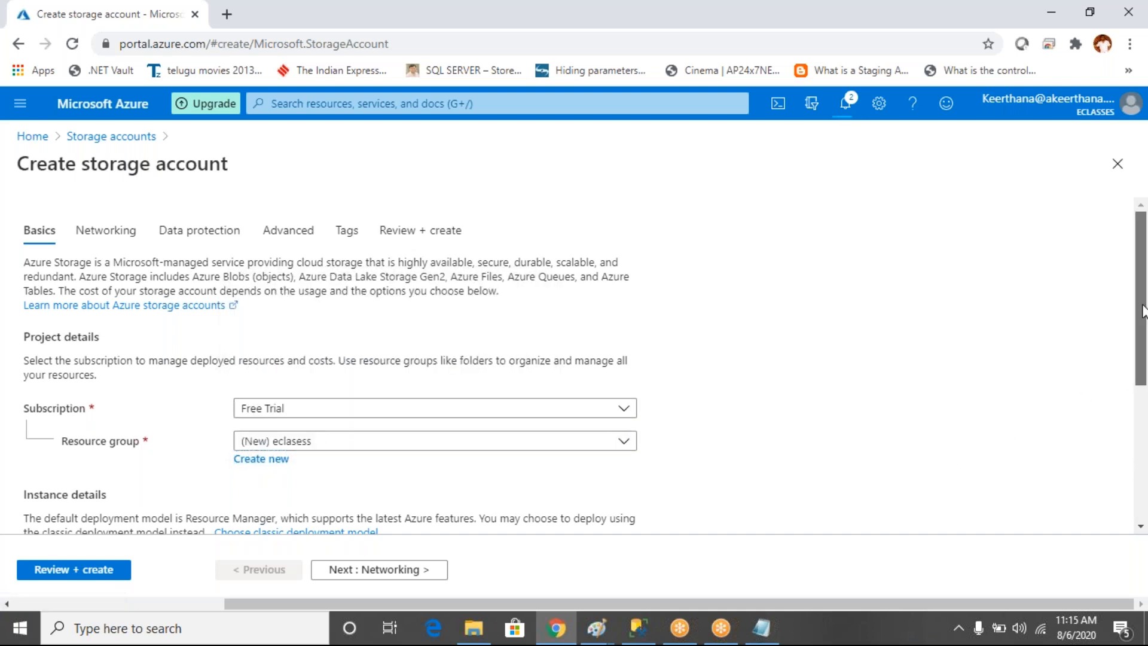
Name the storage account eclasessstorage in the instance details.
{"action": "left_click_drag", "start_coordinate": [1142, 310], "coordinate": [1140, 473]}
{"action": "left_click", "coordinate": [472, 322]}
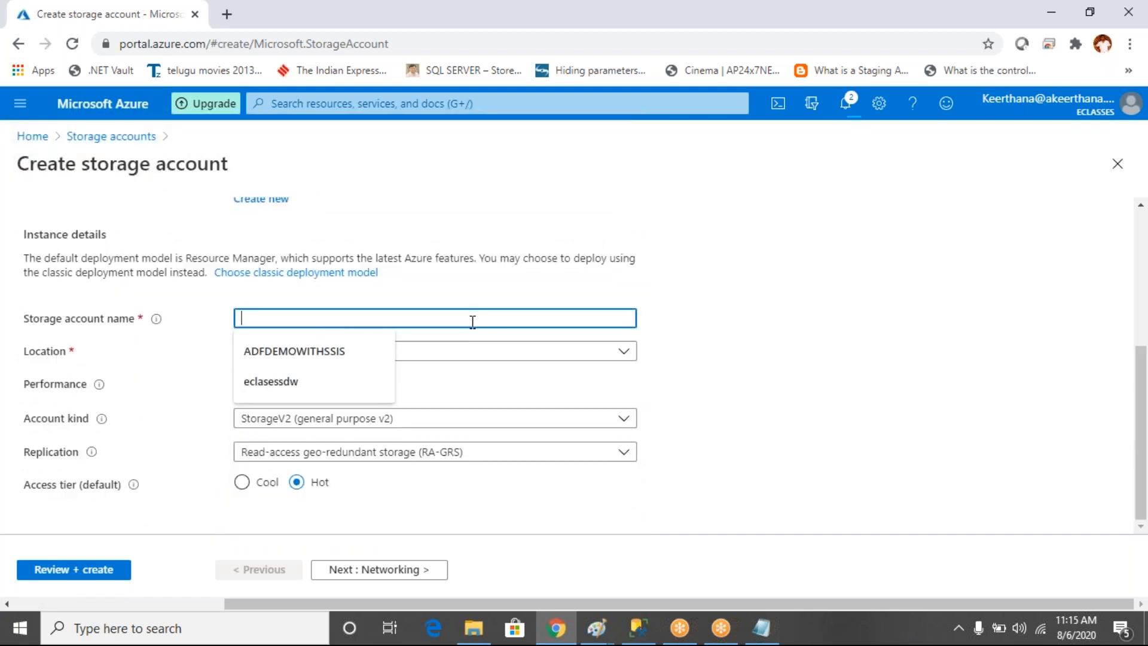
{"action": "type", "text": "ecl"}
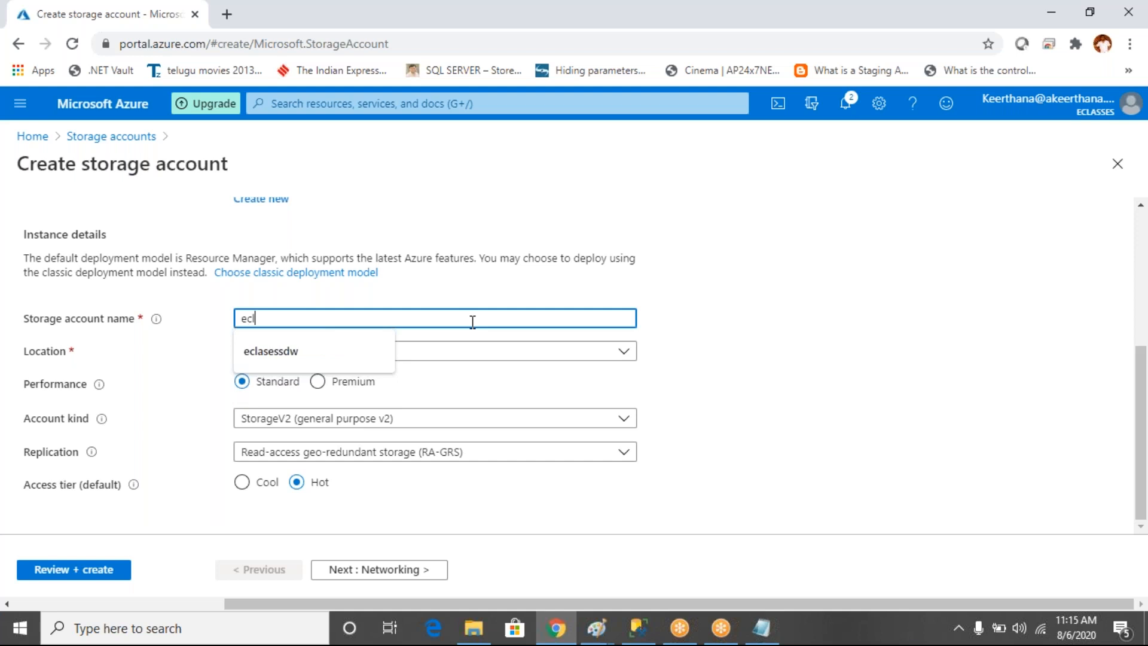
{"action": "type", "text": "asessstorage"}
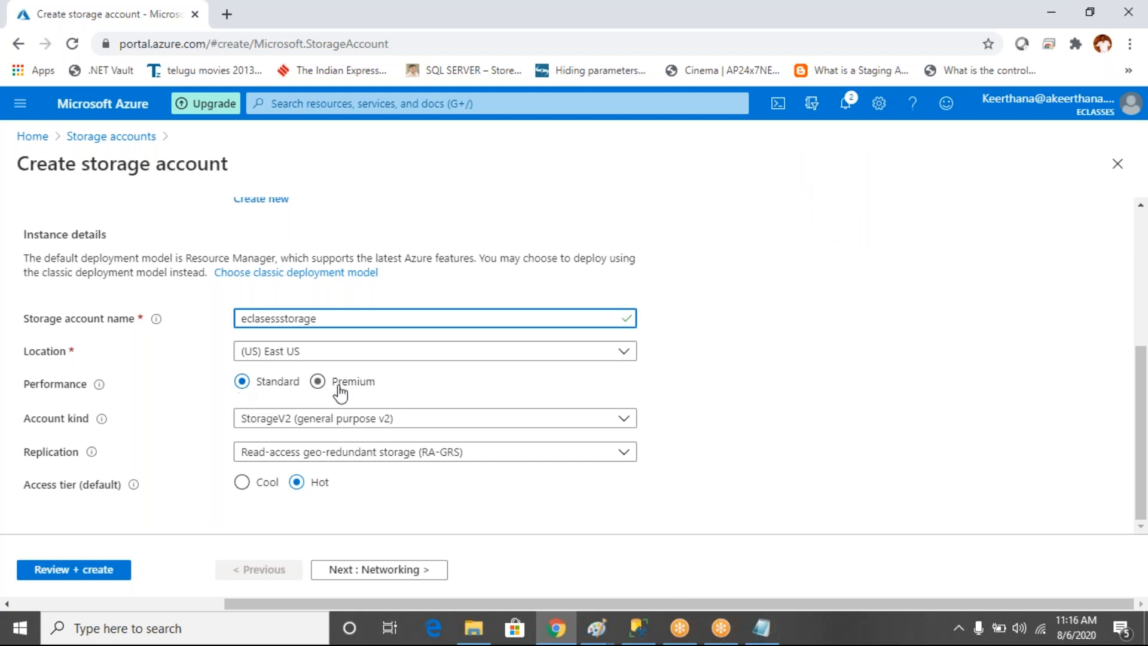
Keep the account kind at StorageV2 (general purpose v2), review the configuration and create the storage account.
{"action": "left_click", "coordinate": [288, 423]}
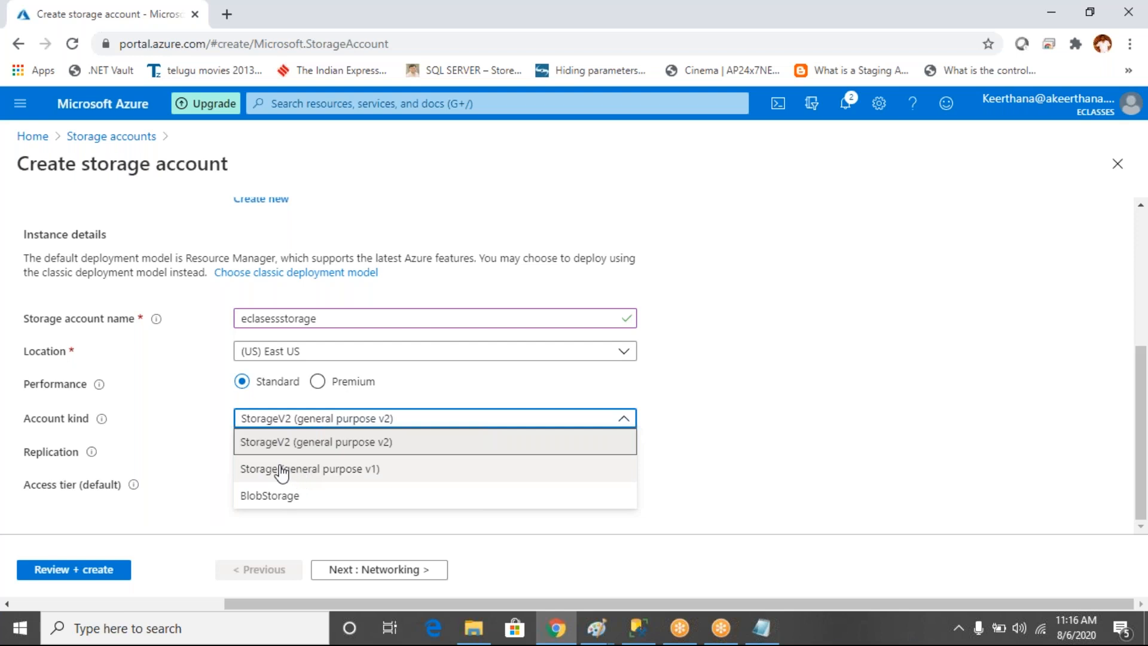
{"action": "left_click", "coordinate": [159, 444]}
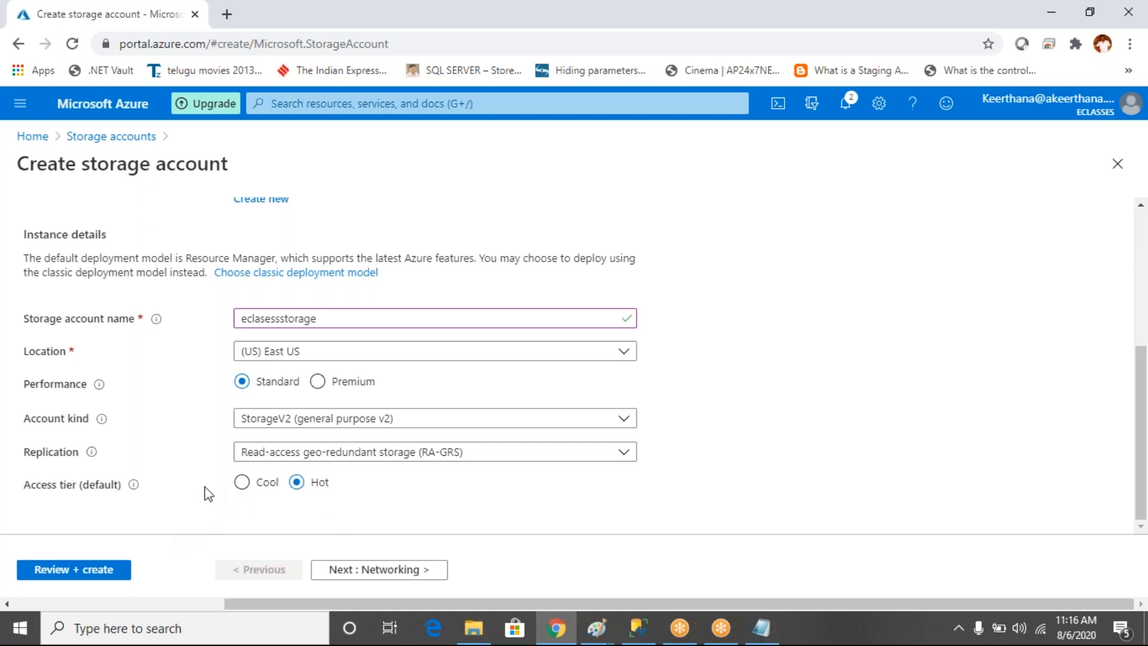
{"action": "left_click", "coordinate": [98, 571]}
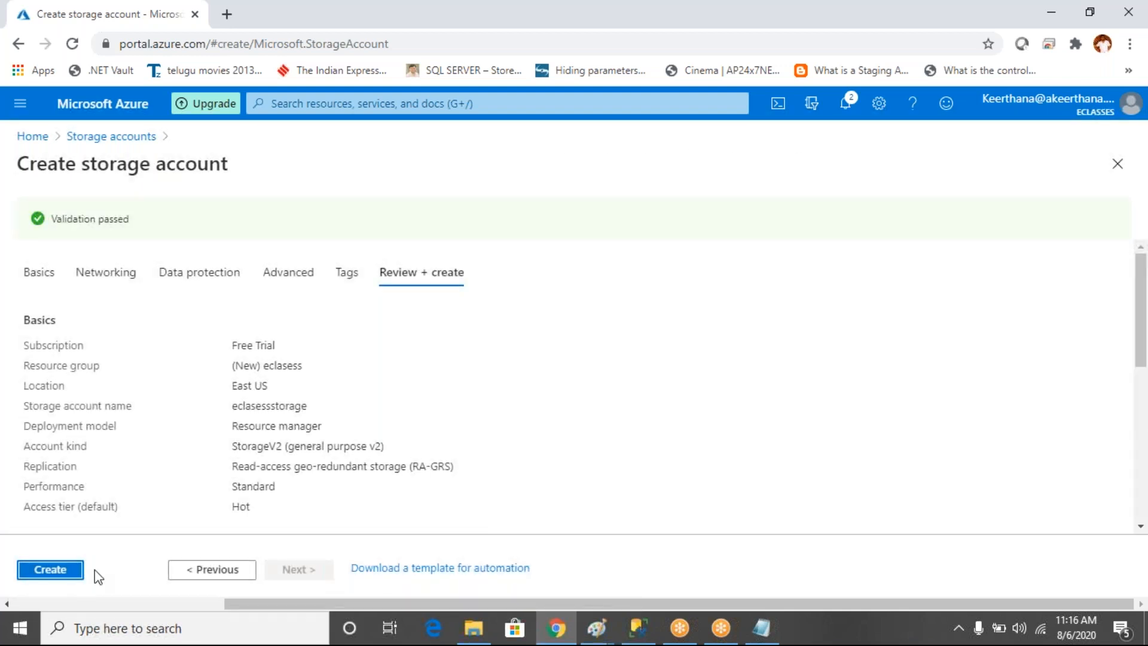
{"action": "left_click", "coordinate": [65, 571]}
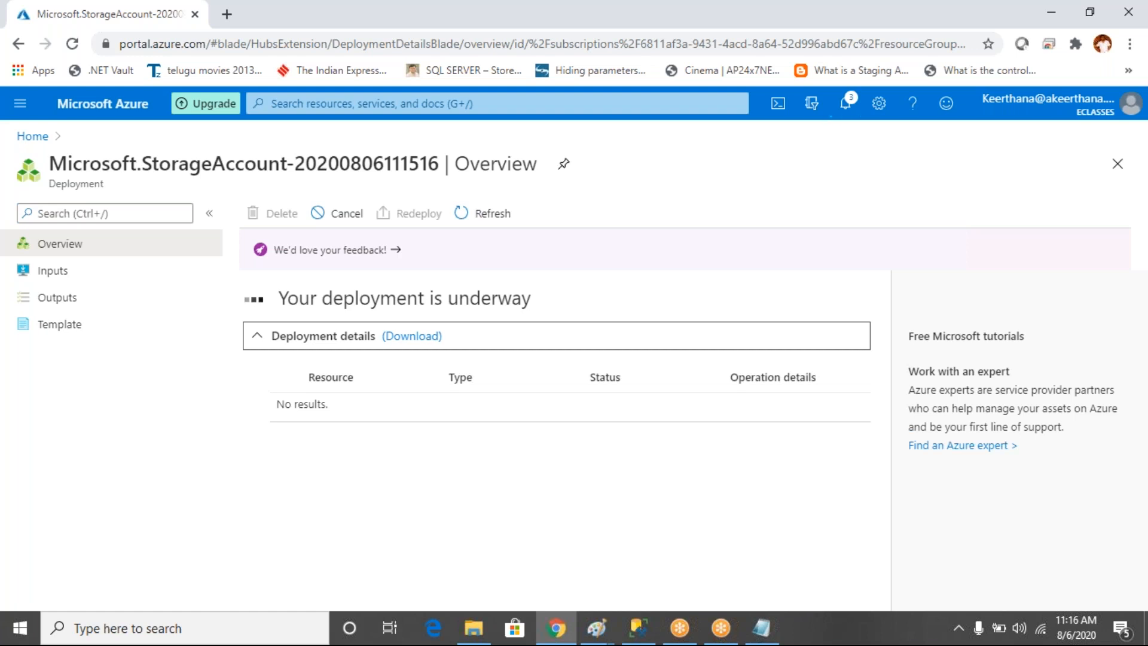
{"action": "left_click", "coordinate": [486, 631]}
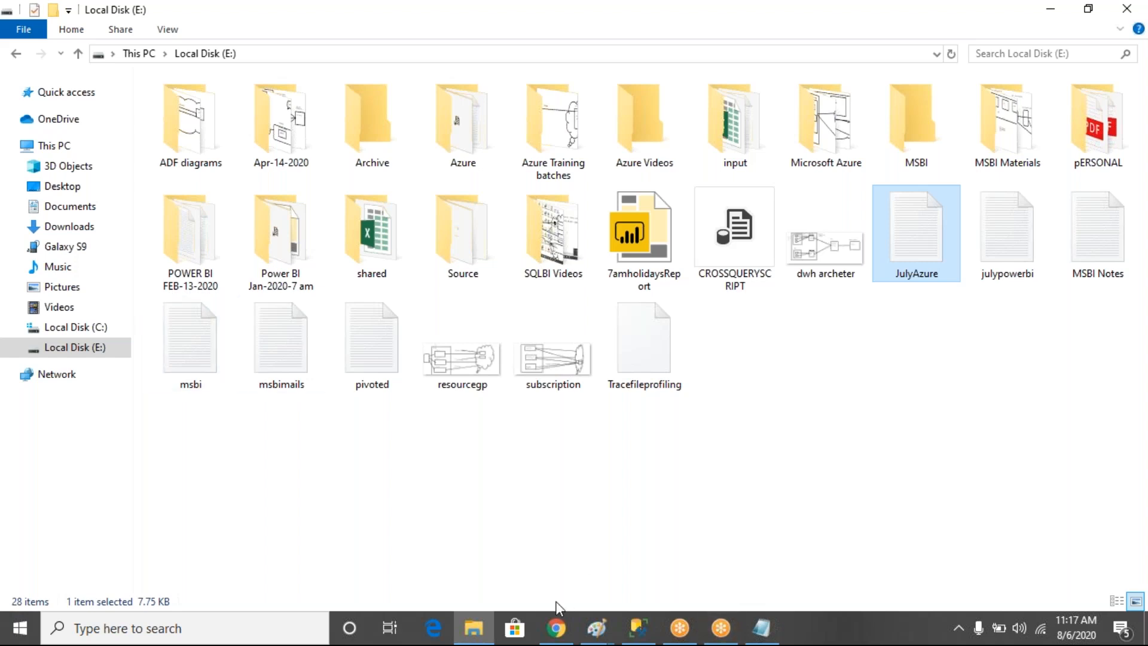
{"action": "left_click", "coordinate": [556, 628]}
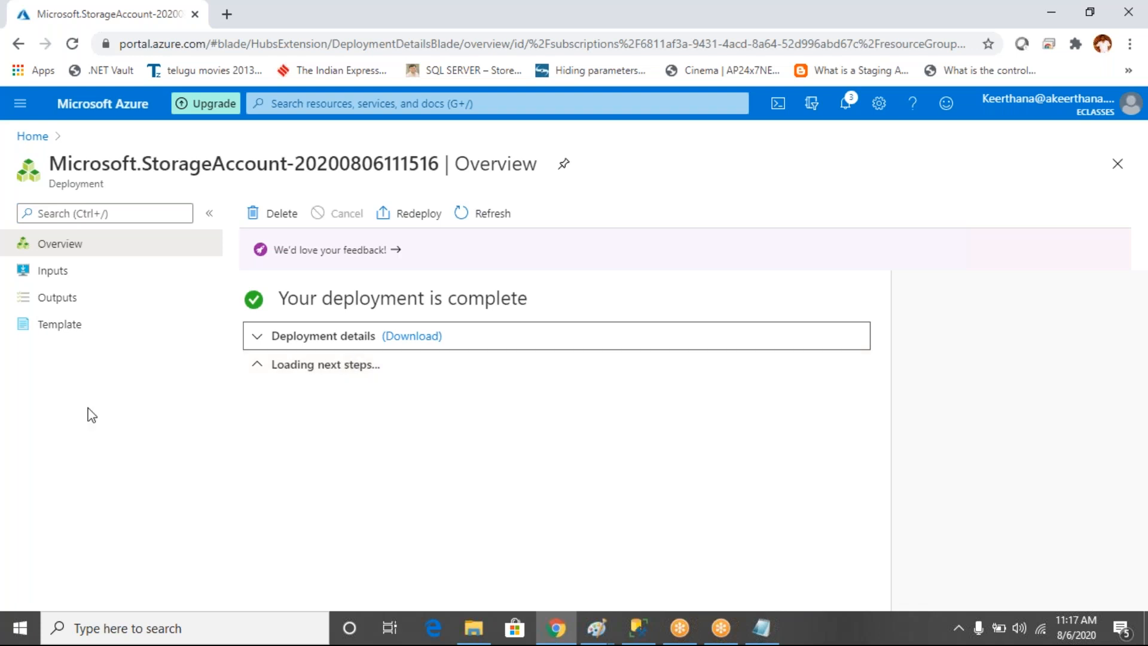
{"action": "left_click", "coordinate": [261, 371]}
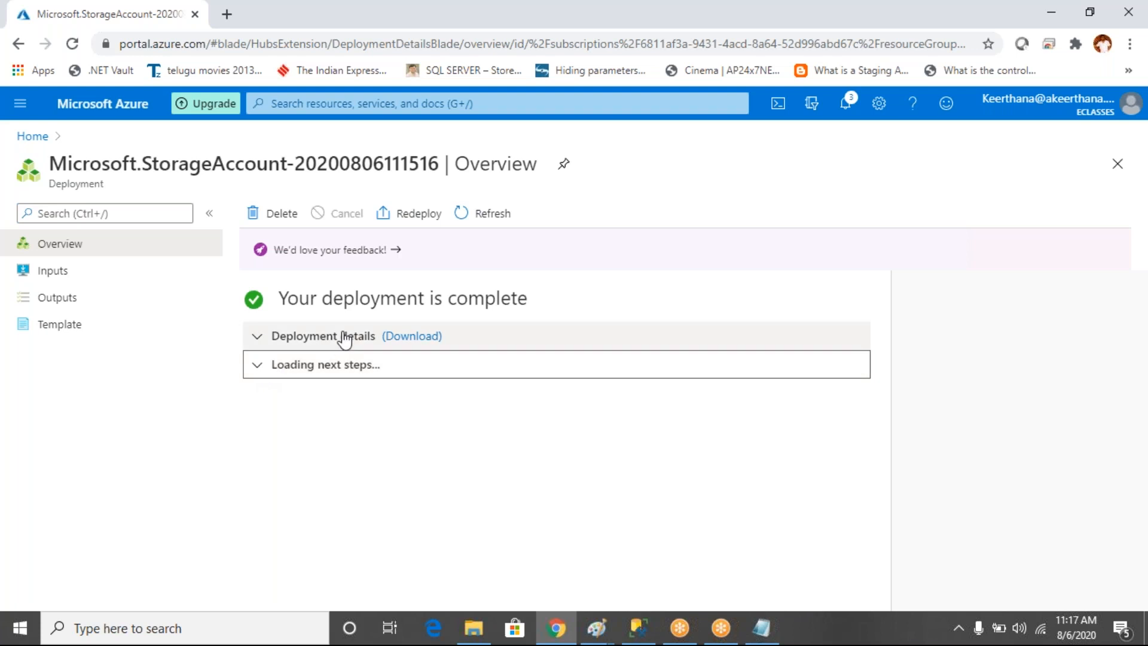
Open the deployed eclasessstorage resource from the deployment notification and view its available storage services.
{"action": "left_click", "coordinate": [844, 104]}
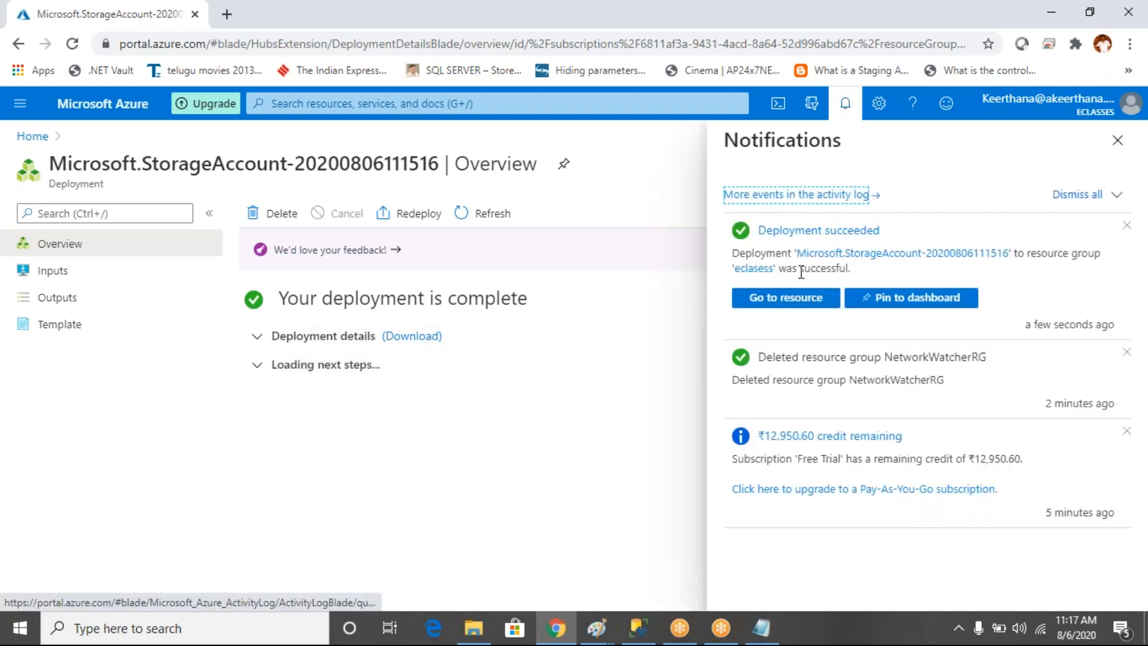
{"action": "left_click", "coordinate": [775, 304]}
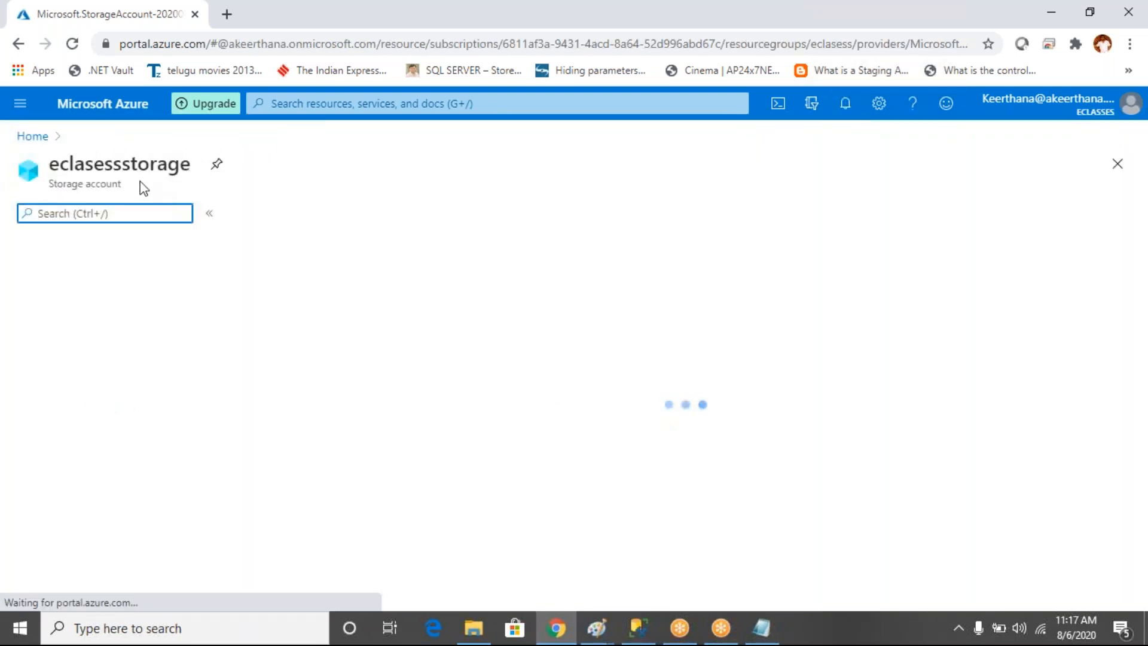
{"action": "left_click_drag", "start_coordinate": [51, 163], "coordinate": [190, 165]}
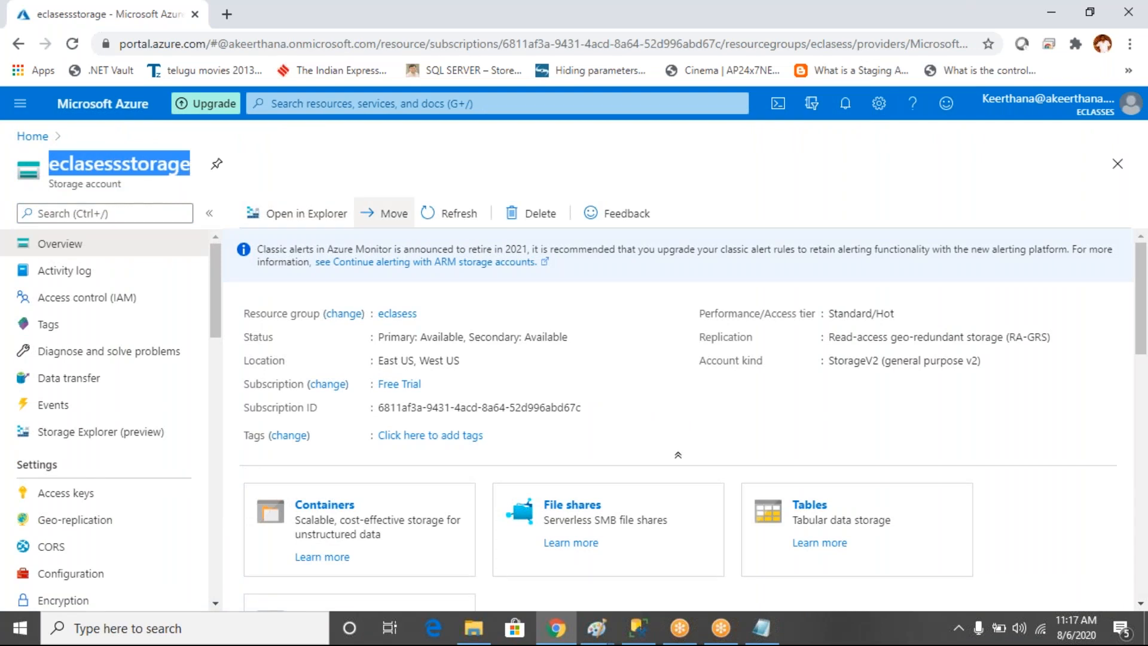
{"action": "scroll", "coordinate": [624, 375], "scroll_direction": "down", "scroll_amount": 3}
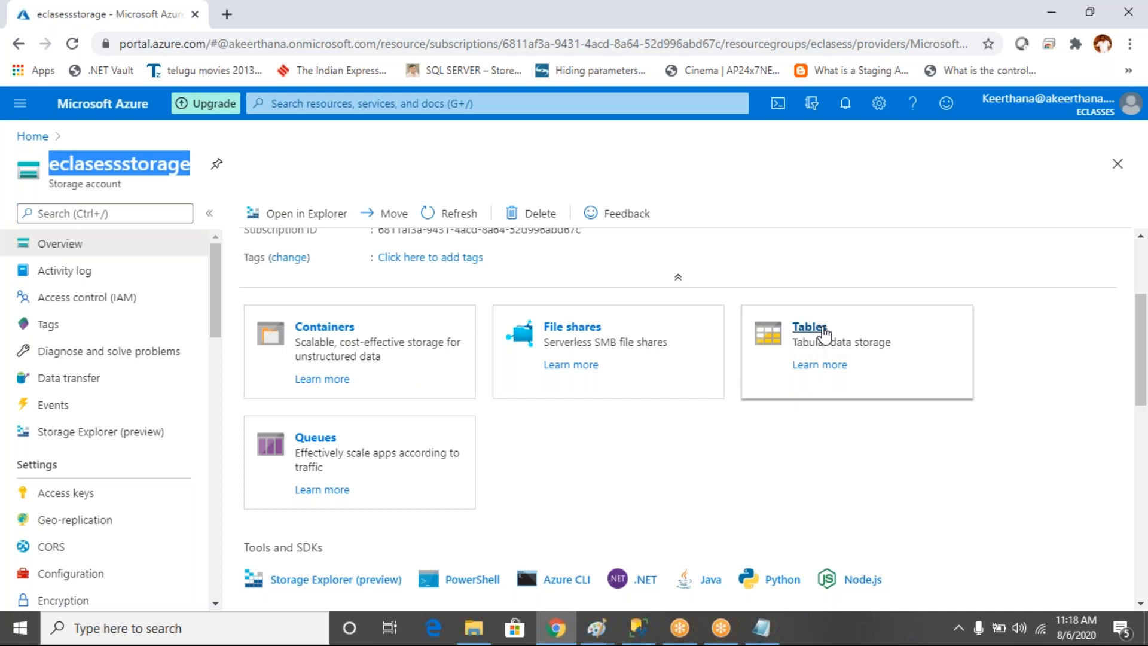
Create a container named employee in the storage account with Private (no anonymous access) as the public access level, and open it.
{"action": "left_click", "coordinate": [321, 331]}
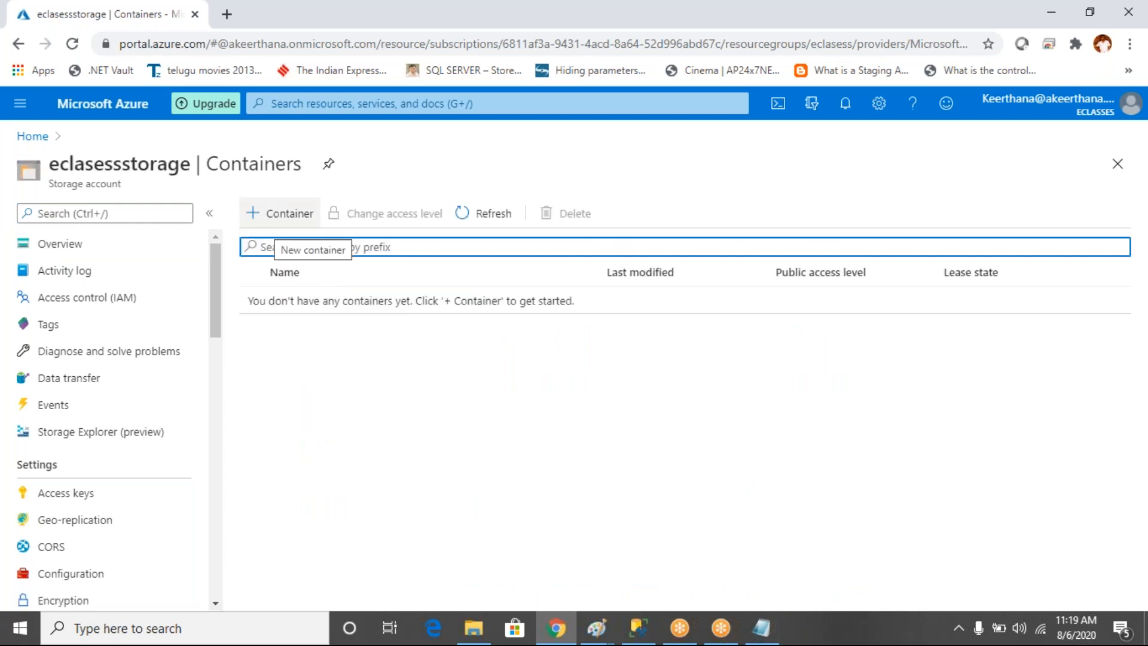
{"action": "left_click", "coordinate": [268, 220]}
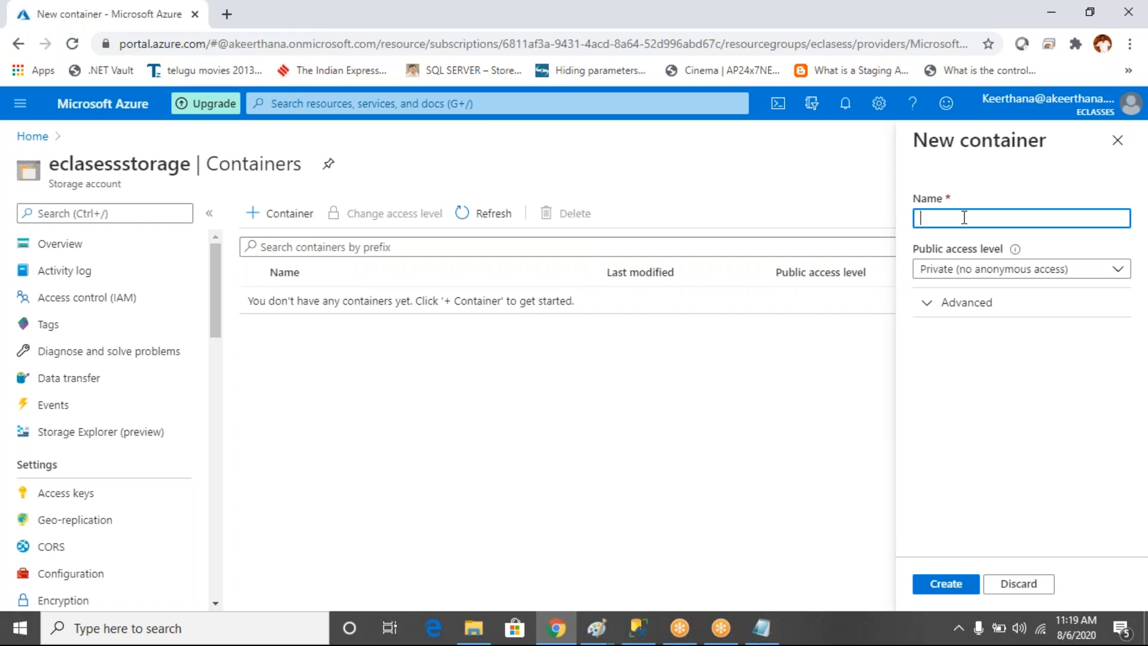
{"action": "type", "text": "employee"}
{"action": "left_click", "coordinate": [978, 270]}
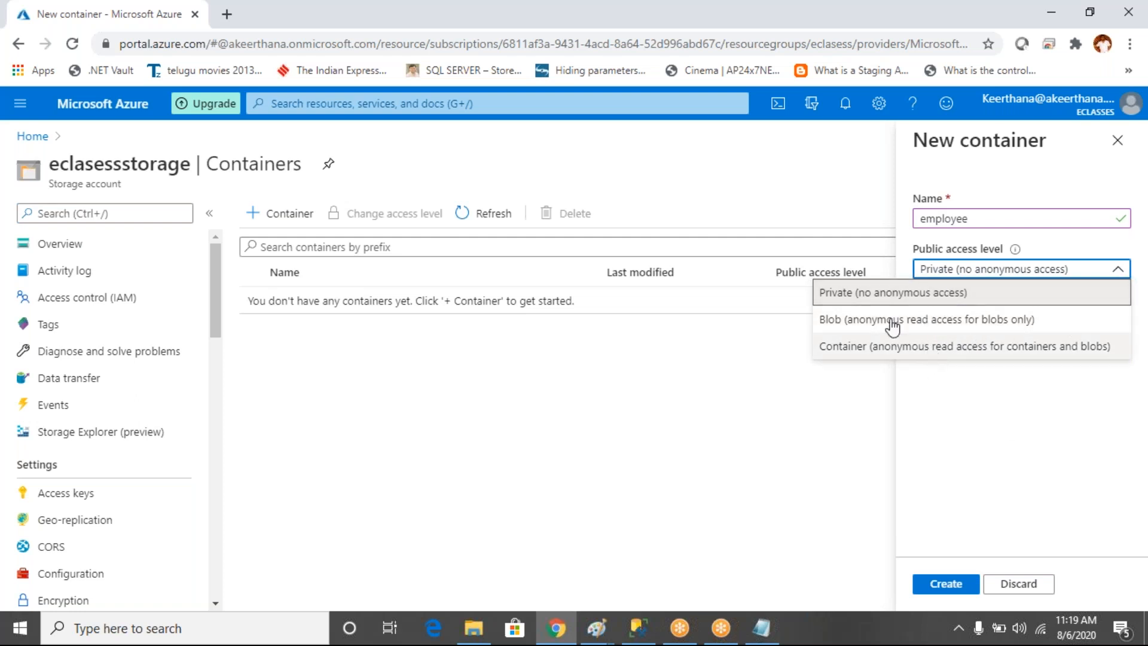
{"action": "left_click", "coordinate": [979, 384]}
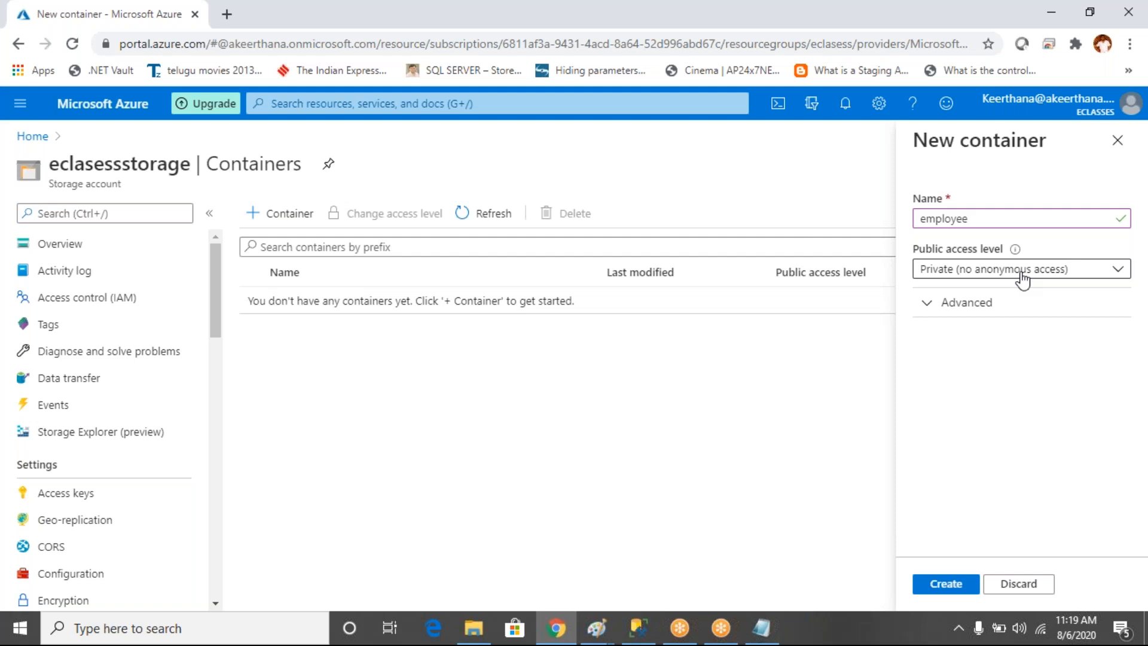
{"action": "left_click", "coordinate": [946, 586]}
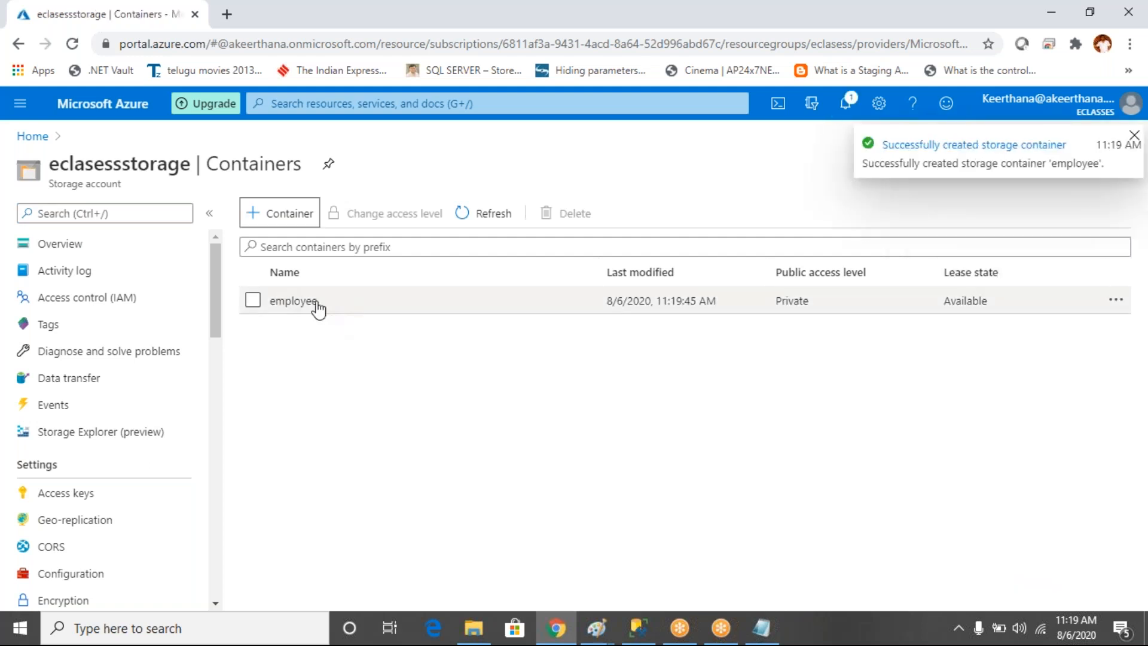
{"action": "left_click", "coordinate": [316, 303]}
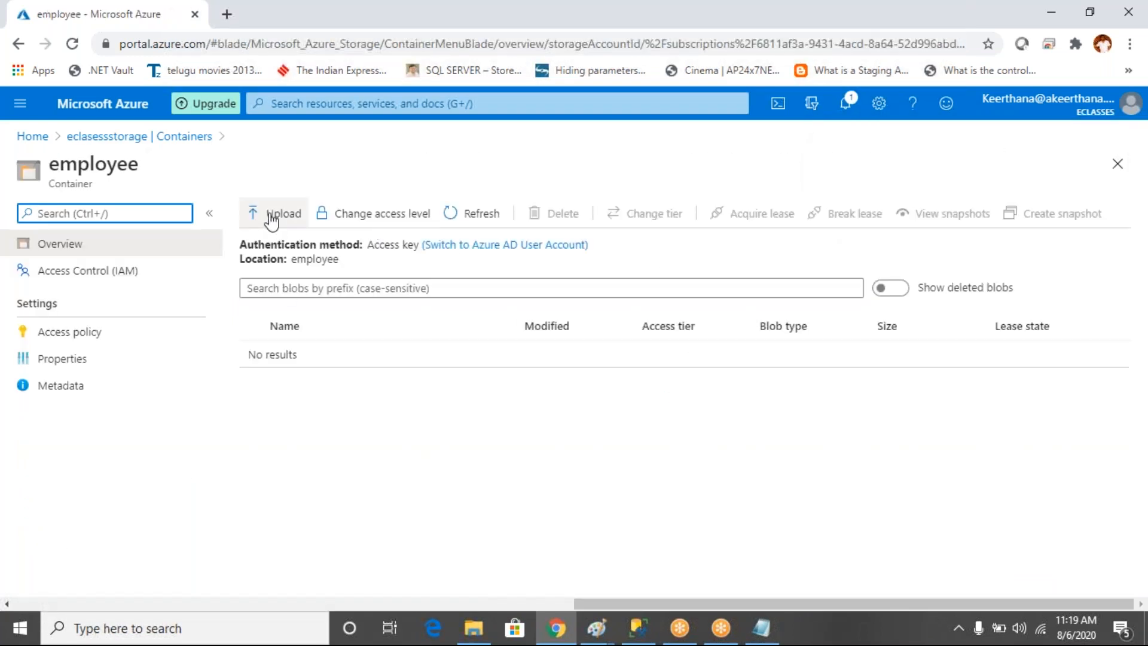
Switch to File Explorer and open the Desktop folder nested inside the Desktop location.
{"action": "left_click", "coordinate": [484, 640]}
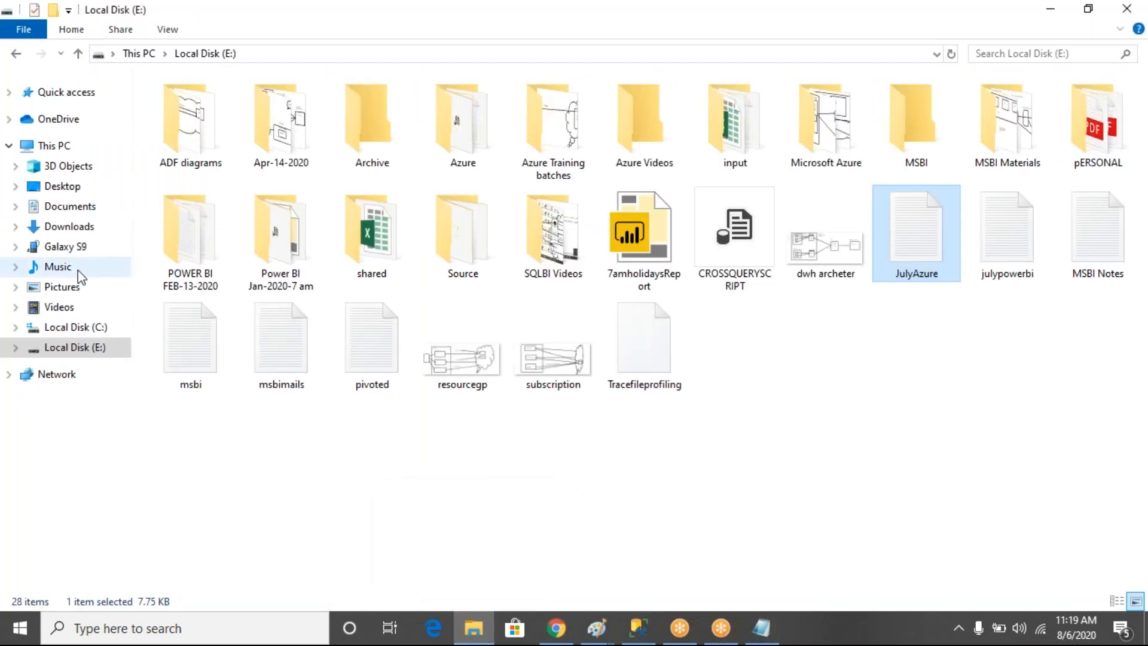
{"action": "left_click", "coordinate": [45, 175]}
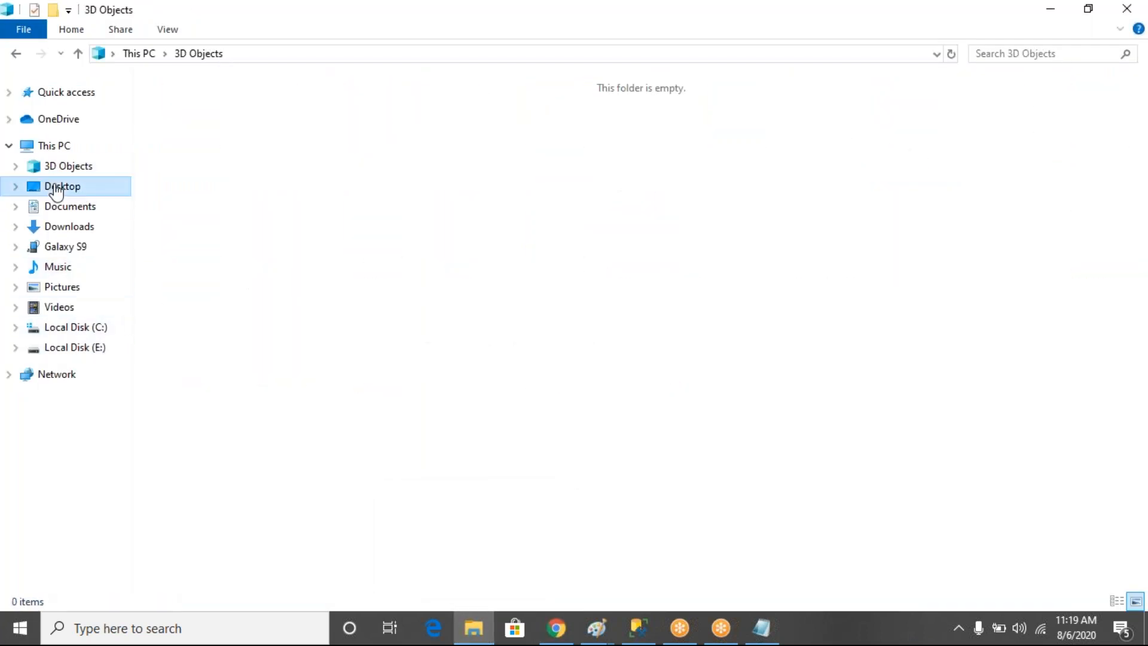
{"action": "left_click", "coordinate": [56, 189]}
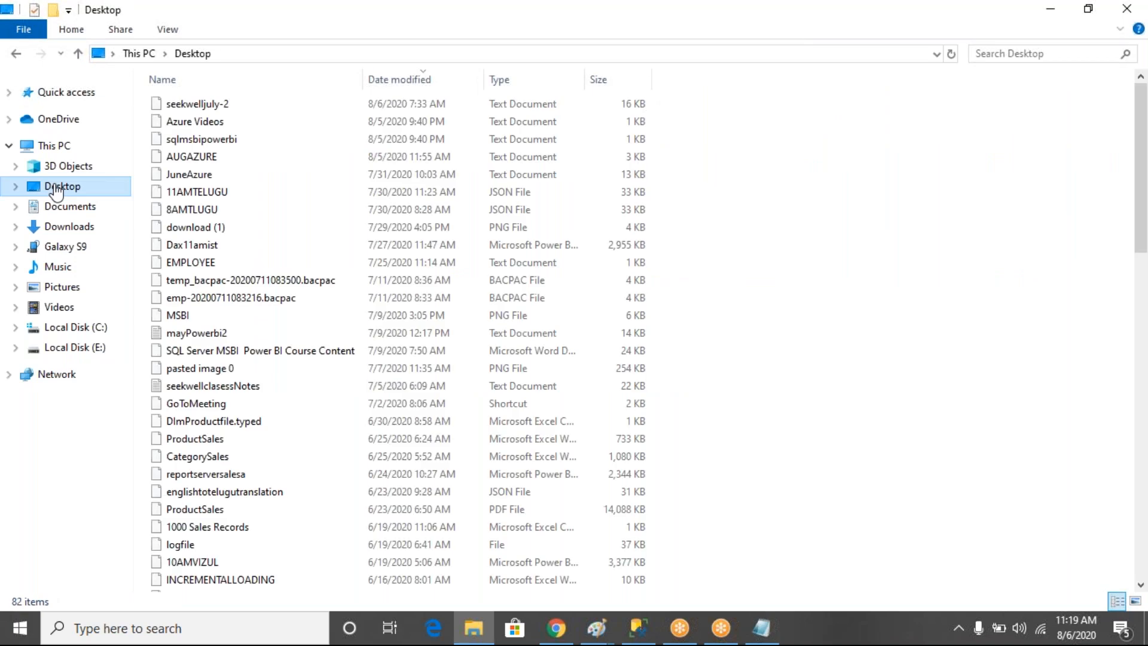
{"action": "left_click", "coordinate": [302, 243]}
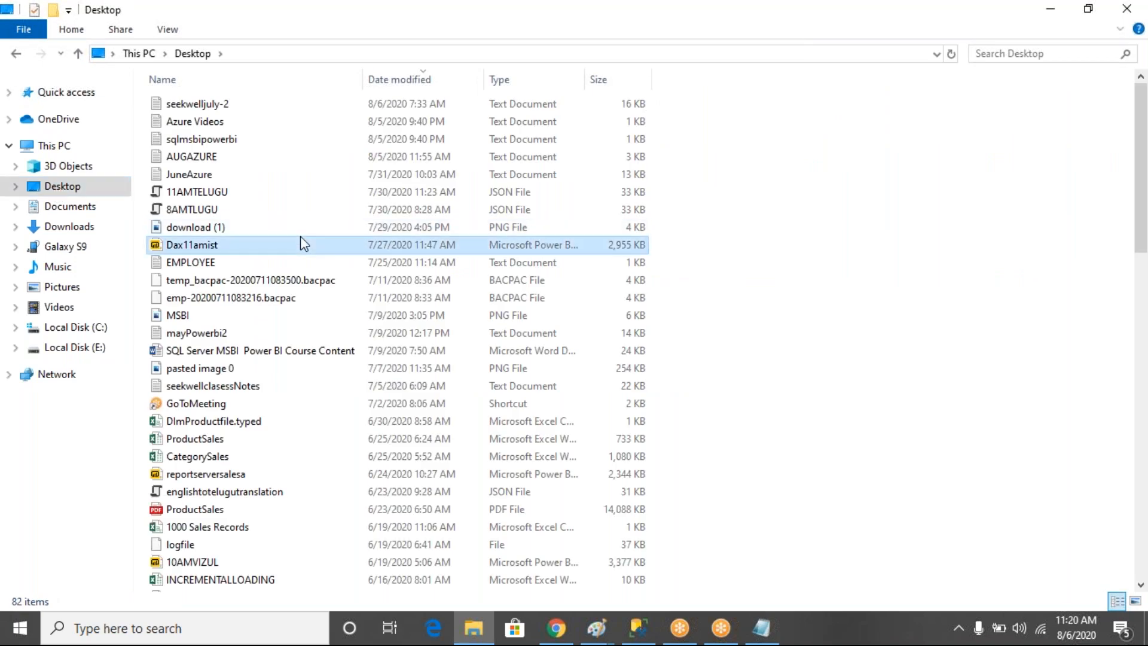
{"action": "key", "text": "d"}
{"action": "key", "text": "d"}
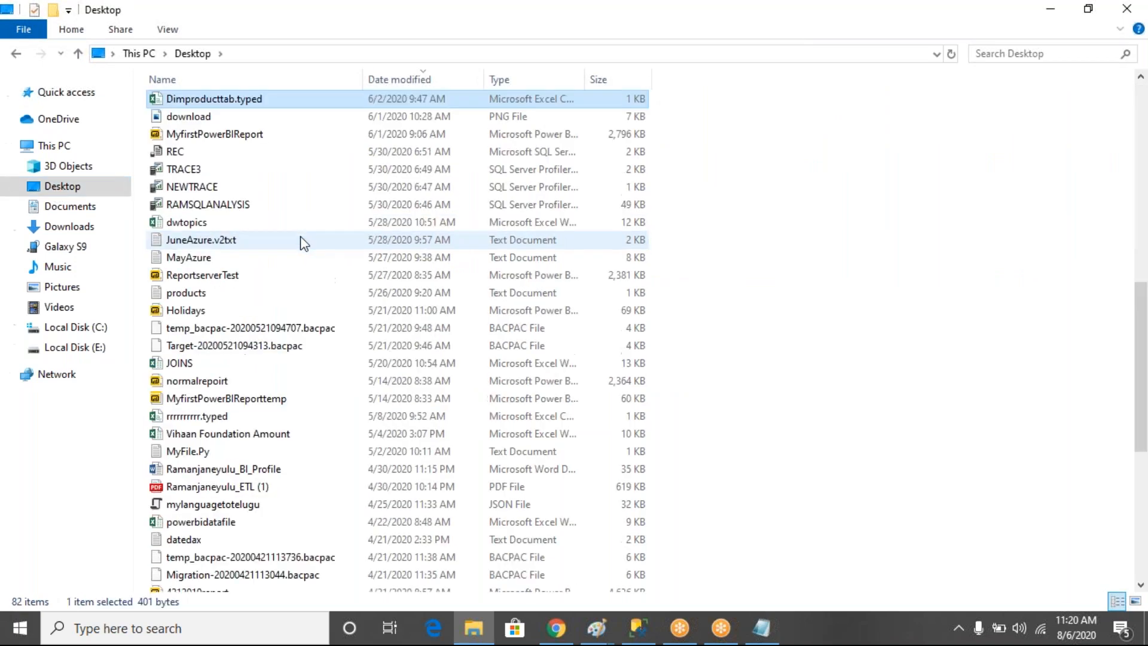
{"action": "key", "text": "d"}
{"action": "key", "text": "d"}
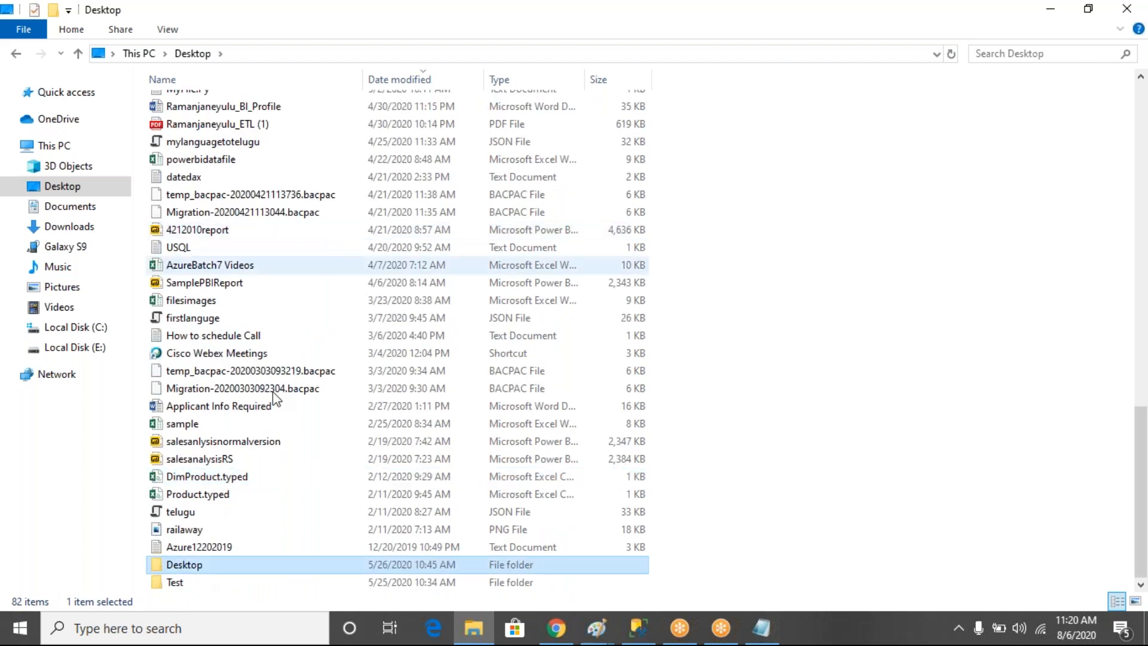
{"action": "double_click", "coordinate": [187, 567]}
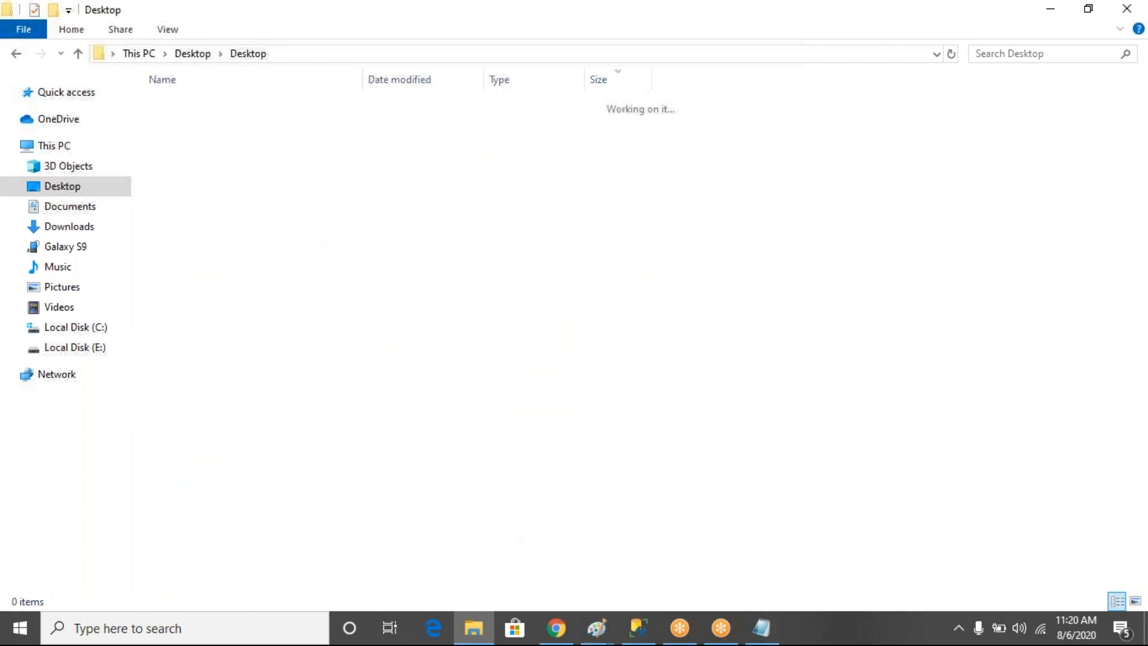
Locate the emp text files in the nested Desktop folder and select emp1.
{"action": "left_click", "coordinate": [400, 355]}
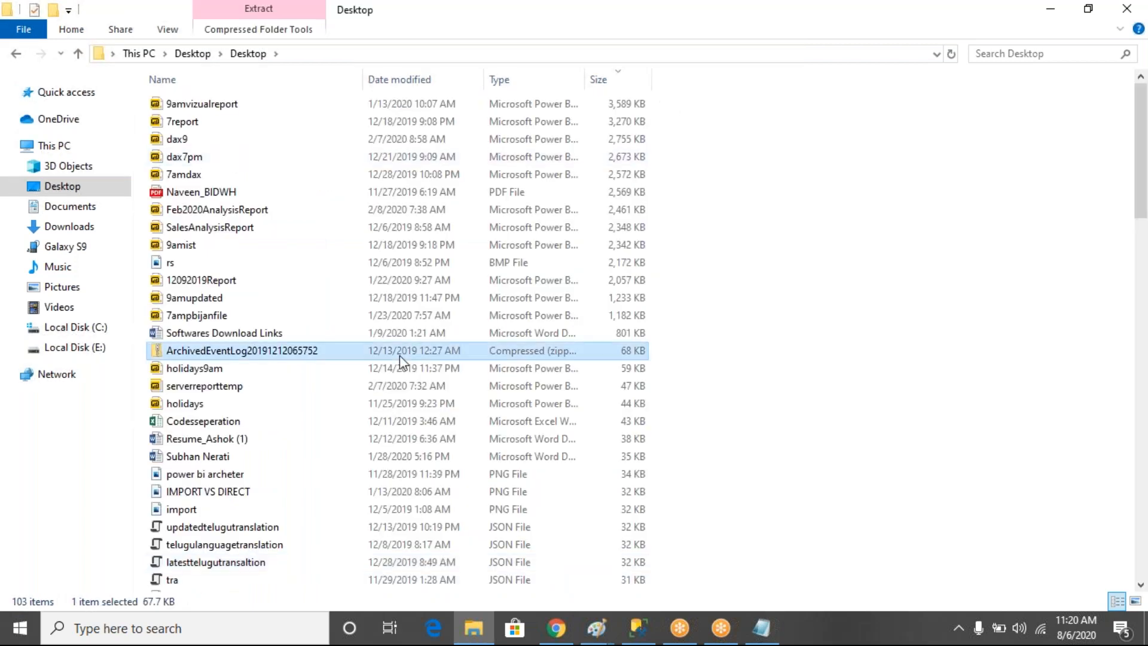
{"action": "key", "text": "e"}
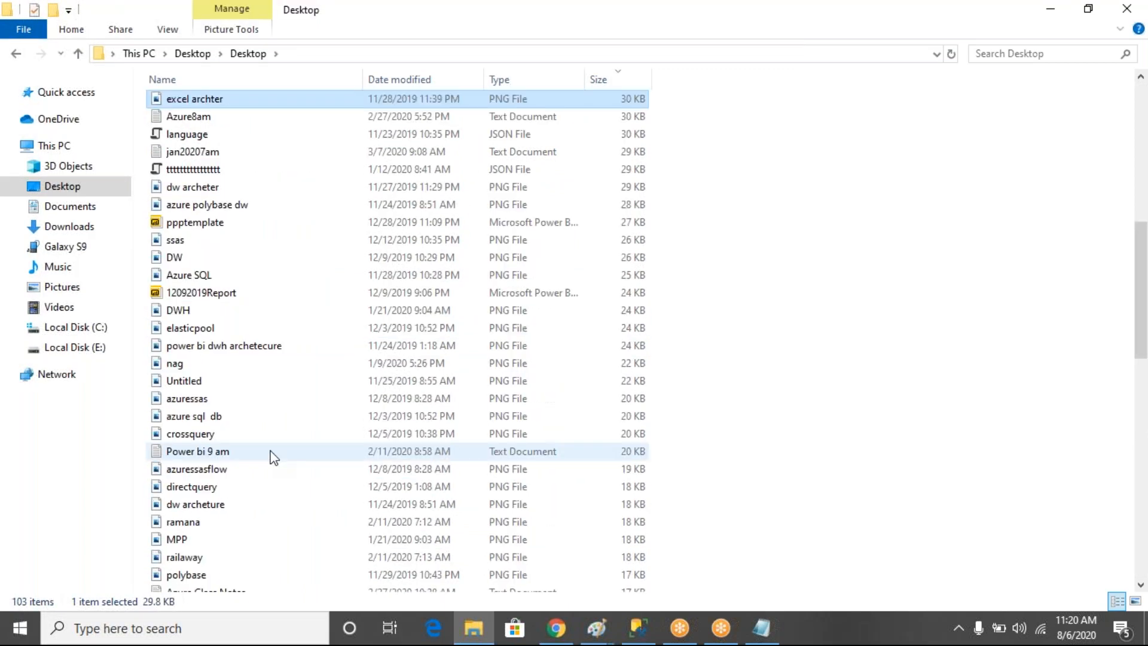
{"action": "key", "text": "e"}
{"action": "key", "text": "m"}
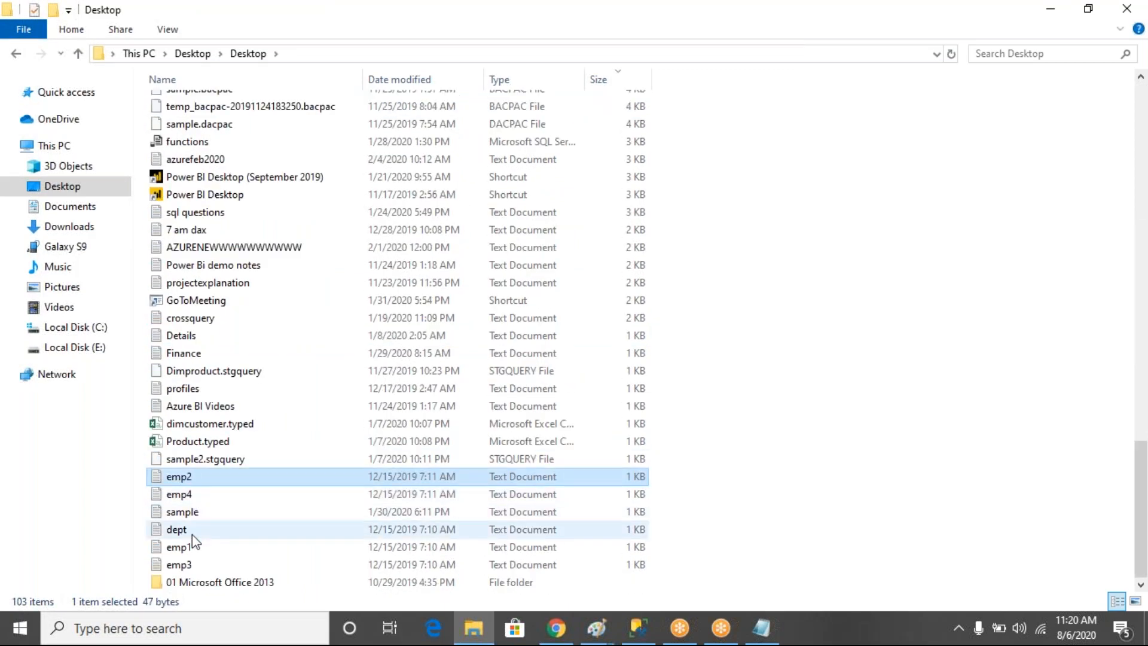
{"action": "left_click", "coordinate": [195, 548]}
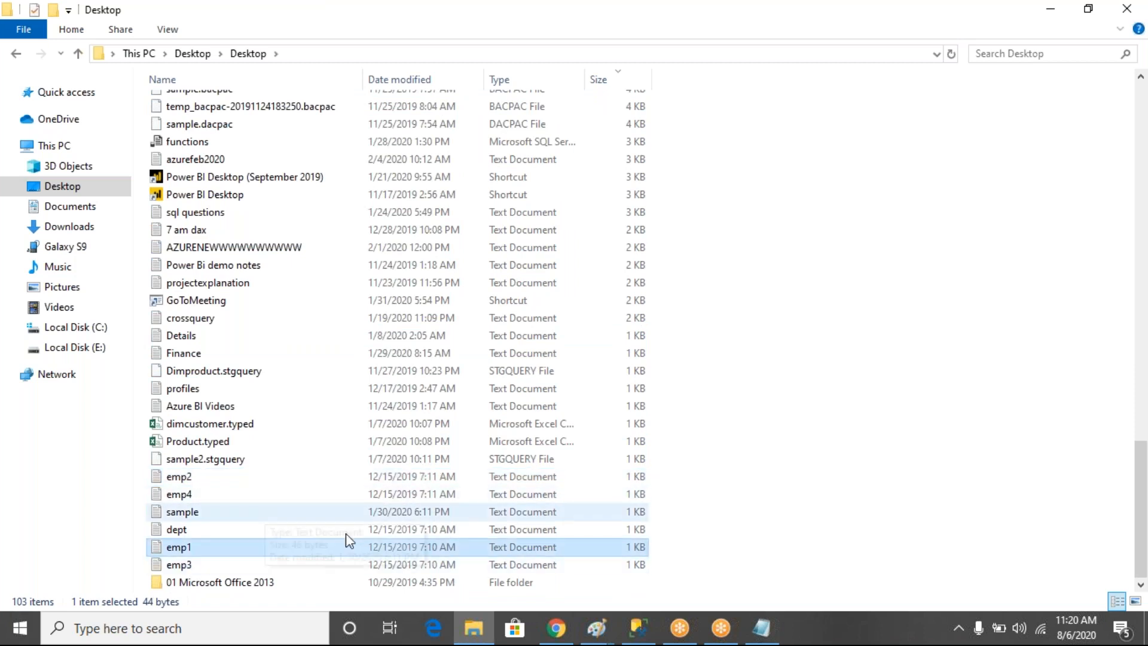
Switch back to Chrome, start a blob upload into the employee container and browse to the nested Desktop folder.
{"action": "left_click", "coordinate": [556, 633]}
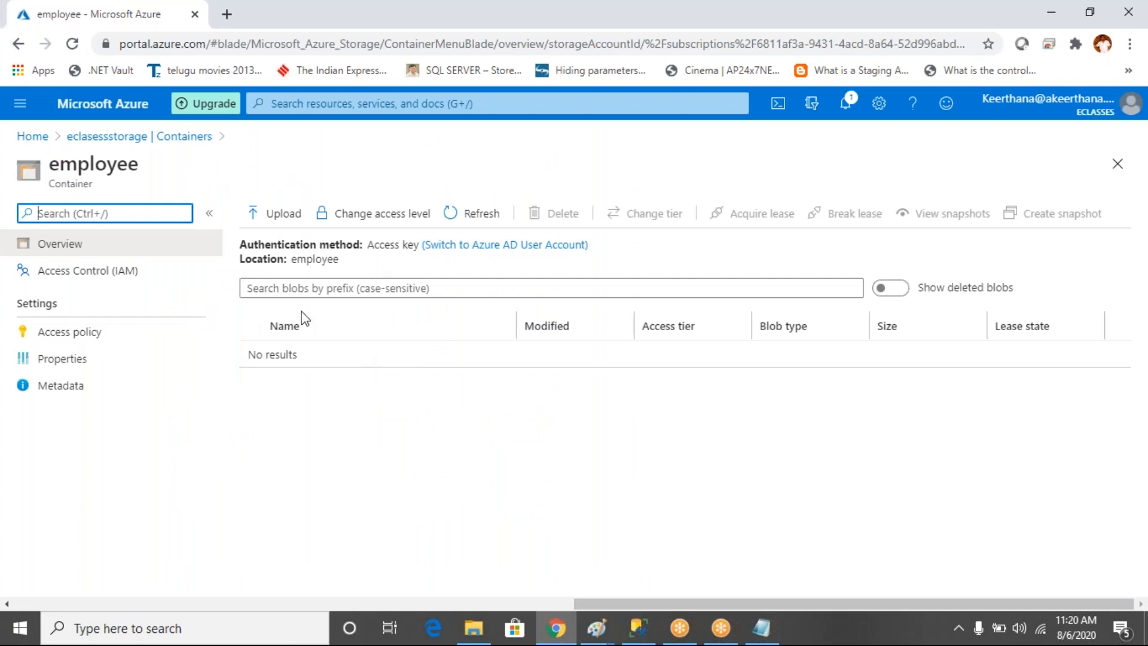
{"action": "left_click", "coordinate": [284, 215]}
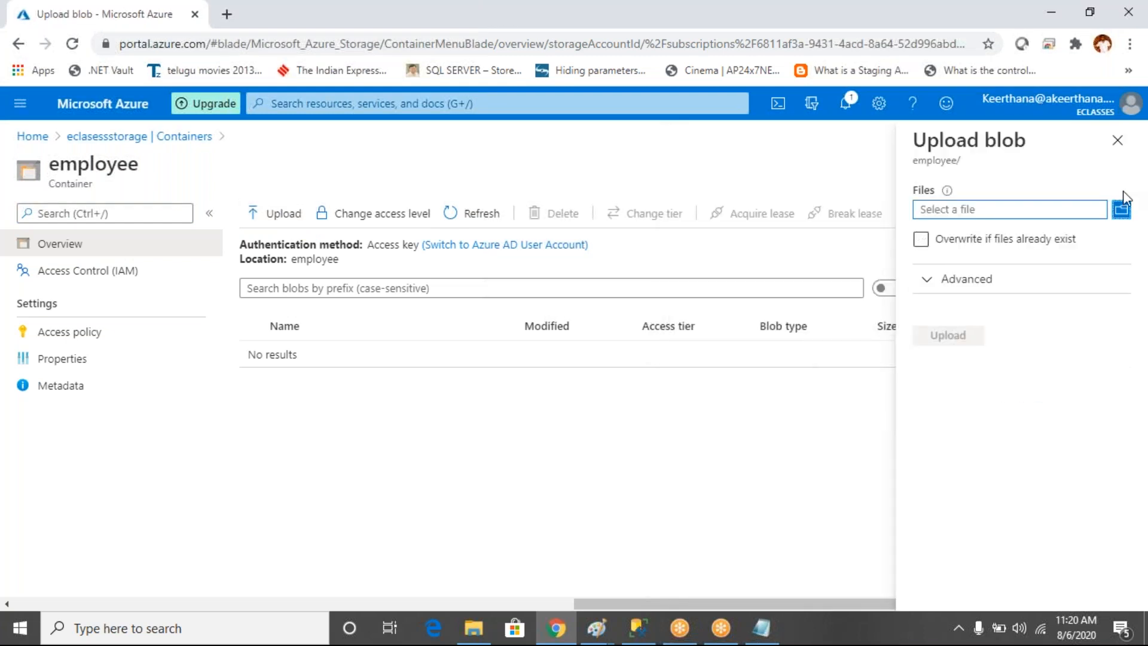
{"action": "left_click", "coordinate": [1122, 212]}
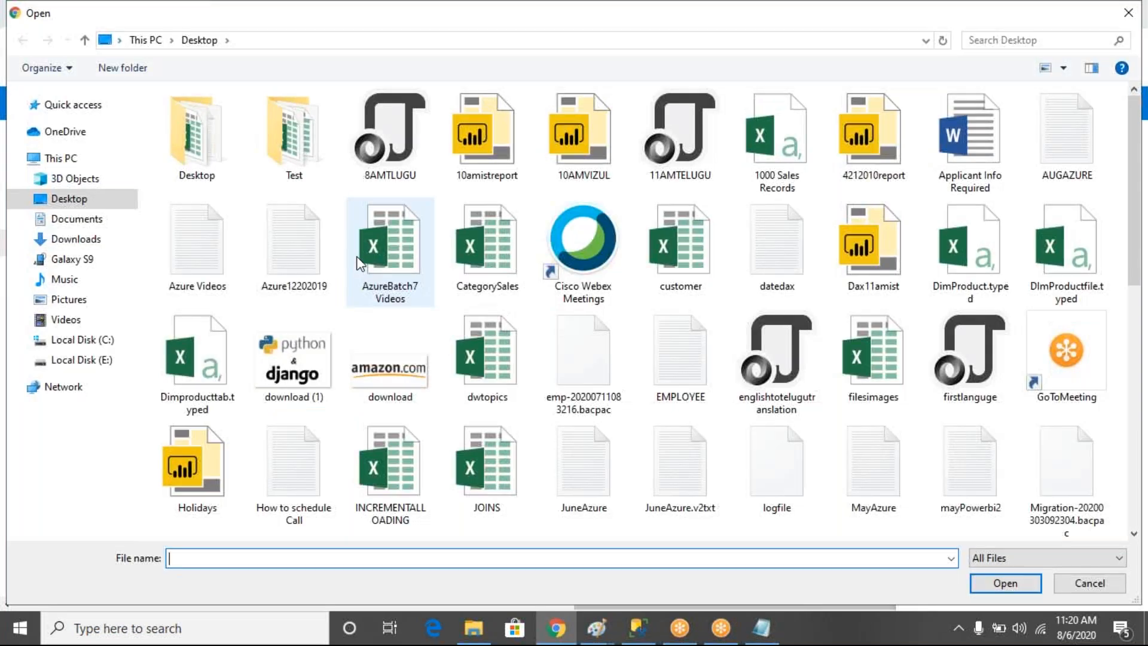
{"action": "key", "text": "e"}
{"action": "key", "text": "e"}
{"action": "key", "text": "e"}
{"action": "key", "text": "e"}
{"action": "key", "text": "e"}
{"action": "key", "text": "e"}
{"action": "key", "text": "Left"}
{"action": "double_click", "coordinate": [203, 160]}
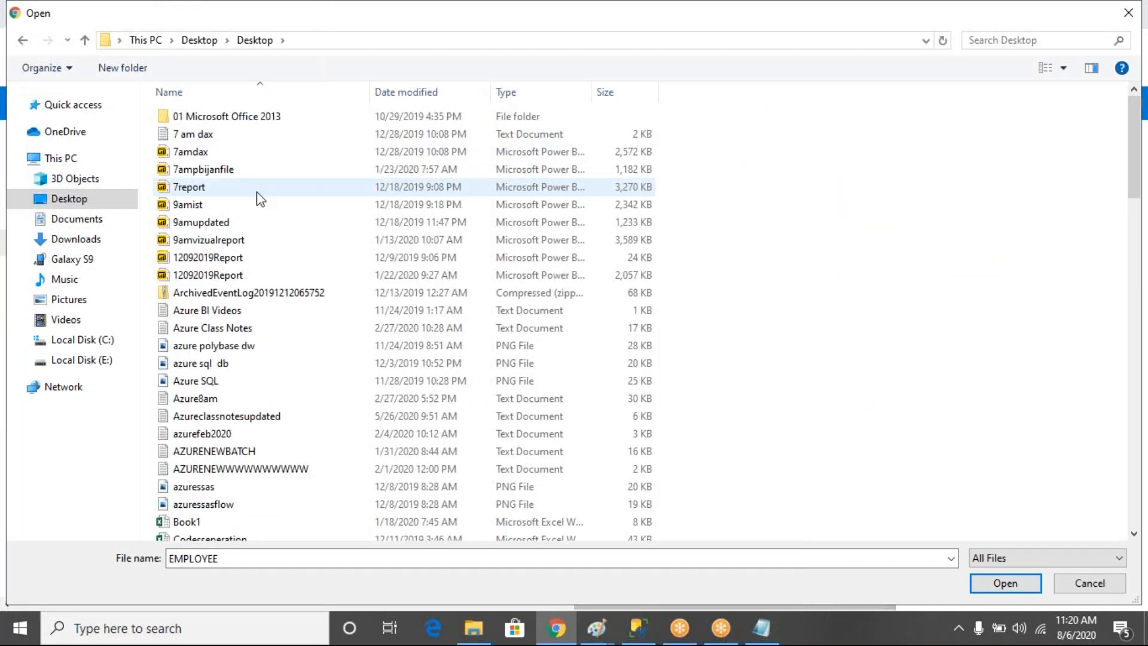
Choose the text files emp1, emp2, emp3 and emp4 together as the files for the blob upload.
{"action": "left_click", "coordinate": [300, 315]}
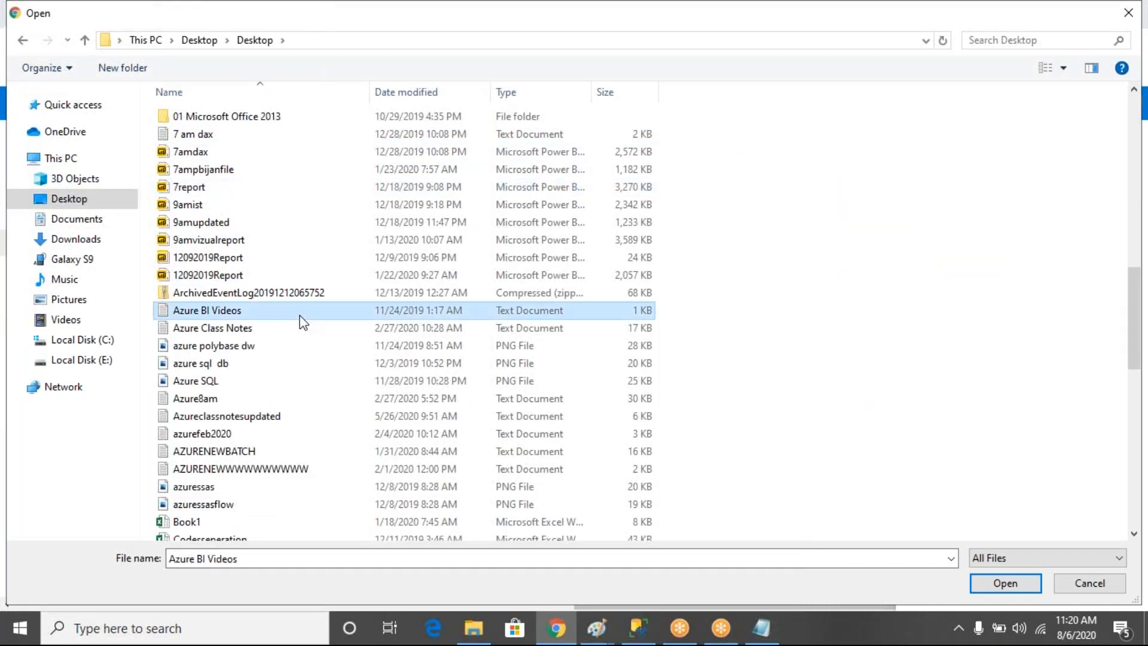
{"action": "type", "text": "emp1"}
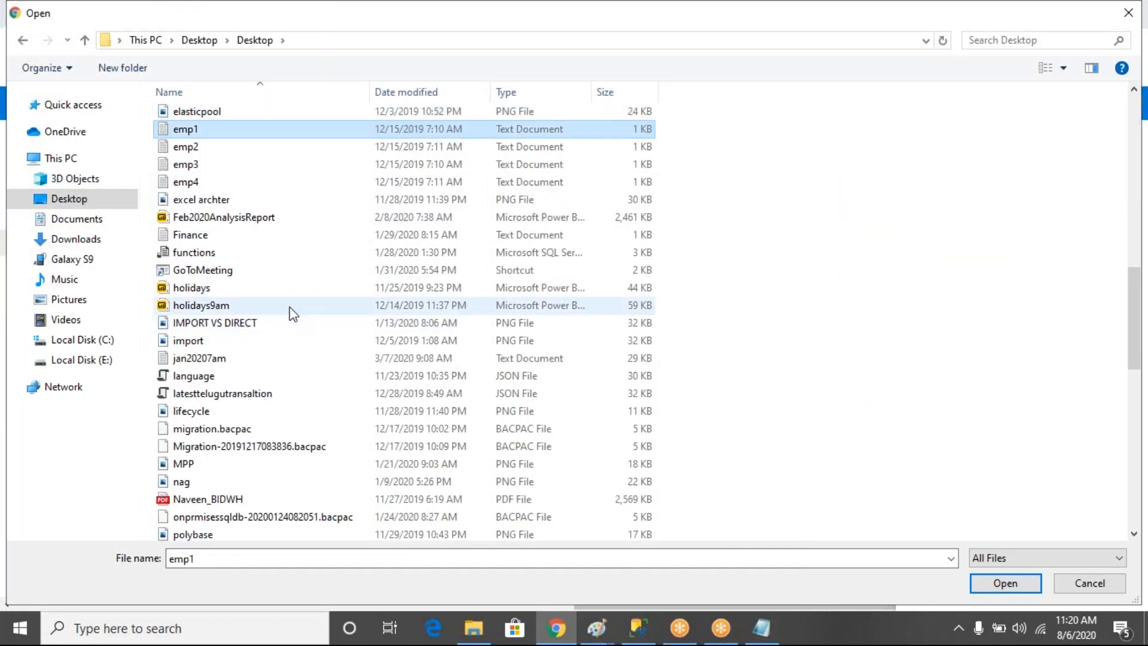
{"action": "left_click", "coordinate": [190, 149], "text": "ctrl"}
{"action": "left_click", "coordinate": [193, 165], "text": "ctrl"}
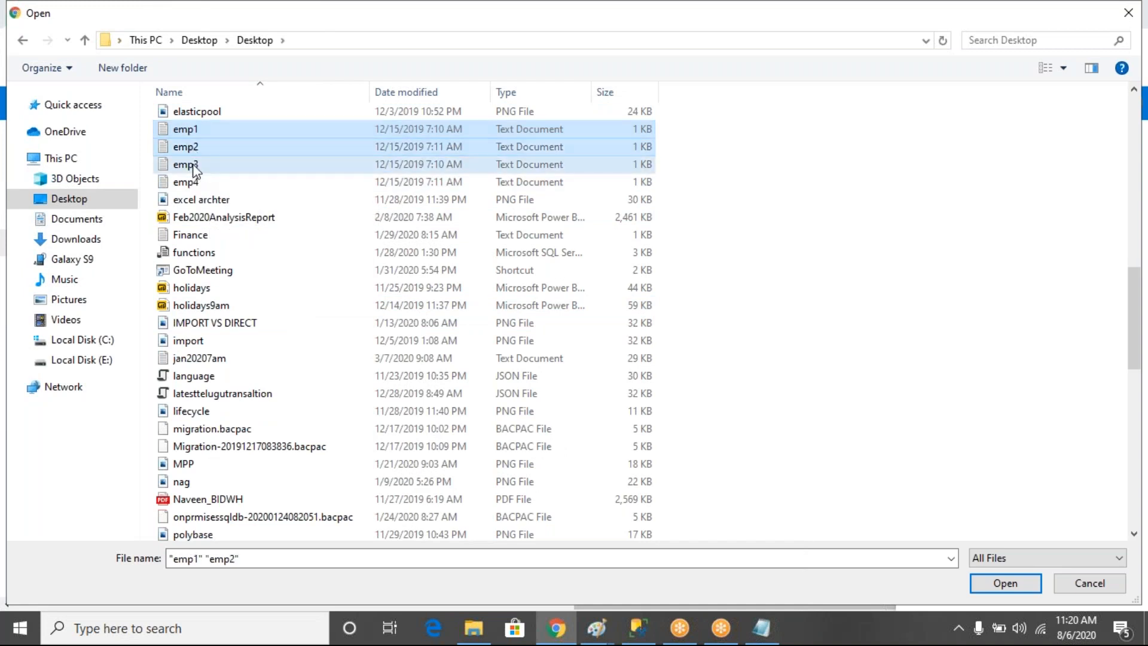
{"action": "left_click", "coordinate": [190, 182], "text": "ctrl"}
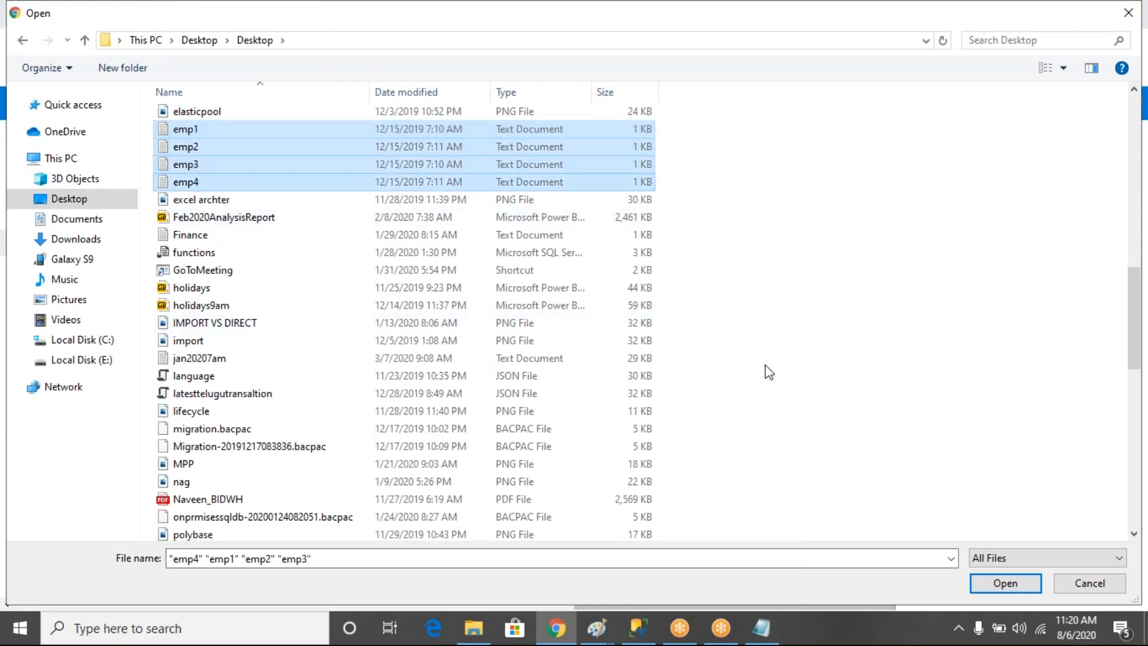
{"action": "left_click", "coordinate": [999, 585]}
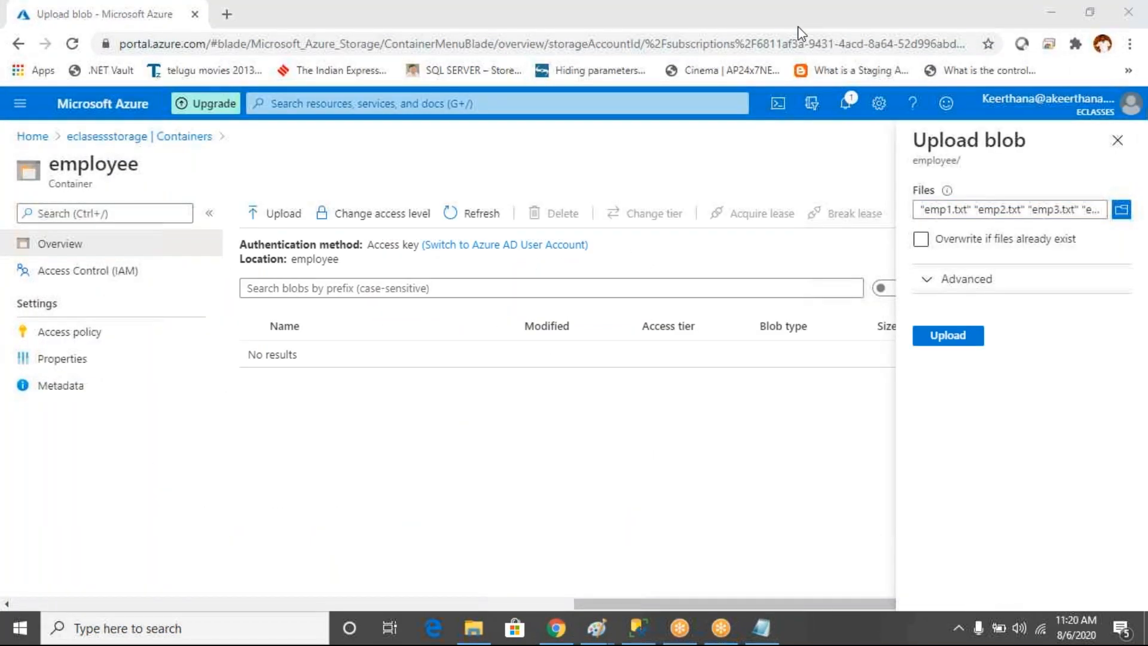
{"action": "left_click", "coordinate": [1090, 13]}
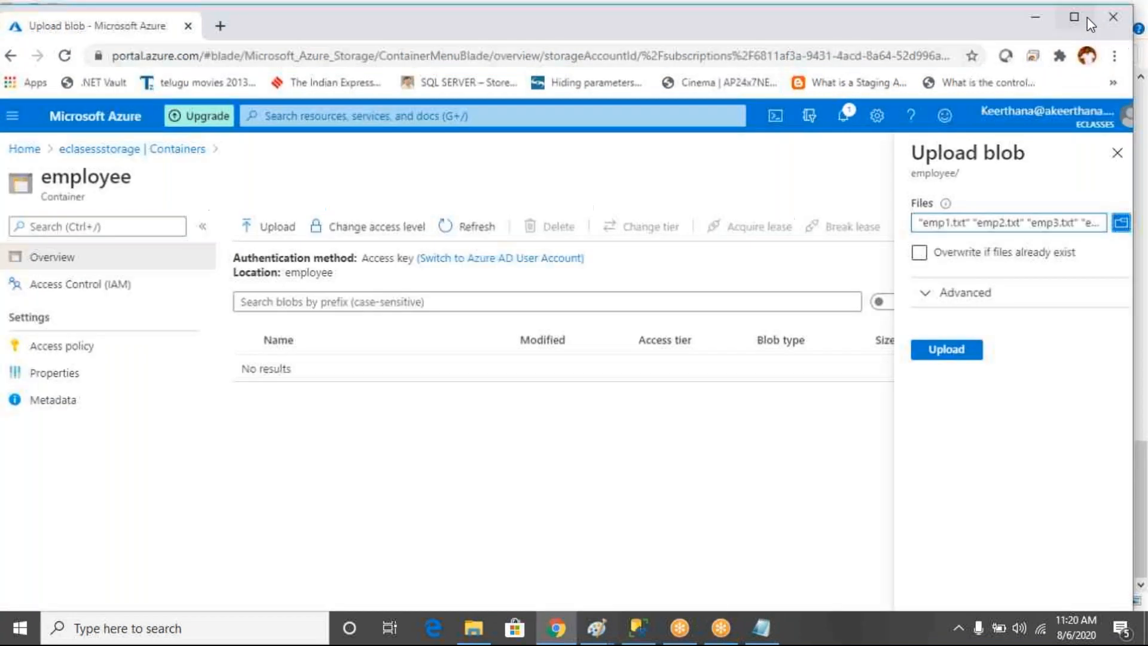
{"action": "left_click", "coordinate": [1087, 16]}
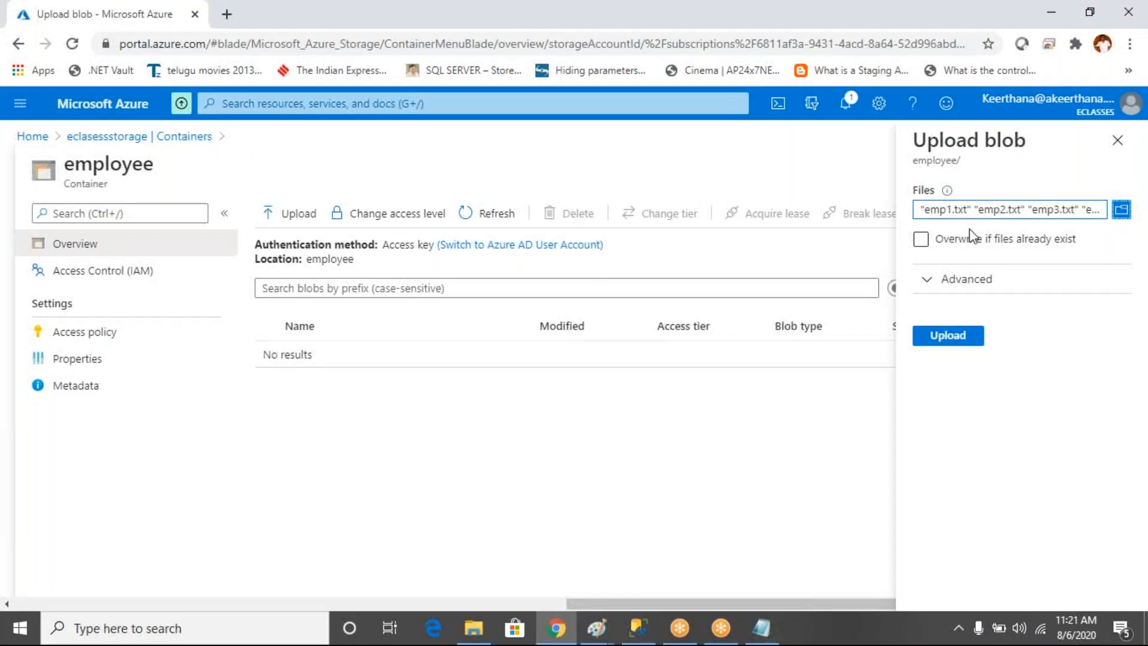
{"action": "left_click", "coordinate": [1145, 376]}
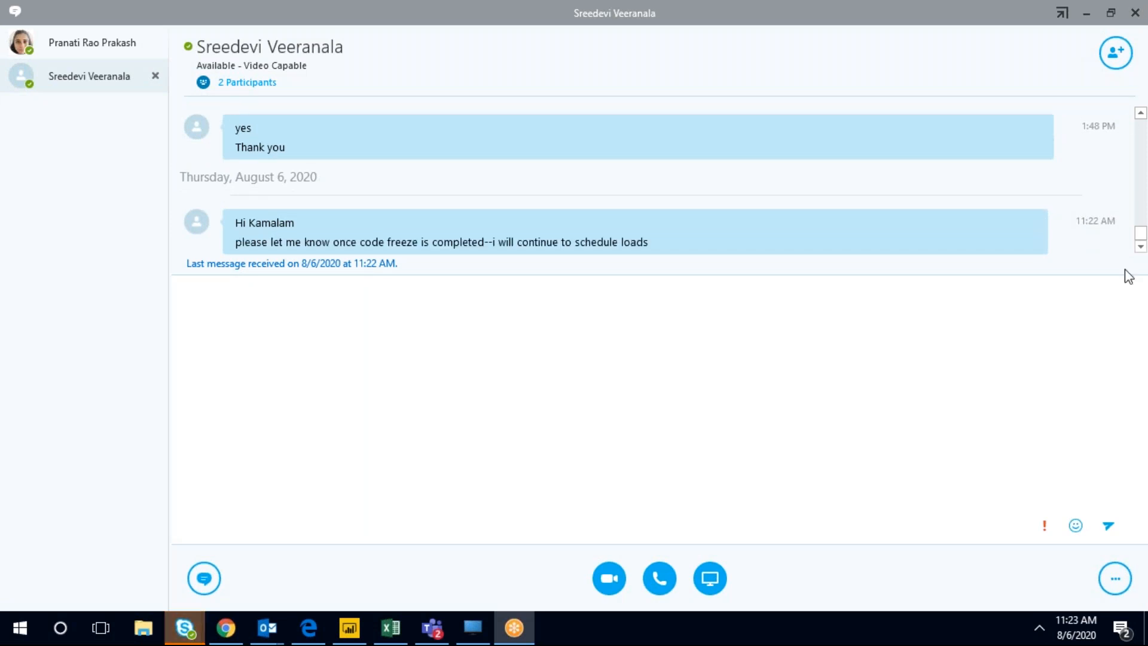
{"action": "left_click", "coordinate": [1035, 397]}
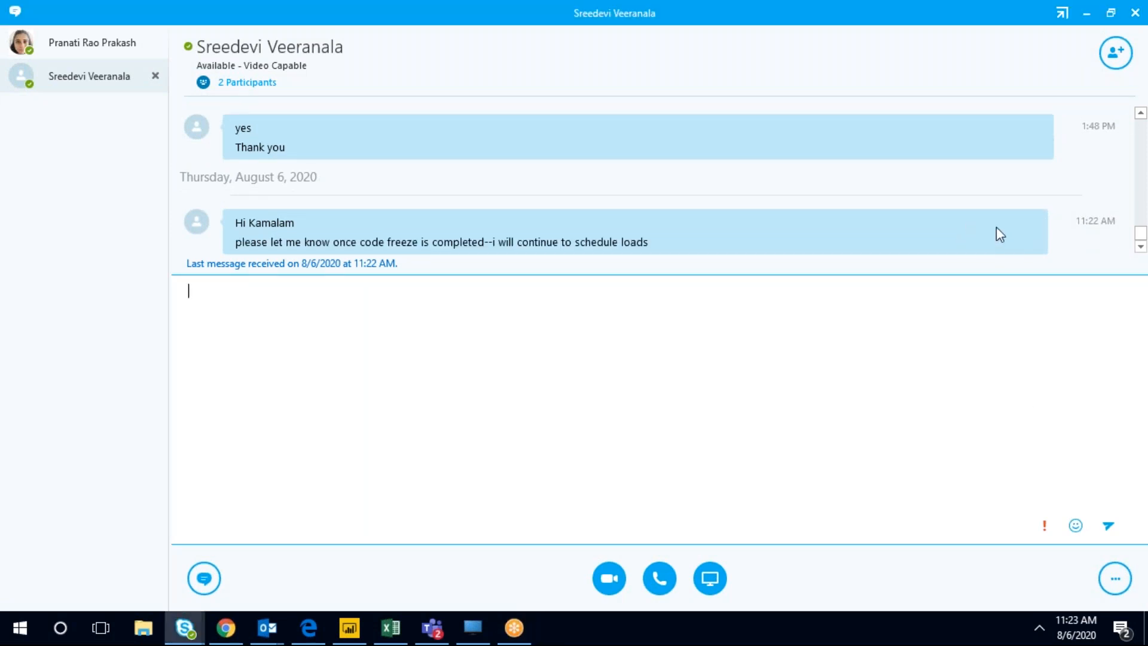
{"action": "left_click", "coordinate": [1123, 38]}
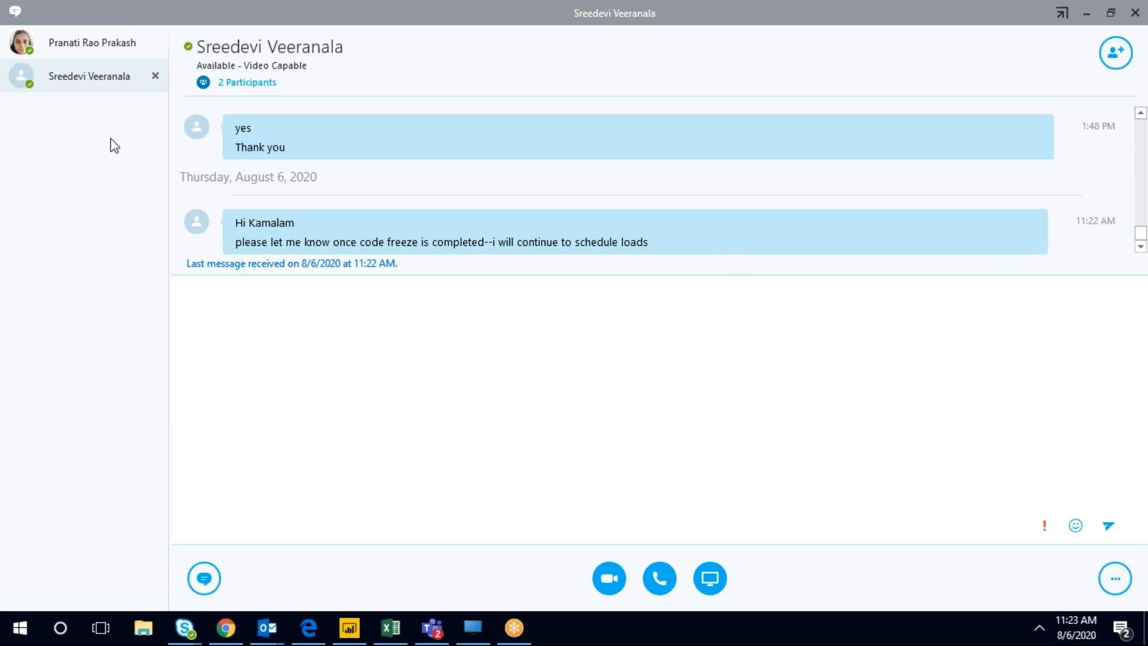
{"action": "left_click", "coordinate": [690, 318]}
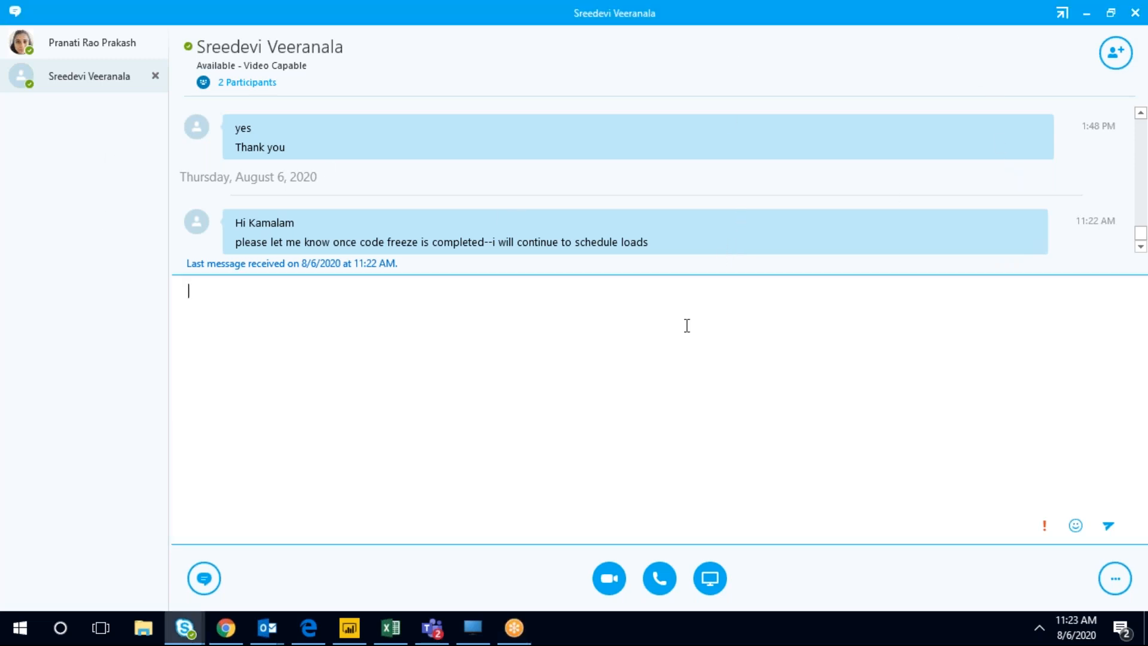
{"action": "left_click", "coordinate": [481, 626]}
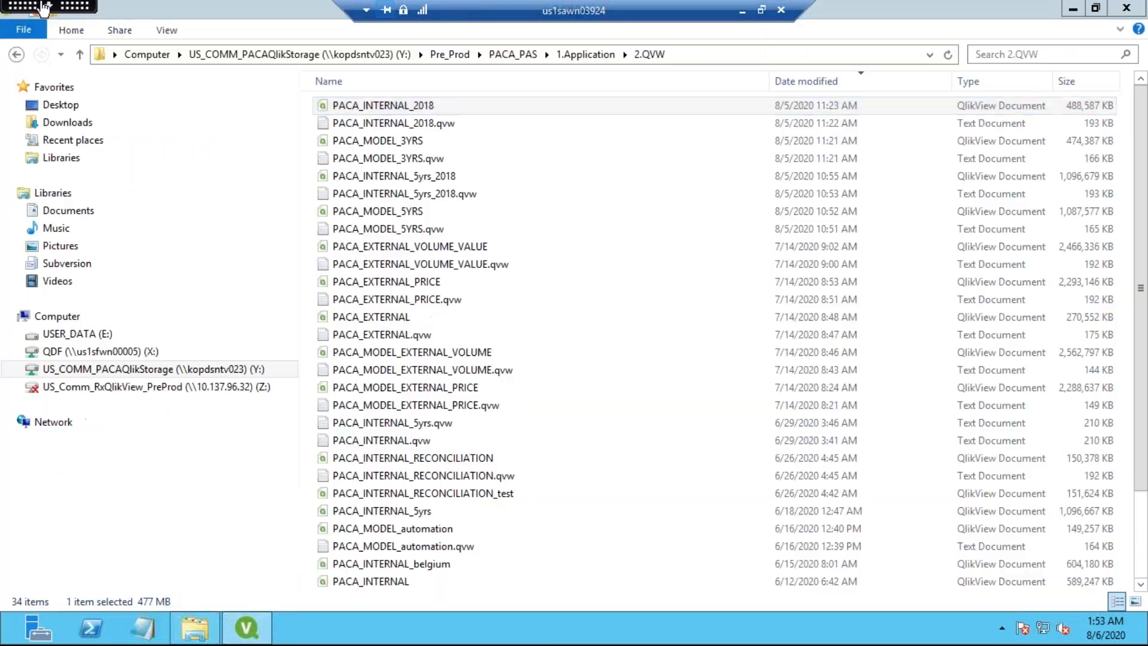
{"action": "left_click", "coordinate": [43, 9]}
{"action": "left_click", "coordinate": [42, 19]}
{"action": "left_click", "coordinate": [520, 628]}
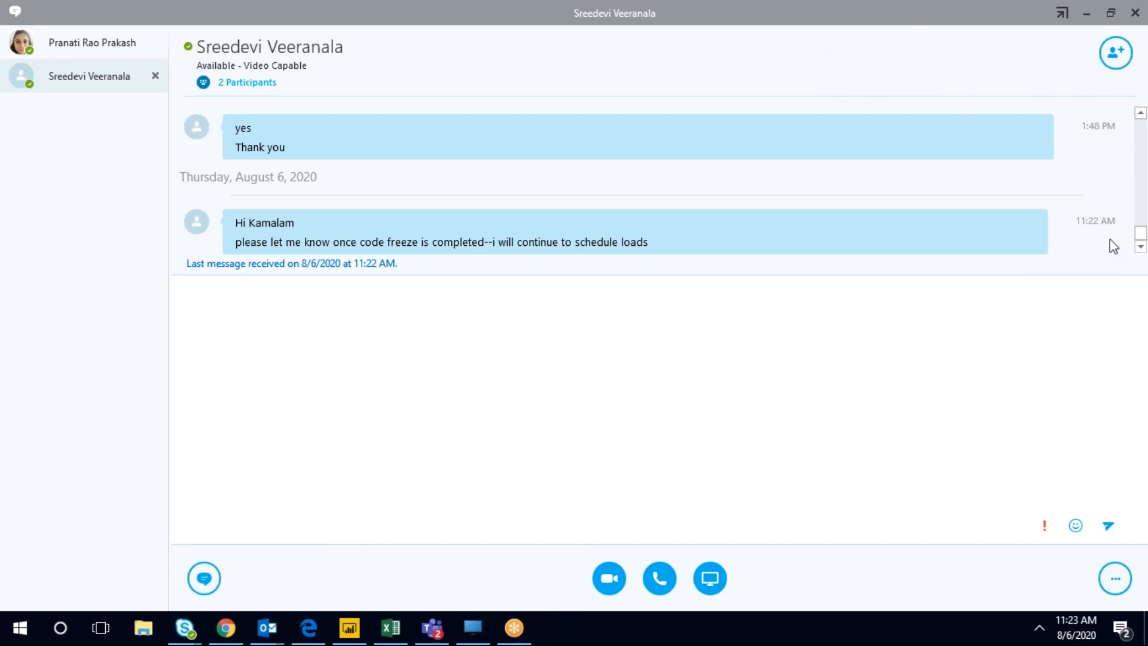
{"action": "left_click", "coordinate": [1085, 379]}
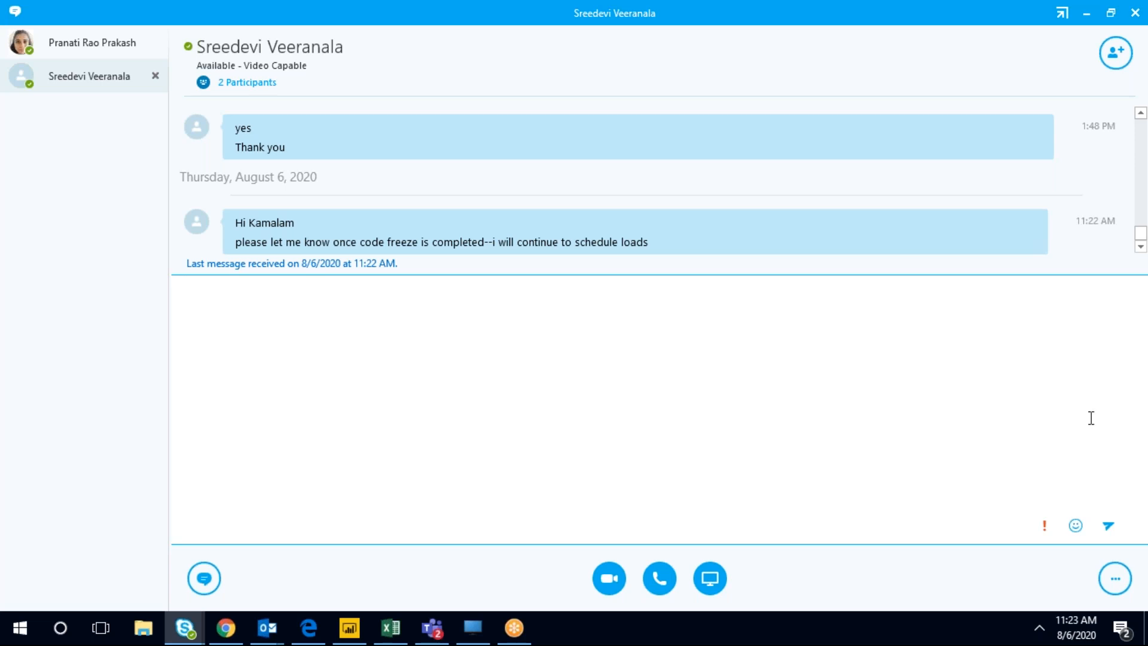
{"action": "left_click", "coordinate": [1138, 65]}
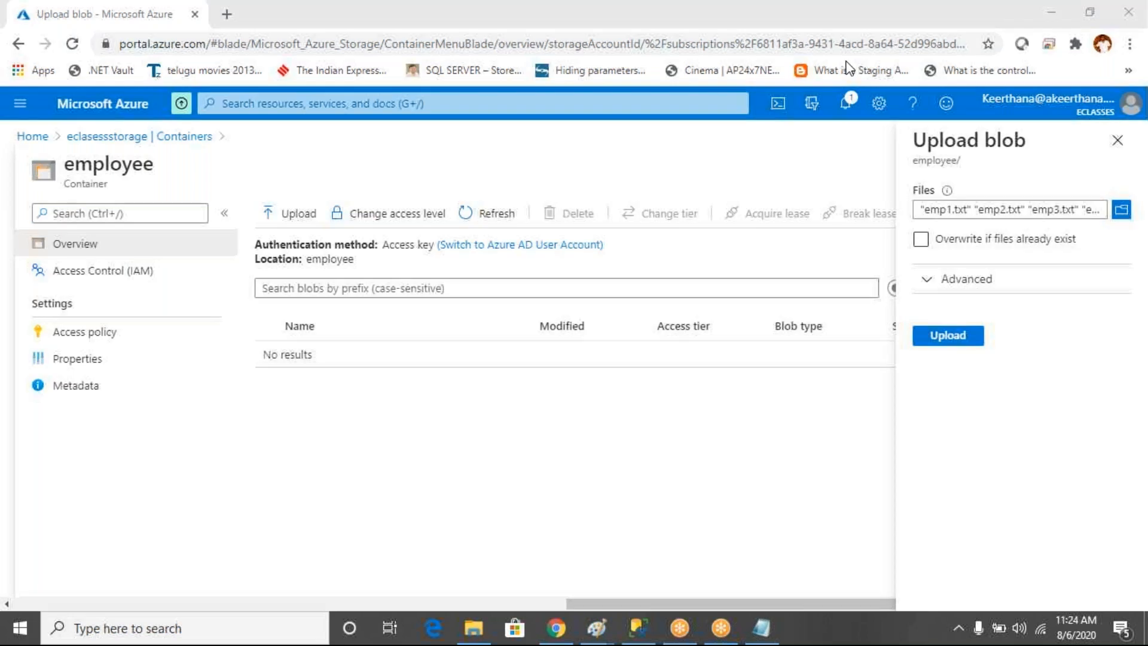
Upload the chosen emp files to the employee container with overwriting of existing files enabled, and close the upload pane.
{"action": "left_click", "coordinate": [921, 240]}
{"action": "left_click", "coordinate": [922, 241]}
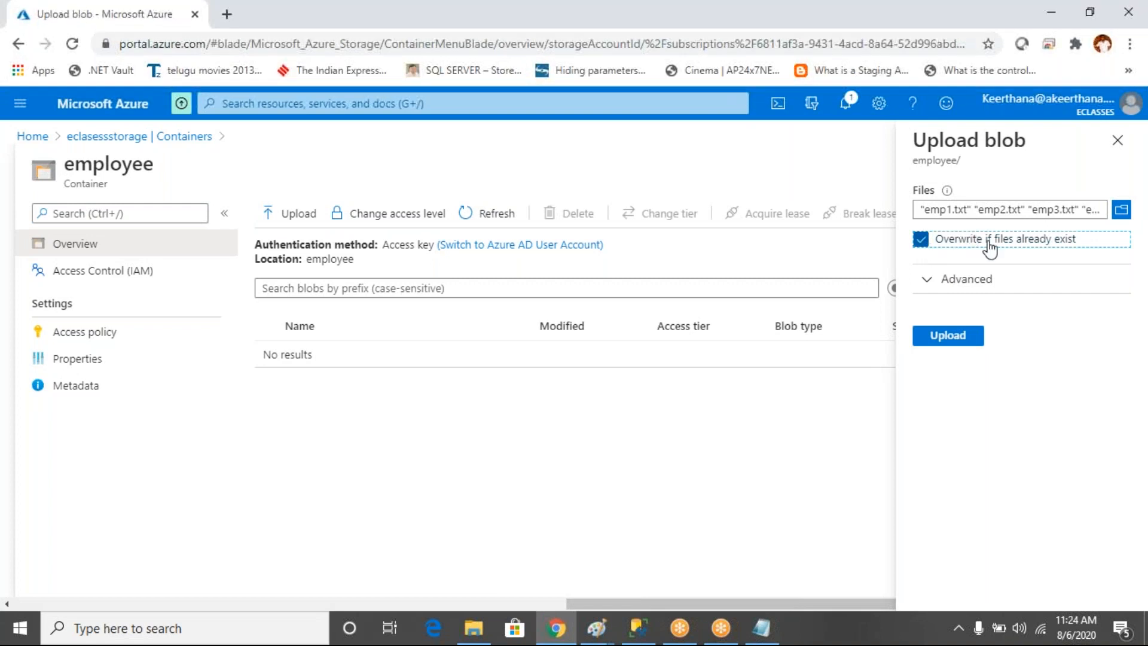
{"action": "left_click", "coordinate": [959, 338]}
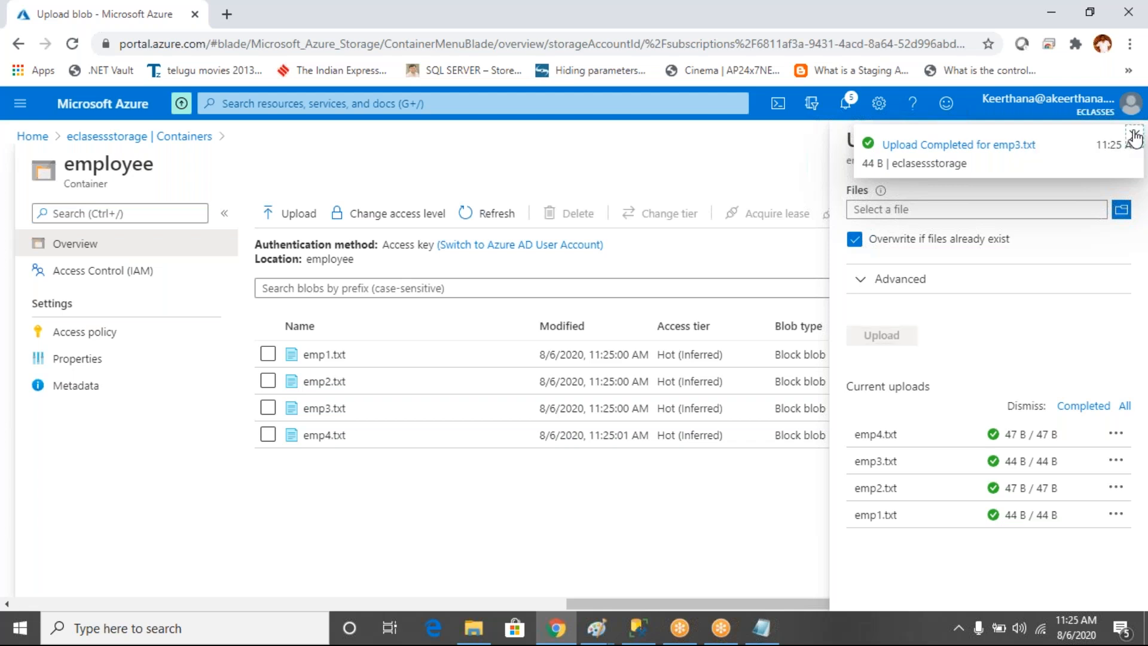
{"action": "left_click", "coordinate": [1134, 135]}
{"action": "left_click", "coordinate": [1113, 144]}
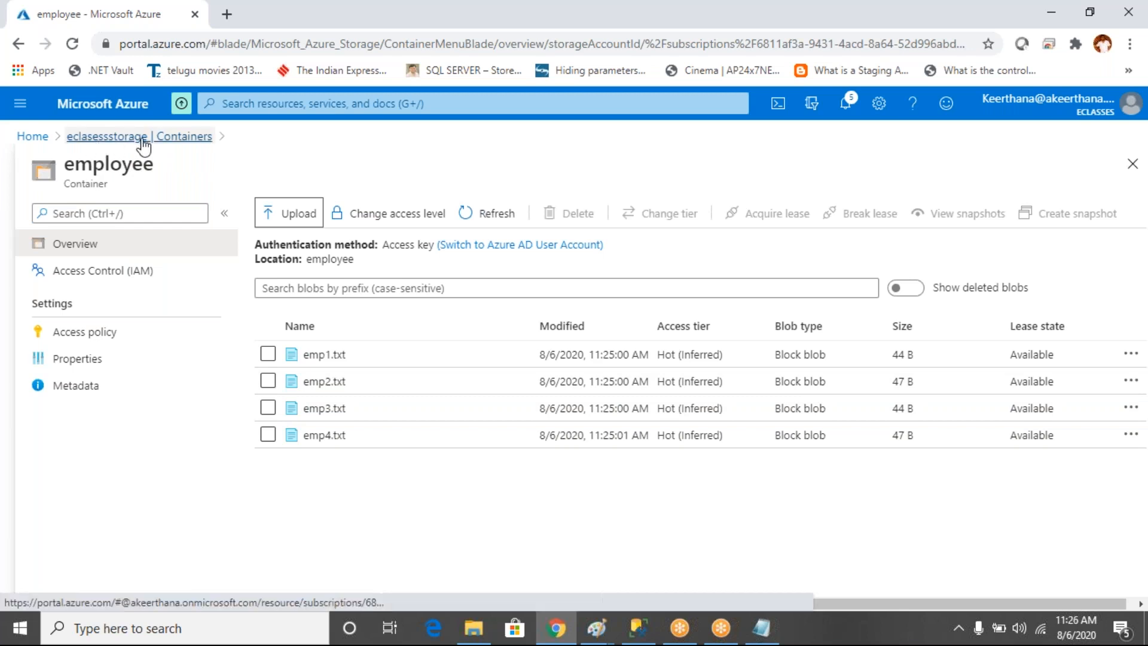
Reopen the employee container from the storage account's container list and go back to that list.
{"action": "left_click", "coordinate": [143, 136]}
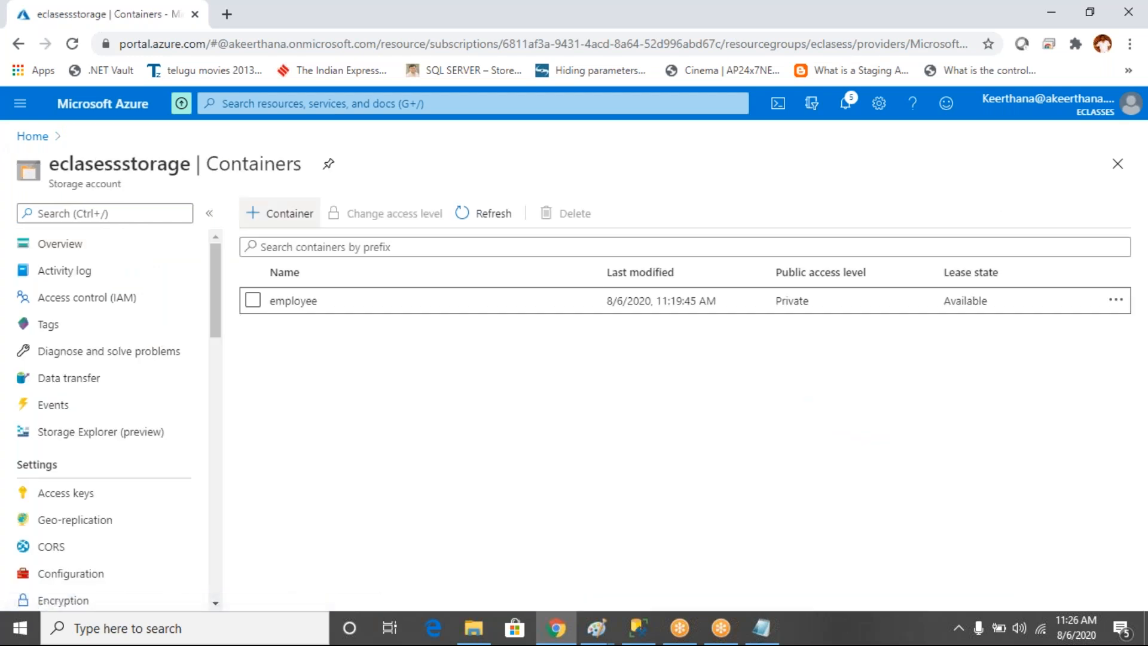
{"action": "left_click", "coordinate": [280, 301]}
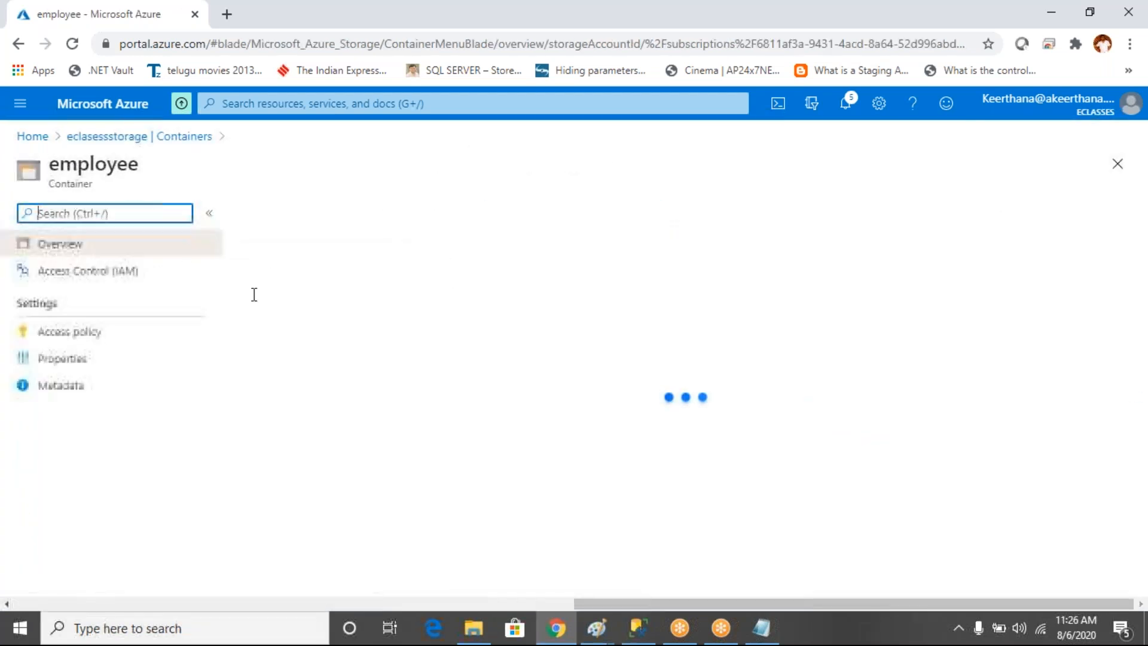
{"action": "left_click", "coordinate": [110, 138]}
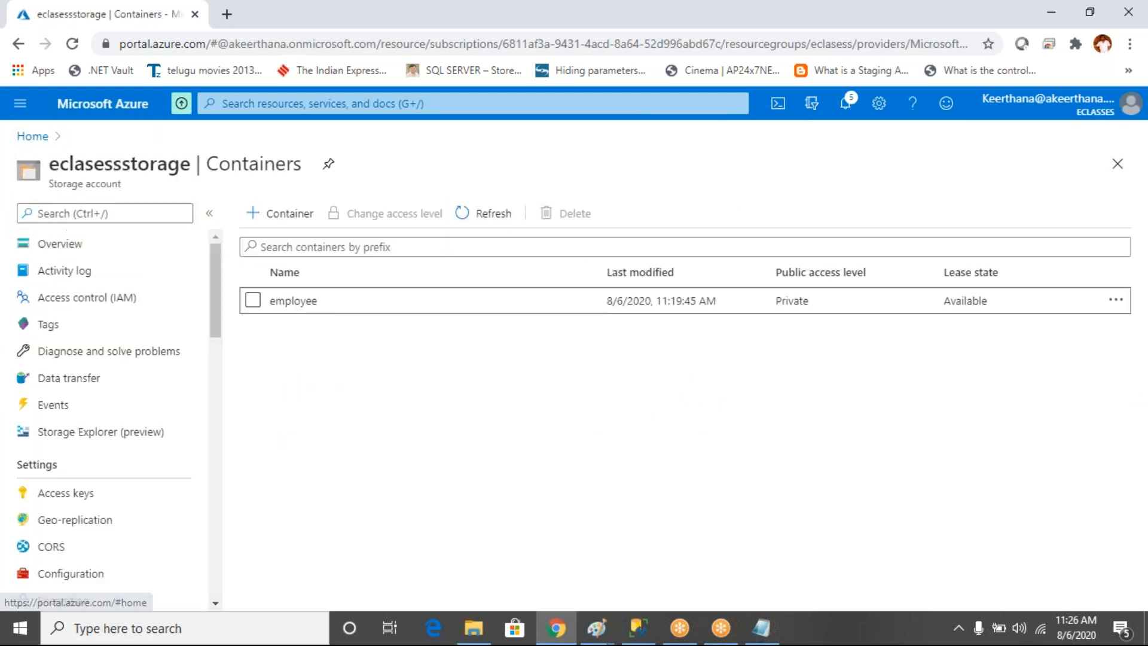
Review the storage services on the eclasessstorage overview, open Containers and highlight the storage account's name.
{"action": "left_click", "coordinate": [69, 244]}
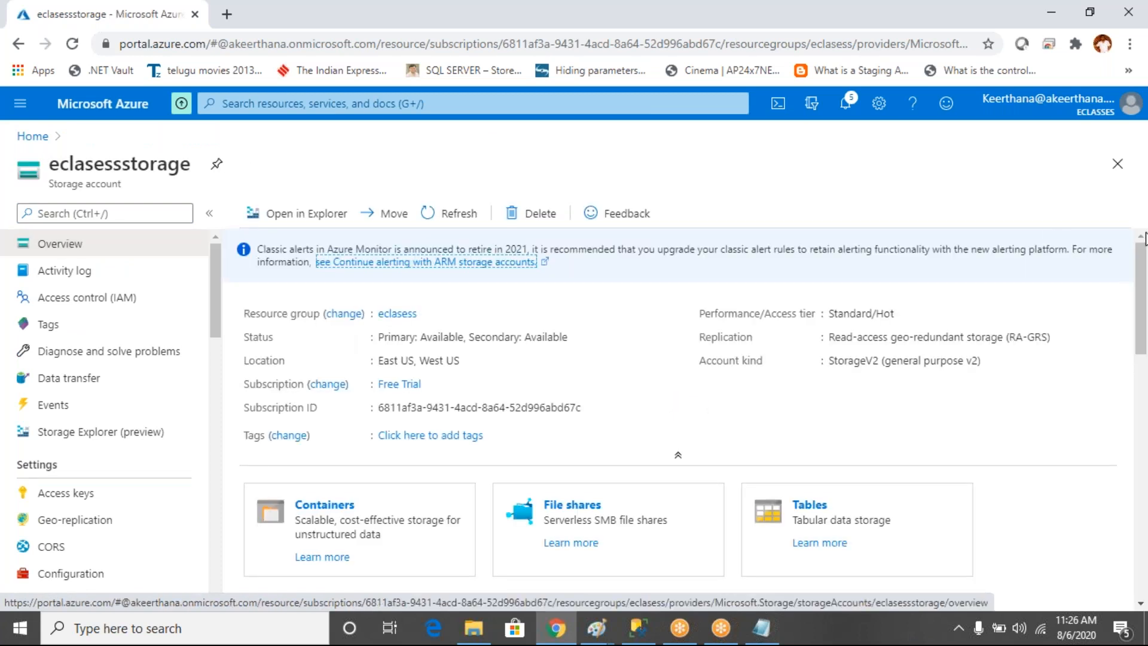
{"action": "scroll", "coordinate": [1142, 293], "scroll_direction": "down", "scroll_amount": 1}
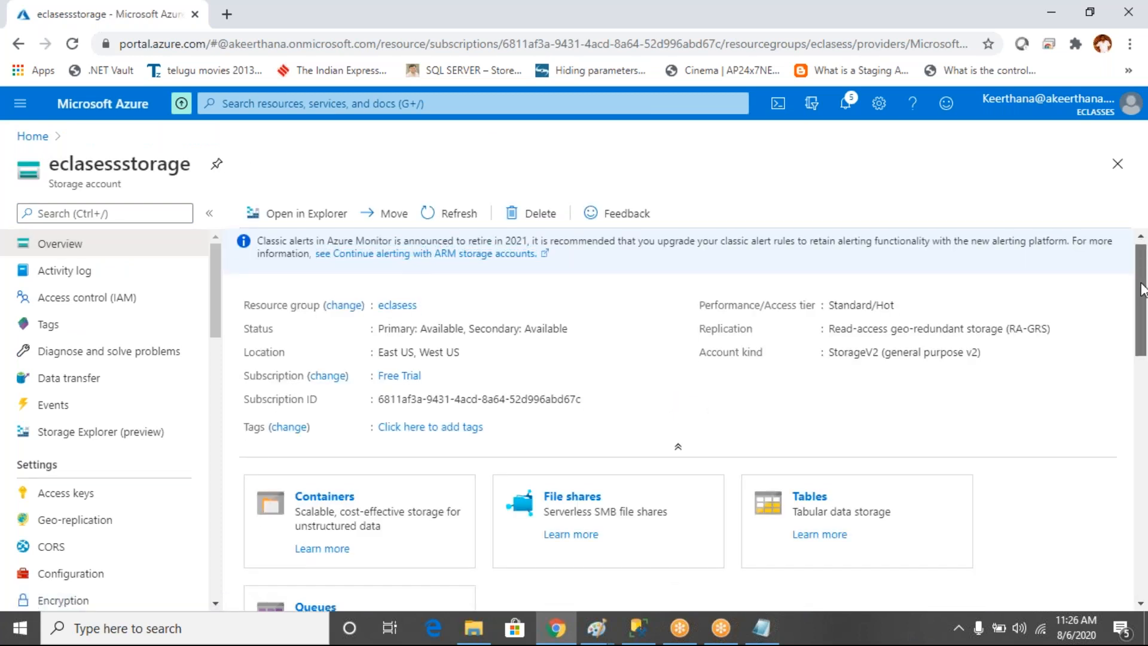
{"action": "scroll", "coordinate": [1142, 295], "scroll_direction": "down", "scroll_amount": 3}
{"action": "left_click", "coordinate": [323, 377]}
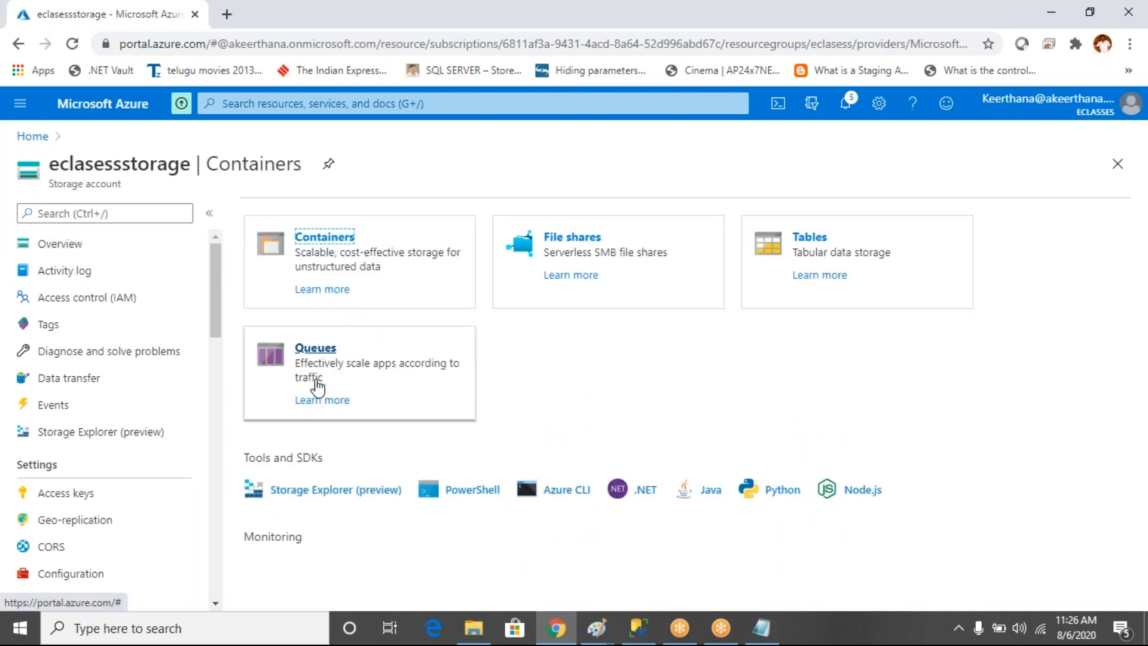
{"action": "left_click_drag", "start_coordinate": [190, 164], "coordinate": [37, 169]}
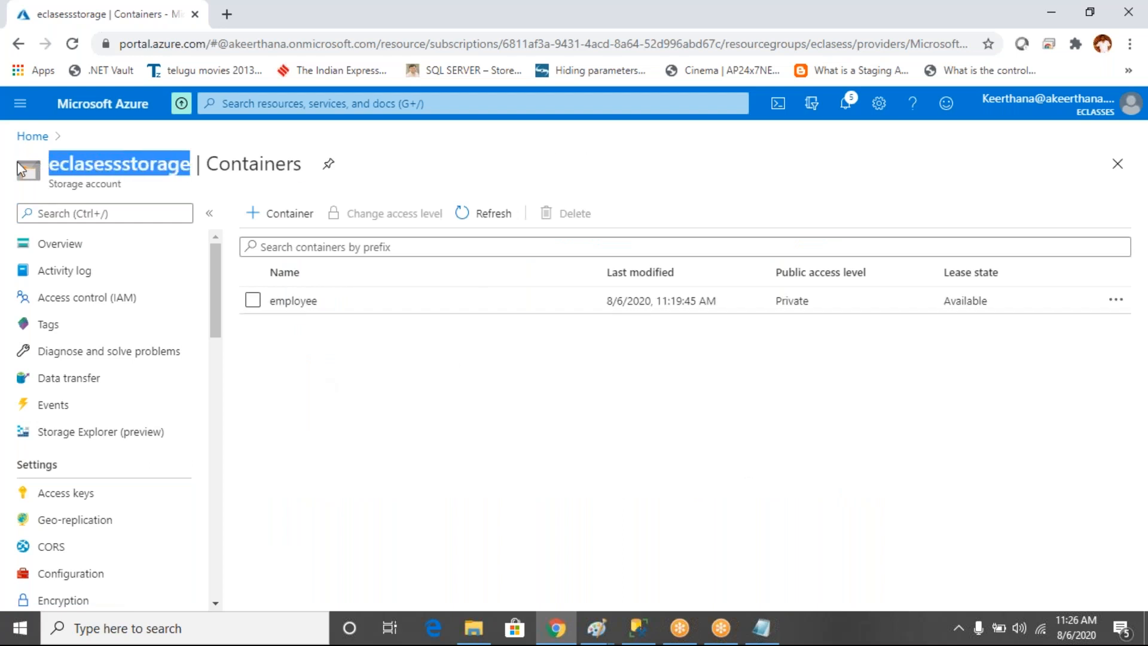
{"action": "double_click", "coordinate": [53, 165]}
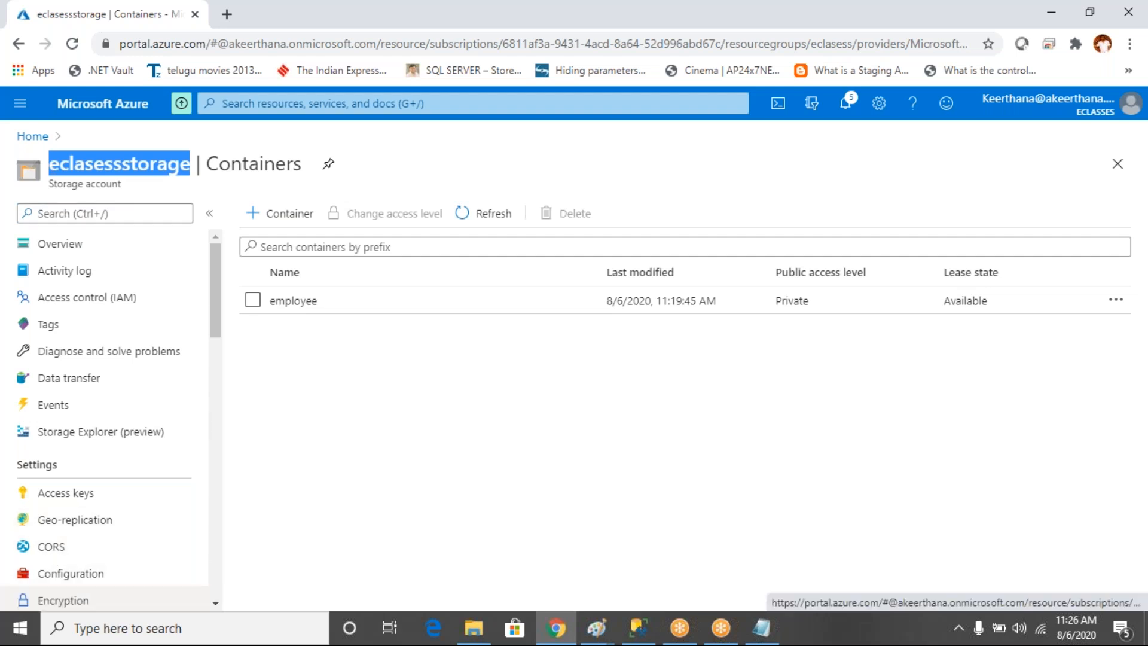
Search the computer for "stor" to find the Microsoft Azure Storage Explorer app.
{"action": "left_click", "coordinate": [20, 627]}
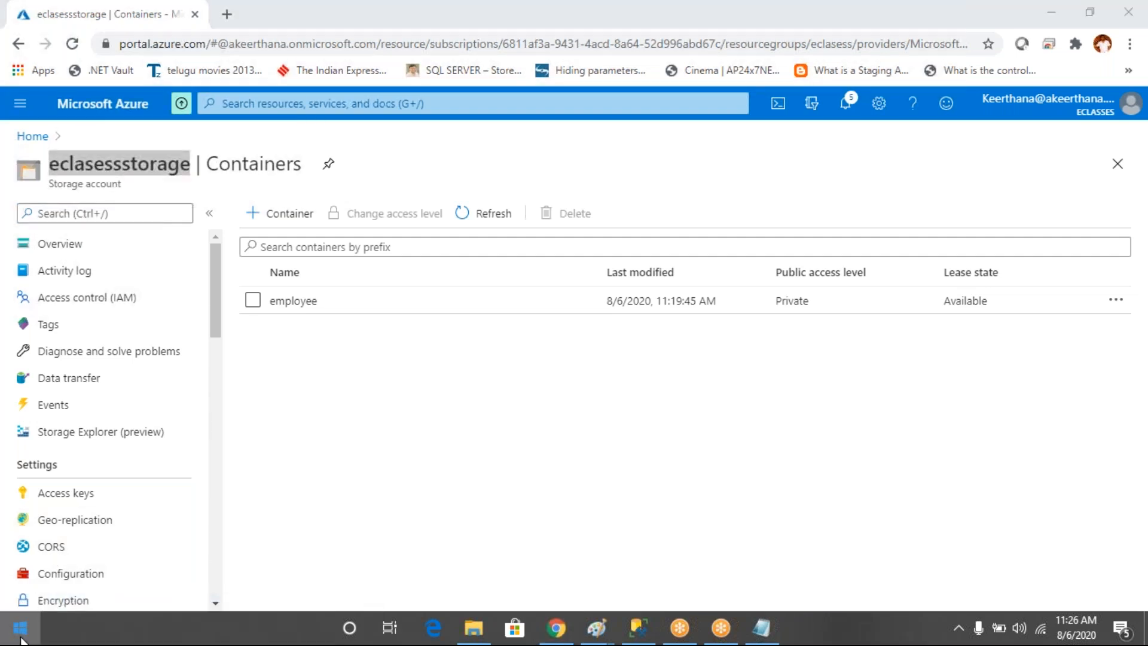
{"action": "type", "text": "st"}
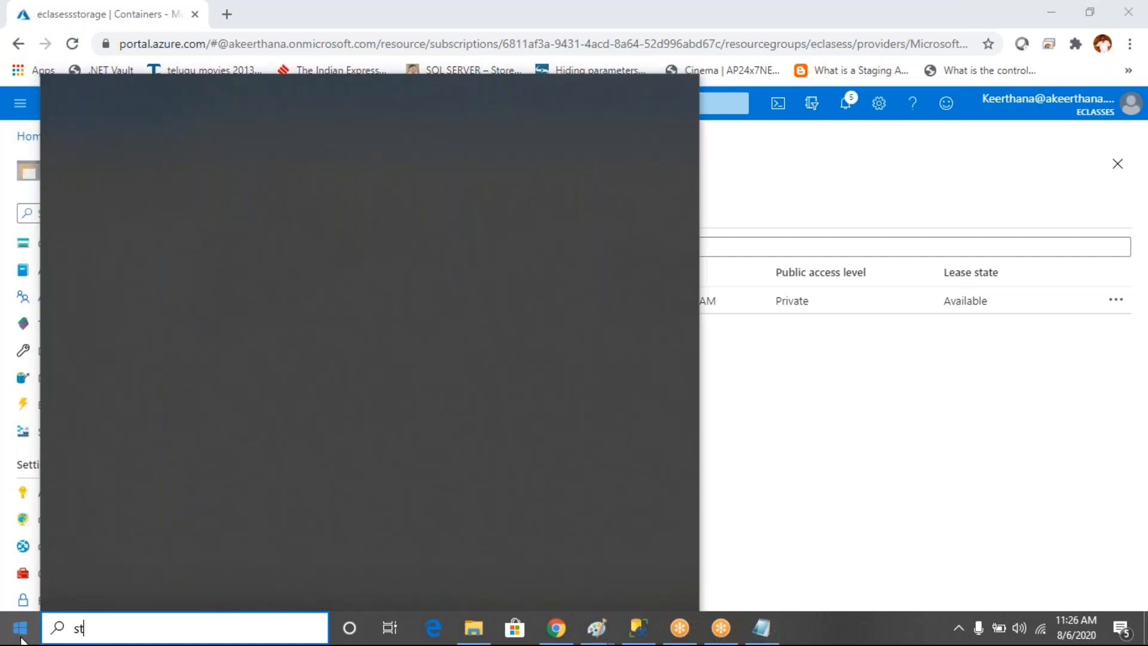
{"action": "type", "text": "or"}
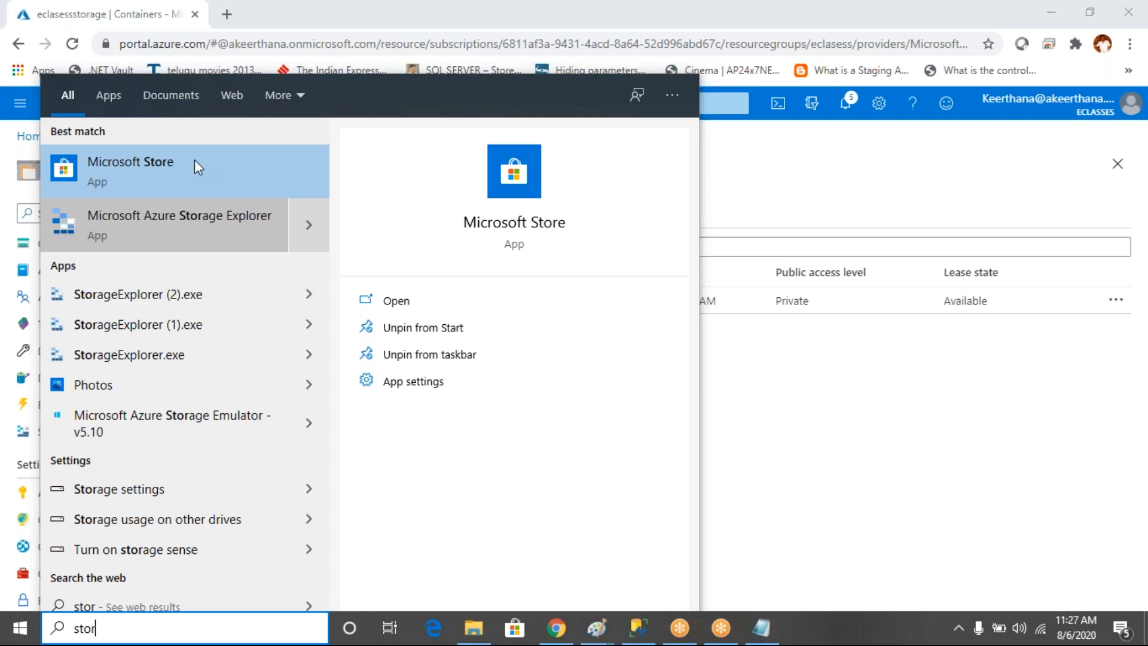
Search the web for "storage explorel" in a new browser tab and open Microsoft's Azure Storage Explorer page.
{"action": "left_click", "coordinate": [227, 17]}
{"action": "left_click", "coordinate": [227, 15]}
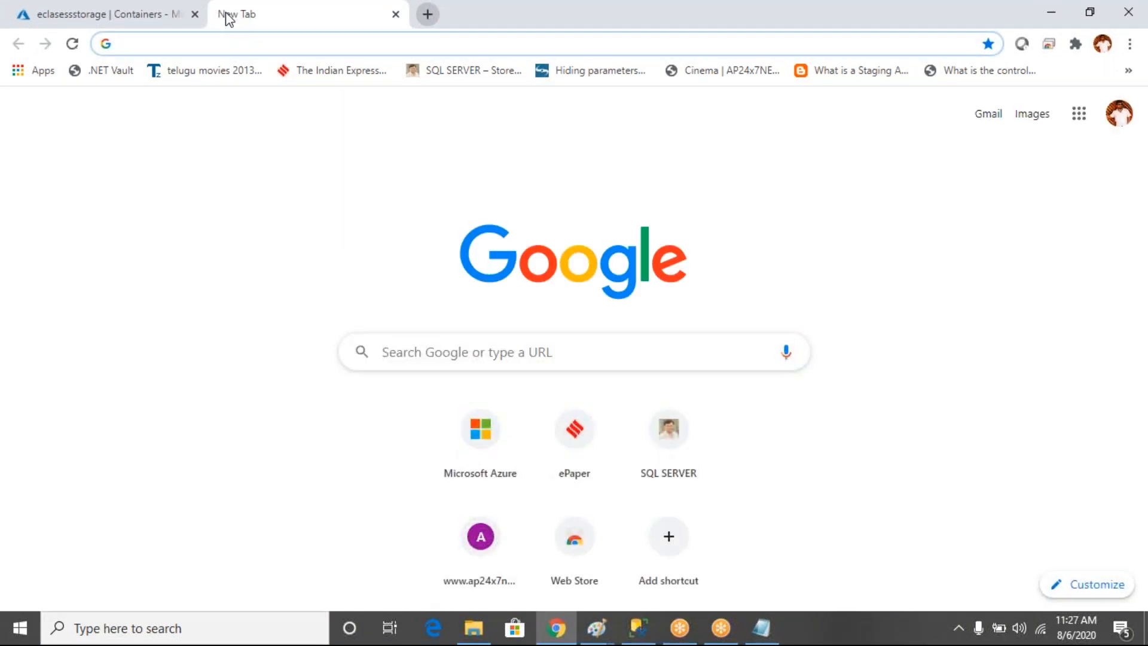
{"action": "type", "text": "sto"}
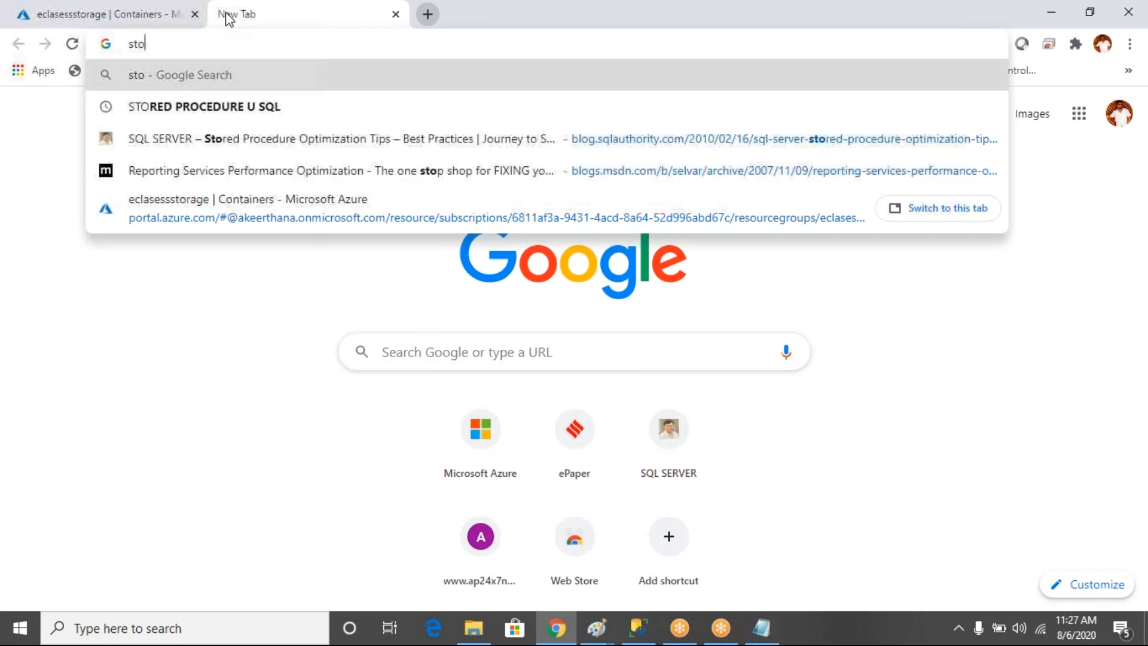
{"action": "type", "text": "rag"}
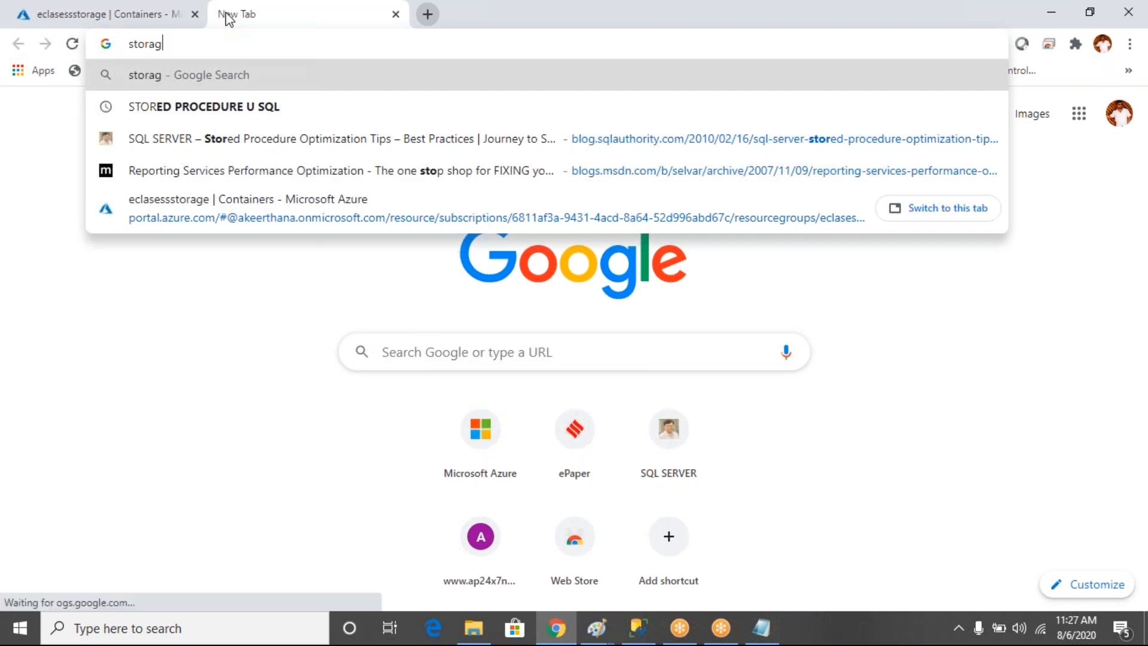
{"action": "type", "text": "e explorel"}
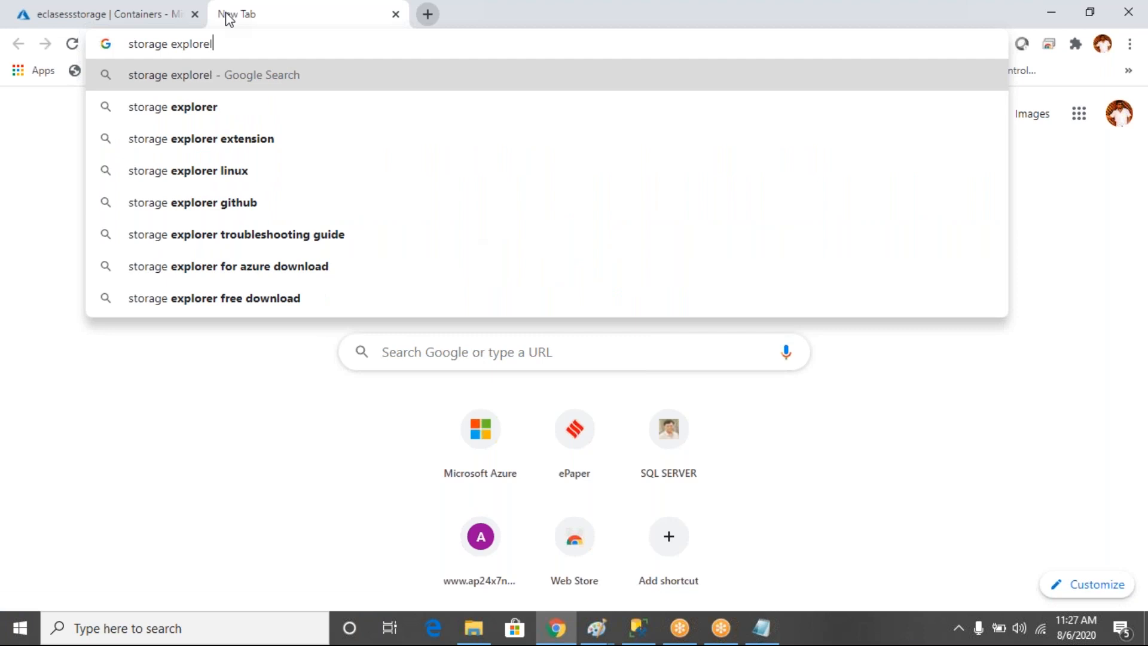
{"action": "key", "text": "Return"}
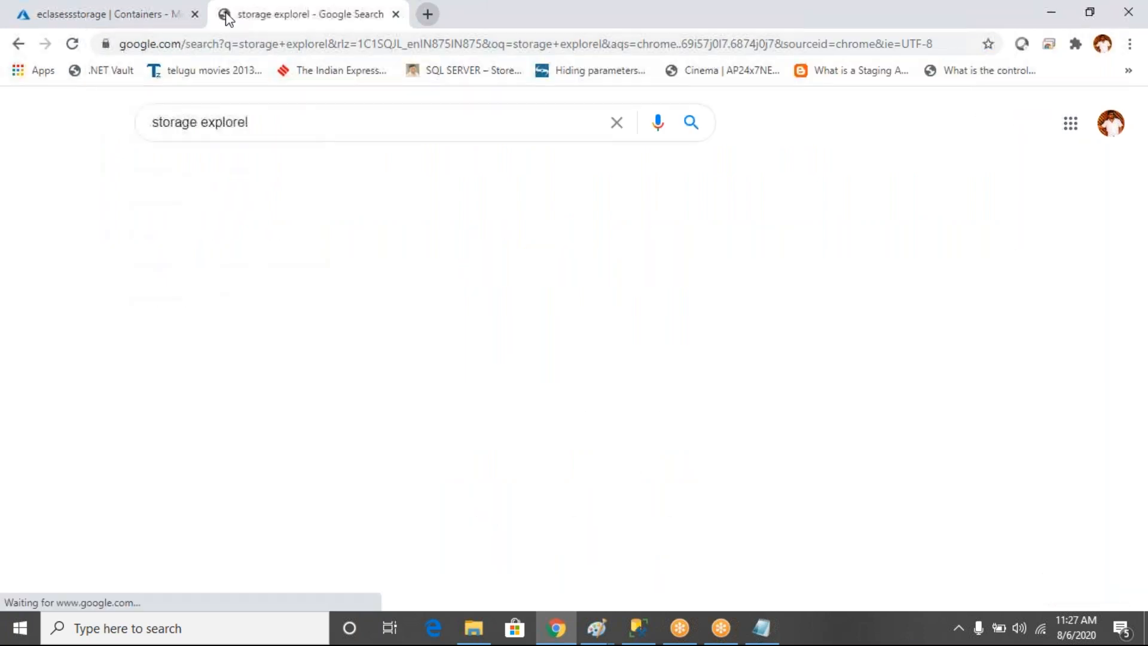
{"action": "left_click", "coordinate": [281, 330]}
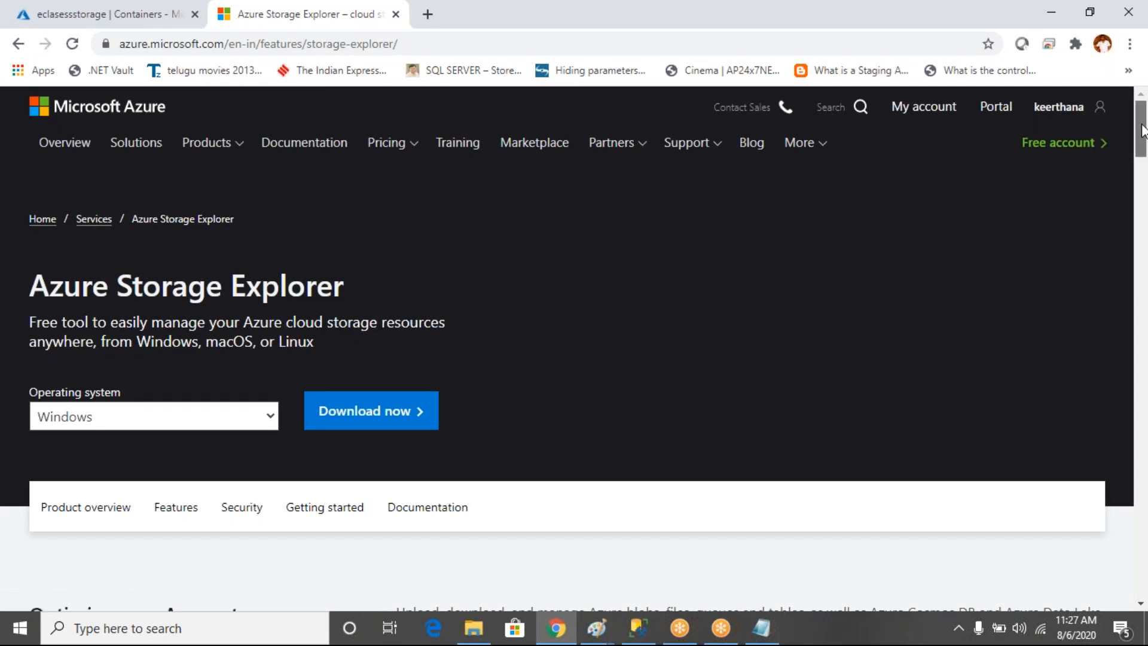
Examine the Azure Storage Explorer description and the operating systems offered for download.
{"action": "mouse_move", "coordinate": [1142, 131]}
{"action": "left_mouse_down"}
{"action": "mouse_move", "coordinate": [1141, 167]}
{"action": "mouse_move", "coordinate": [1142, 146]}
{"action": "left_mouse_up"}
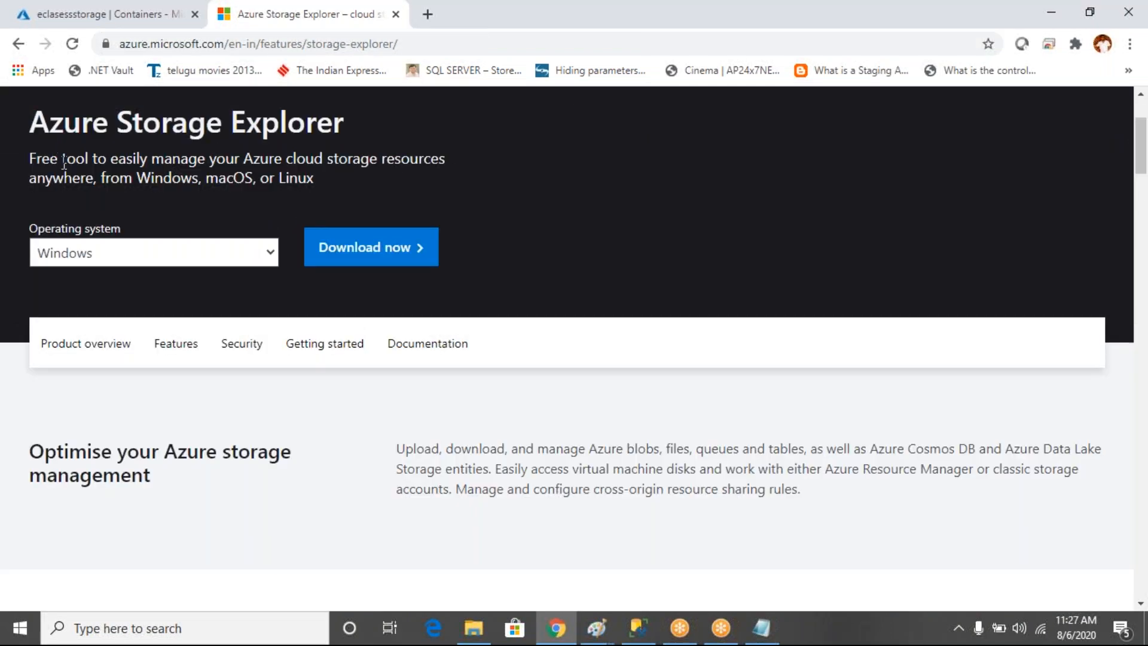
{"action": "left_click_drag", "start_coordinate": [58, 157], "coordinate": [191, 153]}
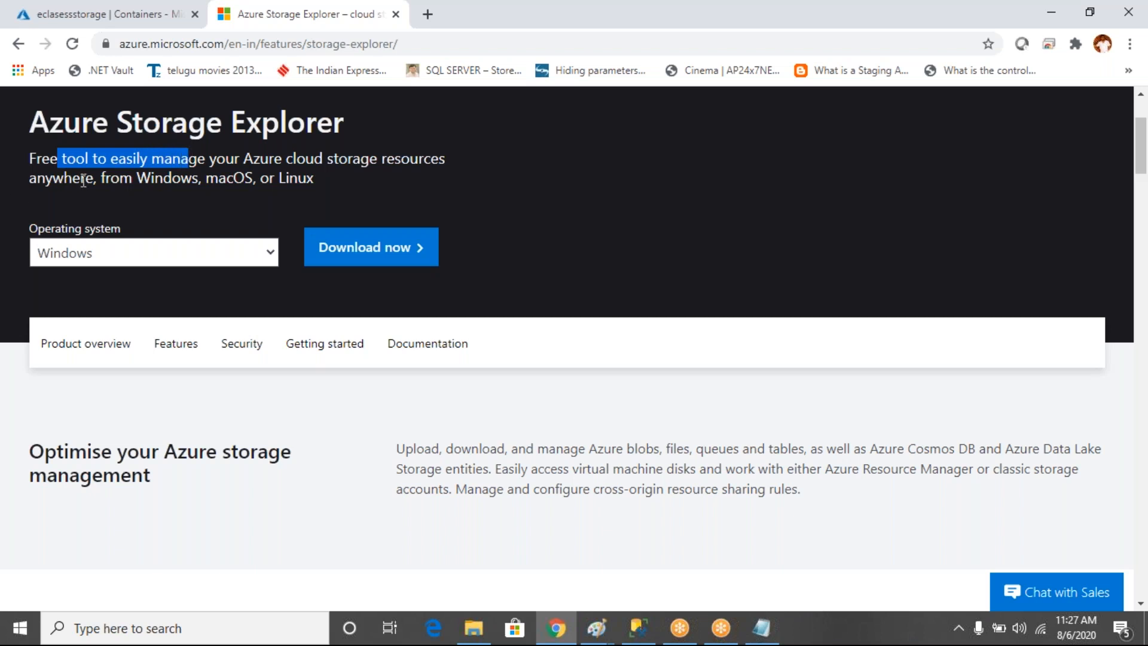
{"action": "left_click_drag", "start_coordinate": [94, 178], "coordinate": [317, 185]}
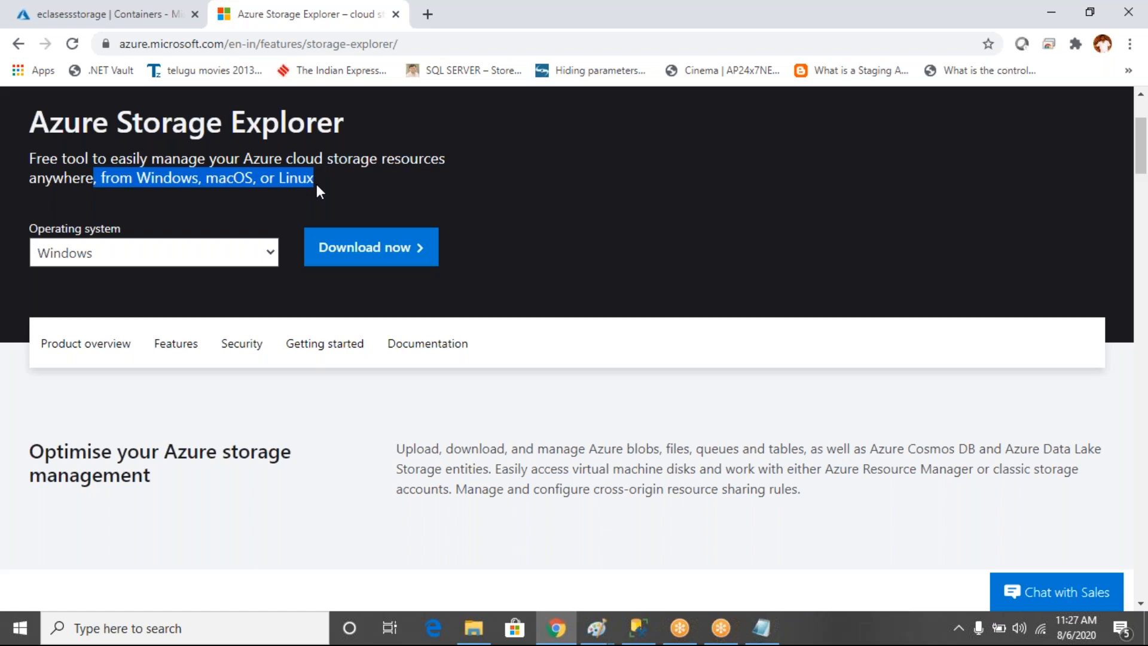
{"action": "left_click", "coordinate": [272, 256]}
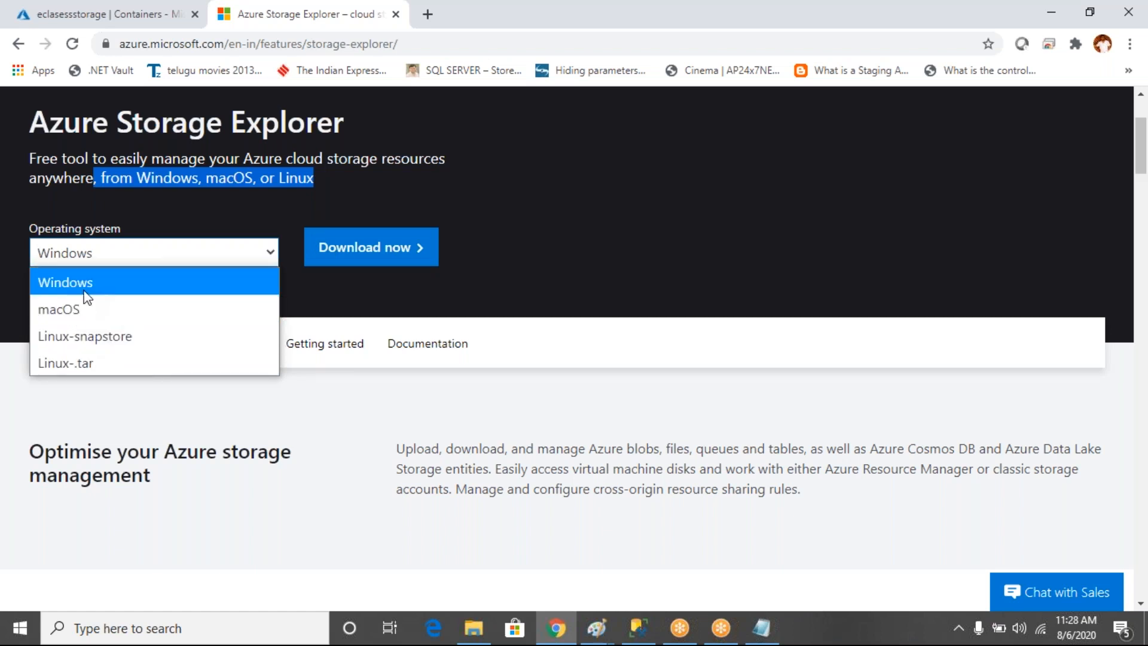
{"action": "left_click", "coordinate": [427, 291]}
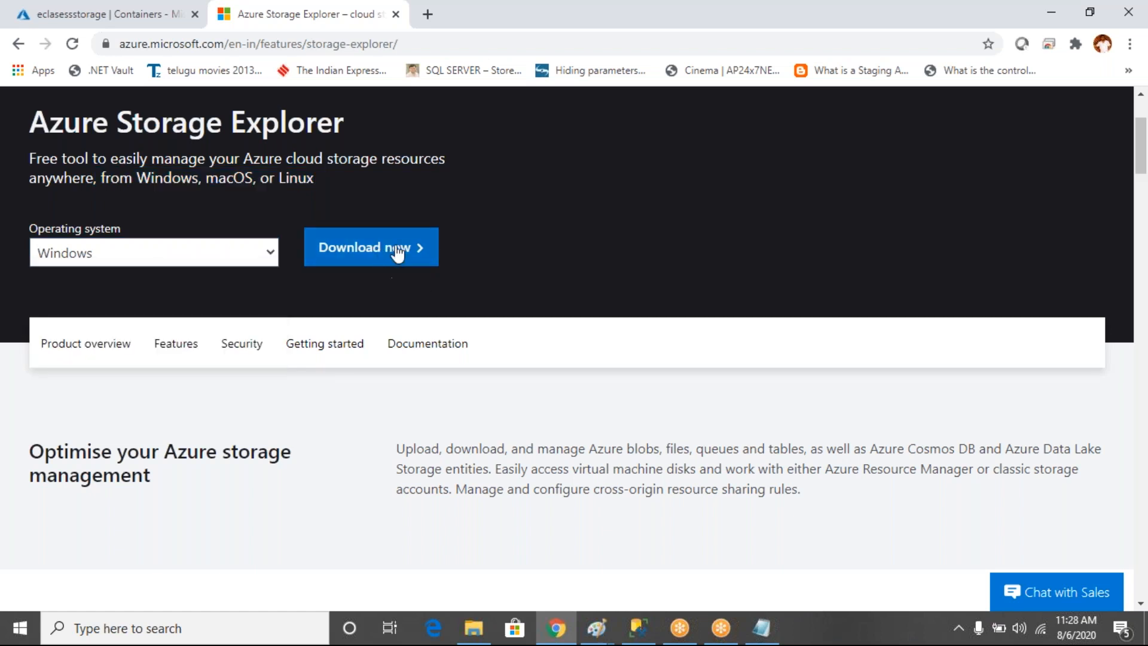
Search the computer for "storage" and choose to uninstall the Microsoft Azure Storage Explorer app to open Programs and Features.
{"action": "left_click", "coordinate": [467, 641]}
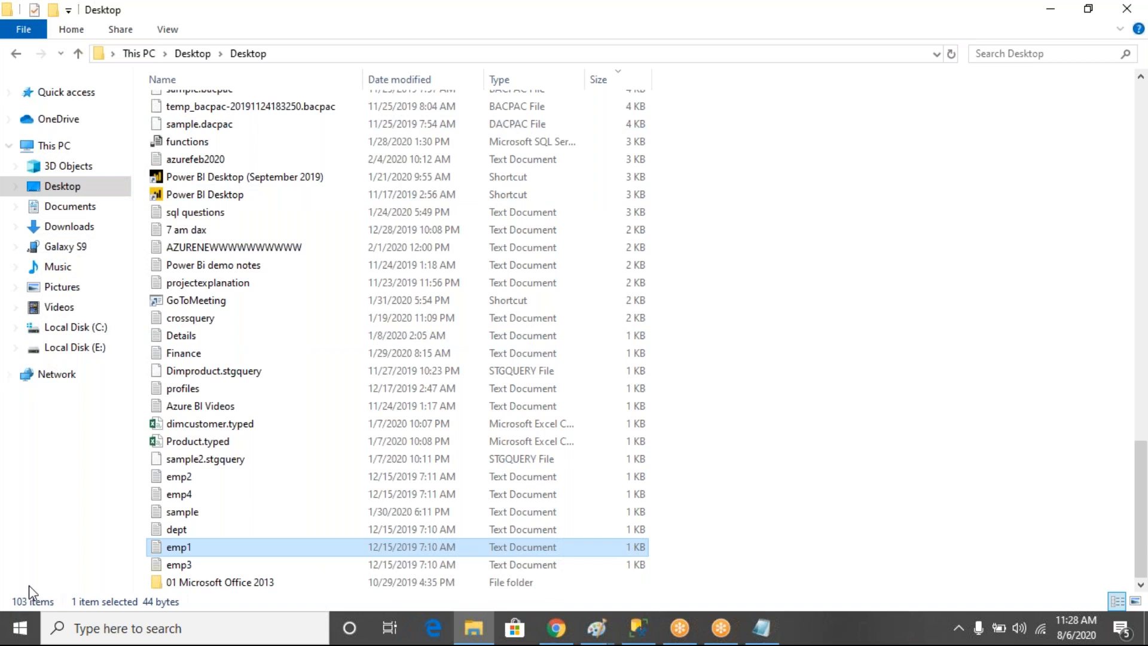
{"action": "left_click", "coordinate": [12, 628]}
{"action": "type", "text": "storage"}
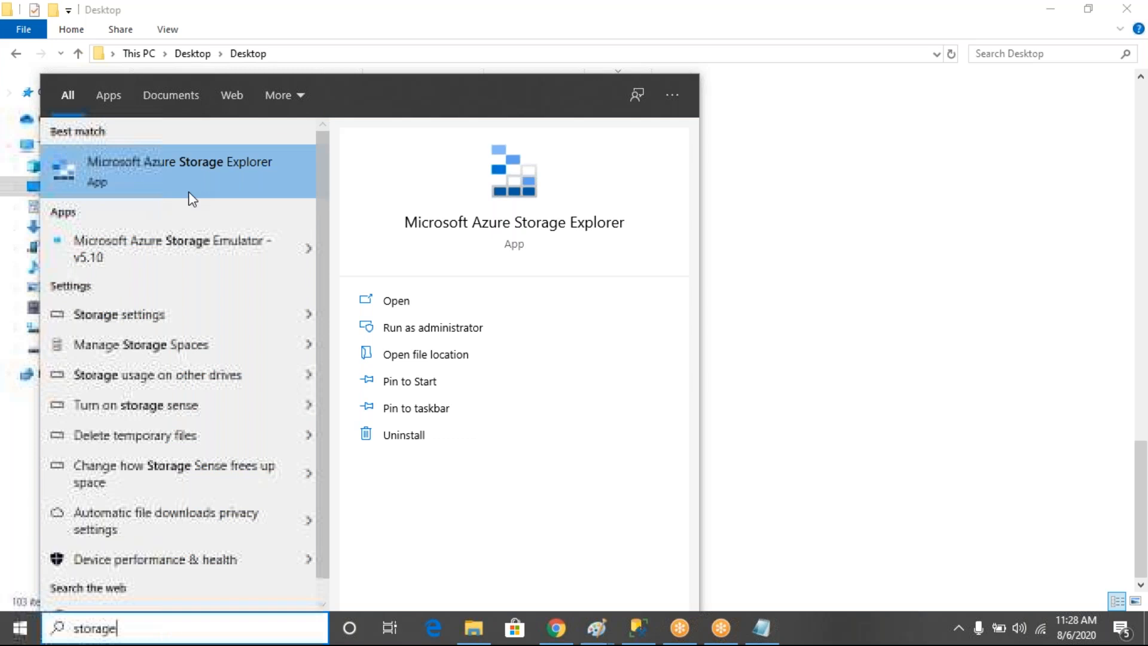
{"action": "right_click", "coordinate": [225, 175]}
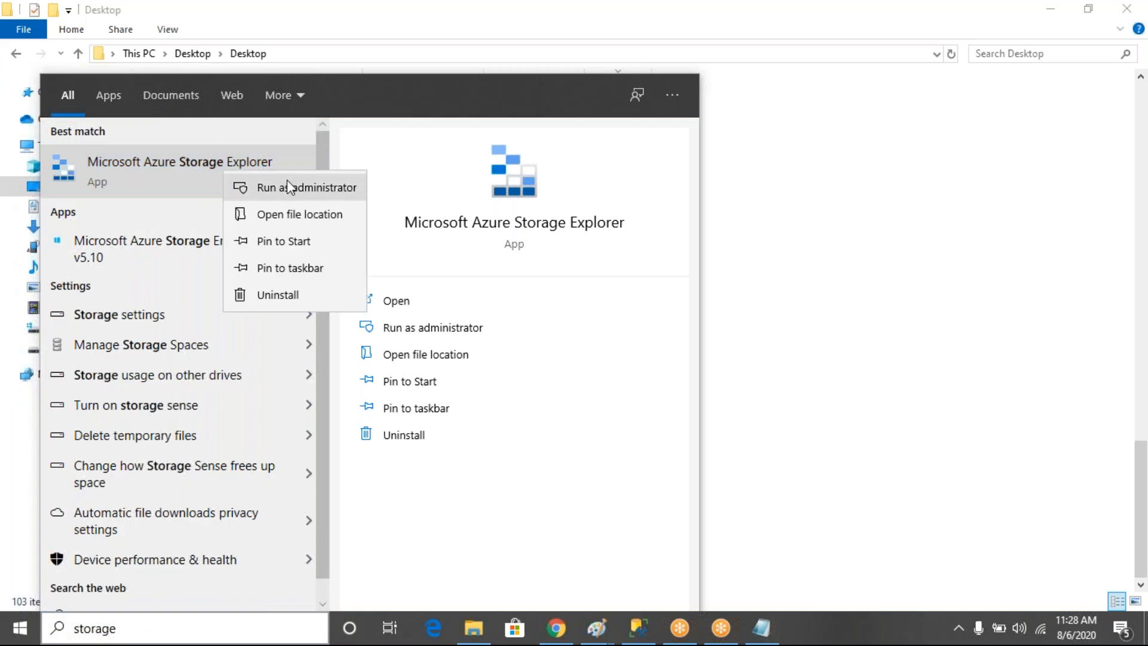
{"action": "left_click", "coordinate": [270, 296]}
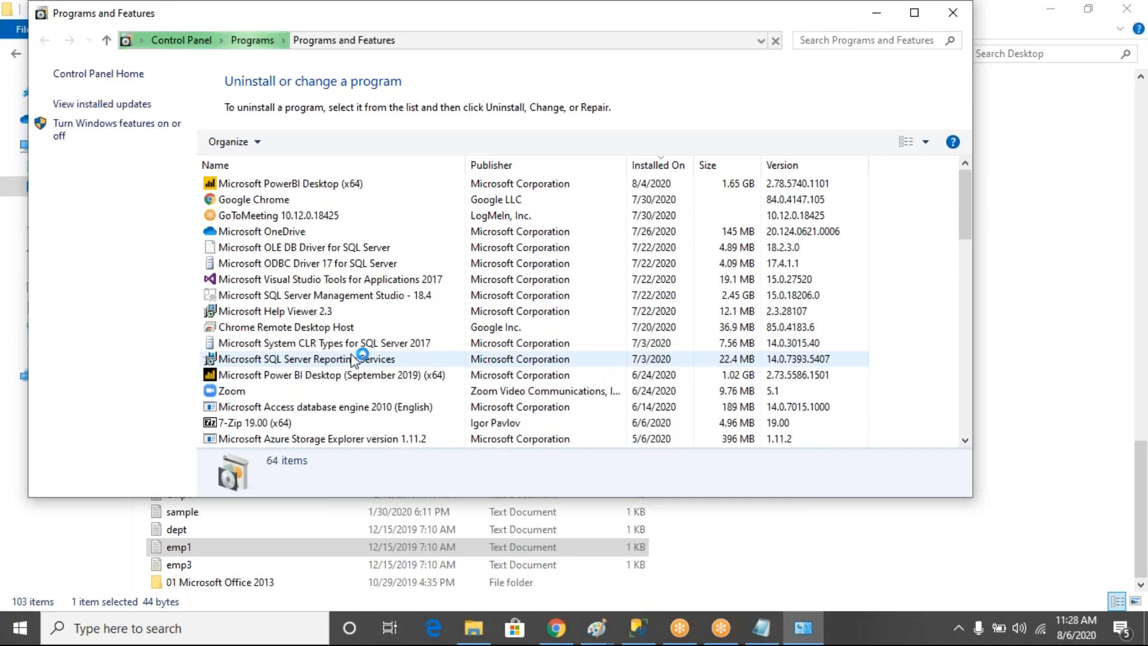
Look through the installed programs list for Microsoft Azure Storage Explorer.
{"action": "left_click", "coordinate": [313, 313]}
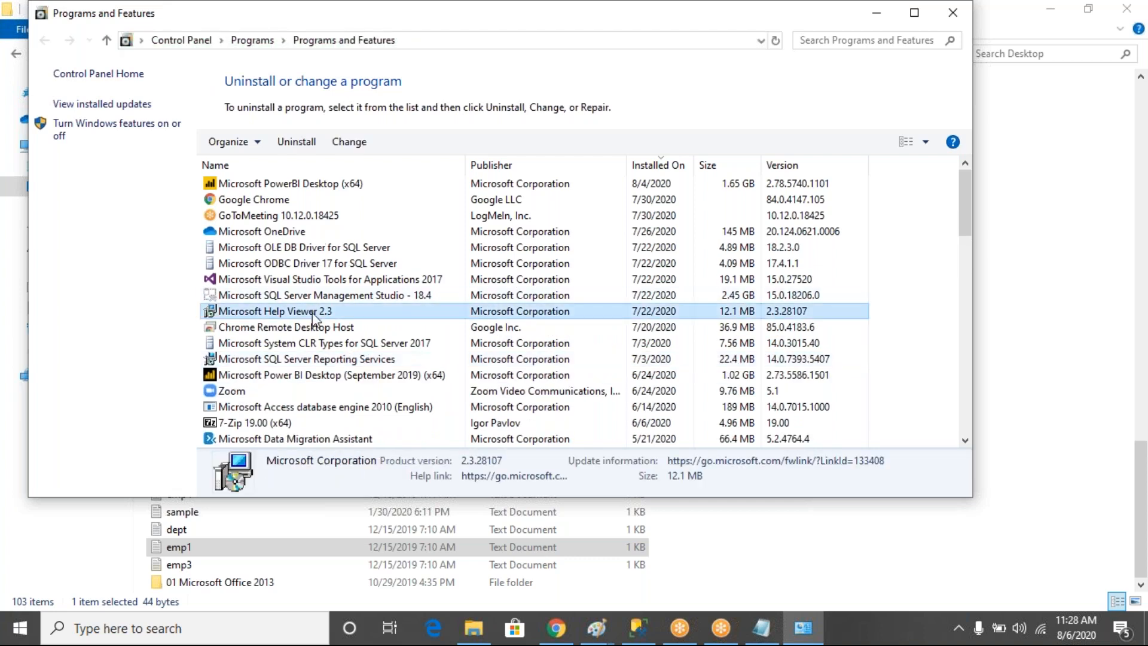
{"action": "key", "text": "Down"}
{"action": "key", "text": "Down"}
{"action": "key", "text": "Down"}
{"action": "key", "text": "Down"}
{"action": "key", "text": "Down"}
{"action": "key", "text": "Down"}
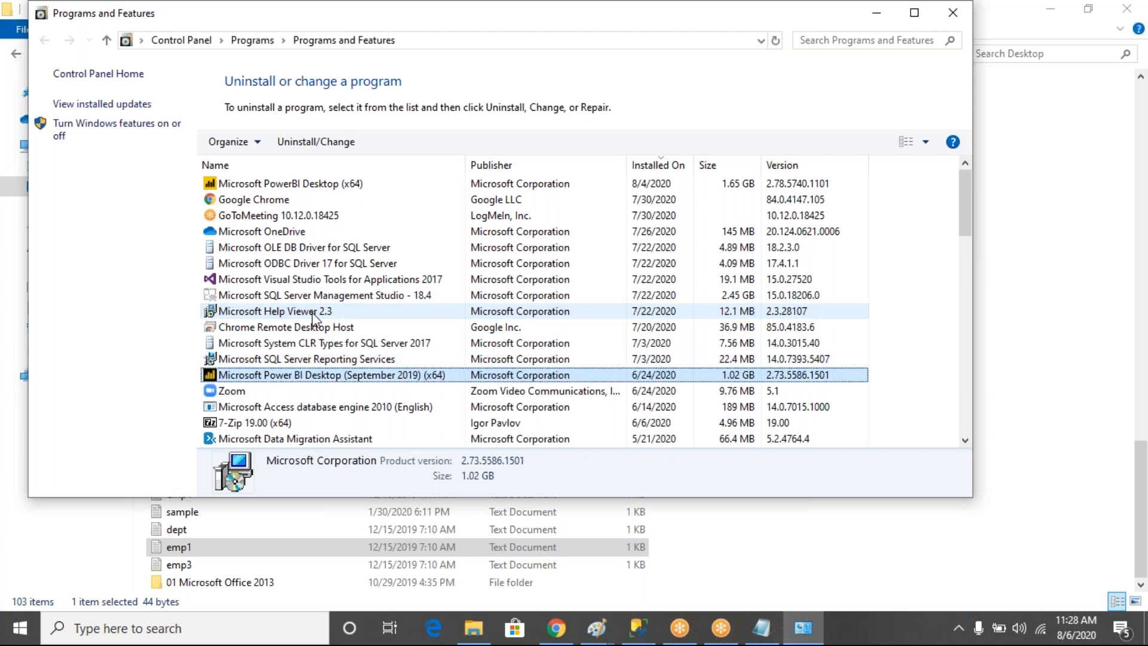
{"action": "key", "text": "Down"}
{"action": "key", "text": "Down"}
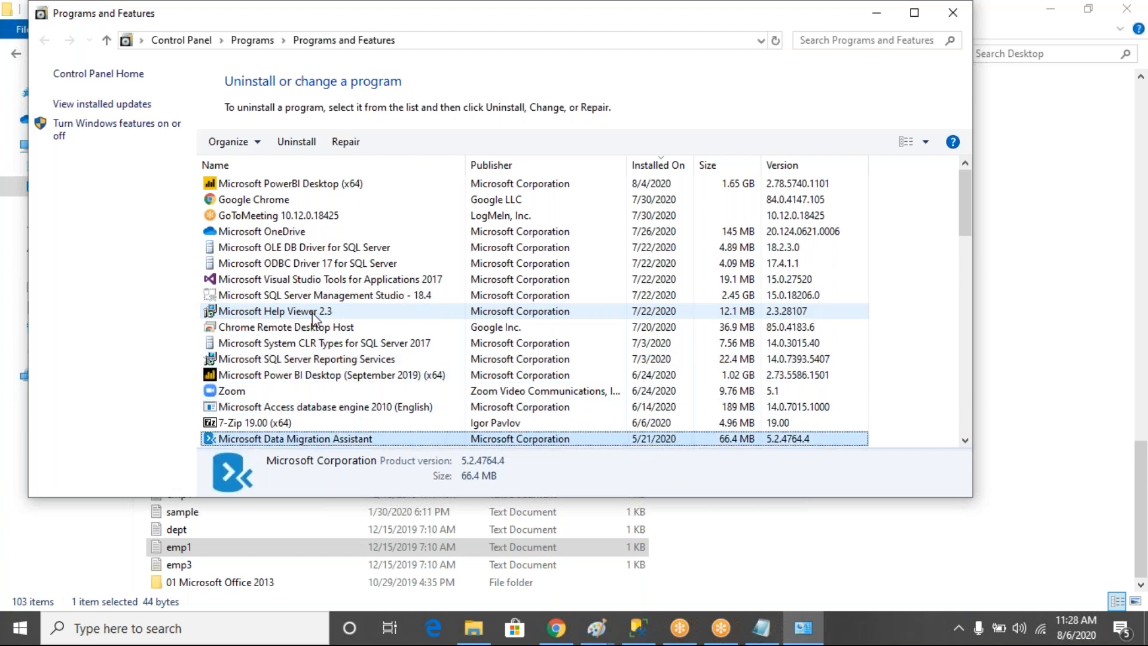
{"action": "key", "text": "Down"}
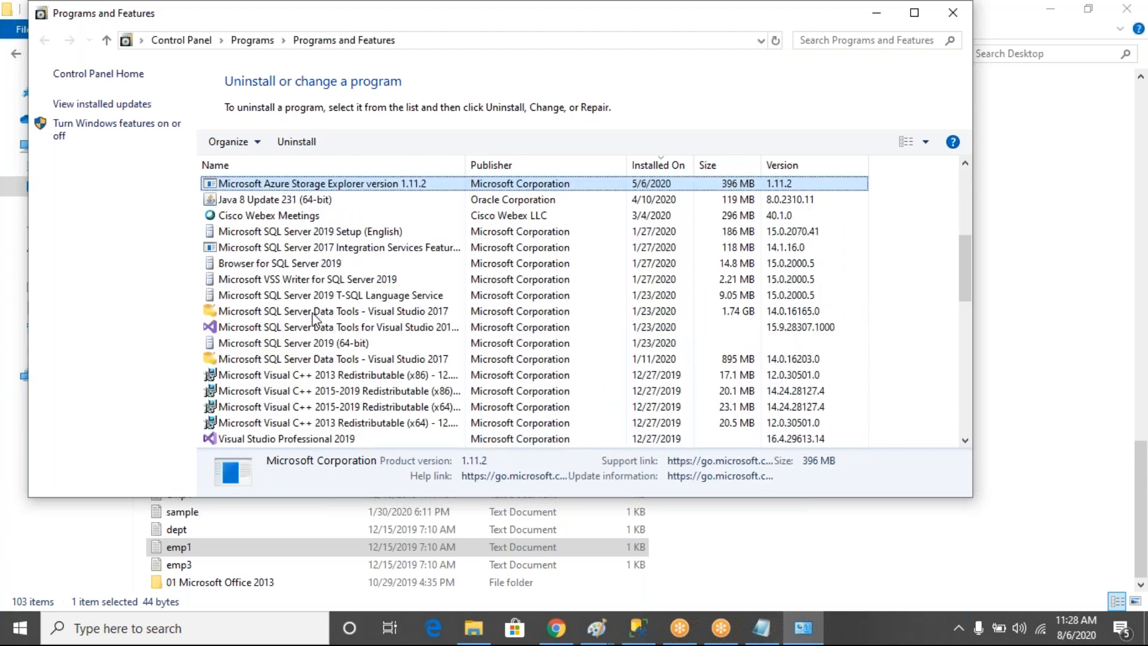
{"action": "key", "text": "Down"}
{"action": "key", "text": "Down"}
{"action": "key", "text": "Down"}
{"action": "key", "text": "Down"}
{"action": "key", "text": "Down"}
{"action": "key", "text": "Down"}
{"action": "key", "text": "Down"}
{"action": "key", "text": "Down"}
{"action": "key", "text": "Down"}
{"action": "key", "text": "Down"}
{"action": "key", "text": "Down"}
{"action": "key", "text": "Down"}
{"action": "key", "text": "Down"}
{"action": "key", "text": "Down"}
{"action": "key", "text": "Down"}
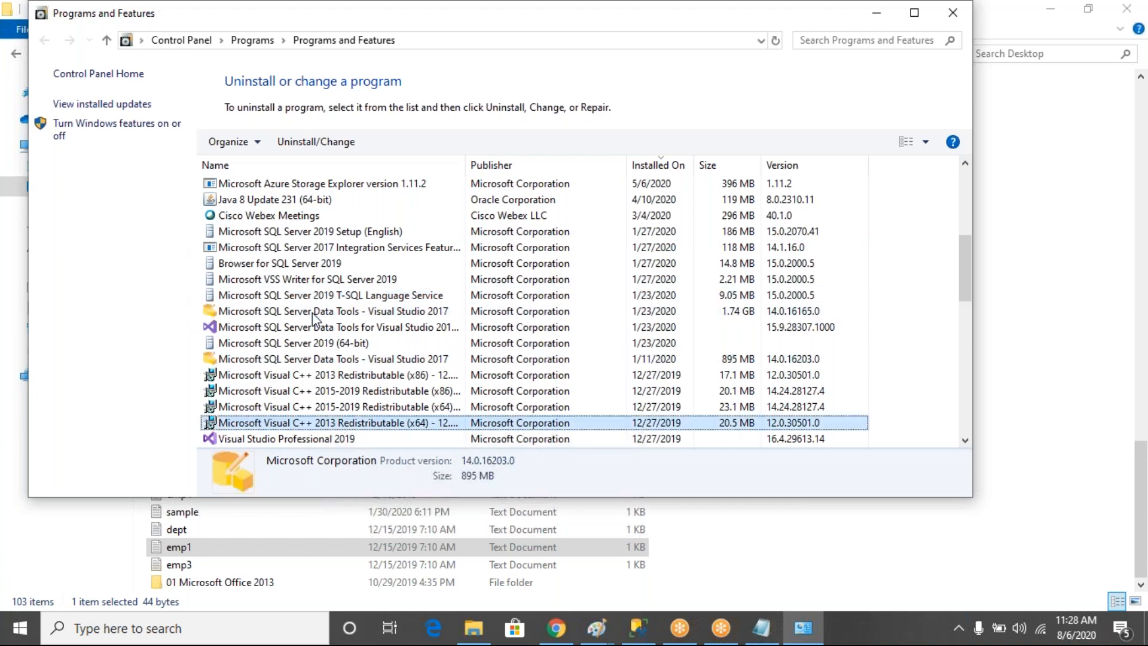
{"action": "key", "text": "Down"}
{"action": "key", "text": "Down"}
{"action": "key", "text": "Down"}
{"action": "key", "text": "Down"}
{"action": "key", "text": "Down"}
{"action": "key", "text": "Down"}
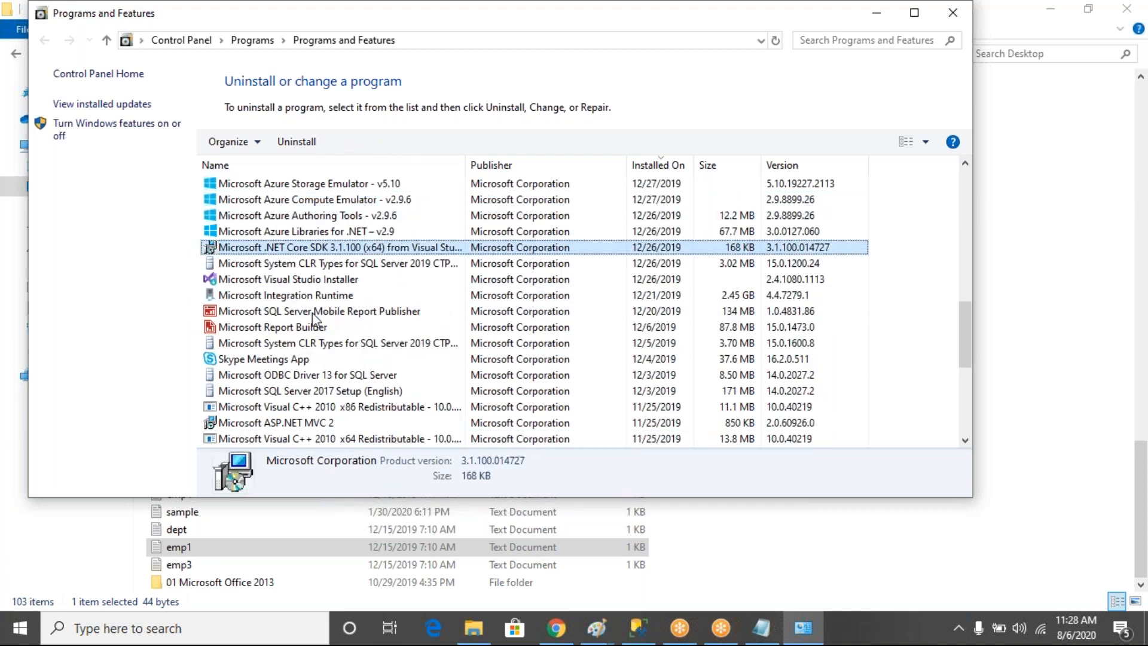
{"action": "key", "text": "Down"}
{"action": "key", "text": "Down"}
{"action": "key", "text": "Down"}
{"action": "key", "text": "Down"}
{"action": "key", "text": "Down"}
{"action": "key", "text": "Down"}
{"action": "key", "text": "Down"}
{"action": "key", "text": "Down"}
{"action": "key", "text": "Down"}
{"action": "key", "text": "Down"}
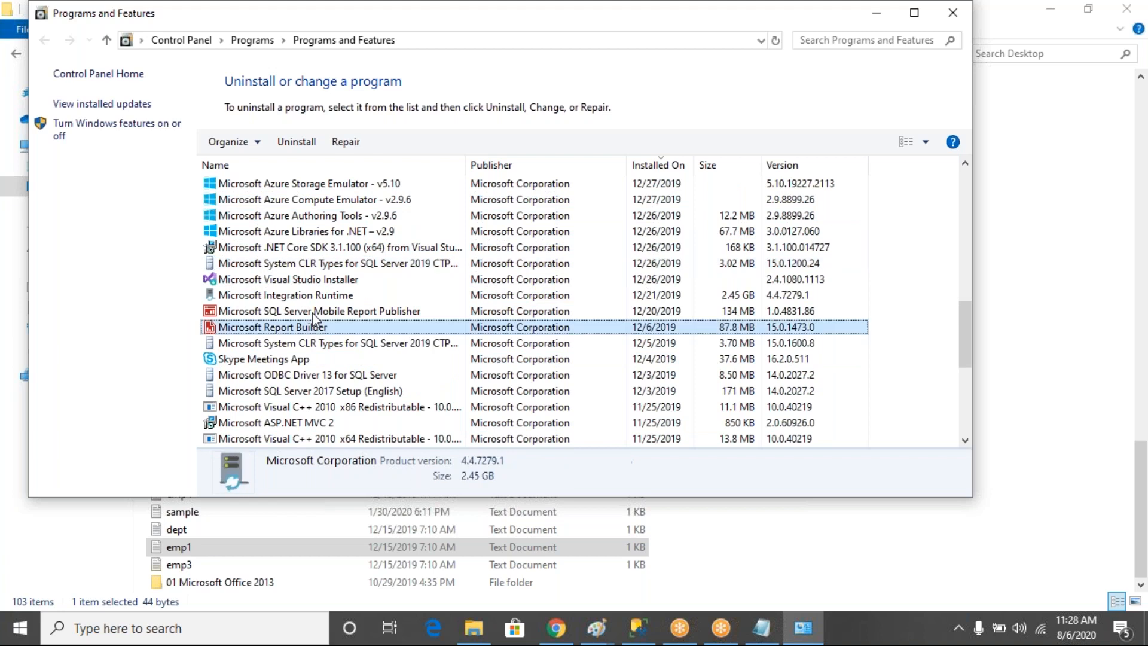
{"action": "key", "text": "Down"}
{"action": "key", "text": "Down"}
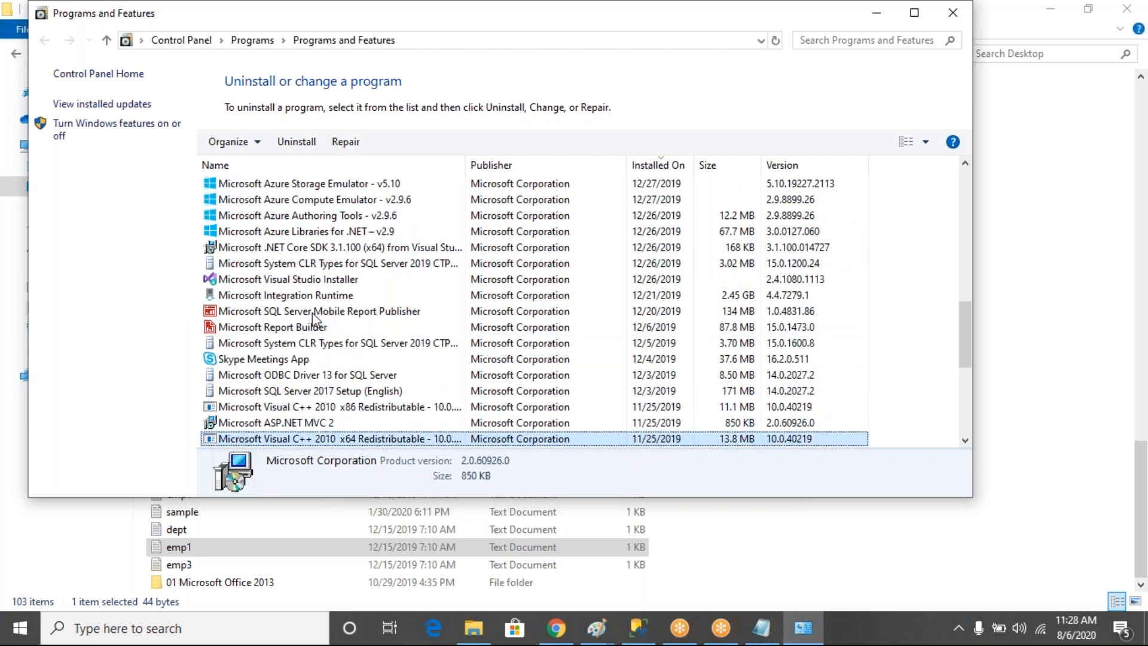
{"action": "key", "text": "Down"}
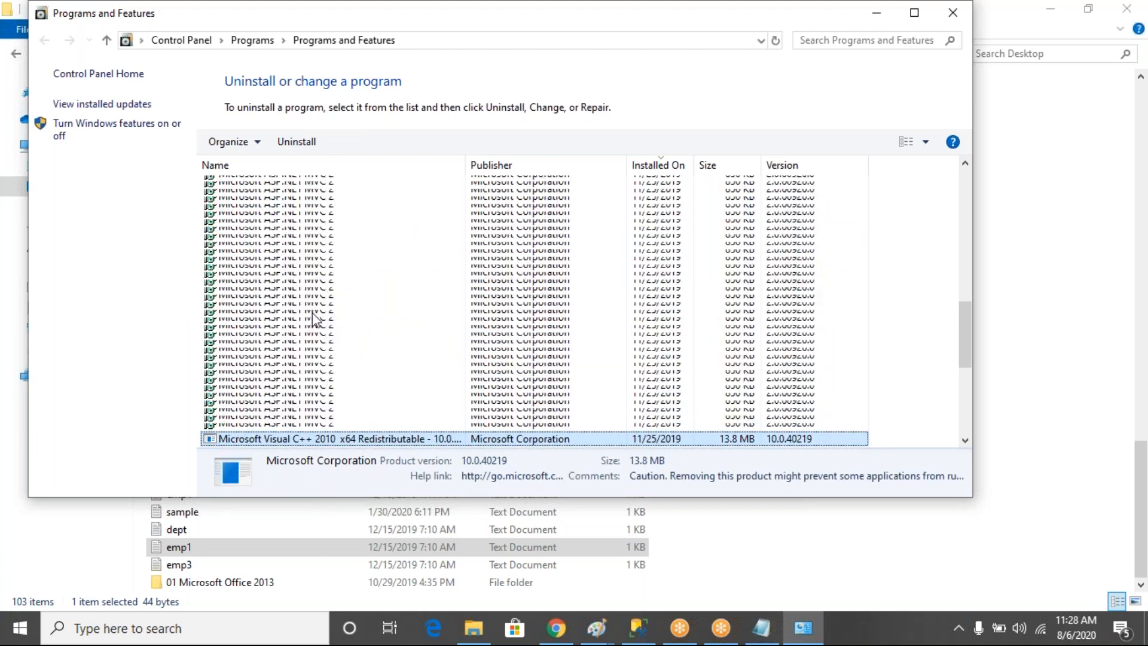
{"action": "key", "text": "Down"}
{"action": "key", "text": "Down"}
{"action": "key", "text": "Down"}
{"action": "key", "text": "Down"}
{"action": "key", "text": "Down"}
{"action": "key", "text": "Down"}
{"action": "key", "text": "Down"}
{"action": "key", "text": "Down"}
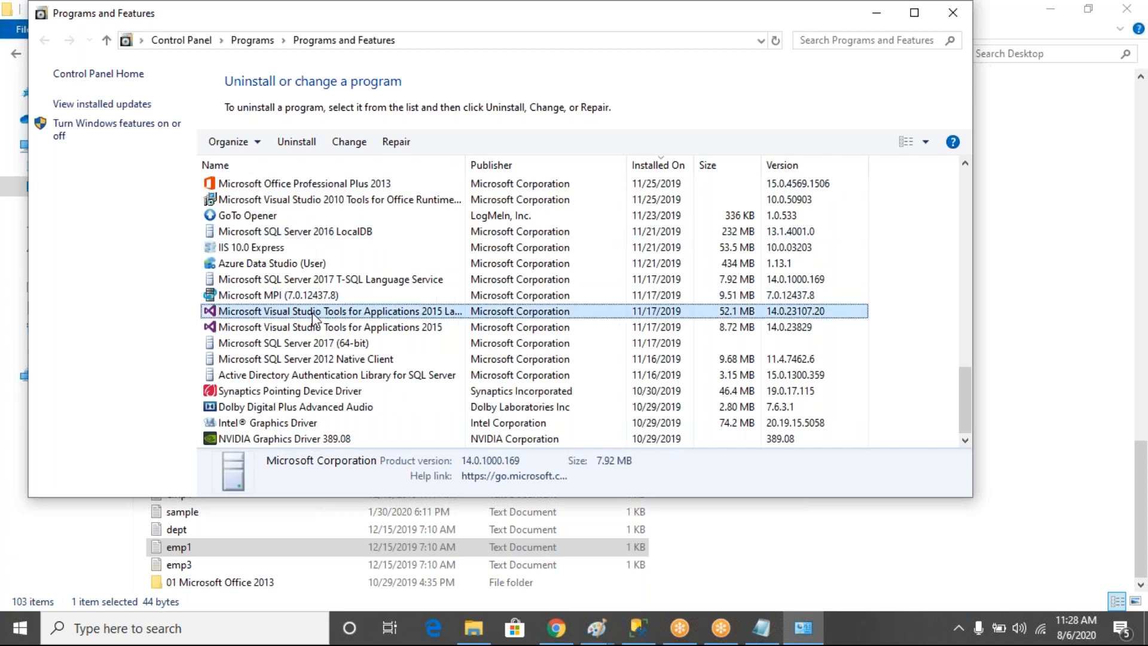
Select Microsoft Azure Storage Explorer version 1.11.2 among the installed programs and uninstall it with all of its components.
{"action": "key", "text": "m"}
{"action": "key", "text": "m"}
{"action": "key", "text": "m"}
{"action": "key", "text": "m"}
{"action": "key", "text": "m"}
{"action": "key", "text": "m"}
{"action": "key", "text": "m"}
{"action": "key", "text": "m"}
{"action": "key", "text": "m"}
{"action": "key", "text": "m"}
{"action": "key", "text": "m"}
{"action": "key", "text": "m"}
{"action": "key", "text": "m"}
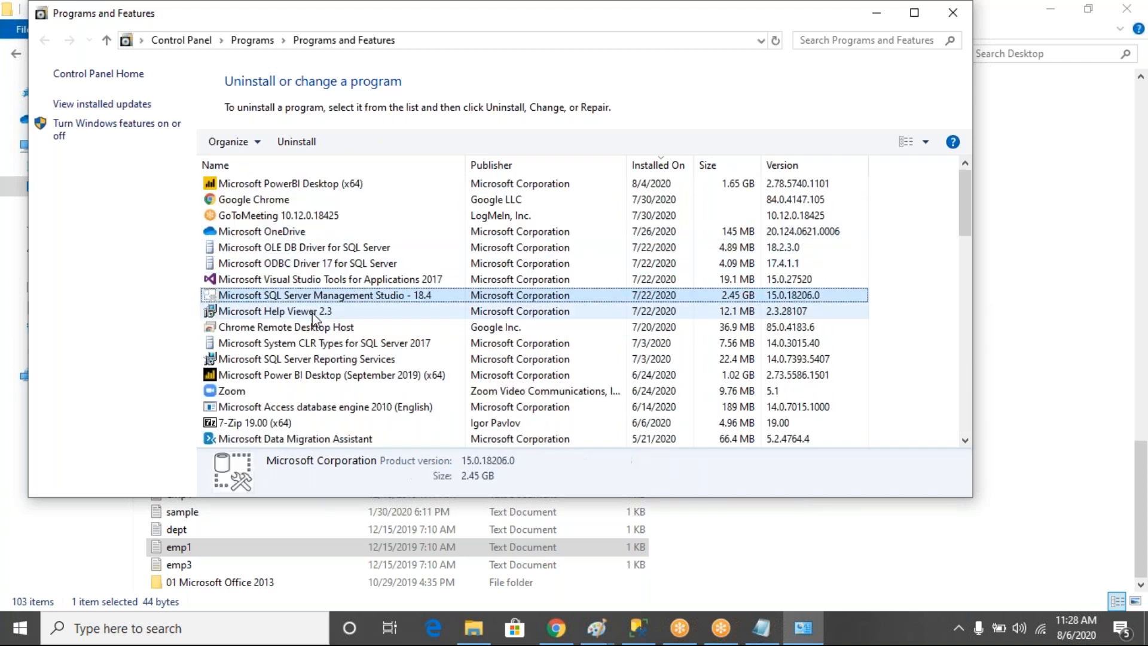
{"action": "key", "text": "m"}
{"action": "key", "text": "m"}
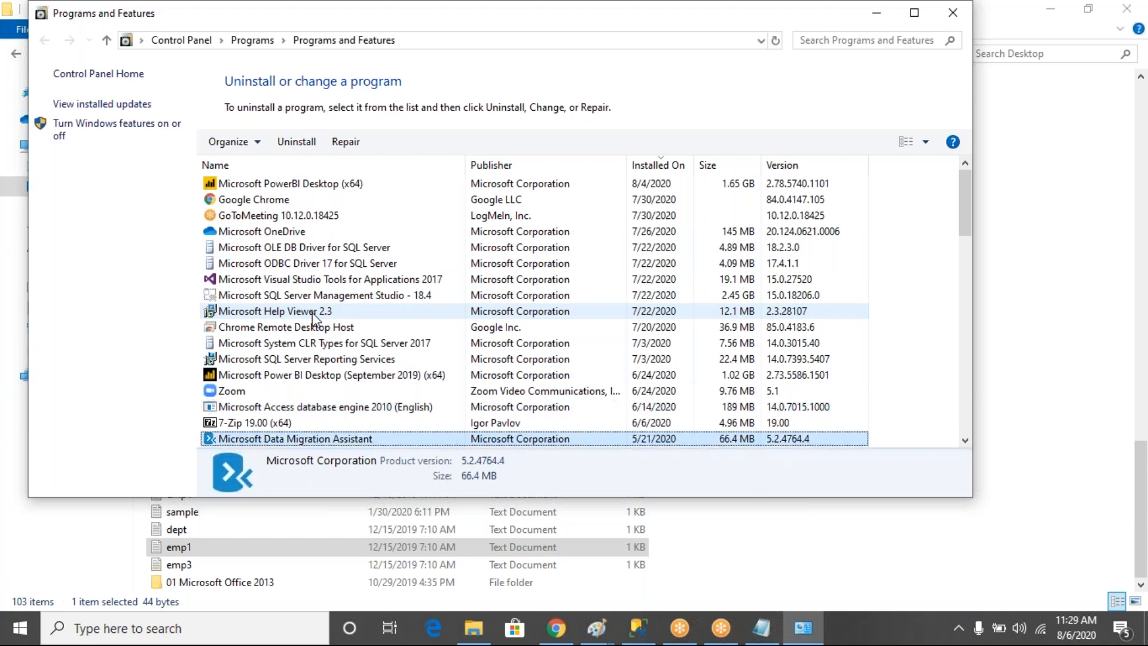
{"action": "key", "text": "m"}
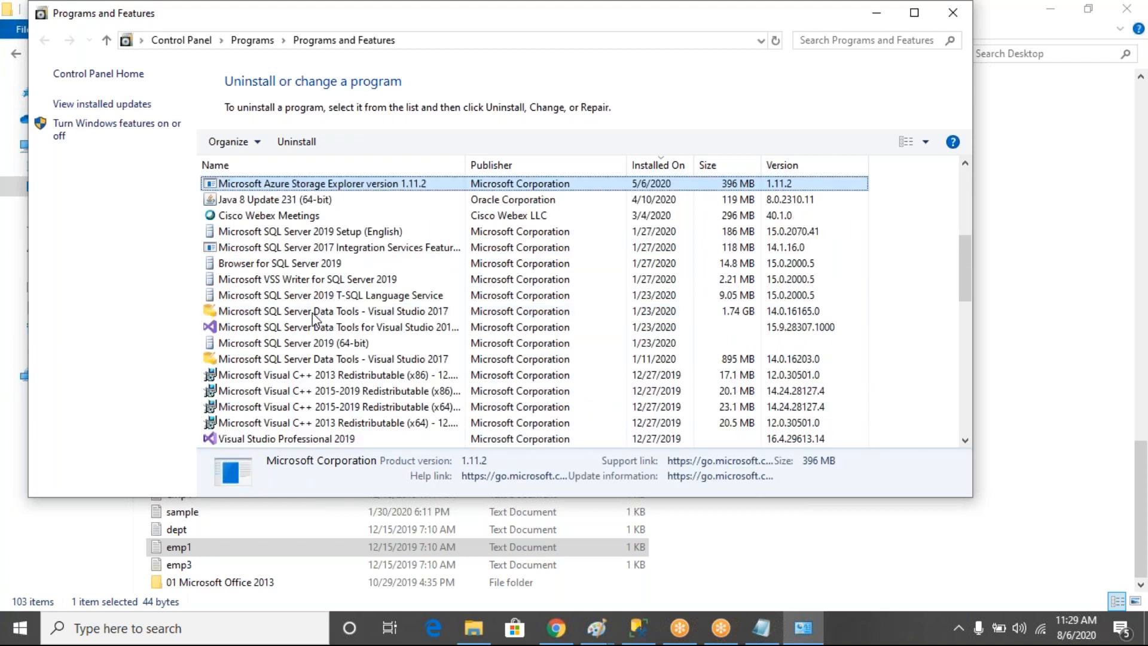
{"action": "right_click", "coordinate": [307, 189]}
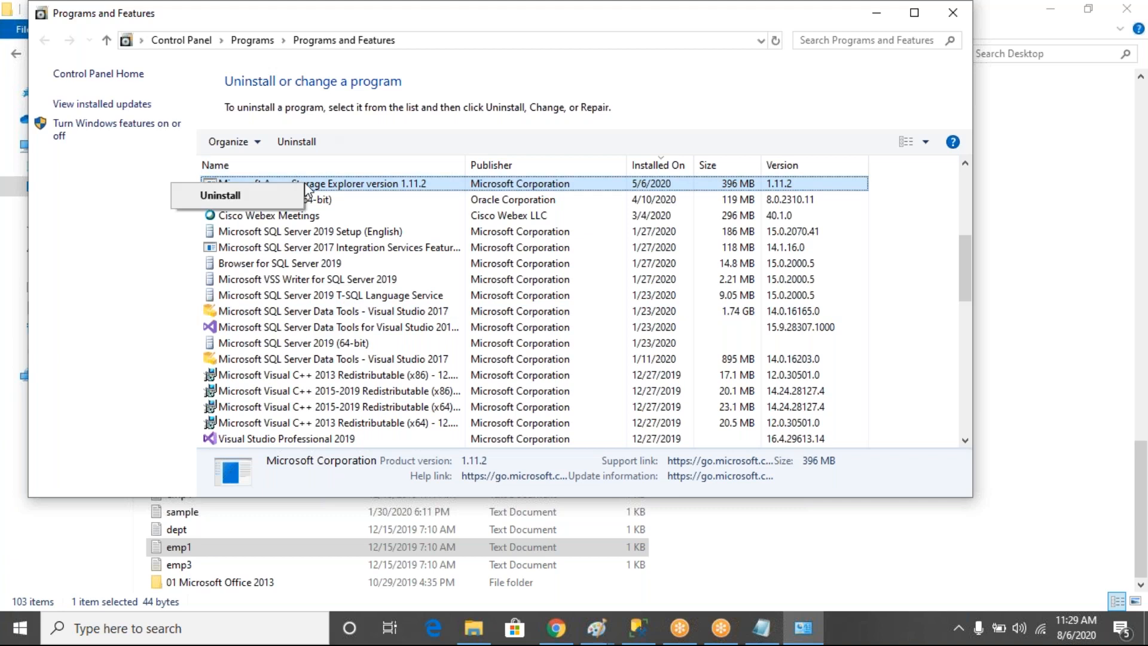
{"action": "left_click", "coordinate": [256, 197]}
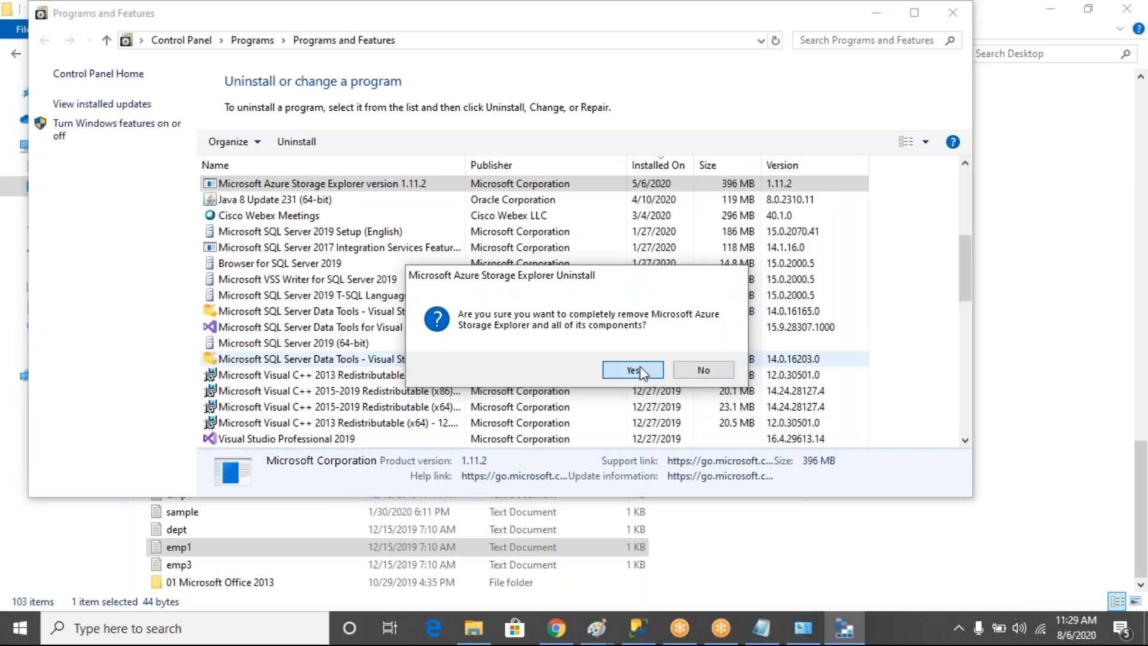
{"action": "left_click", "coordinate": [633, 369]}
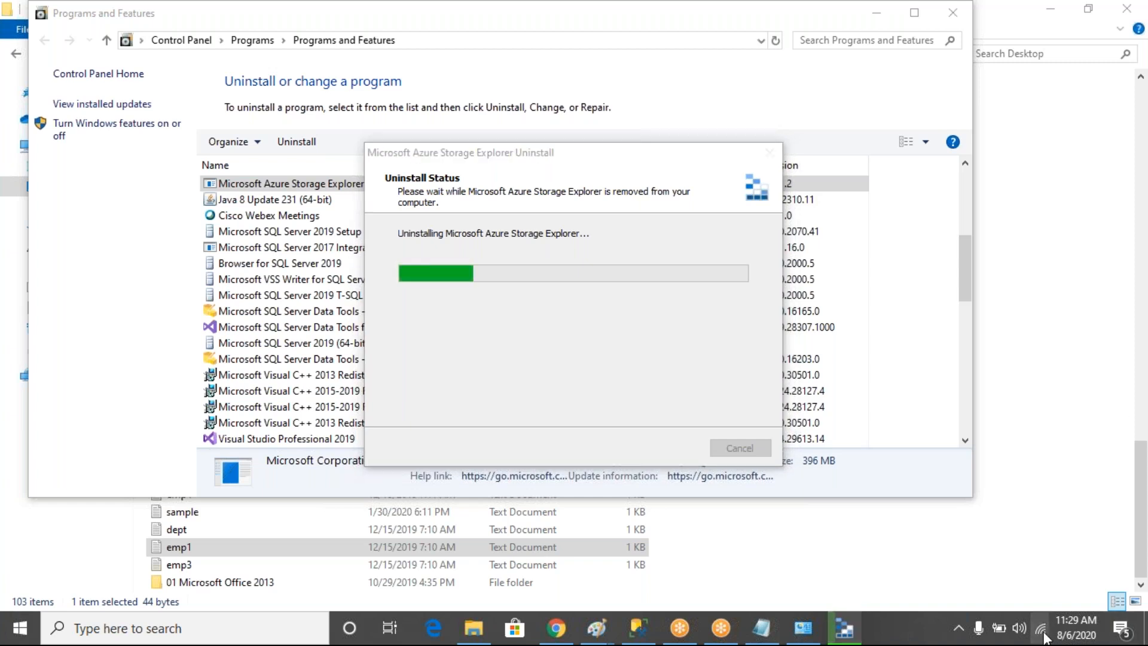
Check the computer's current Wi-Fi connection.
{"action": "left_click", "coordinate": [1044, 638]}
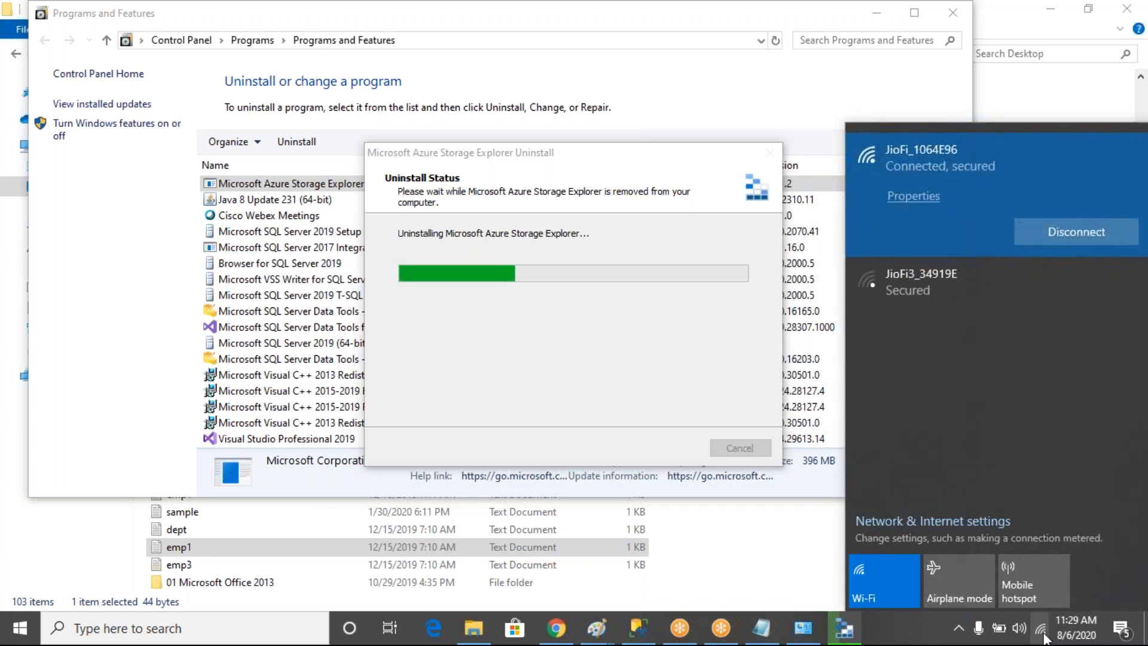
{"action": "left_click", "coordinate": [1044, 637]}
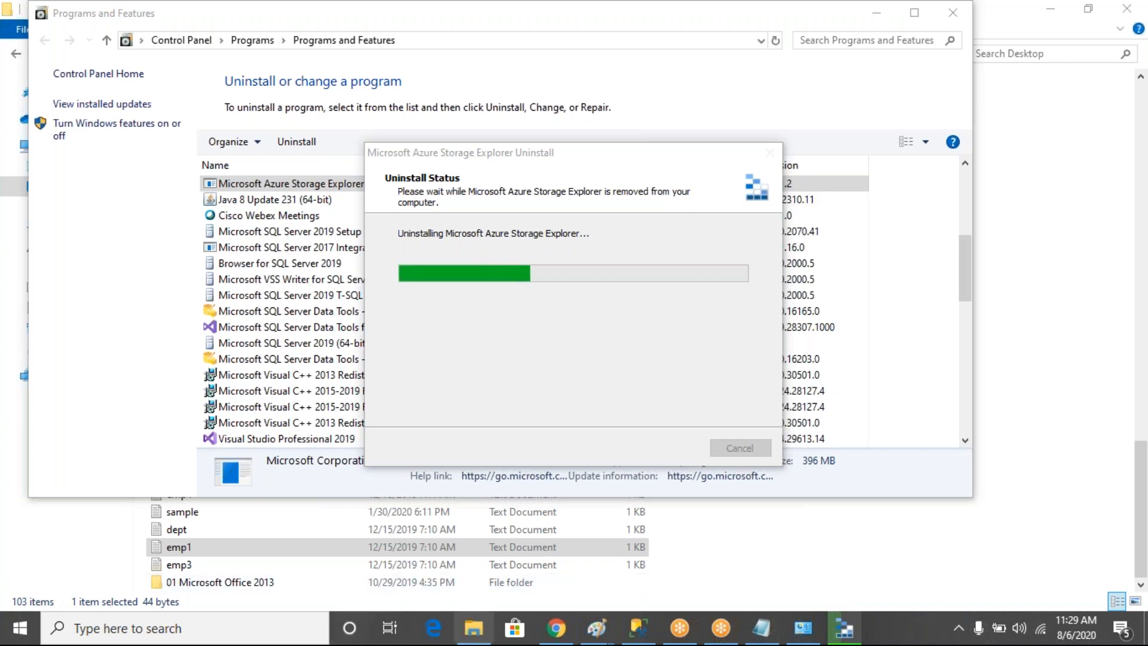
Switch to File Explorer and open the Downloads folder.
{"action": "mouse_move", "coordinate": [473, 627]}
{"action": "mouse_move", "coordinate": [547, 501]}
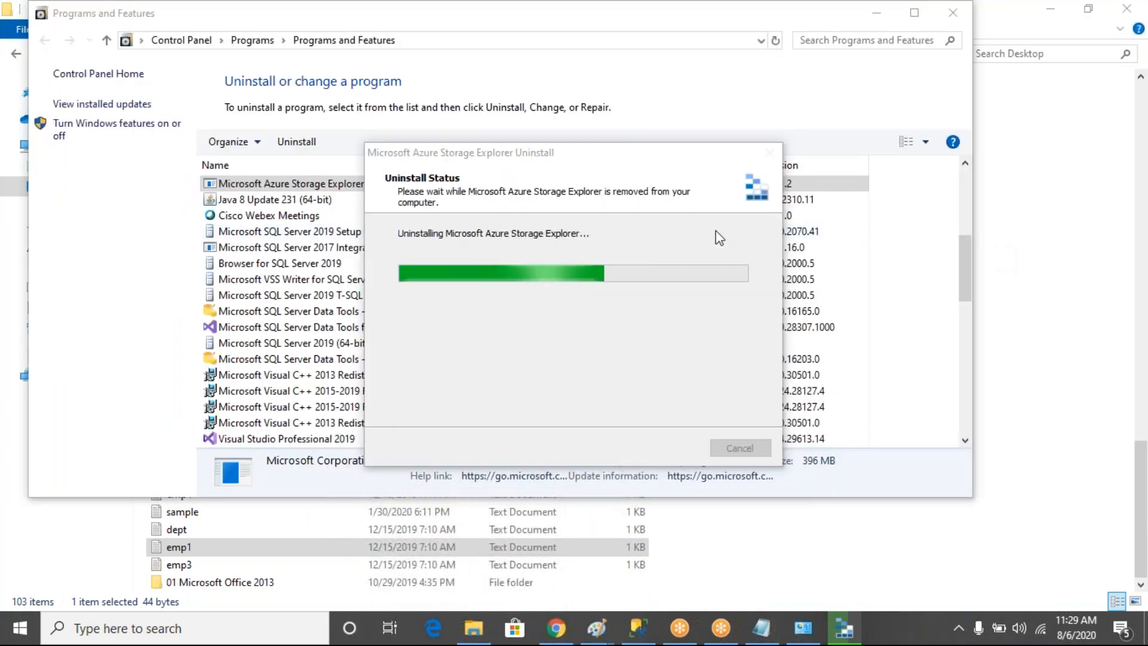
{"action": "left_click", "coordinate": [14, 221]}
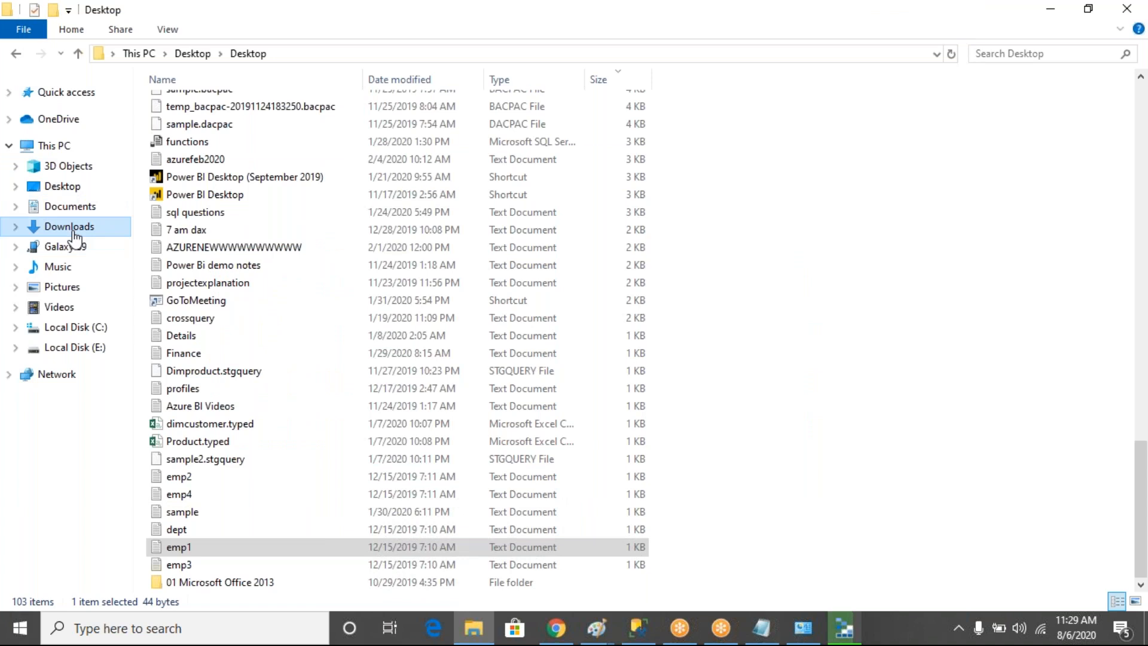
{"action": "left_click", "coordinate": [73, 231]}
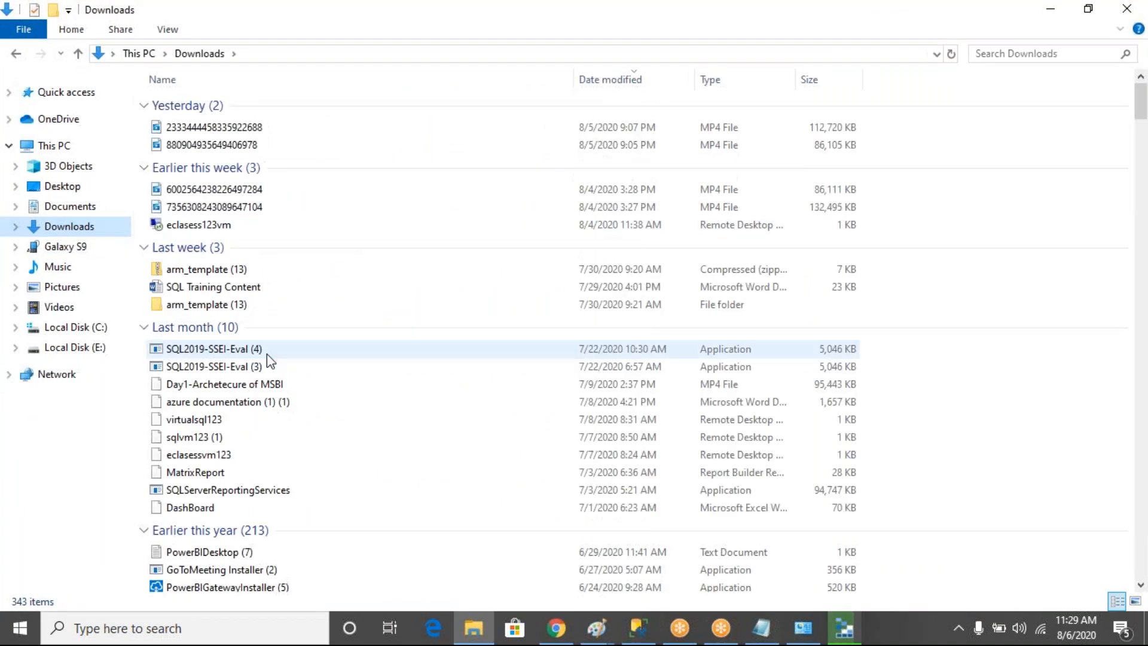
Look through the downloaded files beginning with S and M for the Microsoft Azure Storage Explorer installer.
{"action": "left_click", "coordinate": [270, 367]}
{"action": "key", "text": "s"}
{"action": "key", "text": "r"}
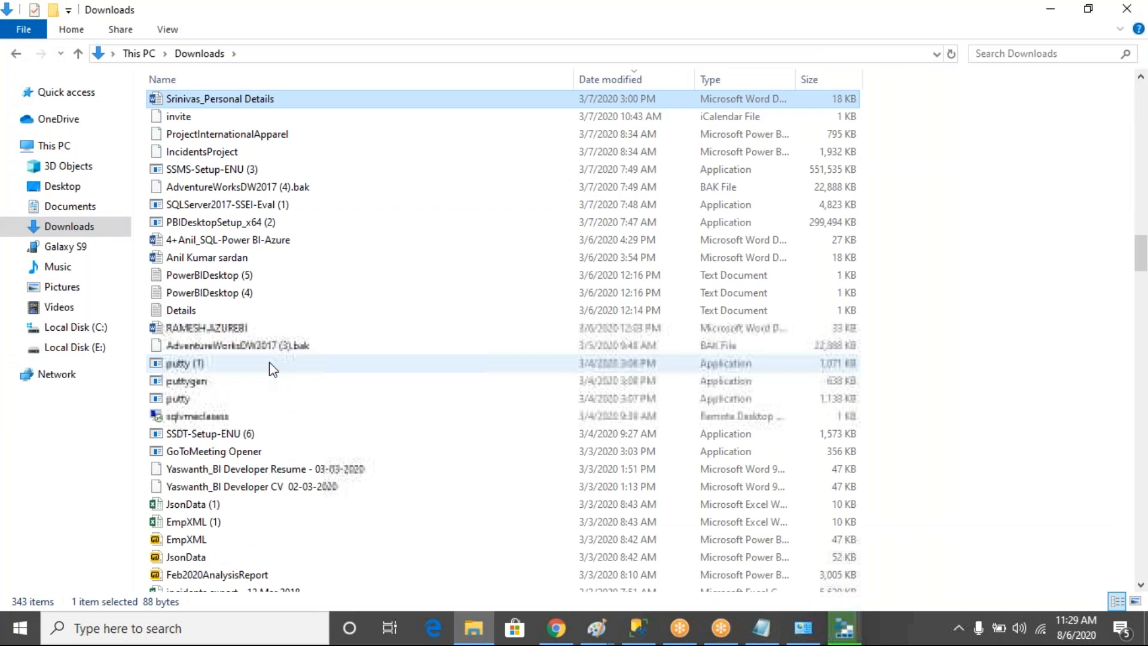
{"action": "key", "text": "q"}
{"action": "key", "text": "l"}
{"action": "key", "text": "v"}
{"action": "key", "text": "s"}
{"action": "key", "text": "s"}
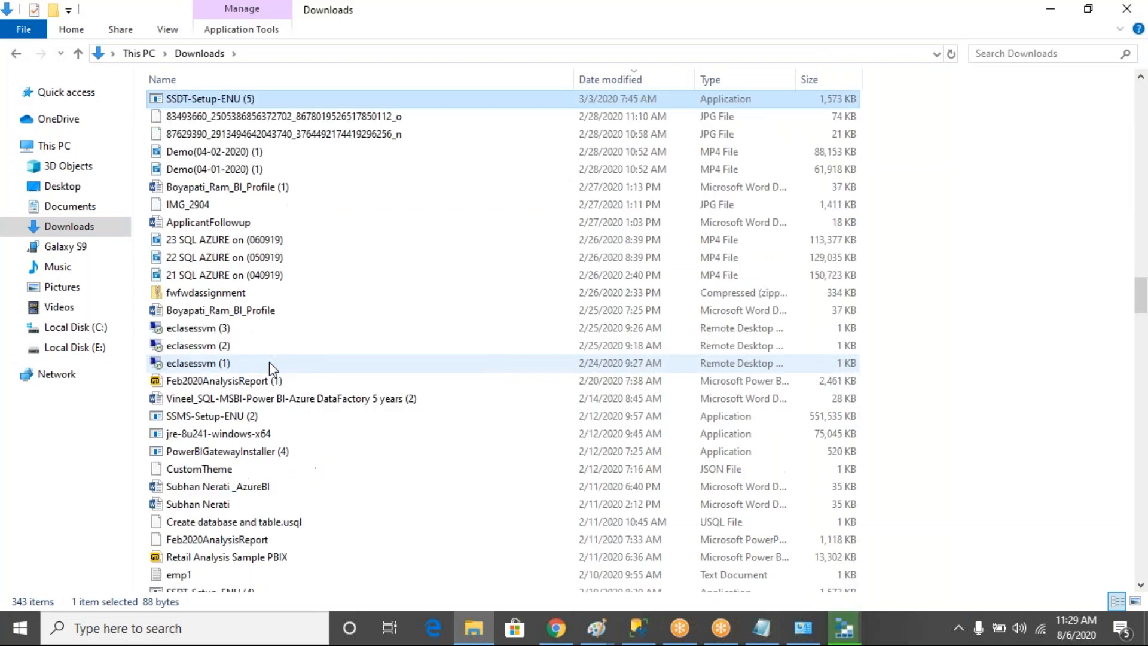
{"action": "key", "text": "m"}
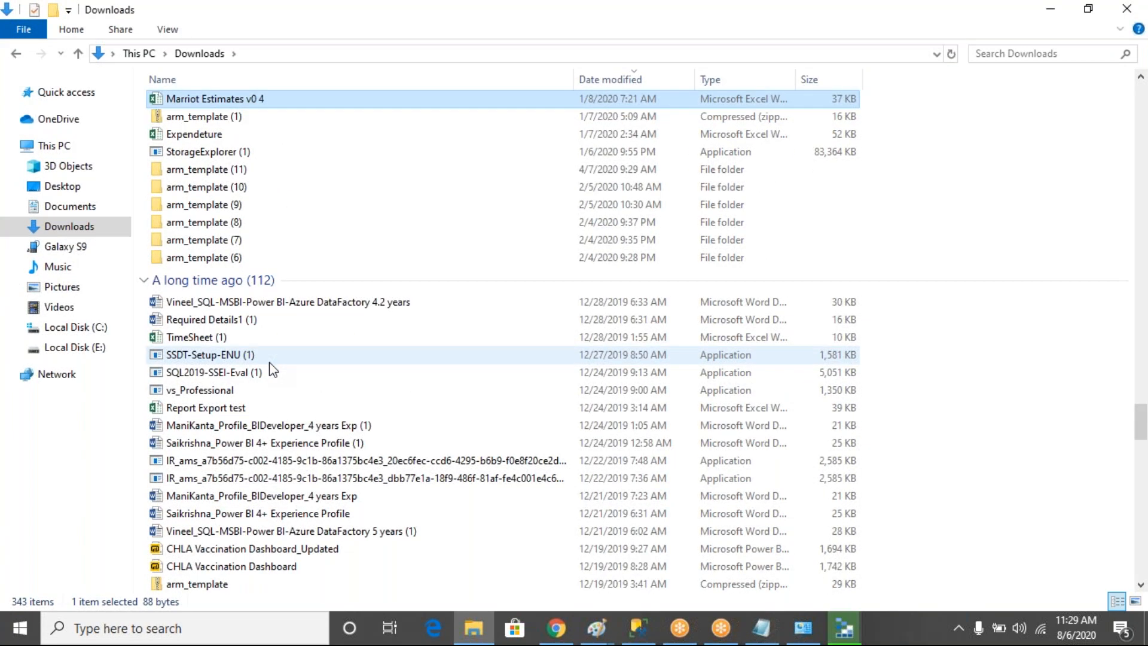
{"action": "key", "text": "m"}
{"action": "key", "text": "m"}
{"action": "key", "text": "m"}
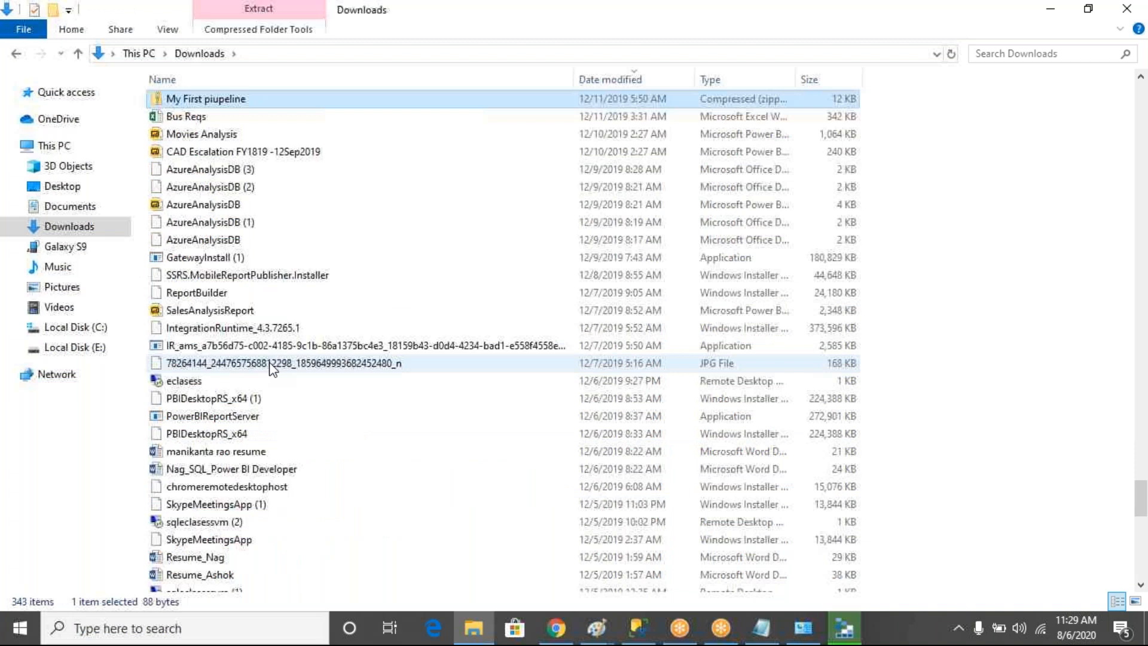
{"action": "key", "text": "m"}
{"action": "key", "text": "m"}
{"action": "key", "text": "m"}
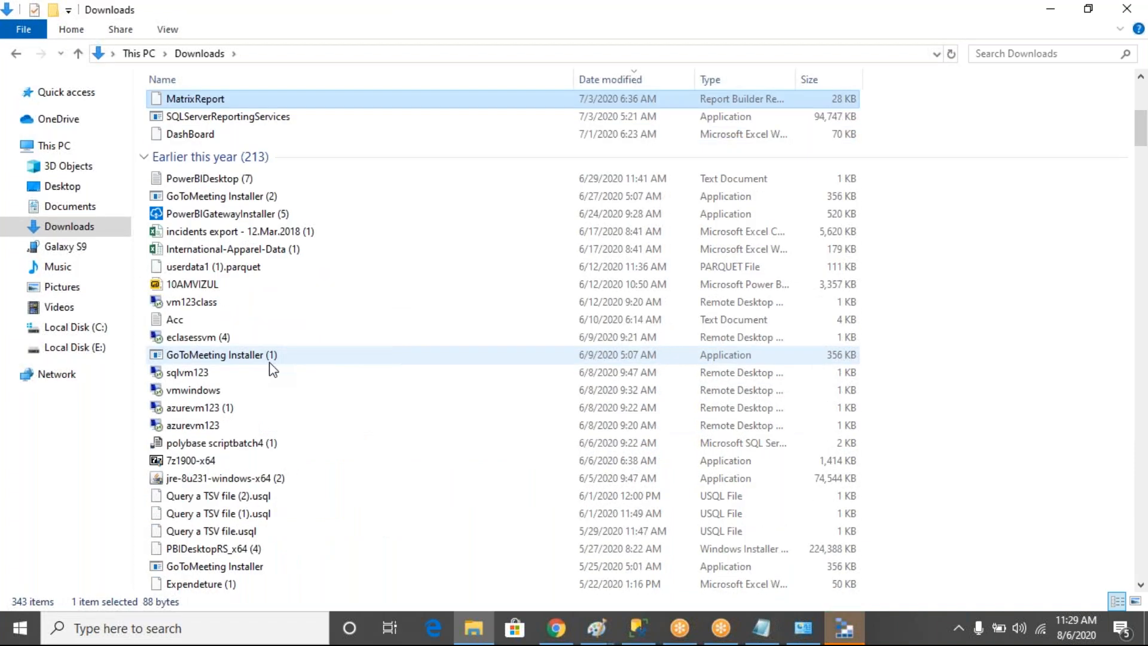
{"action": "key", "text": "m"}
{"action": "key", "text": "m"}
{"action": "key", "text": "m"}
{"action": "key", "text": "m"}
{"action": "key", "text": "m"}
{"action": "key", "text": "m"}
{"action": "key", "text": "m"}
{"action": "key", "text": "m"}
{"action": "key", "text": "m"}
{"action": "left_click_drag", "start_coordinate": [1141, 207], "coordinate": [1139, 64]}
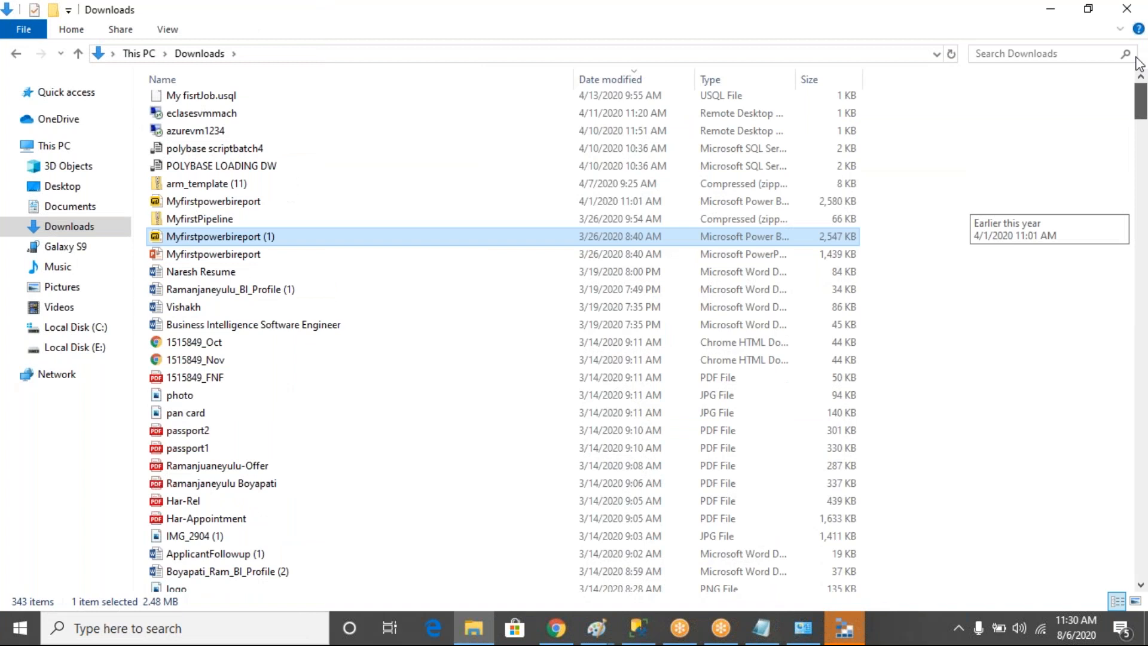
{"action": "left_click_drag", "start_coordinate": [1139, 64], "coordinate": [1138, 60]}
{"action": "key", "text": "m"}
{"action": "key", "text": "m"}
{"action": "key", "text": "m"}
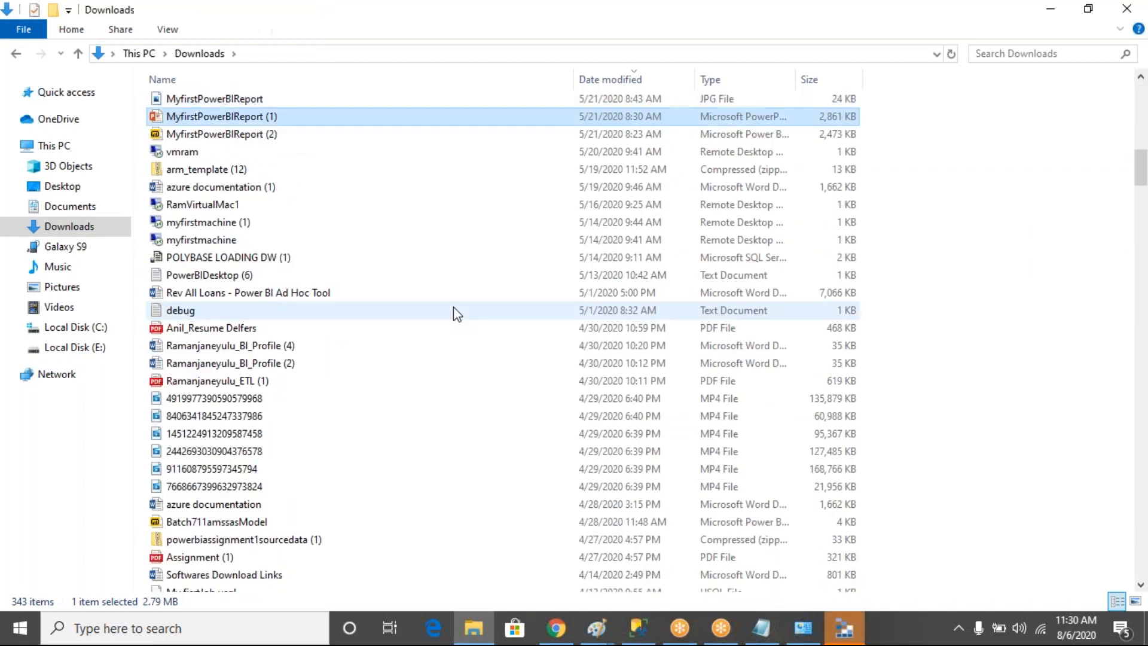
{"action": "key", "text": "m"}
{"action": "key", "text": "m"}
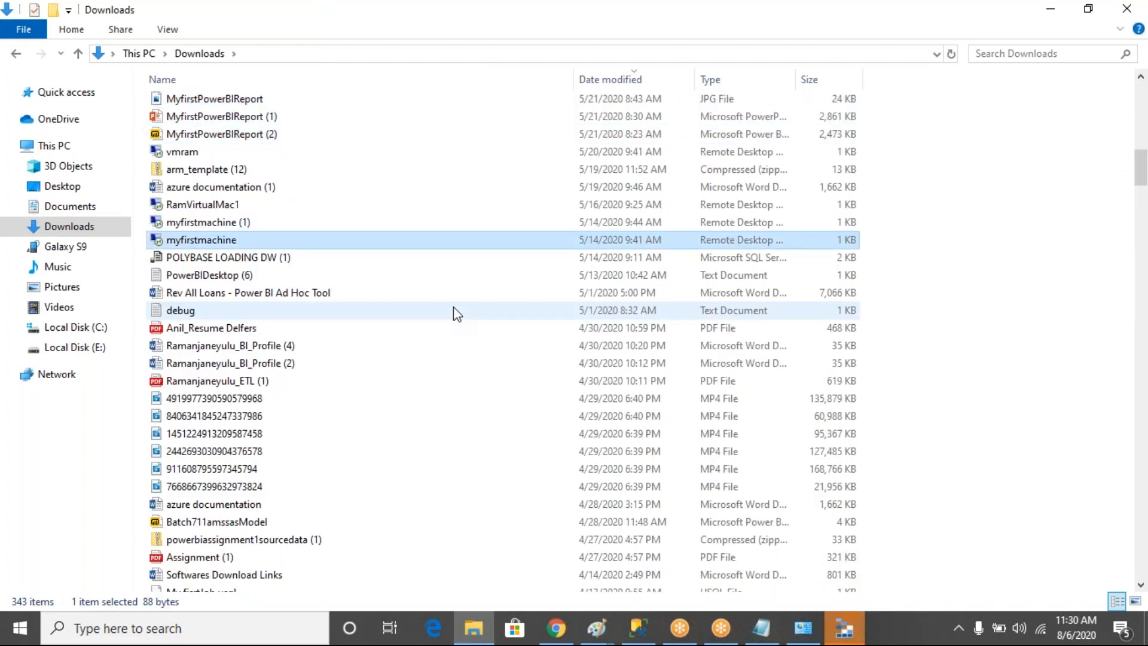
{"action": "key", "text": "m"}
{"action": "key", "text": "m"}
{"action": "key", "text": "m"}
{"action": "key", "text": "m"}
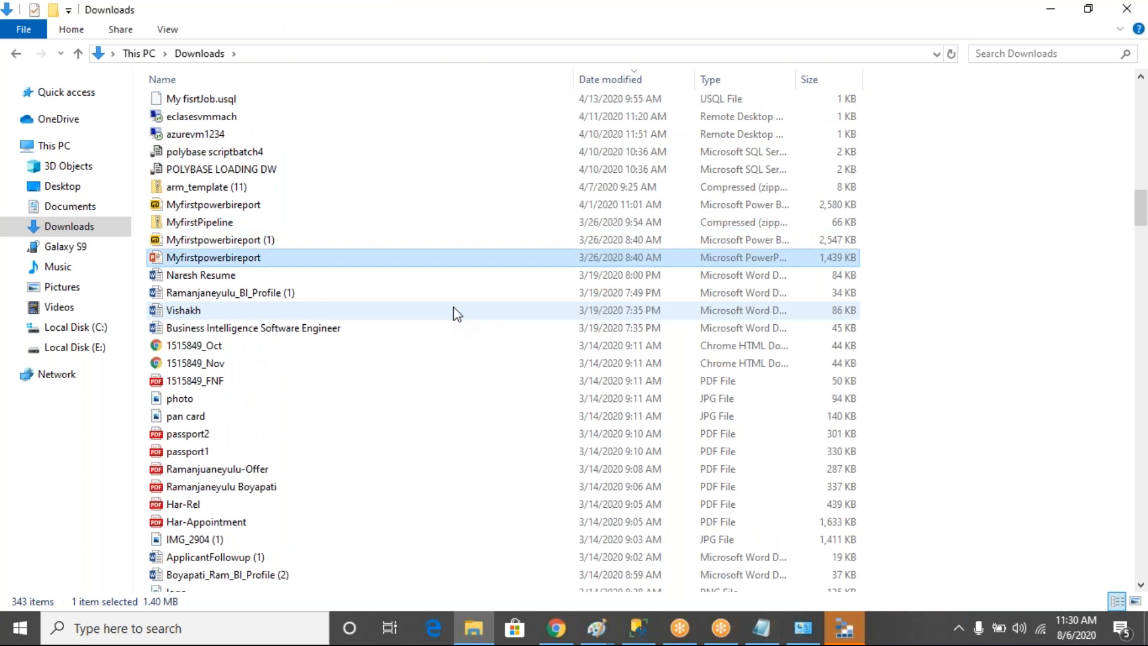
Switch to Chrome and download Azure Storage Explorer for Windows from its product page.
{"action": "left_click", "coordinate": [555, 636]}
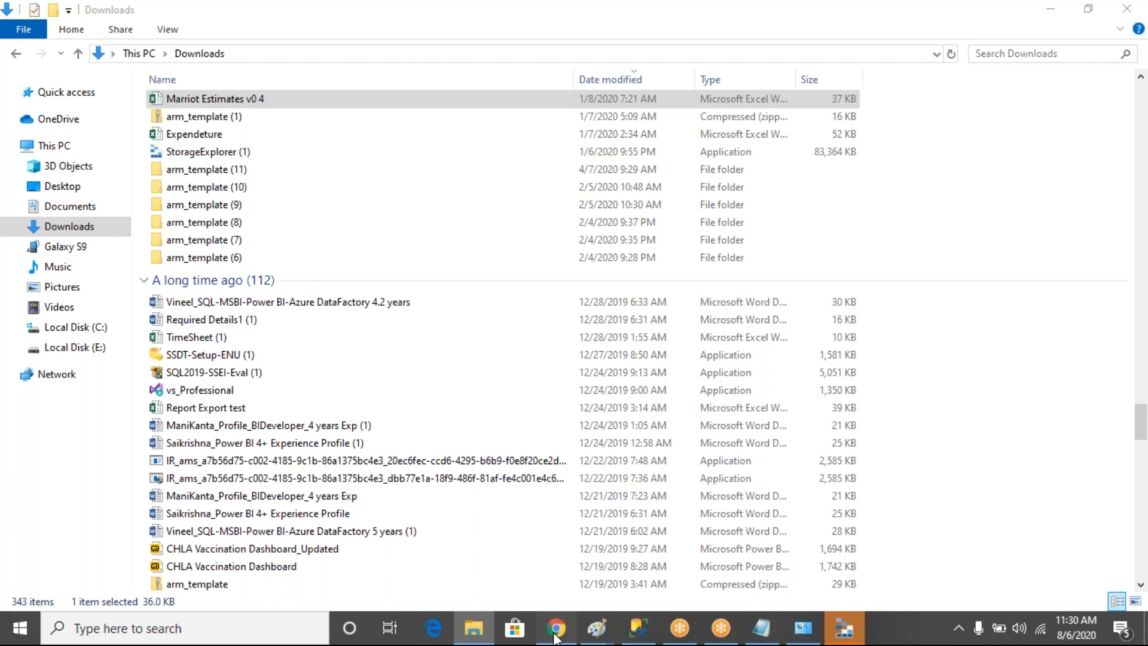
{"action": "left_click", "coordinate": [556, 629]}
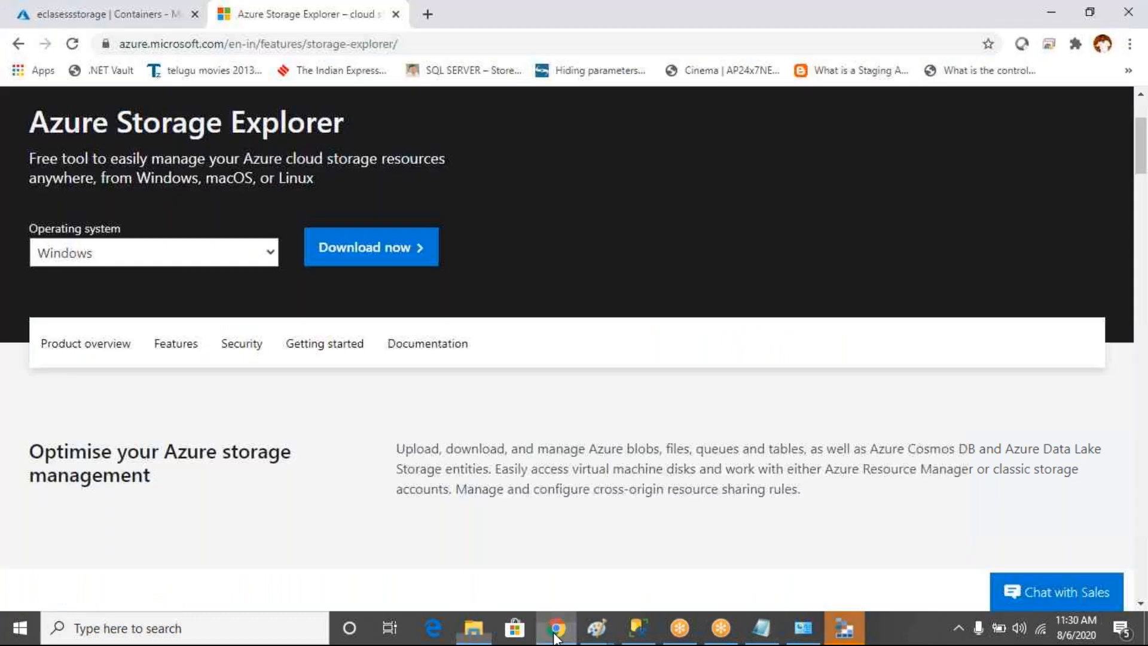
{"action": "left_click", "coordinate": [342, 253]}
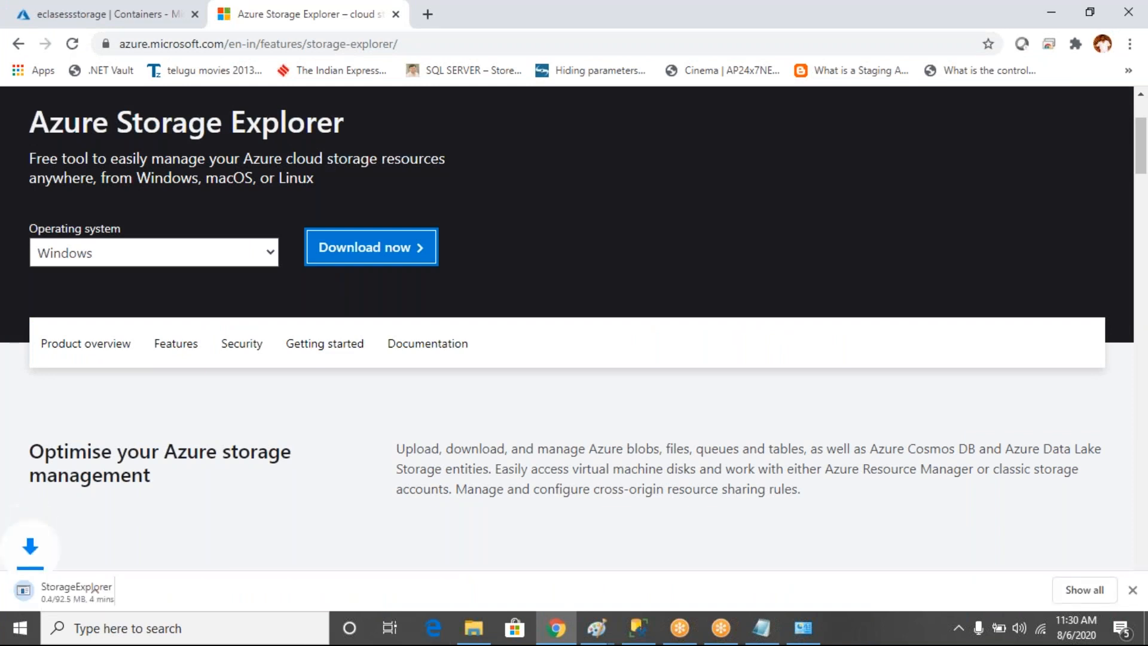
Switch to File Explorer and look through the files beginning with S in Downloads for a StorageExplorer installer.
{"action": "left_click", "coordinate": [473, 628]}
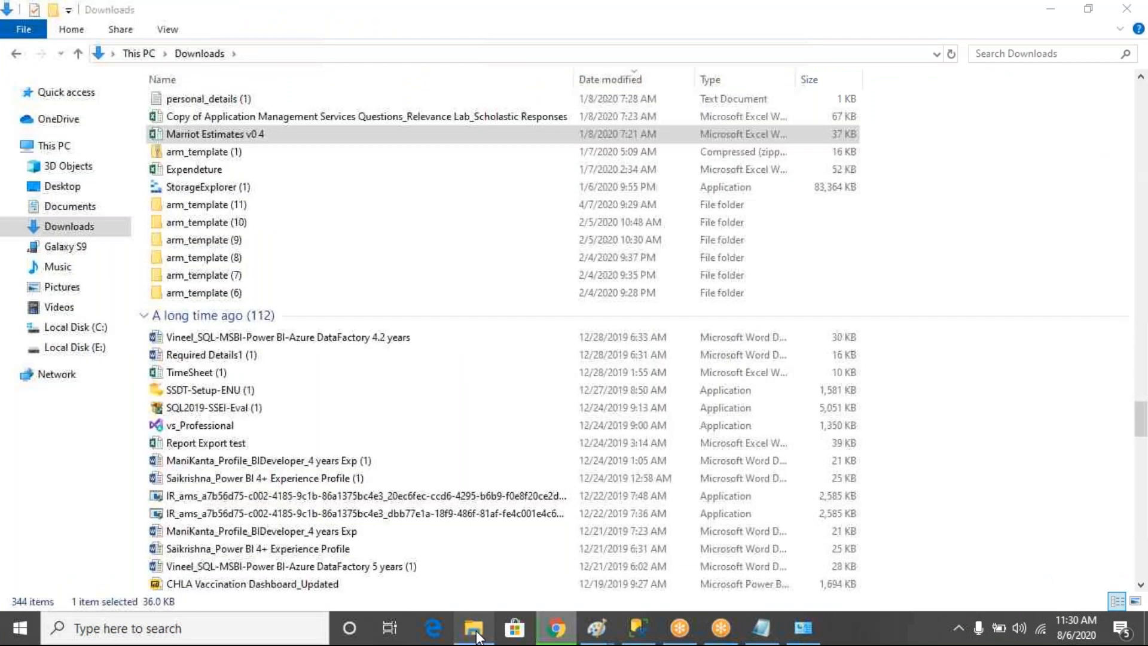
{"action": "key", "text": "s"}
{"action": "key", "text": "s"}
{"action": "key", "text": "s"}
{"action": "key", "text": "s"}
{"action": "key", "text": "s"}
{"action": "key", "text": "s"}
{"action": "key", "text": "s"}
{"action": "key", "text": "s"}
{"action": "key", "text": "s"}
{"action": "key", "text": "s"}
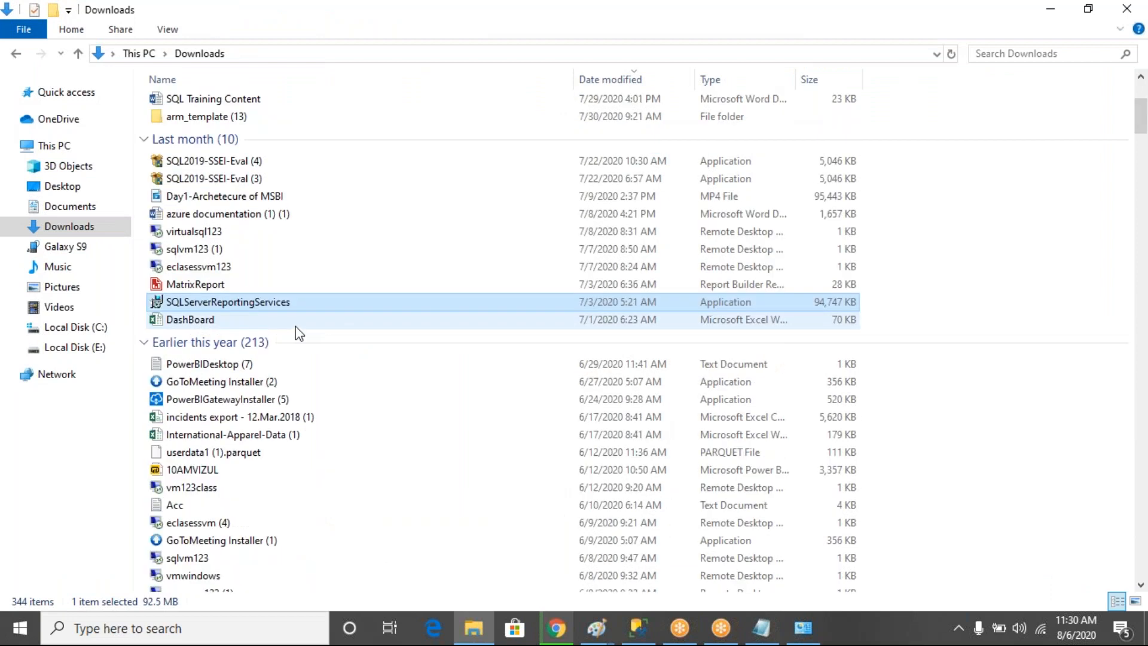
{"action": "key", "text": "s"}
{"action": "key", "text": "s"}
{"action": "key", "text": "s"}
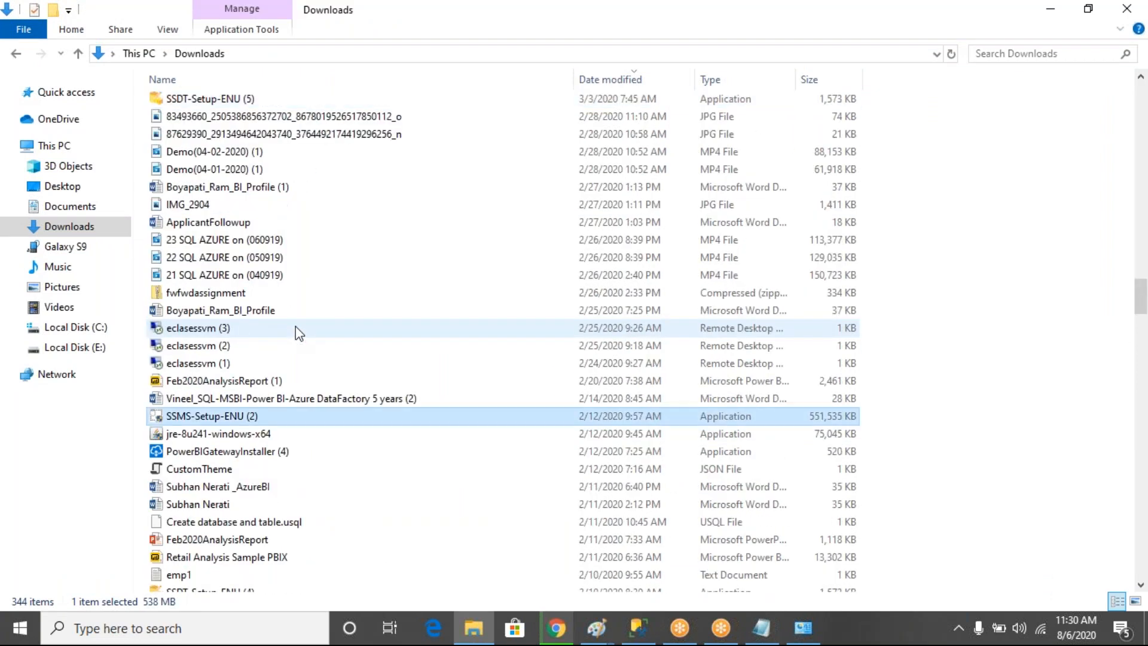
{"action": "key", "text": "s"}
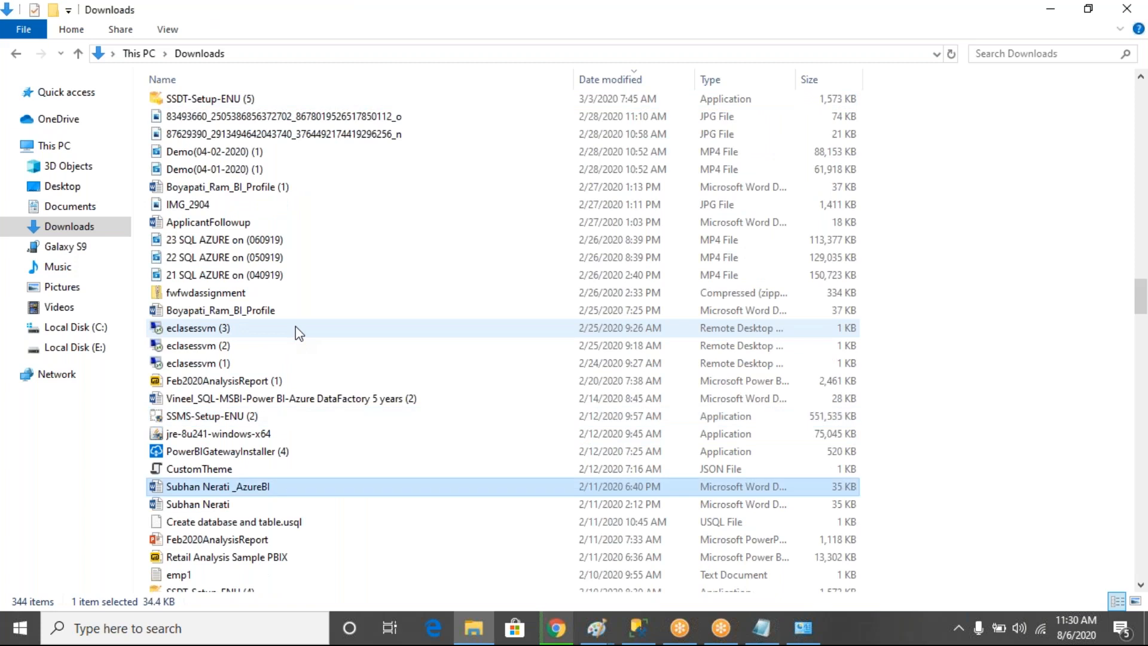
{"action": "key", "text": "s"}
{"action": "key", "text": "s"}
{"action": "key", "text": "s"}
{"action": "key", "text": "s"}
{"action": "key", "text": "s"}
{"action": "key", "text": "s"}
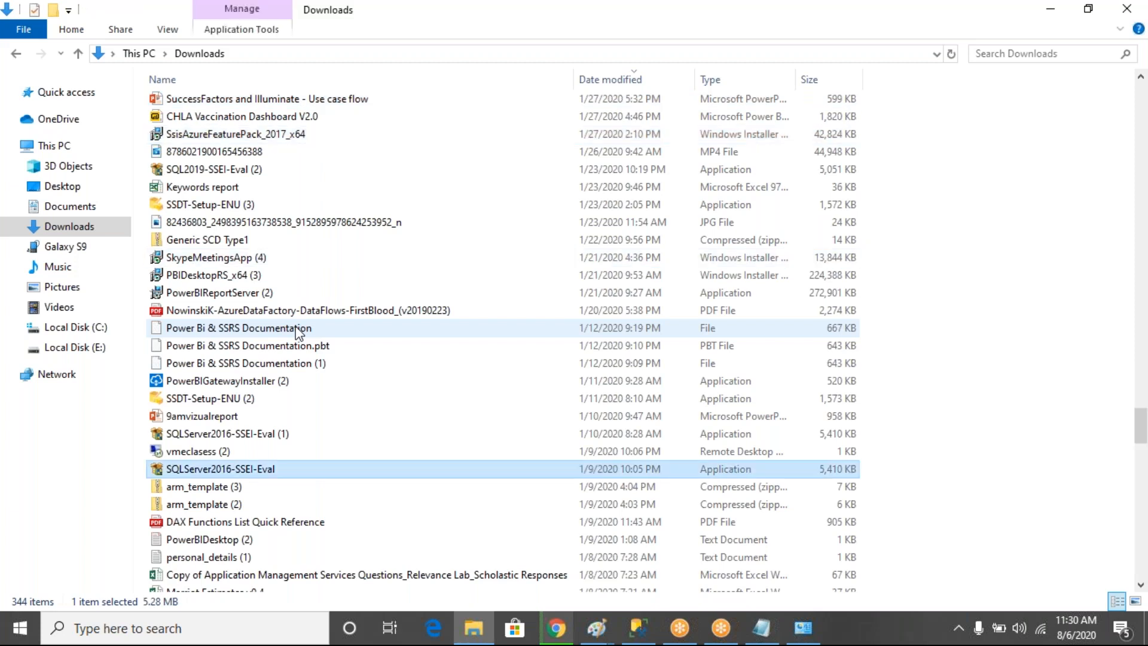
{"action": "key", "text": "s"}
{"action": "key", "text": "s"}
{"action": "key", "text": "s"}
{"action": "key", "text": "s"}
{"action": "key", "text": "s"}
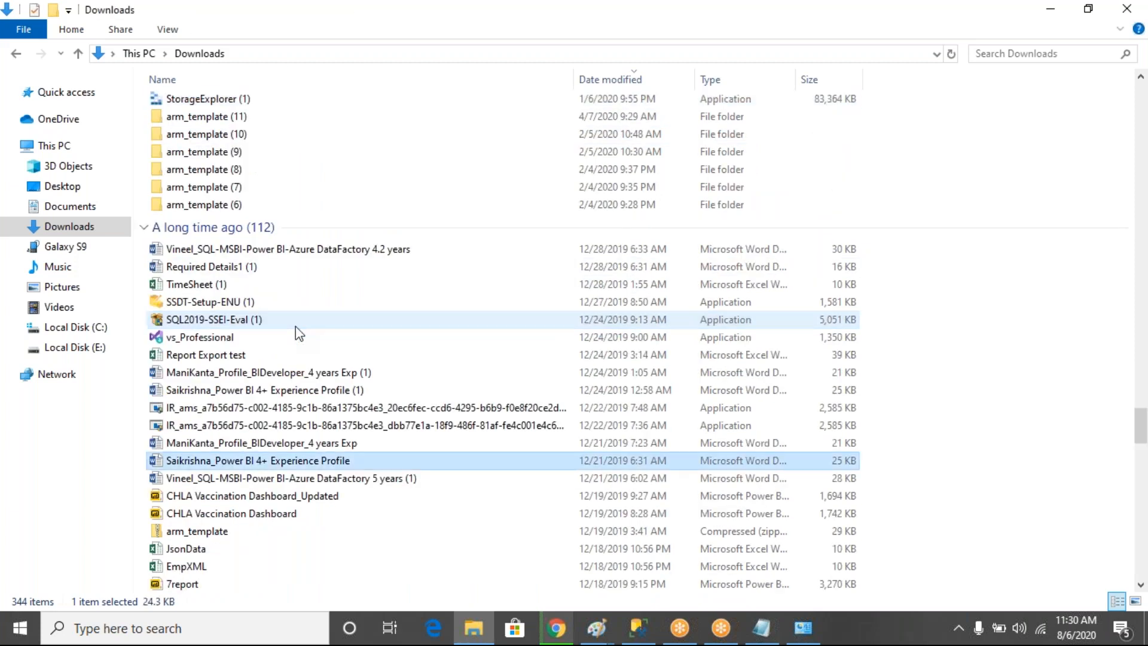
{"action": "key", "text": "s"}
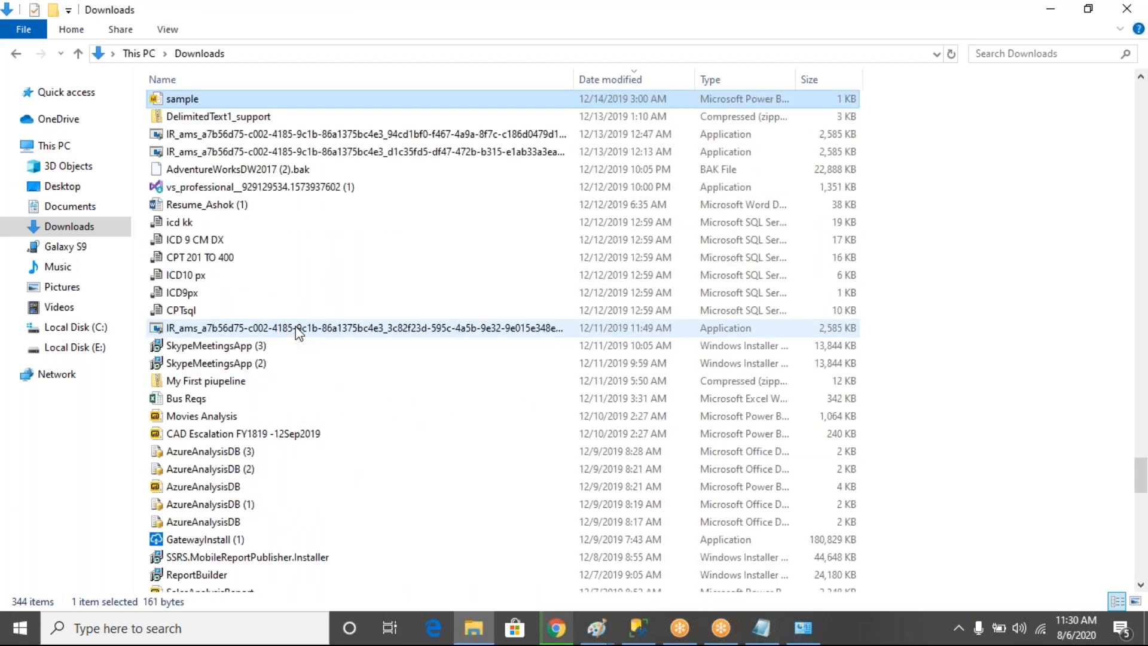
{"action": "key", "text": "s"}
{"action": "key", "text": "s"}
{"action": "key", "text": "s"}
{"action": "key", "text": "s"}
{"action": "key", "text": "s"}
{"action": "key", "text": "s"}
{"action": "key", "text": "s"}
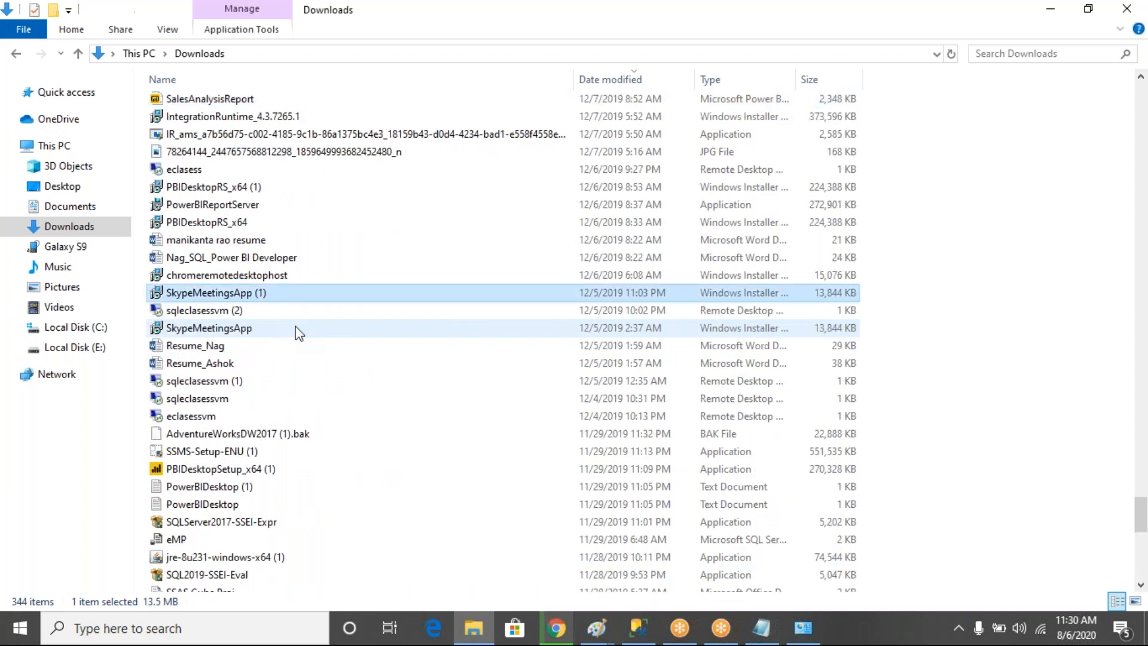
{"action": "key", "text": "s"}
{"action": "key", "text": "s"}
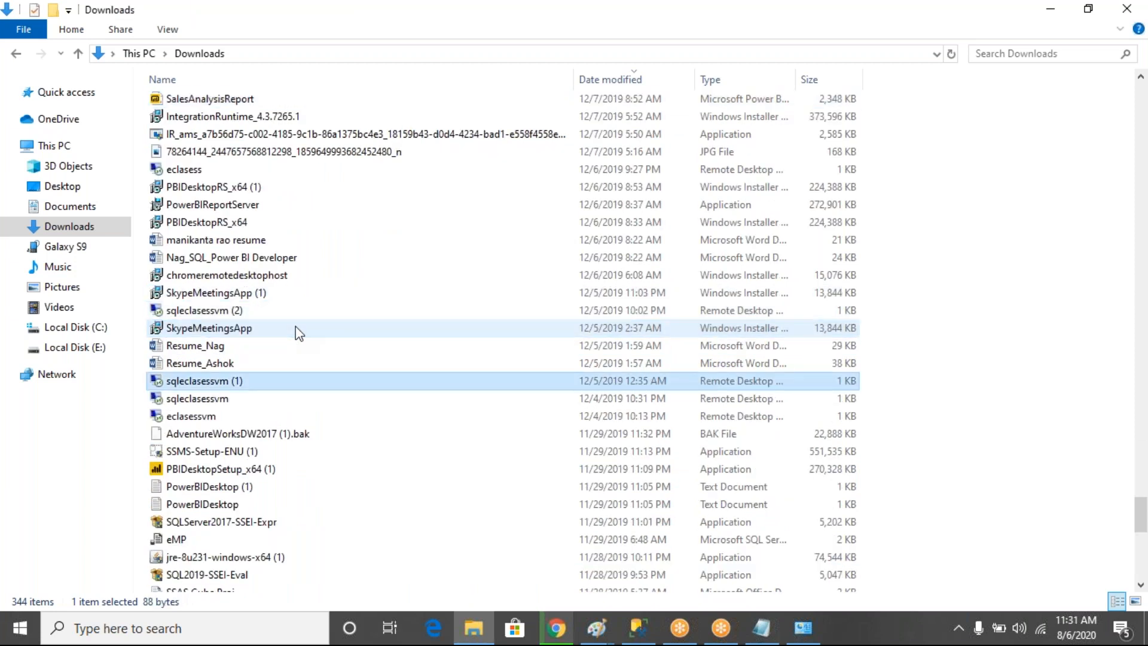
{"action": "key", "text": "s"}
{"action": "key", "text": "s"}
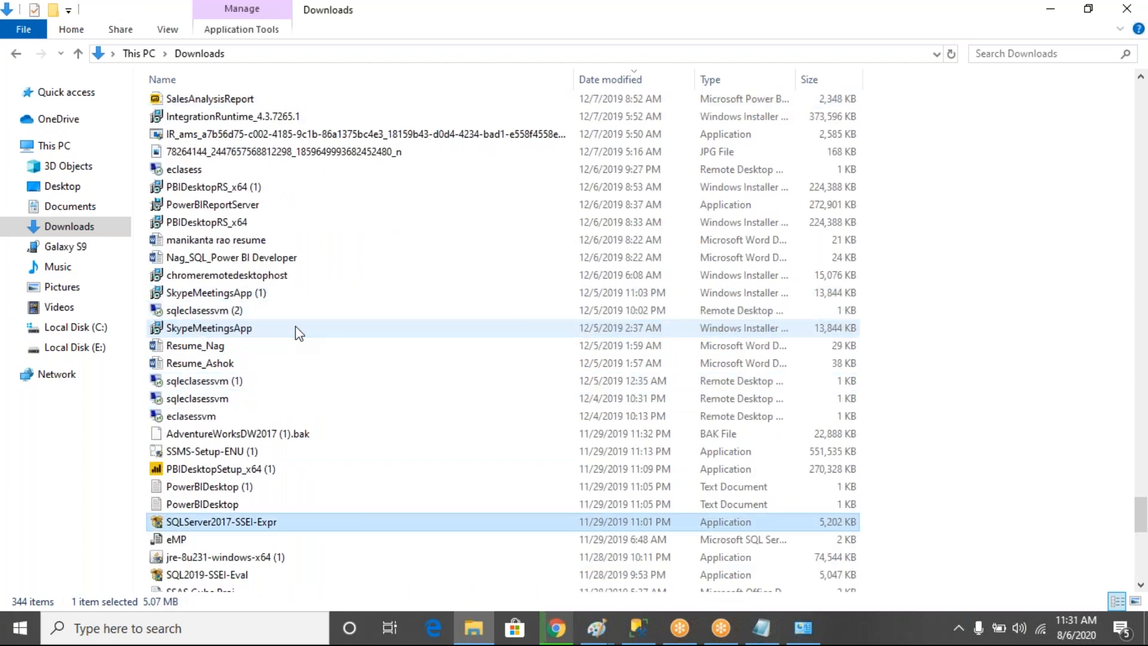
{"action": "key", "text": "s"}
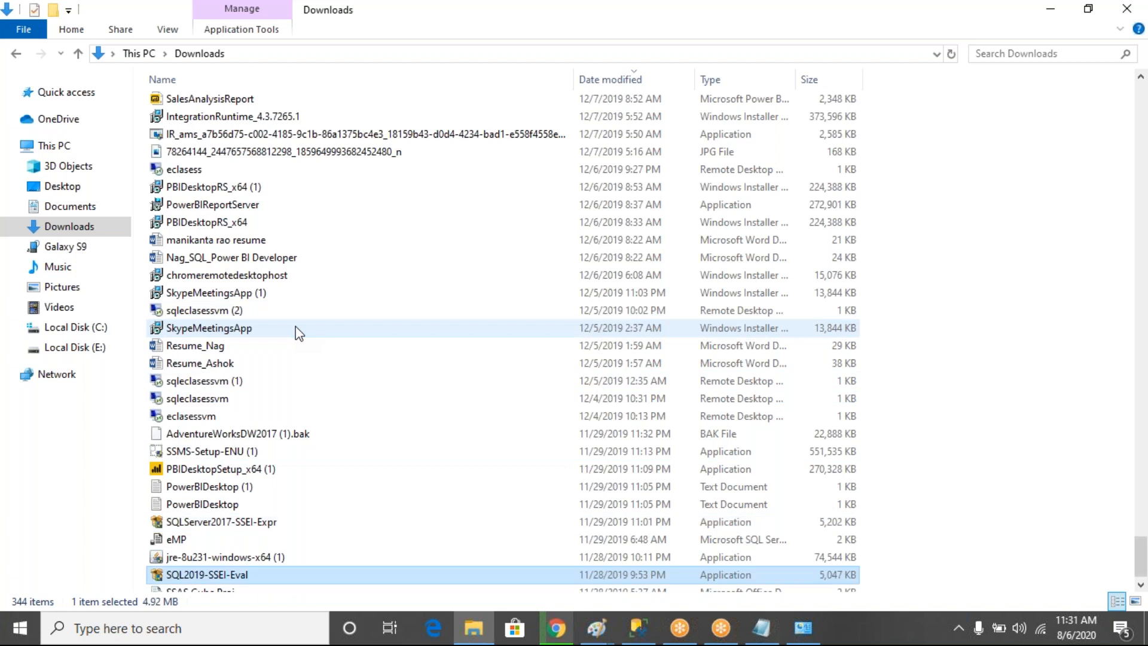
{"action": "key", "text": "s"}
{"action": "key", "text": "s"}
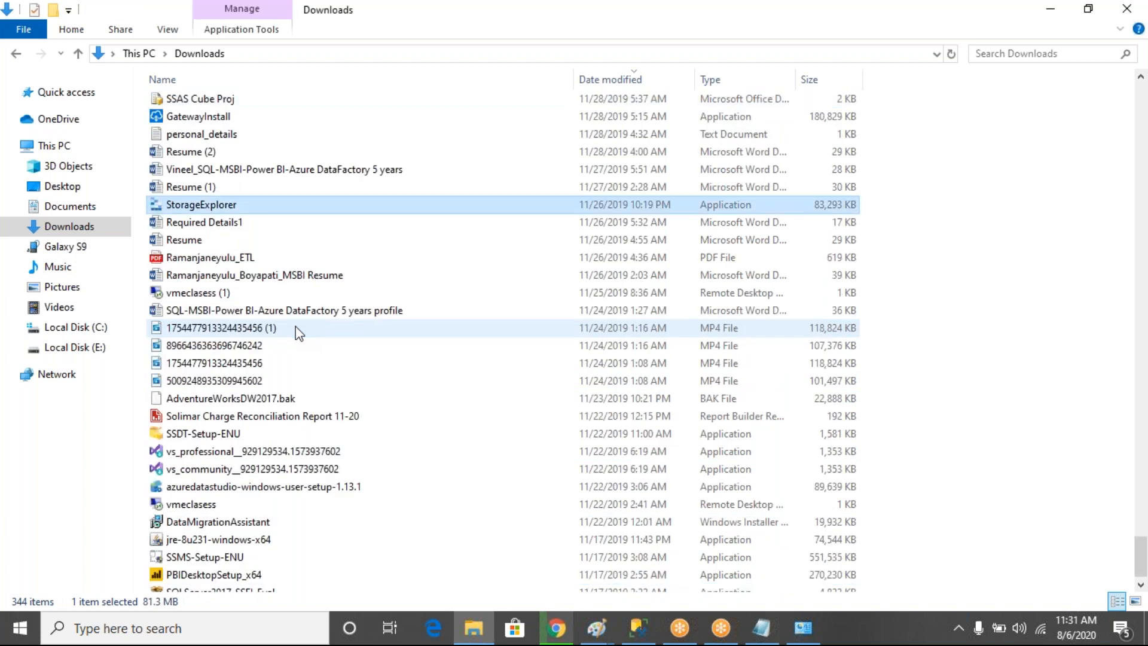
{"action": "key", "text": "s"}
{"action": "key", "text": "s"}
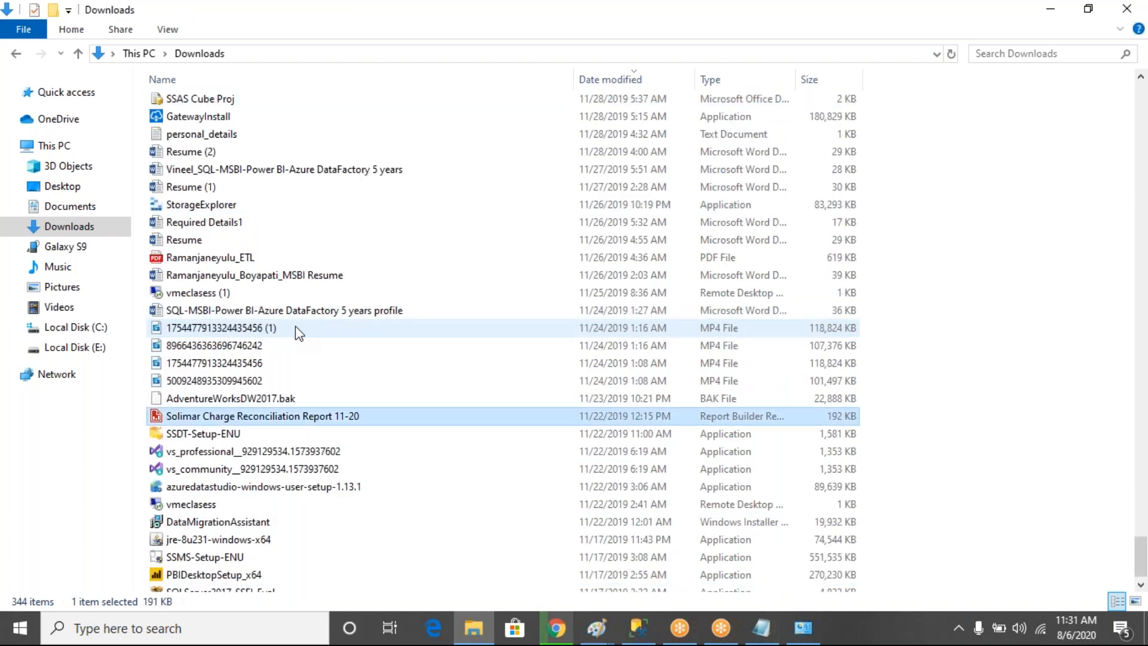
{"action": "key", "text": "s"}
{"action": "key", "text": "s"}
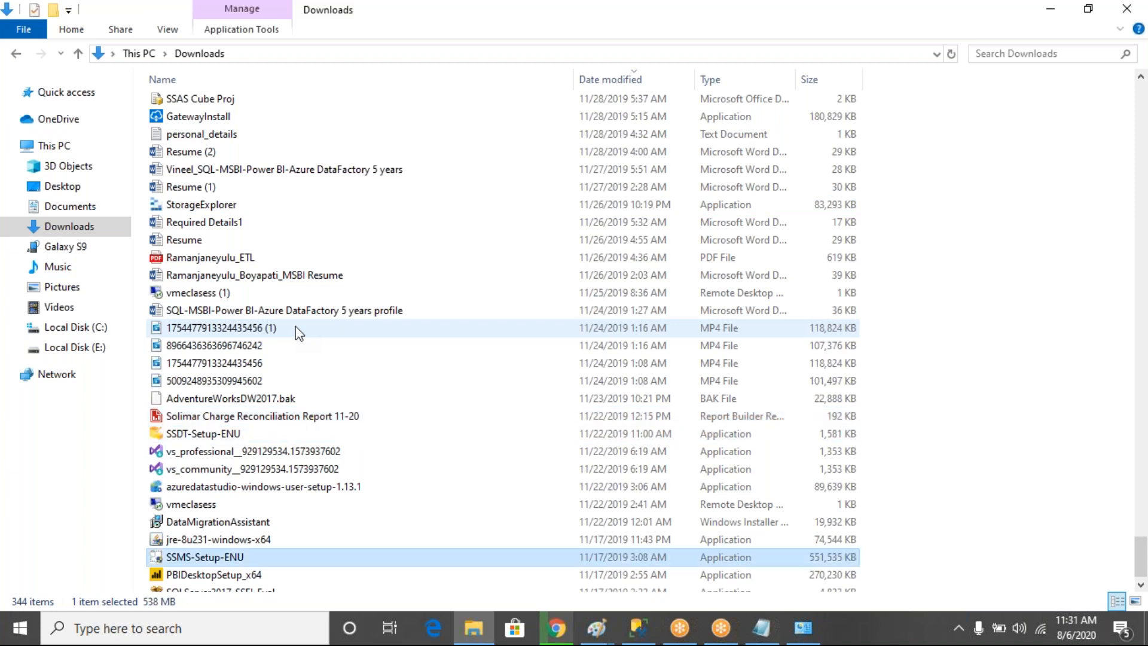
{"action": "key", "text": "s"}
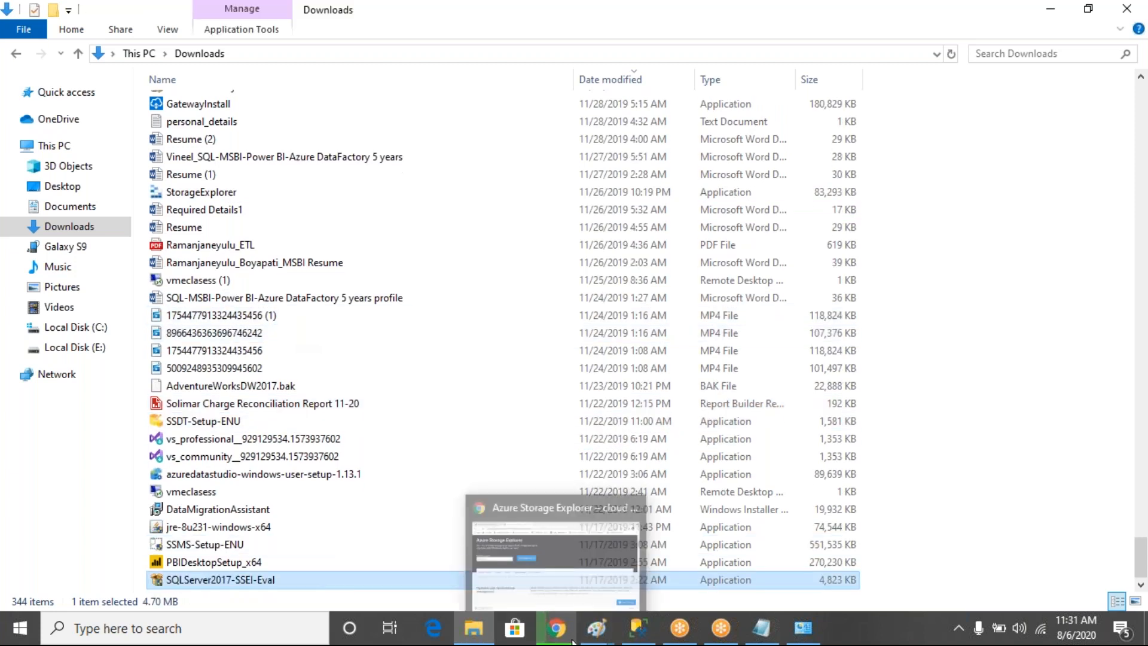
Switch back to Chrome and copy the web address of the Azure Storage Explorer page.
{"action": "left_click", "coordinate": [556, 627]}
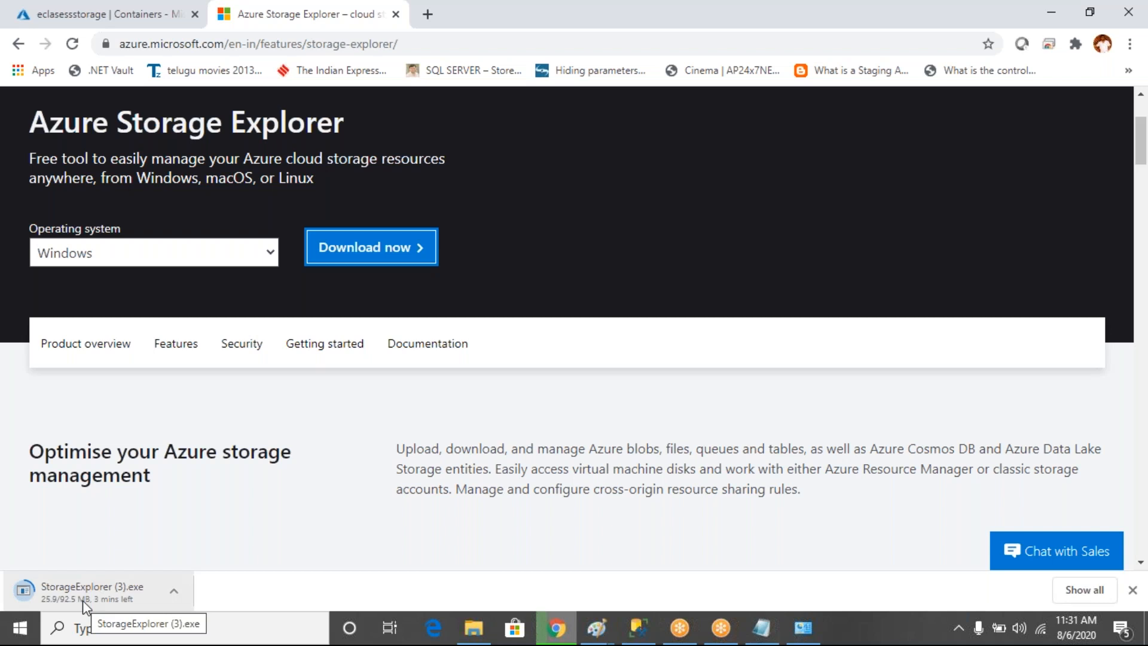
{"action": "left_click", "coordinate": [334, 44]}
{"action": "key", "text": "ctrl+c"}
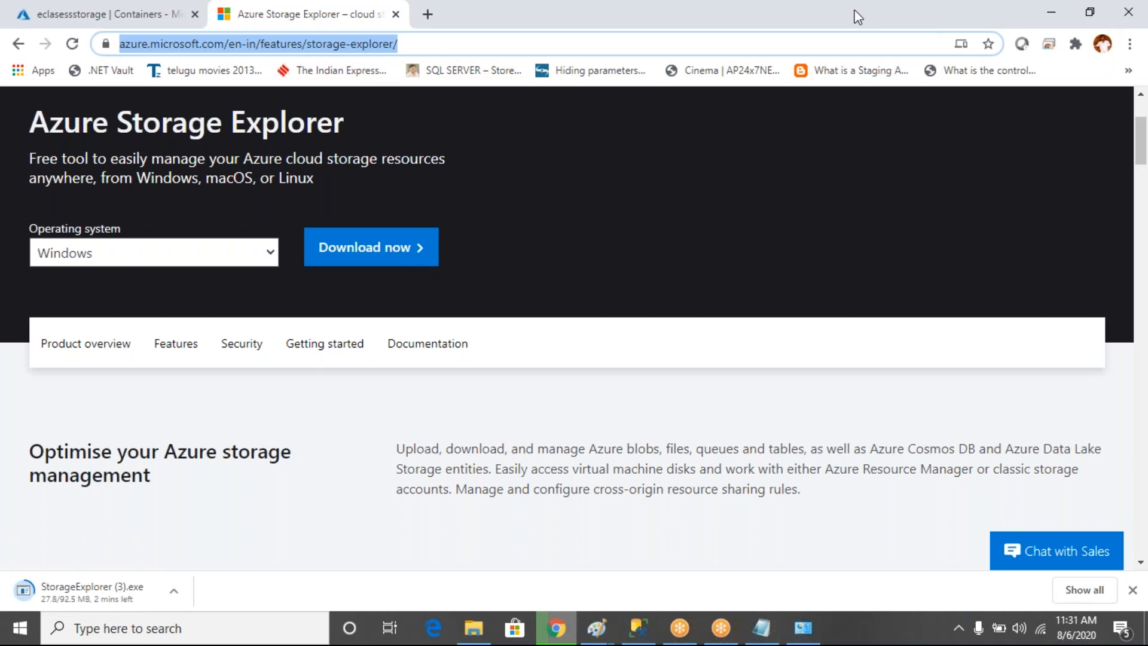
{"action": "left_click", "coordinate": [804, 27]}
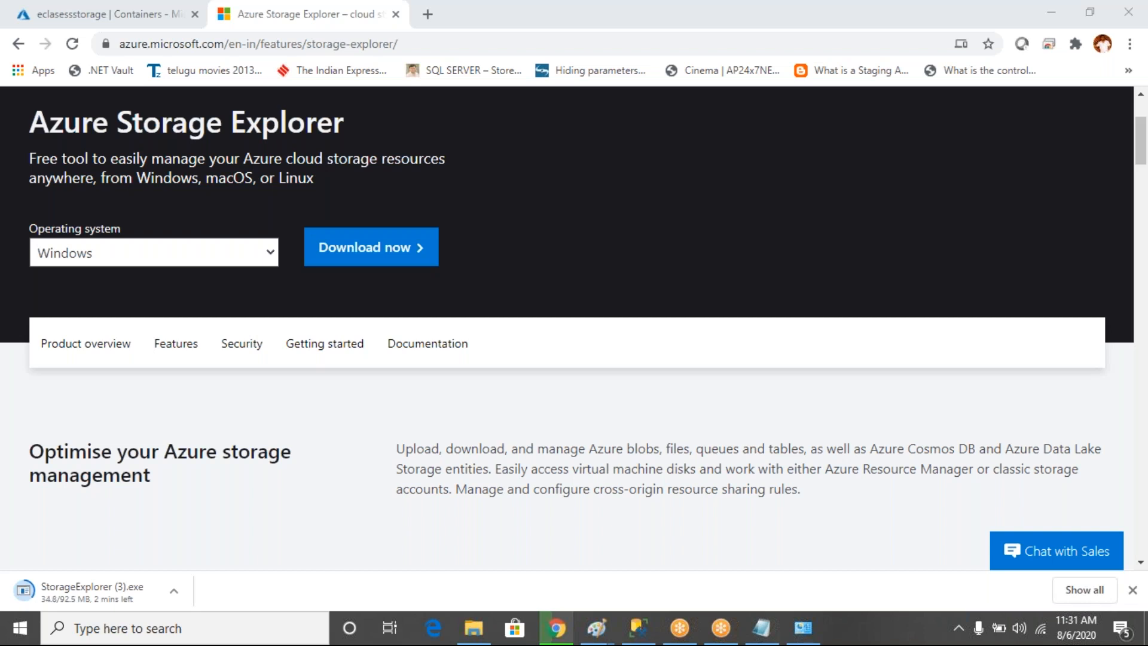
Switch to the AUGAZURE notes in Notepad and add the heading "storage explorer" with a dashed underline below the four storage modes.
{"action": "left_click", "coordinate": [759, 635]}
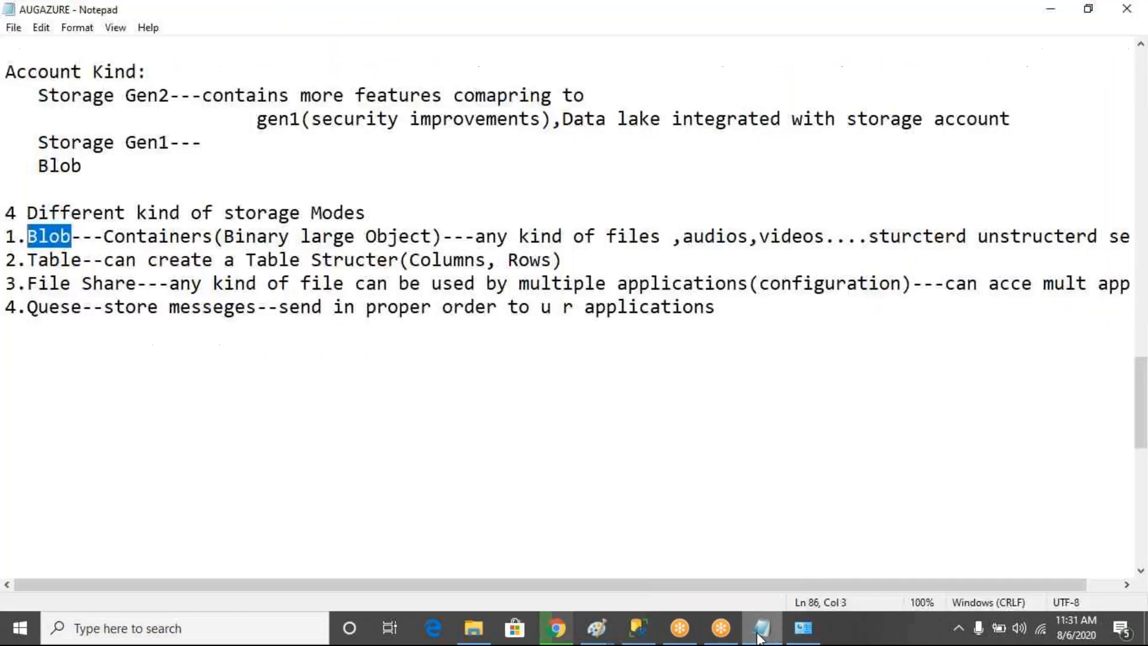
{"action": "left_click", "coordinate": [747, 305]}
{"action": "key", "text": "Return"}
{"action": "key", "text": "Return"}
{"action": "type", "text": "sto"}
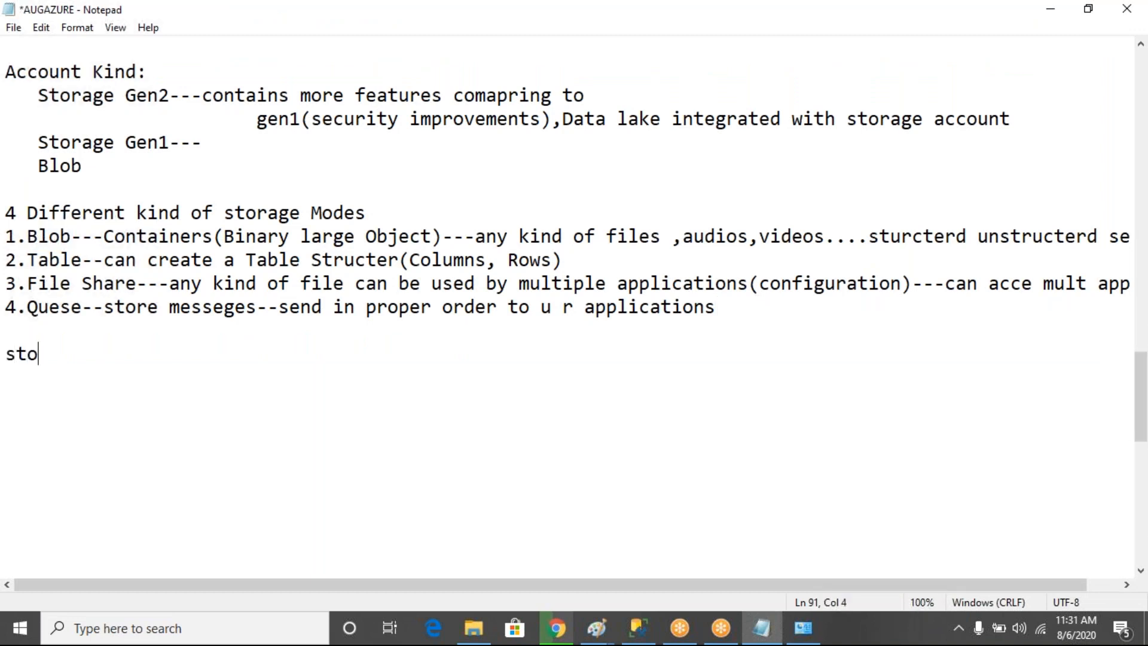
{"action": "type", "text": "rage ex"}
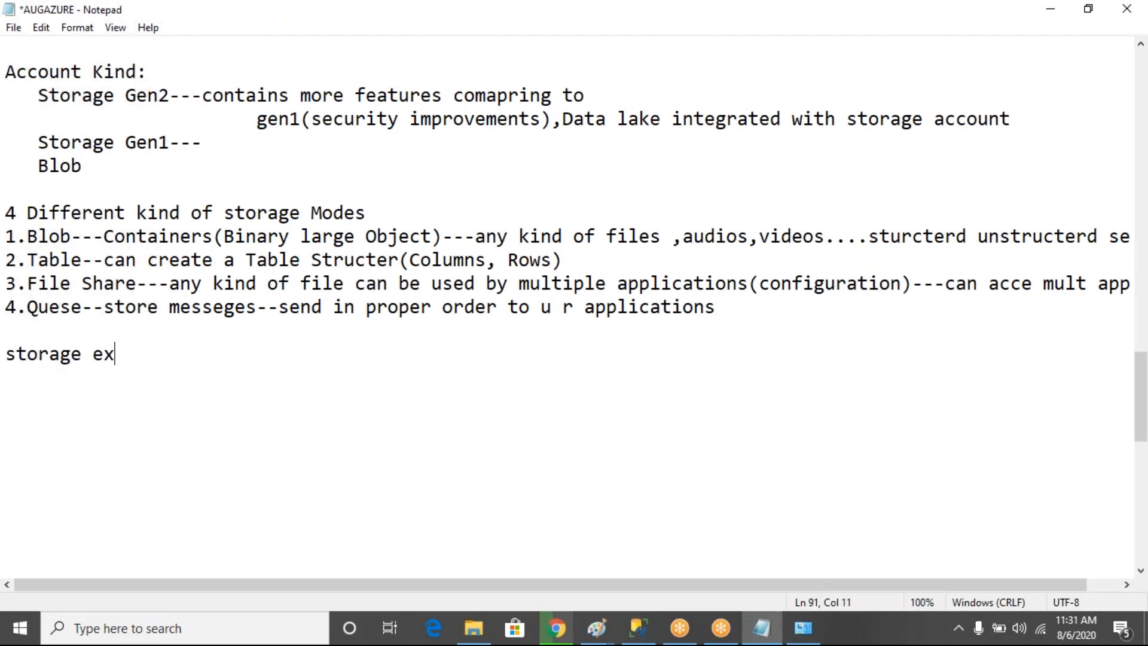
{"action": "type", "text": "plorer"}
{"action": "key", "text": "Return"}
{"action": "type", "text": "------------------"}
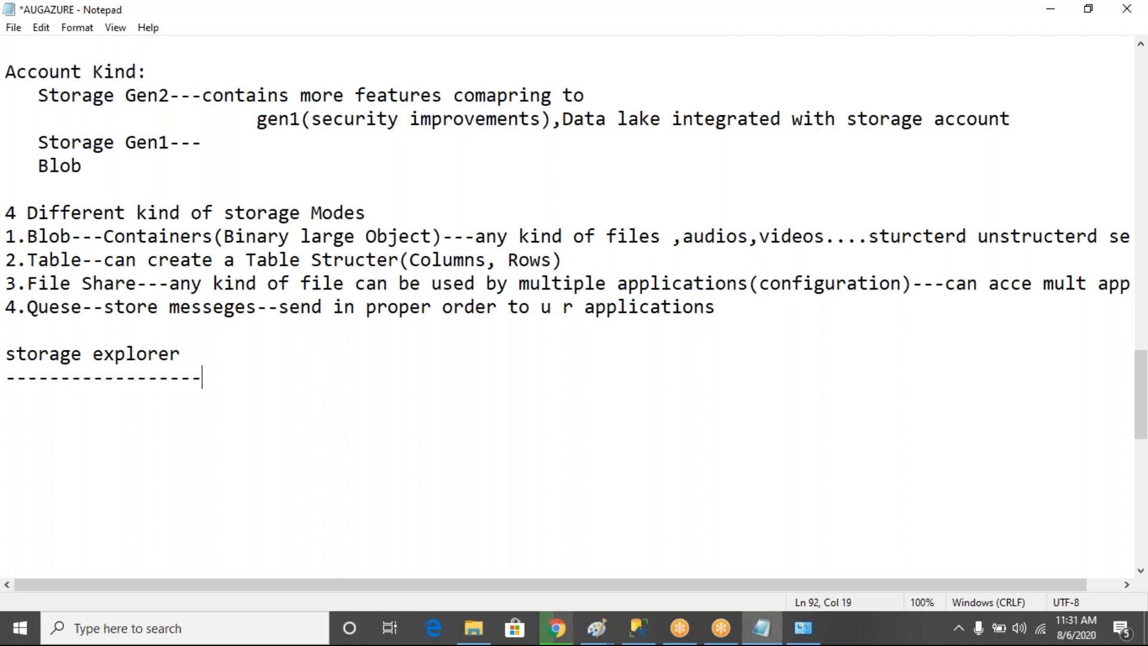
{"action": "key", "text": "Return"}
{"action": "key", "text": "ctrl+v"}
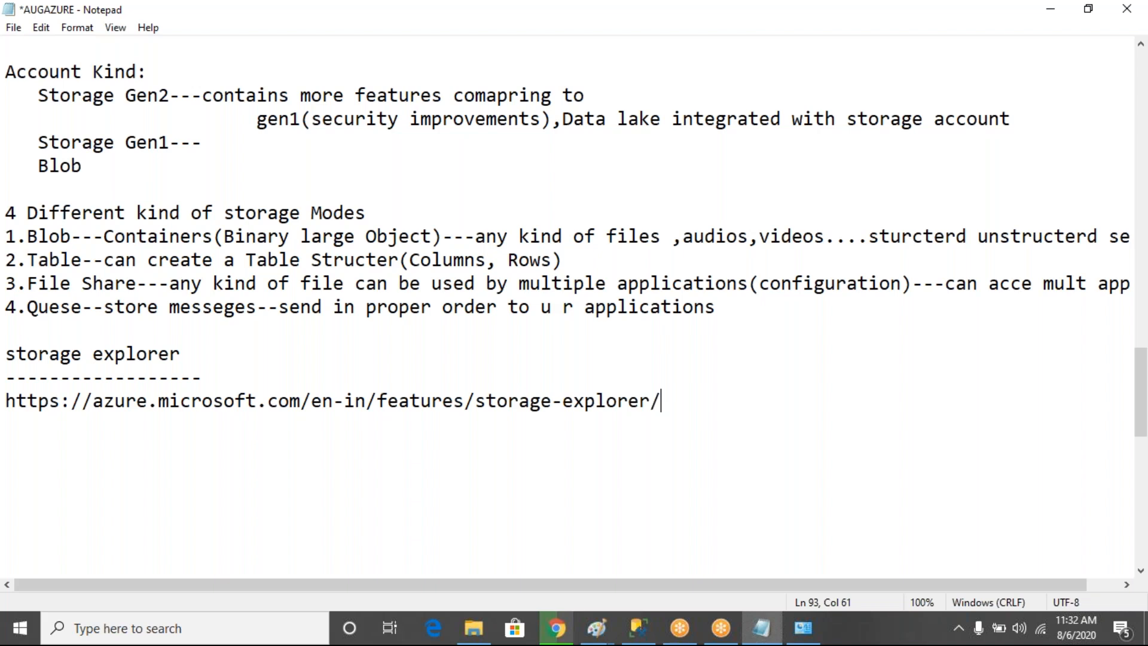
{"action": "left_click", "coordinate": [8, 400], "text": "shift"}
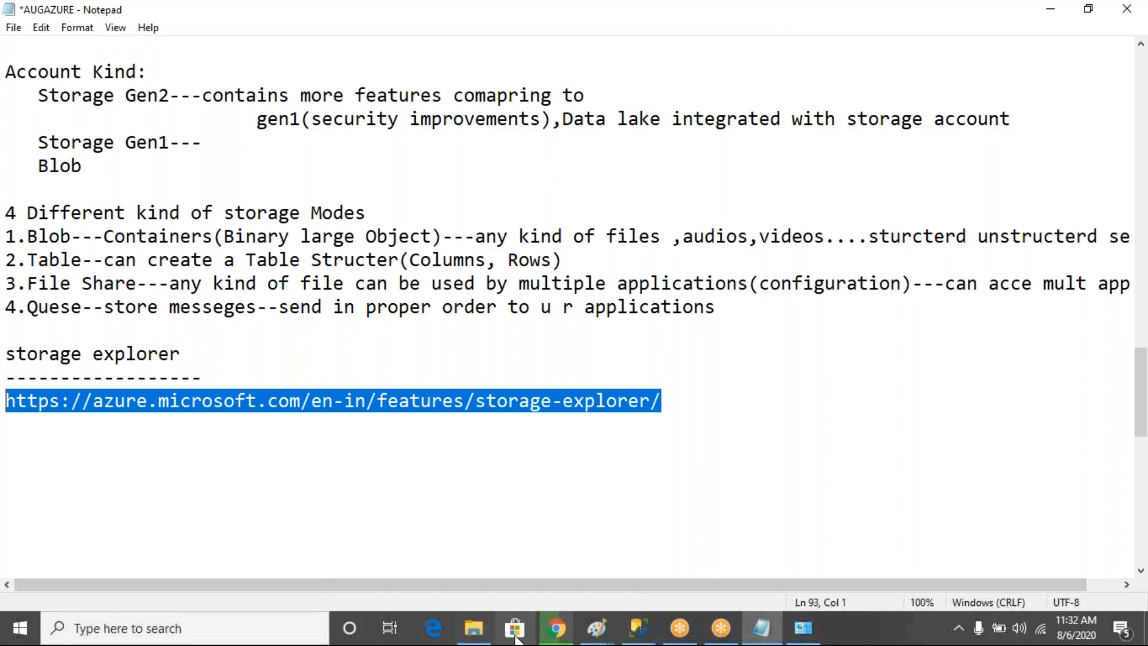
Check the StorageExplorer (3).exe download in Chrome and open Paint in a maximized window.
{"action": "left_click", "coordinate": [560, 635]}
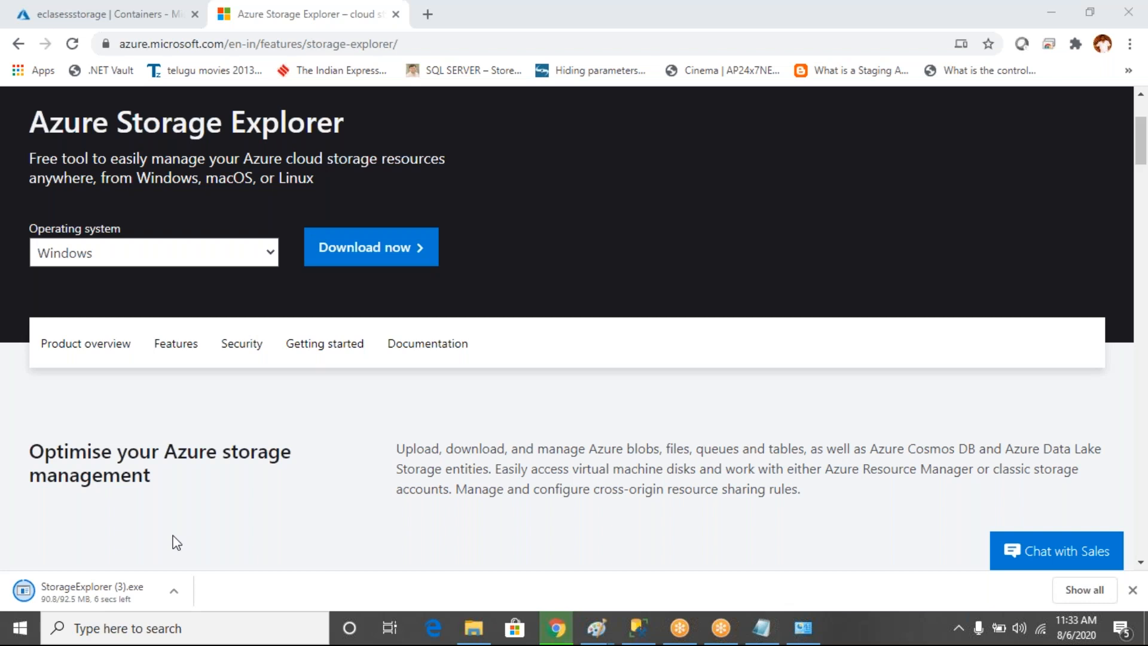
{"action": "left_click", "coordinate": [21, 628]}
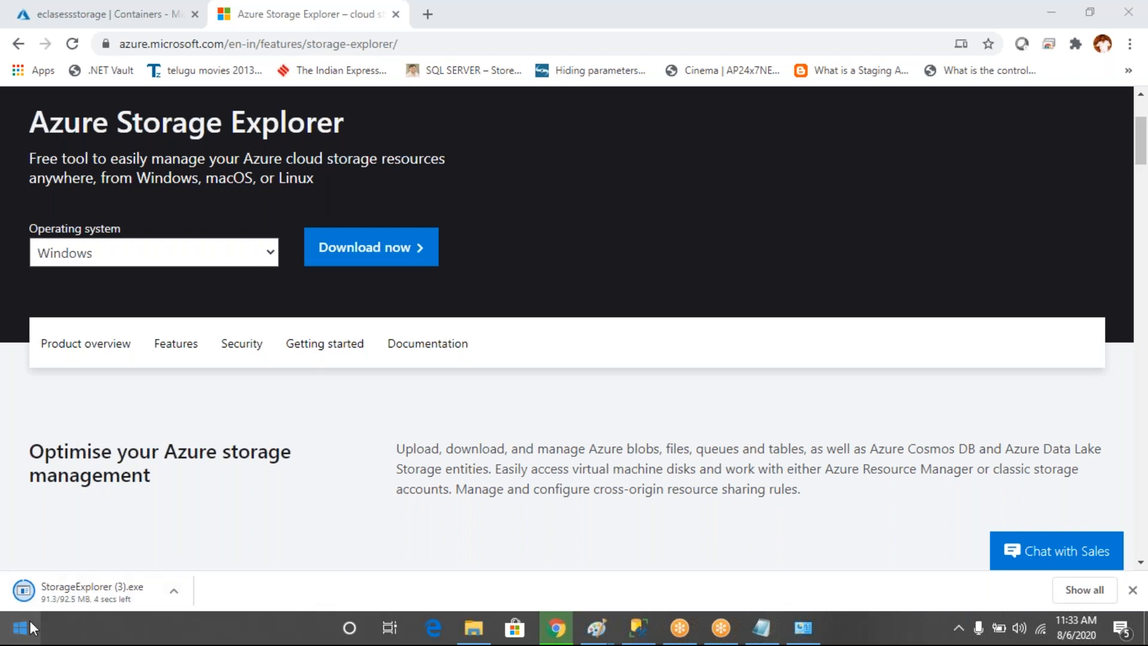
{"action": "type", "text": "paint"}
{"action": "key", "text": "Return"}
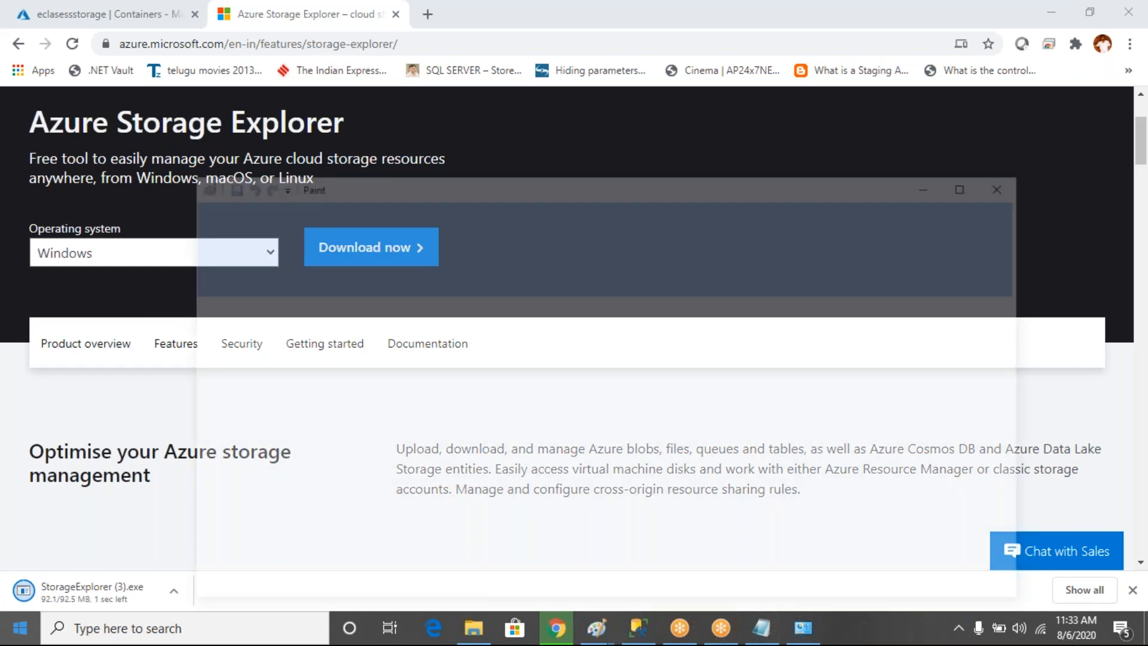
{"action": "double_click", "coordinate": [572, 182]}
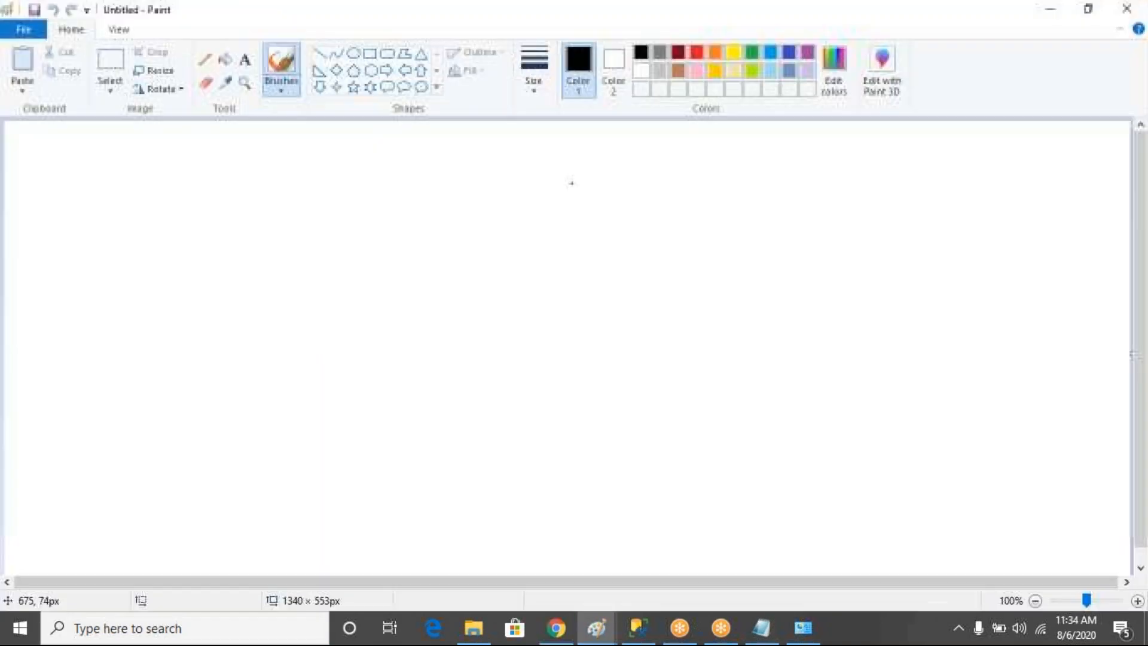
Draw a cloud callout about 379 × 368 px on the right half of the canvas with a rectangle about 217 × 169 px inside it.
{"action": "left_click", "coordinate": [421, 87]}
{"action": "mouse_move", "coordinate": [695, 153]}
{"action": "left_mouse_down"}
{"action": "mouse_move", "coordinate": [764, 195]}
{"action": "mouse_move", "coordinate": [1009, 438]}
{"action": "mouse_move", "coordinate": [1015, 461]}
{"action": "left_mouse_up"}
{"action": "left_click", "coordinate": [370, 55]}
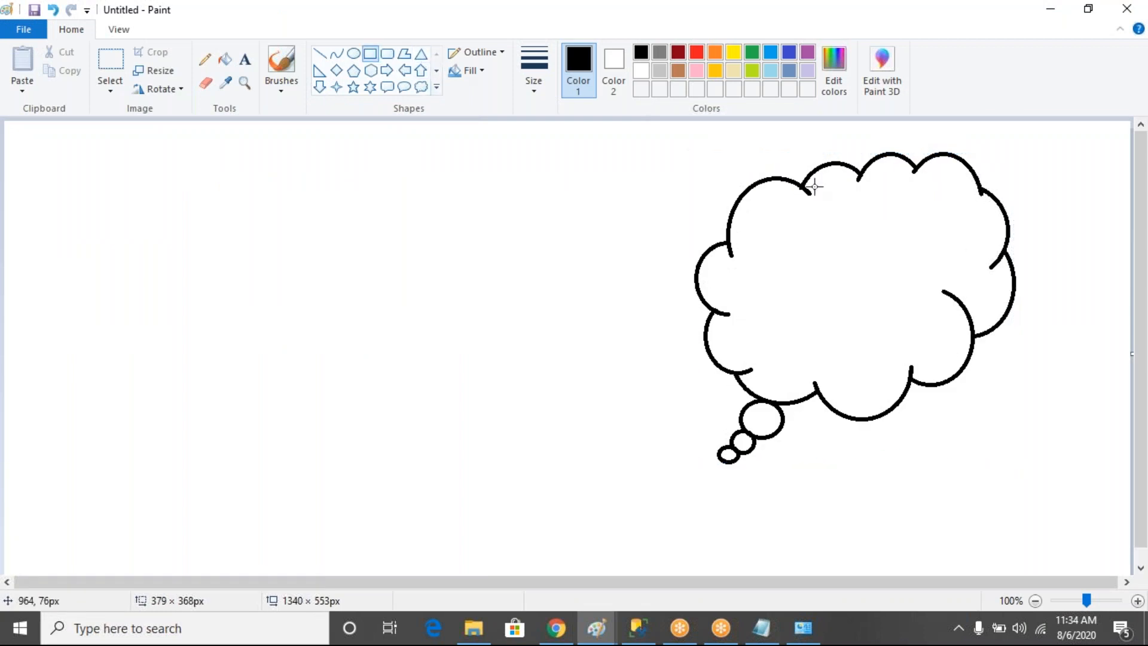
{"action": "left_click_drag", "start_coordinate": [770, 211], "coordinate": [950, 352]}
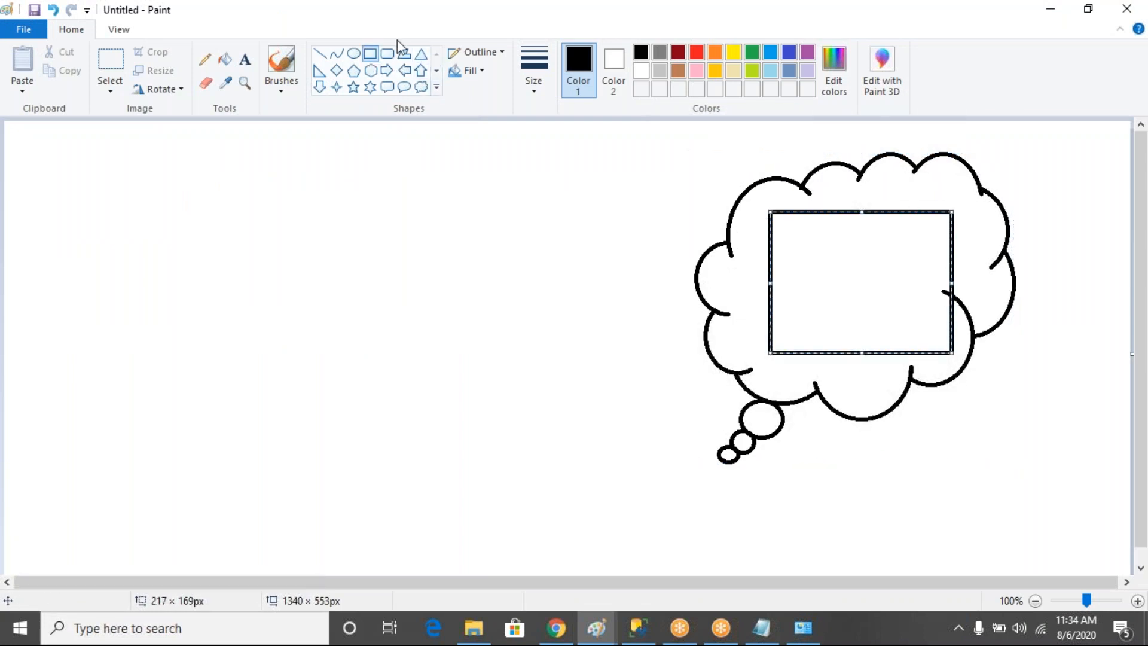
Draw four small rounded rectangles in a two-by-two arrangement inside the rectangle in the cloud.
{"action": "left_click", "coordinate": [387, 53]}
{"action": "left_click_drag", "start_coordinate": [782, 221], "coordinate": [828, 263]}
{"action": "left_click_drag", "start_coordinate": [789, 297], "coordinate": [831, 331]}
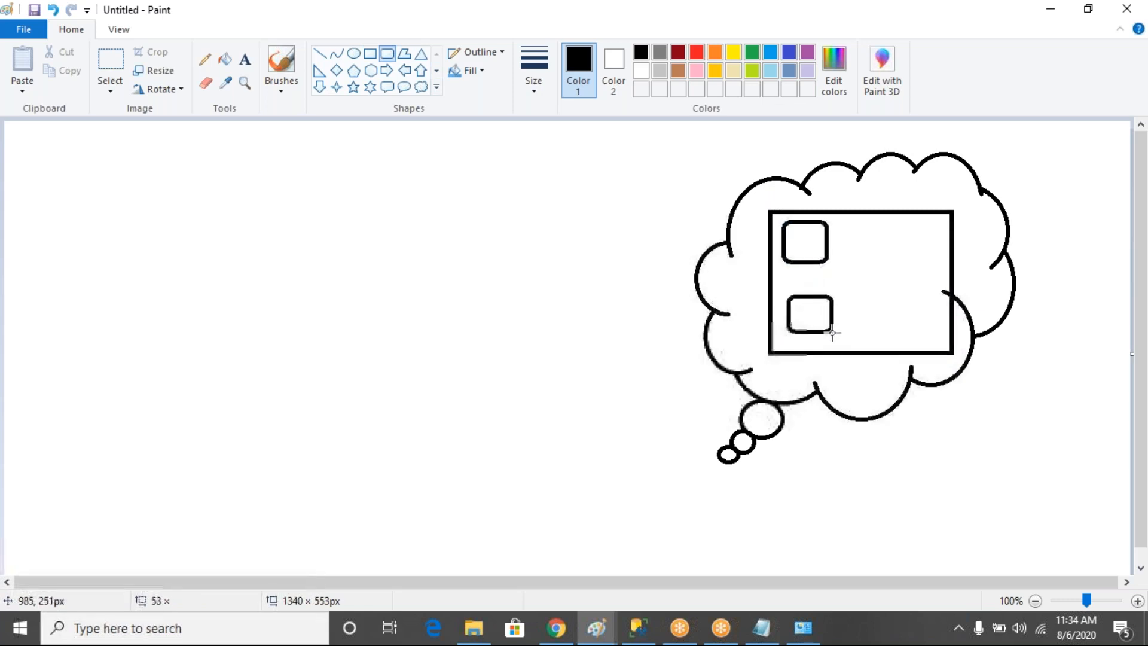
{"action": "left_click_drag", "start_coordinate": [881, 221], "coordinate": [909, 254]}
{"action": "left_click_drag", "start_coordinate": [886, 299], "coordinate": [921, 338]}
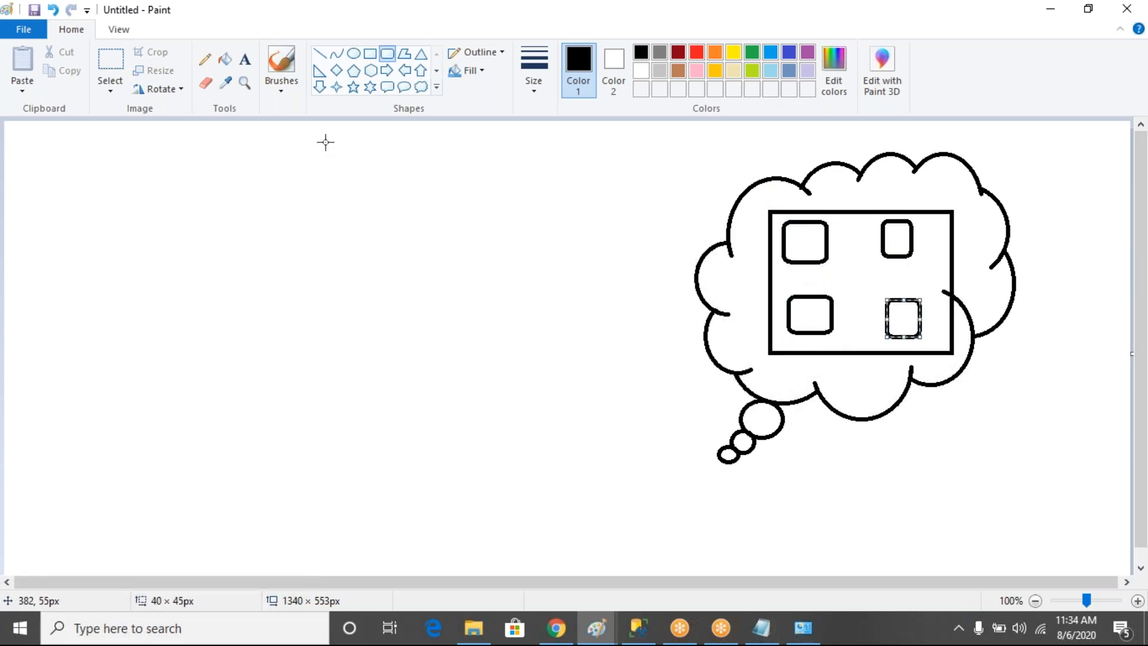
Label the upper two rounded rectangles inside the cloud "blob" and "table".
{"action": "left_click", "coordinate": [245, 59]}
{"action": "left_click_drag", "start_coordinate": [783, 234], "coordinate": [906, 267]}
{"action": "type", "text": "blob"}
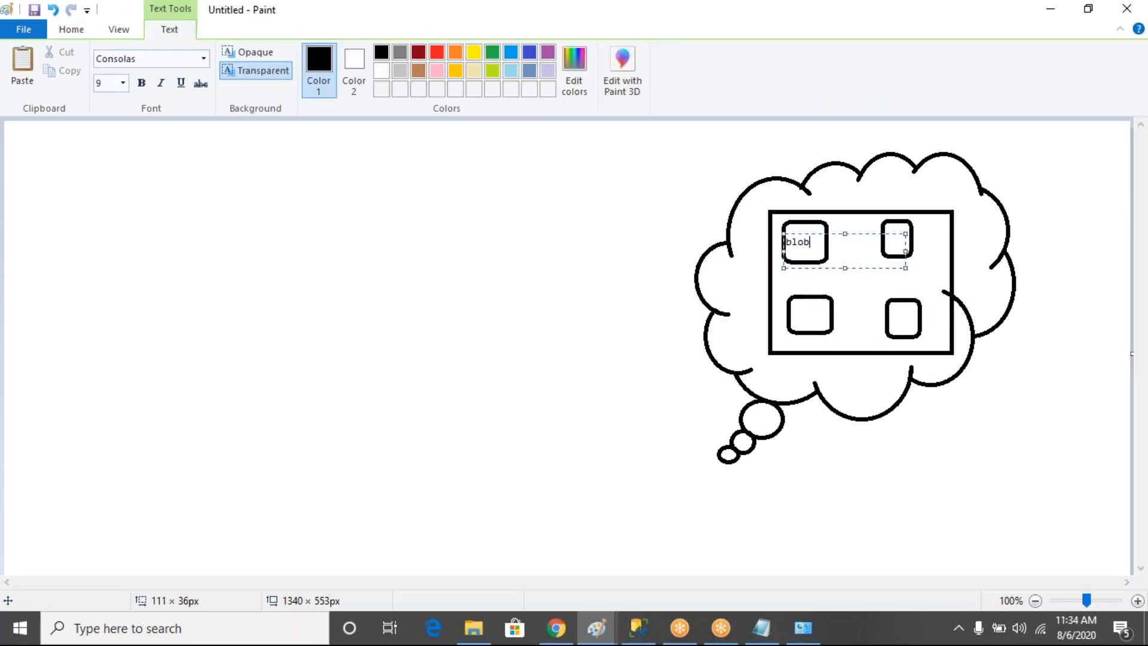
{"action": "left_click", "coordinate": [936, 239]}
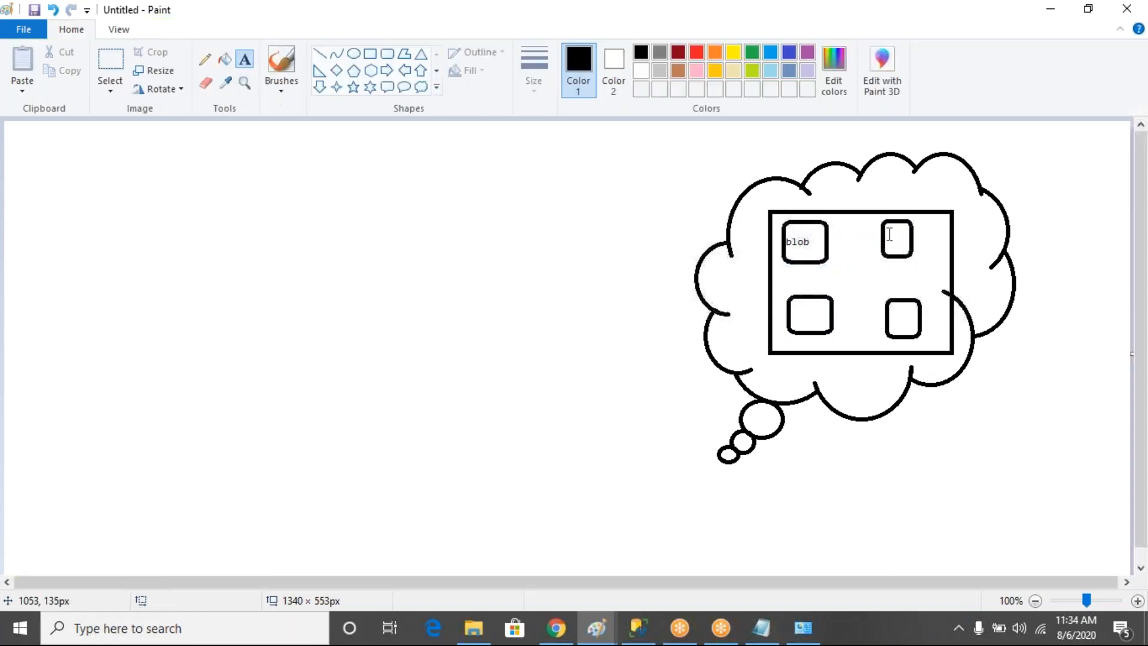
{"action": "left_click", "coordinate": [887, 233]}
{"action": "type", "text": "table"}
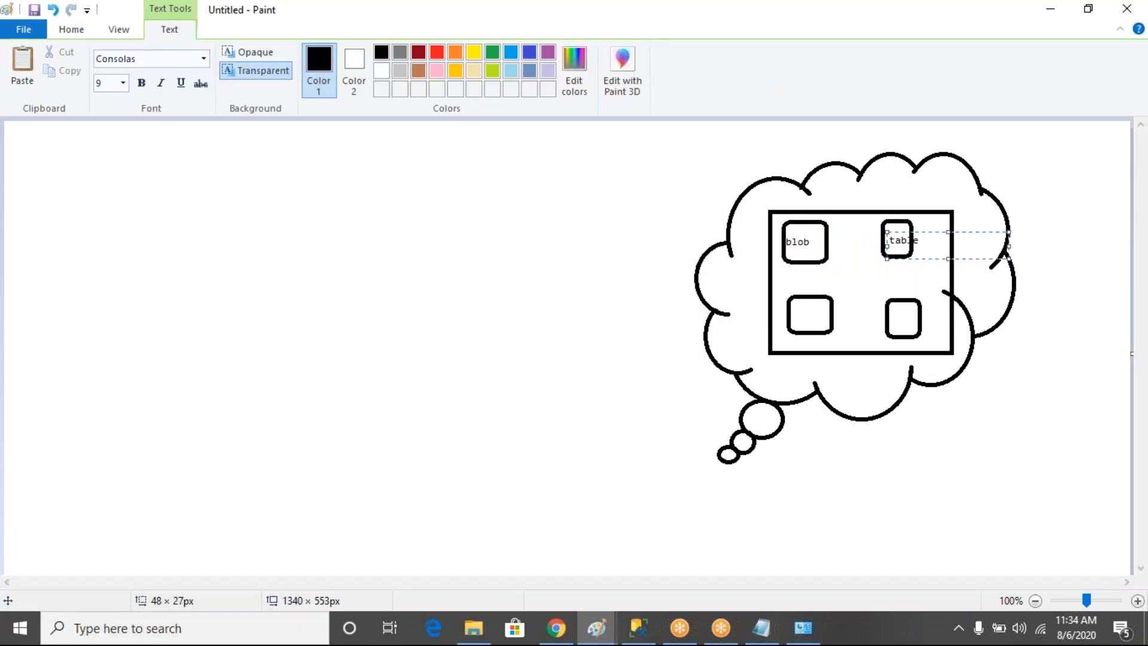
Label the lower two rounded rectangles inside the cloud "fileshare" and "quese".
{"action": "left_click", "coordinate": [793, 306]}
{"action": "left_click_drag", "start_coordinate": [794, 306], "coordinate": [916, 357]}
{"action": "type", "text": "files"}
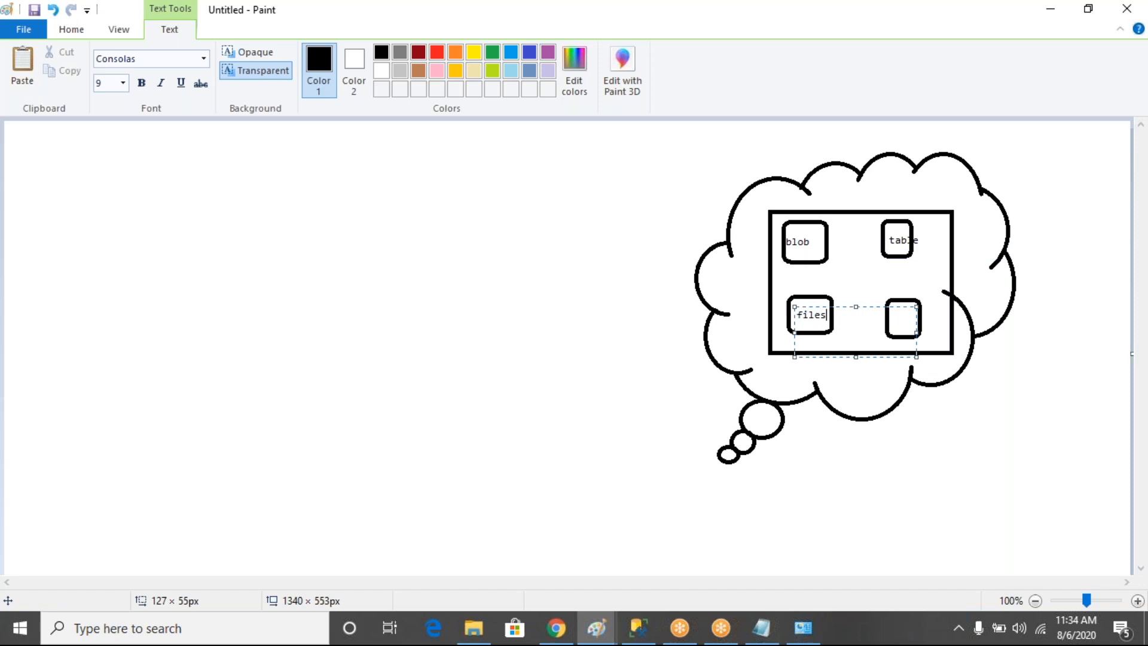
{"action": "type", "text": "hare"}
{"action": "left_click", "coordinate": [903, 297]}
{"action": "left_click_drag", "start_coordinate": [886, 304], "coordinate": [1009, 331]}
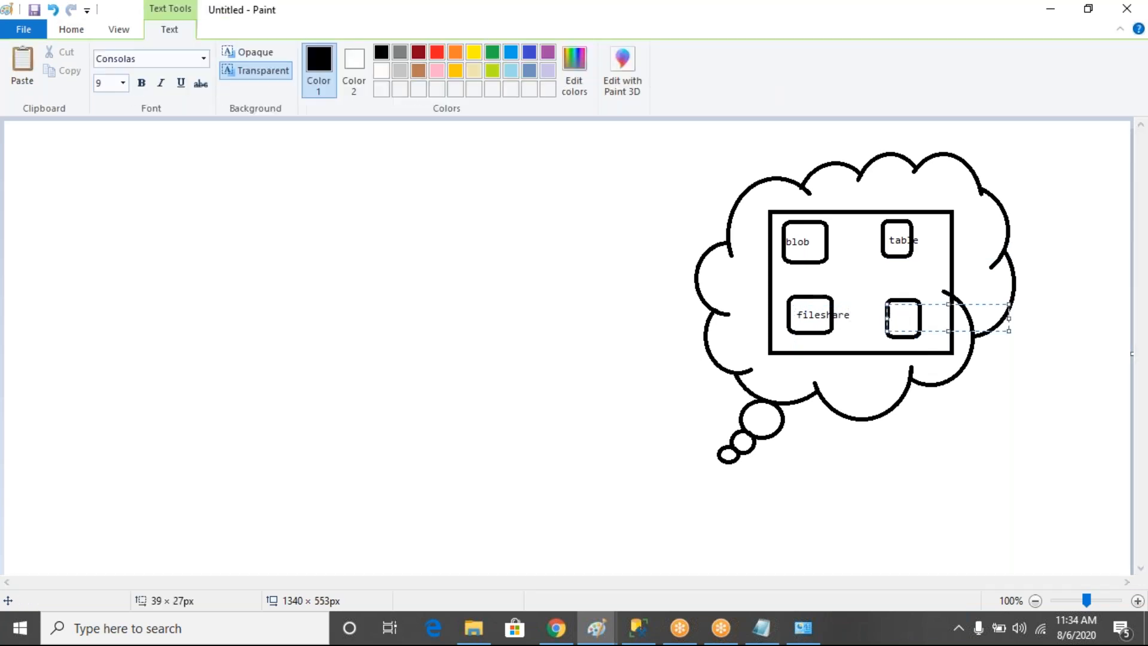
{"action": "type", "text": "quese"}
{"action": "left_click", "coordinate": [599, 346]}
Draw a rectangle about 455 × 328 px left of the cloud, with a narrow bar along its top edge joined to the cloud by a line.
{"action": "left_click", "coordinate": [370, 54]}
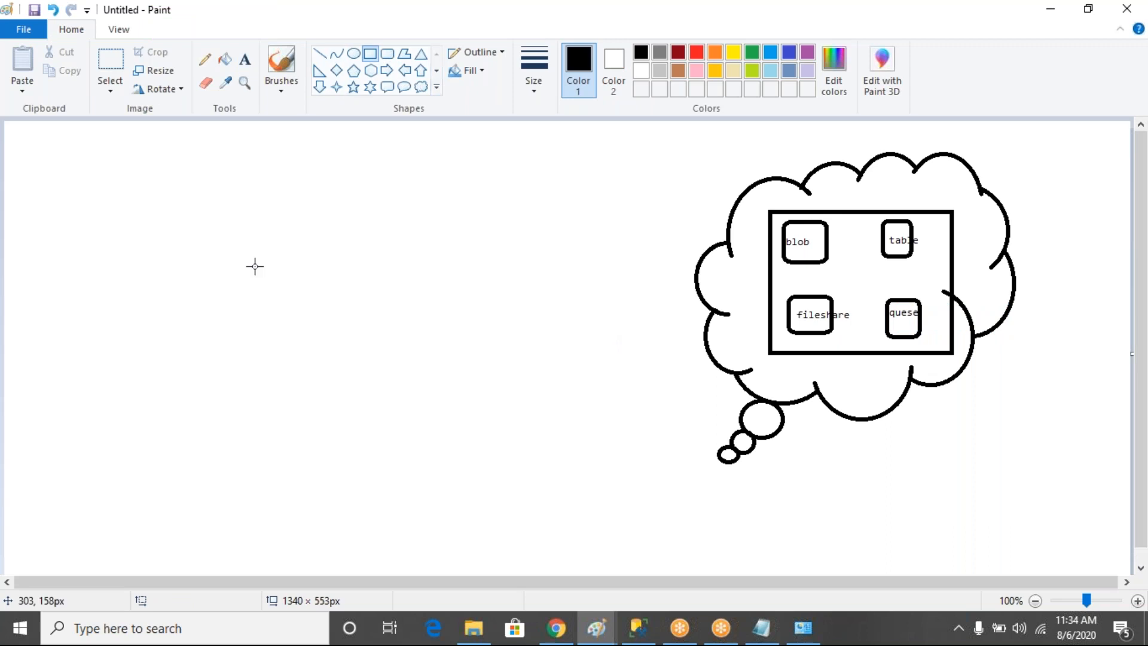
{"action": "left_click_drag", "start_coordinate": [107, 216], "coordinate": [491, 492]}
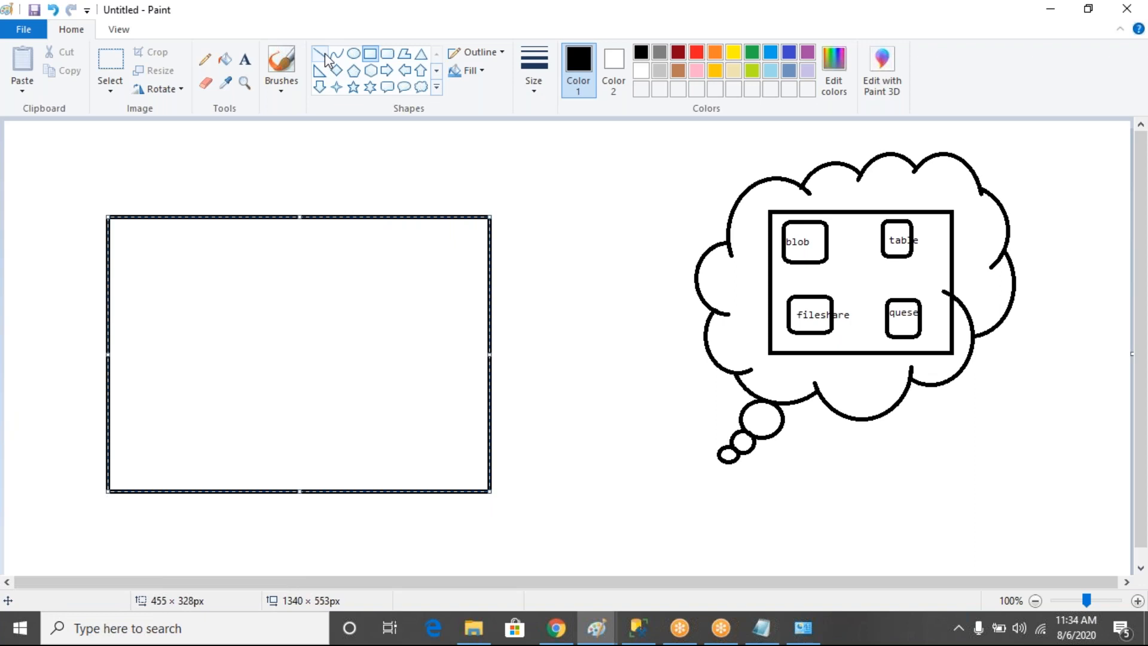
{"action": "left_click", "coordinate": [371, 53]}
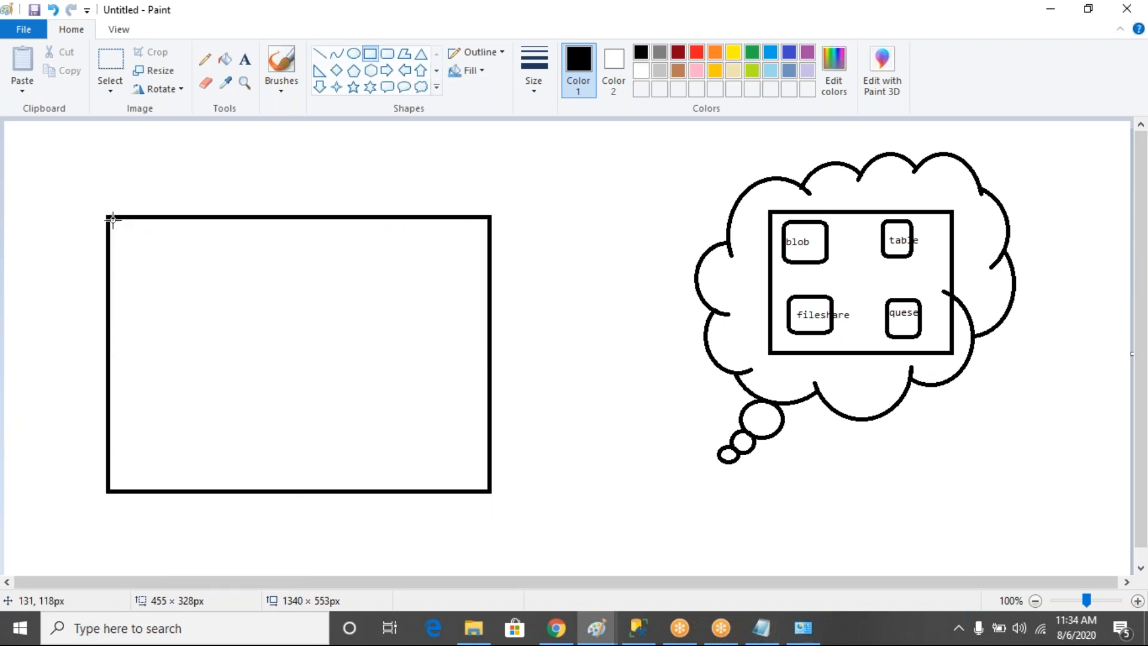
{"action": "mouse_move", "coordinate": [110, 220]}
{"action": "left_mouse_down"}
{"action": "mouse_move", "coordinate": [387, 248]}
{"action": "mouse_move", "coordinate": [729, 231]}
{"action": "left_mouse_up"}
{"action": "left_click", "coordinate": [319, 53]}
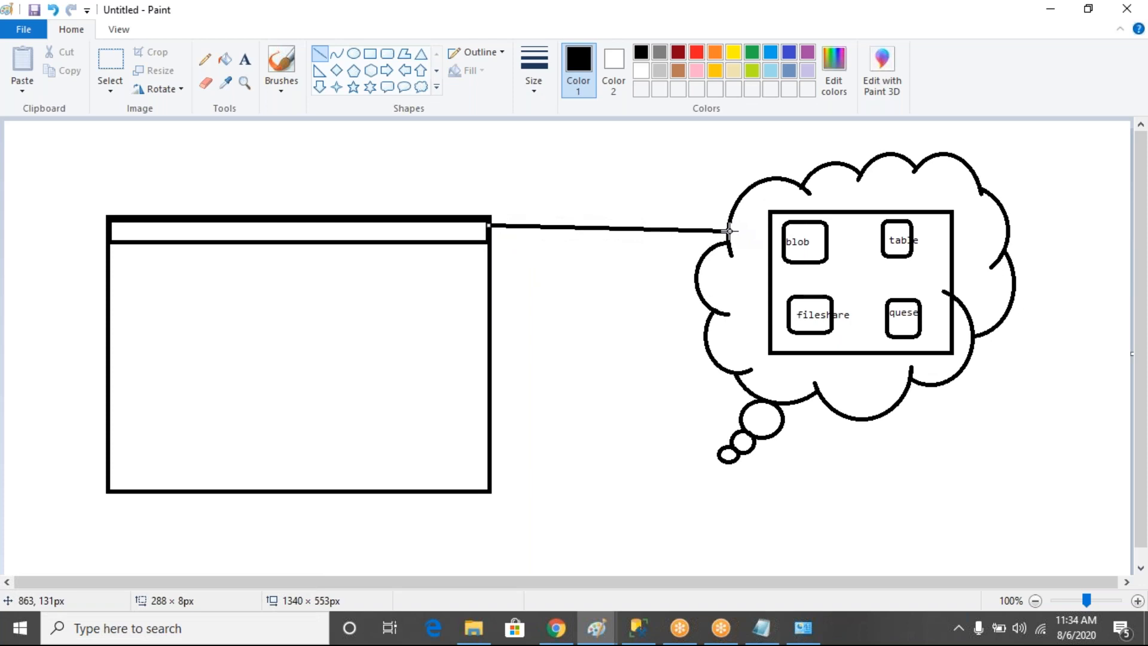
Draw a rectangle about 212 × 105 px in the large rectangle's lower left and label it "storage explorer" above.
{"action": "left_click", "coordinate": [371, 53]}
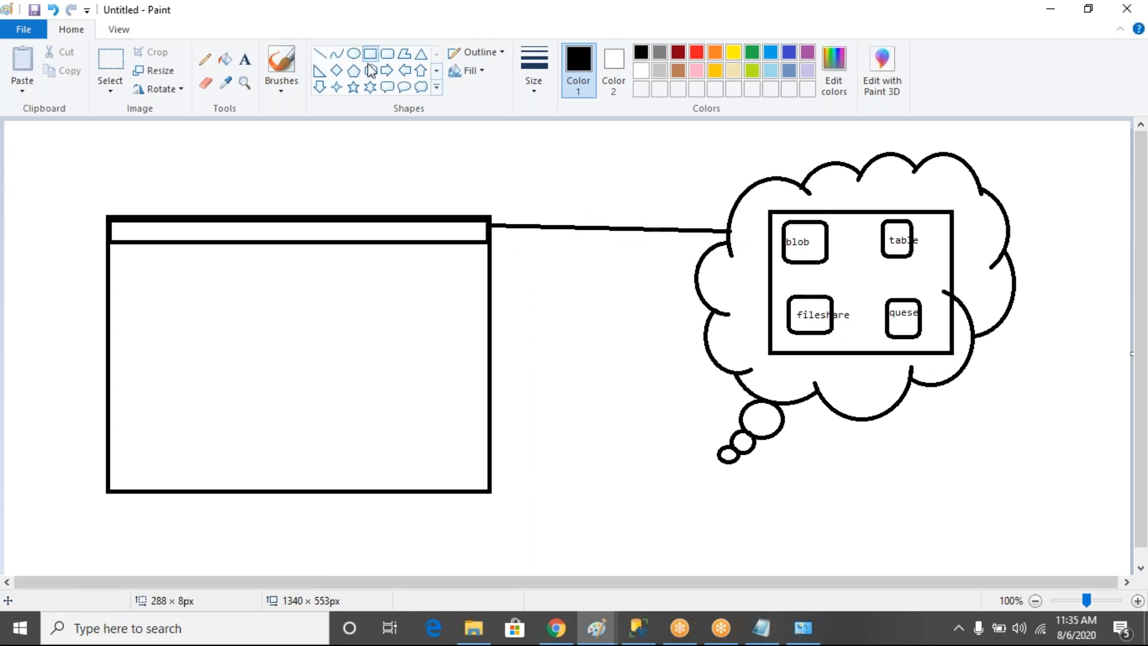
{"action": "left_click_drag", "start_coordinate": [144, 386], "coordinate": [323, 475]}
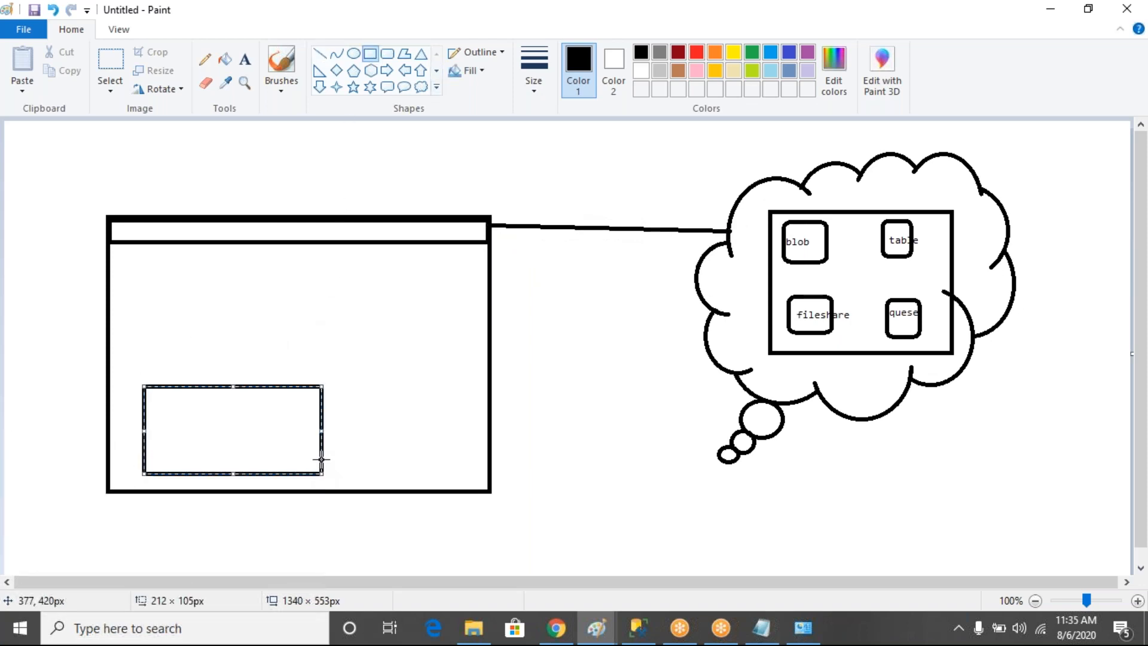
{"action": "left_click", "coordinate": [245, 60]}
{"action": "left_click_drag", "start_coordinate": [161, 353], "coordinate": [281, 375]}
{"action": "type", "text": "storage explorer"}
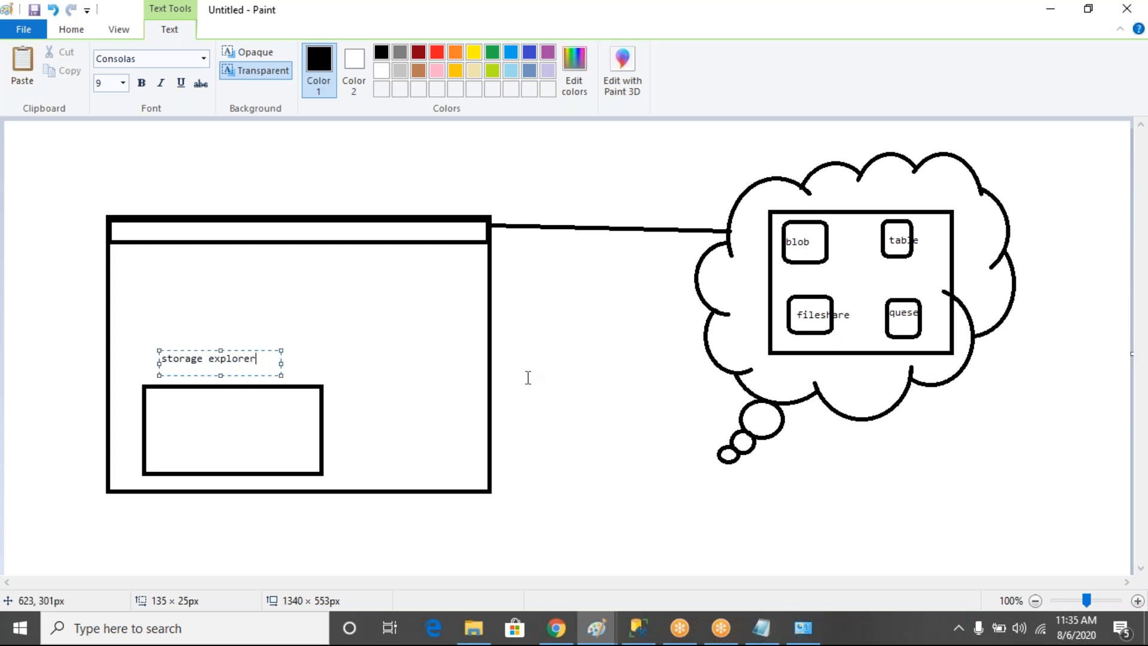
{"action": "left_click", "coordinate": [525, 377]}
Draw a straight line from the storage explorer box to the left edge of the rectangle in the cloud.
{"action": "left_click", "coordinate": [321, 62]}
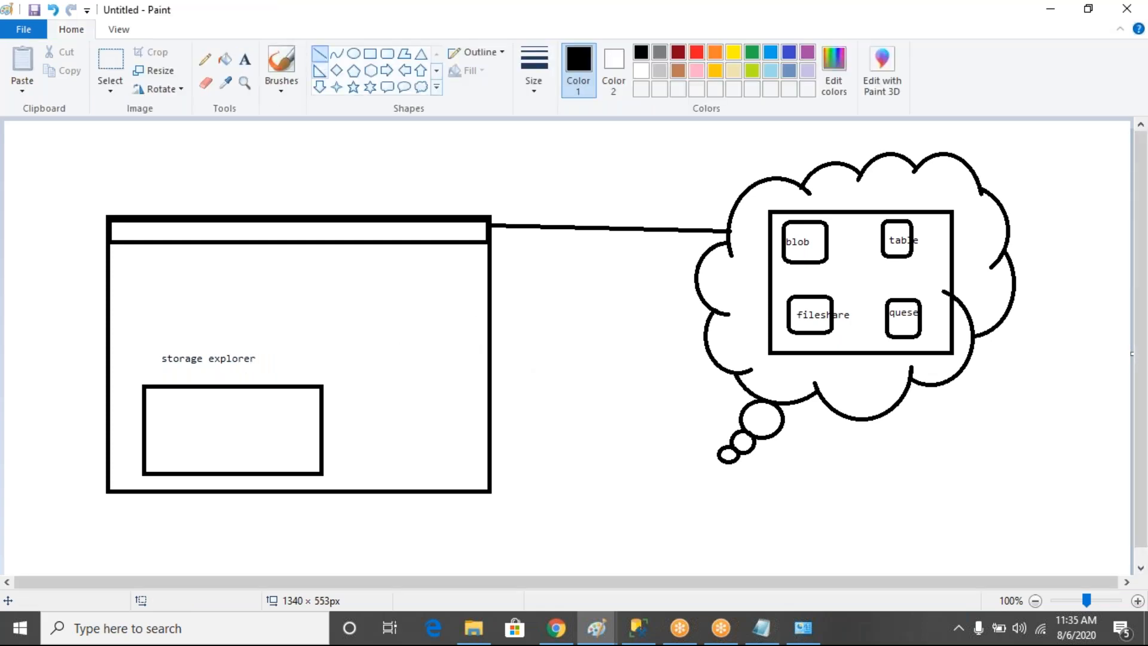
{"action": "left_click_drag", "start_coordinate": [320, 430], "coordinate": [769, 284]}
{"action": "left_click_drag", "start_coordinate": [866, 255], "coordinate": [769, 296]}
Add the label "storage account" above the rectangle inside the cloud.
{"action": "left_click", "coordinate": [245, 58]}
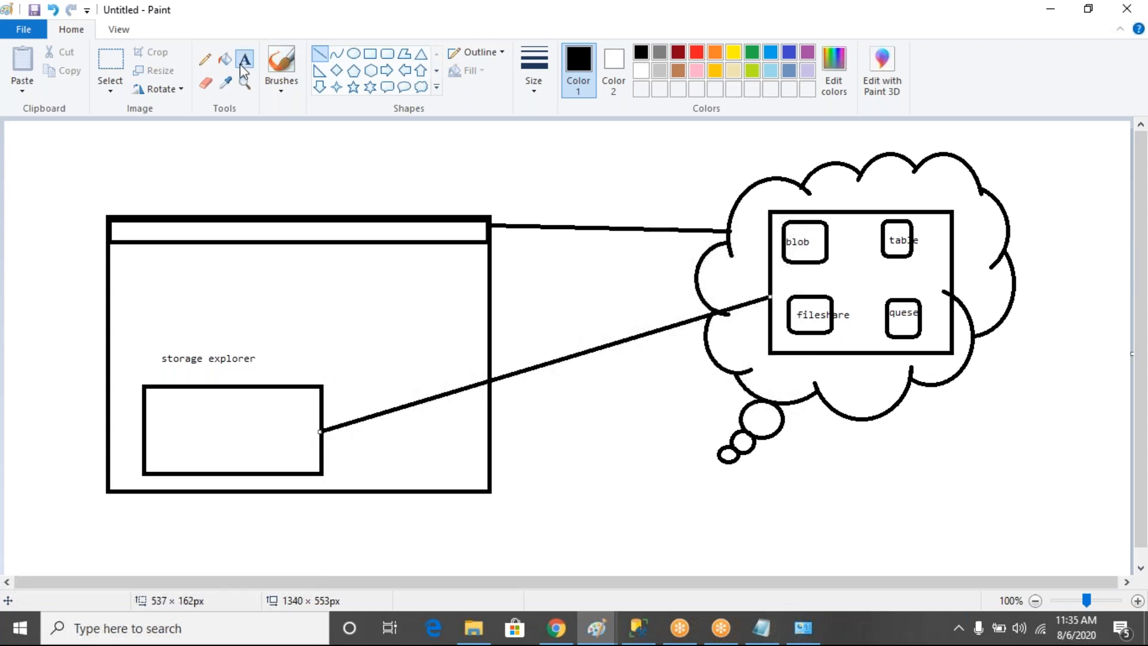
{"action": "left_click_drag", "start_coordinate": [832, 180], "coordinate": [920, 202]}
{"action": "type", "text": "storage"}
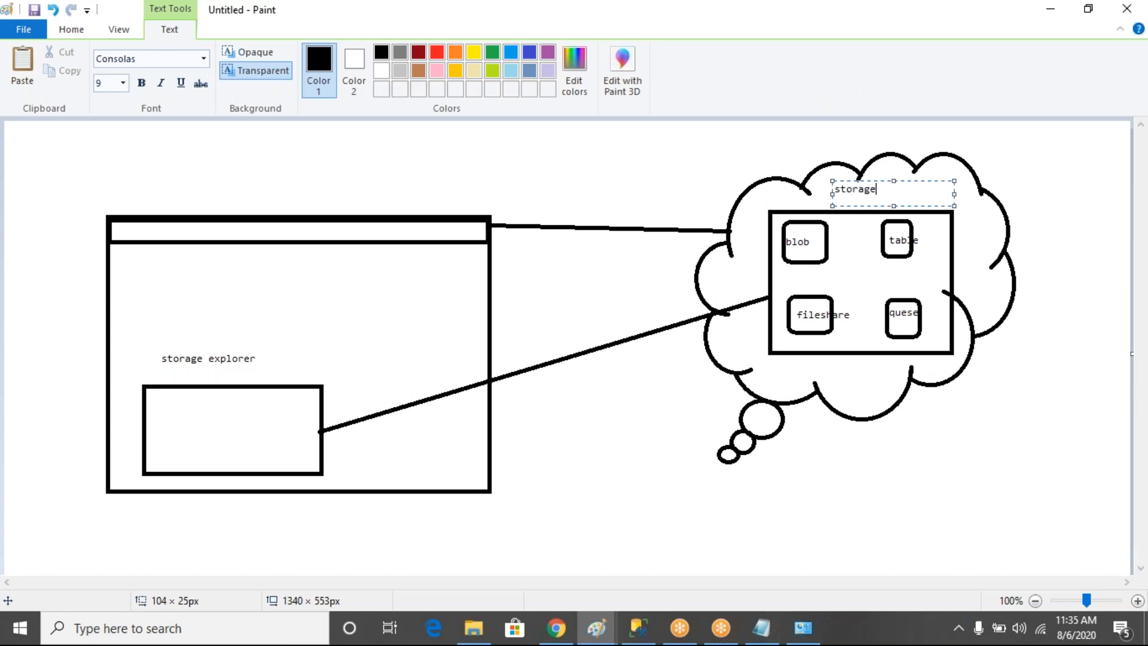
{"action": "type", "text": " account"}
{"action": "left_click", "coordinate": [661, 416]}
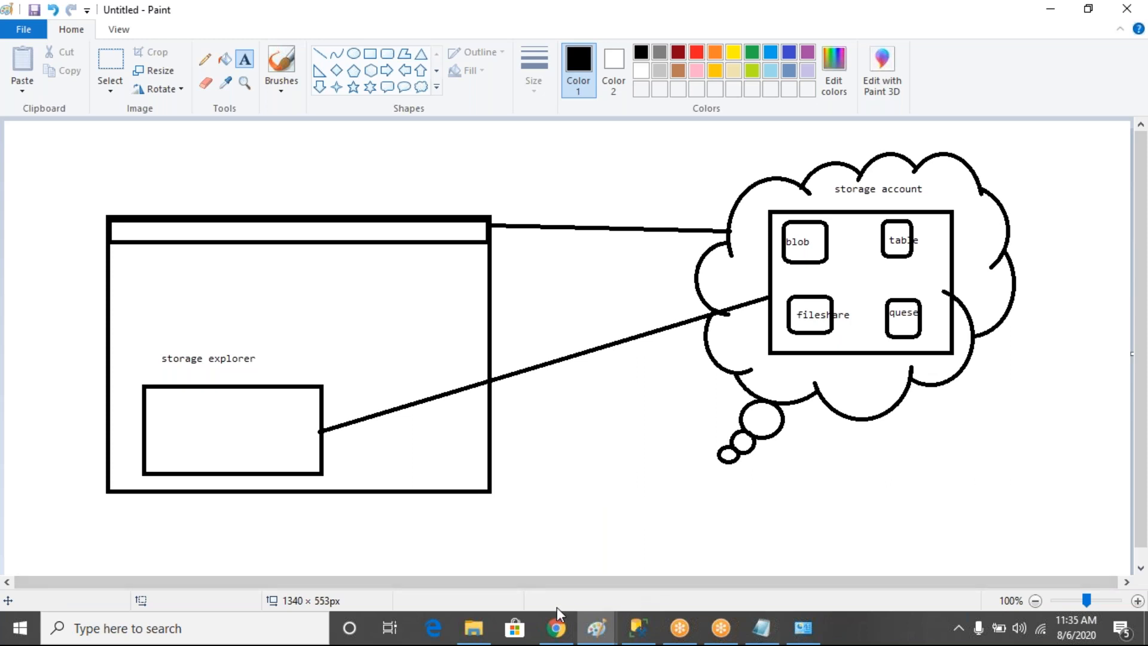
Run StorageExplorer (3).exe from Chrome's downloads and install it for the current user only, accepting the license and the default folders.
{"action": "left_click", "coordinate": [565, 632]}
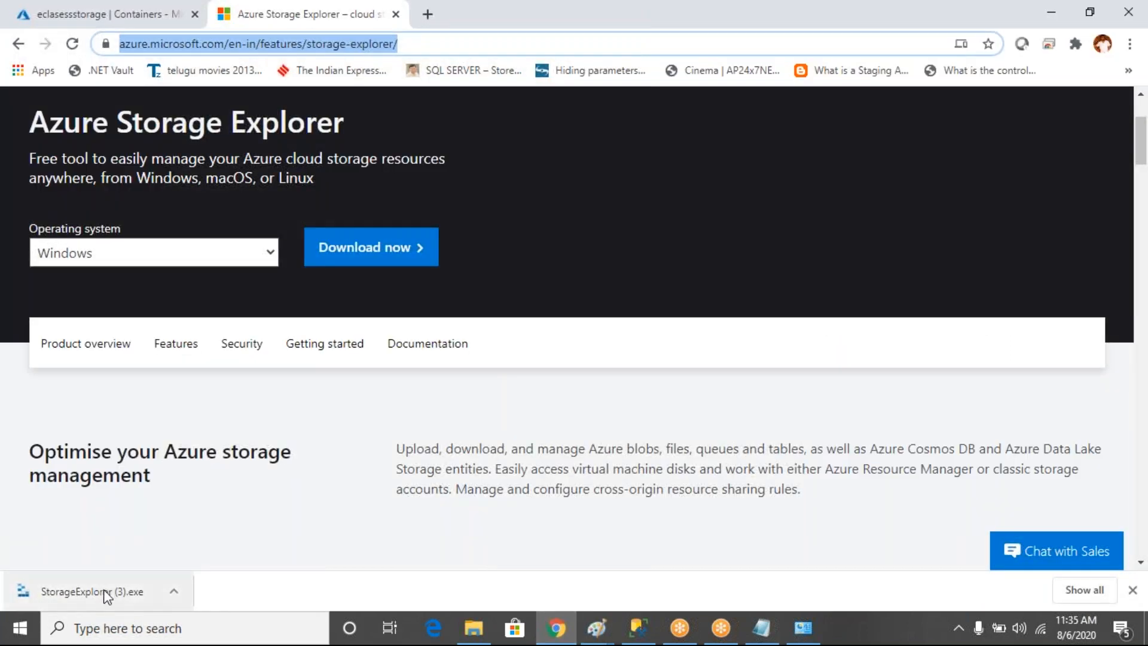
{"action": "left_click", "coordinate": [103, 589]}
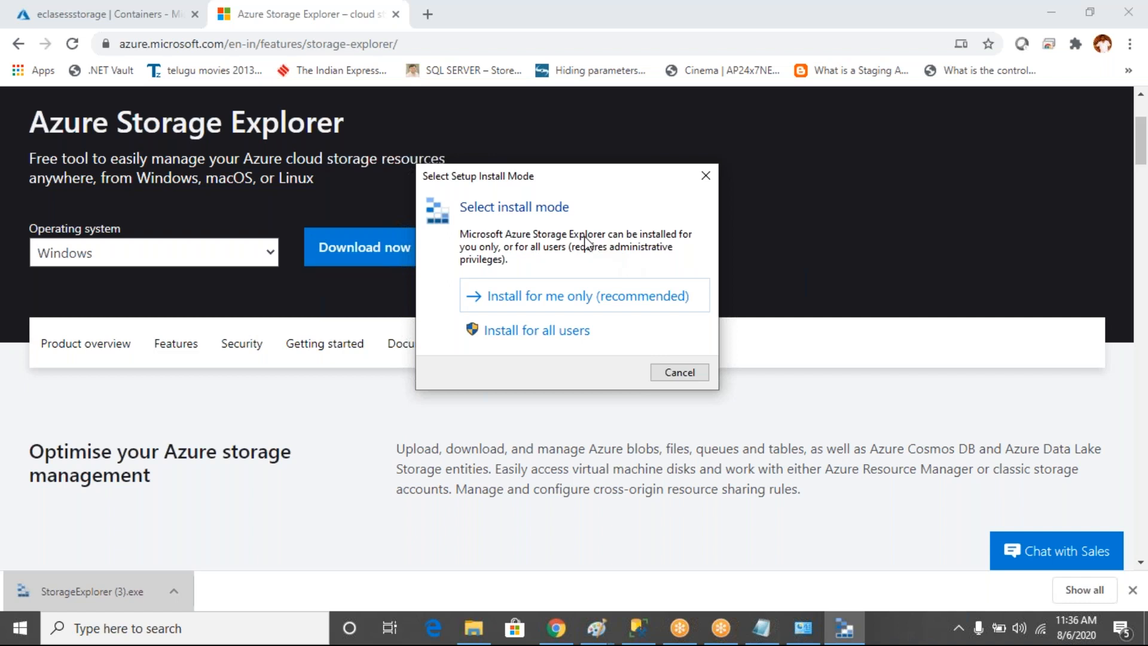
{"action": "left_click", "coordinate": [590, 303]}
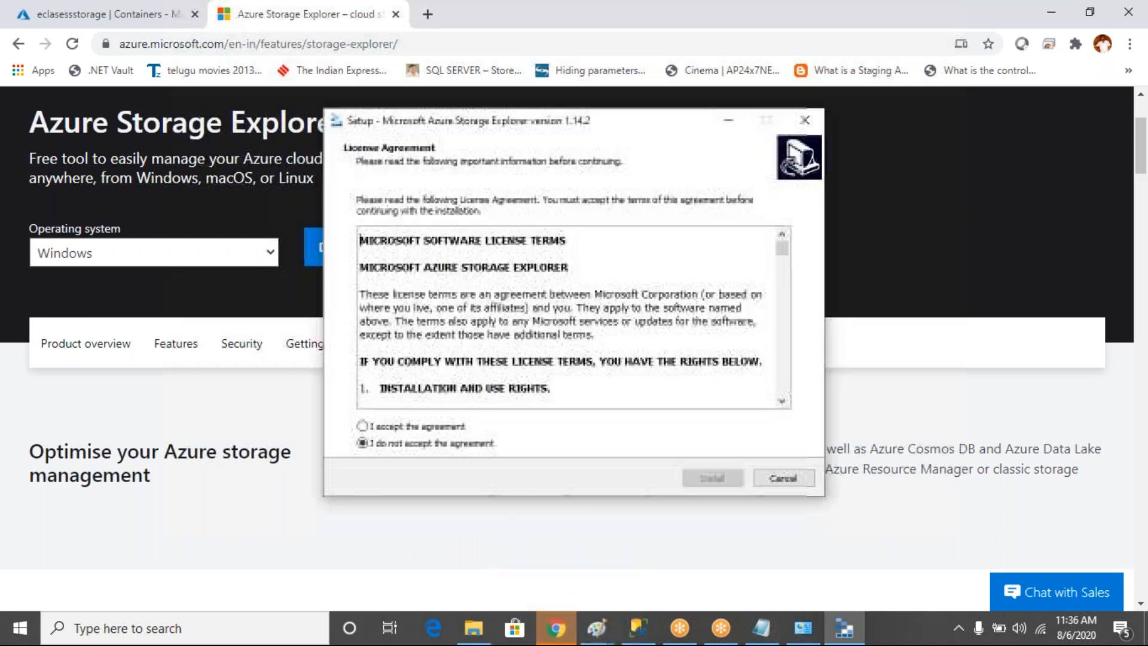
{"action": "left_click", "coordinate": [365, 426]}
{"action": "left_click", "coordinate": [727, 479]}
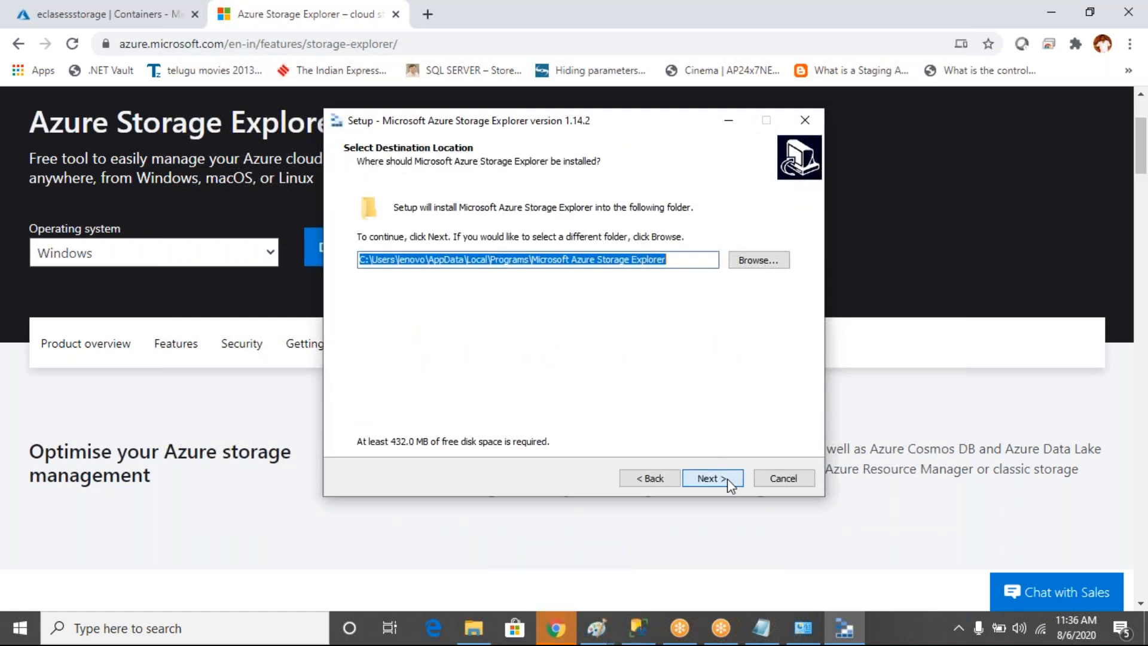
{"action": "left_click", "coordinate": [727, 479]}
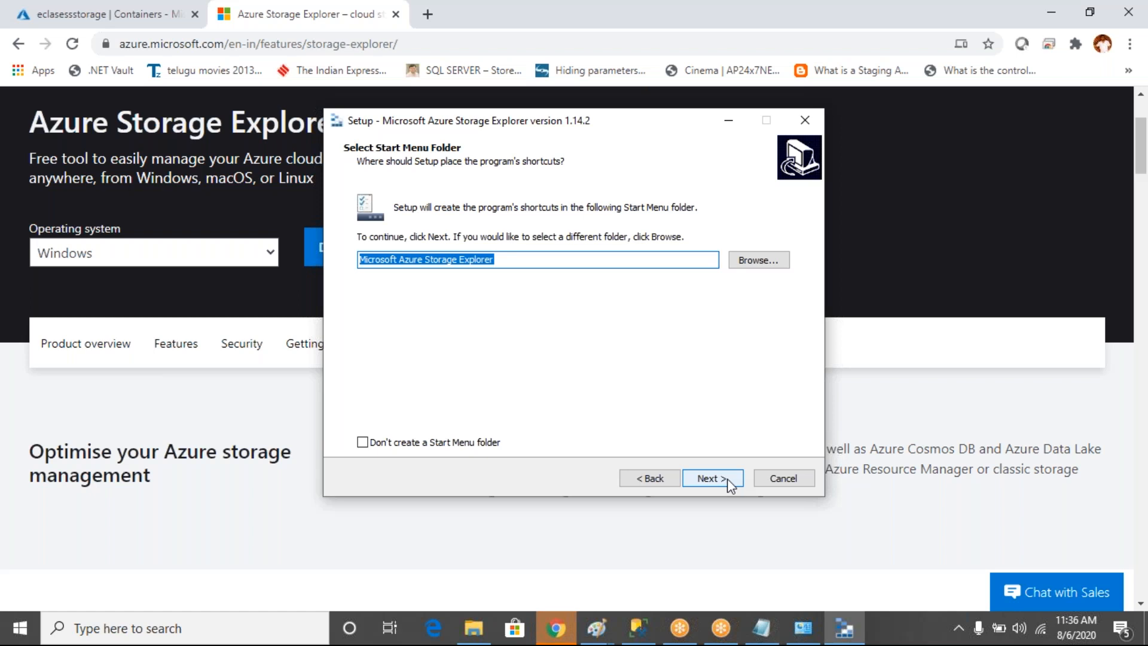
{"action": "left_click", "coordinate": [727, 478]}
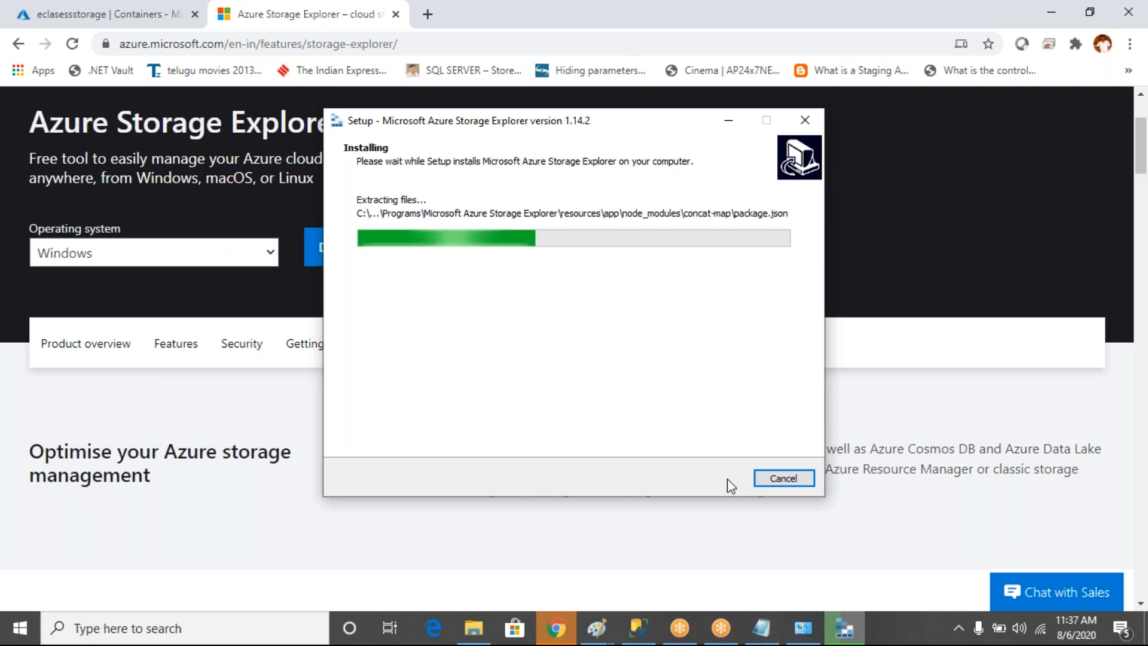
Switch to the AUGAZURE notes in Notepad and highlight the Quese line and its message-storing description.
{"action": "left_click", "coordinate": [750, 642]}
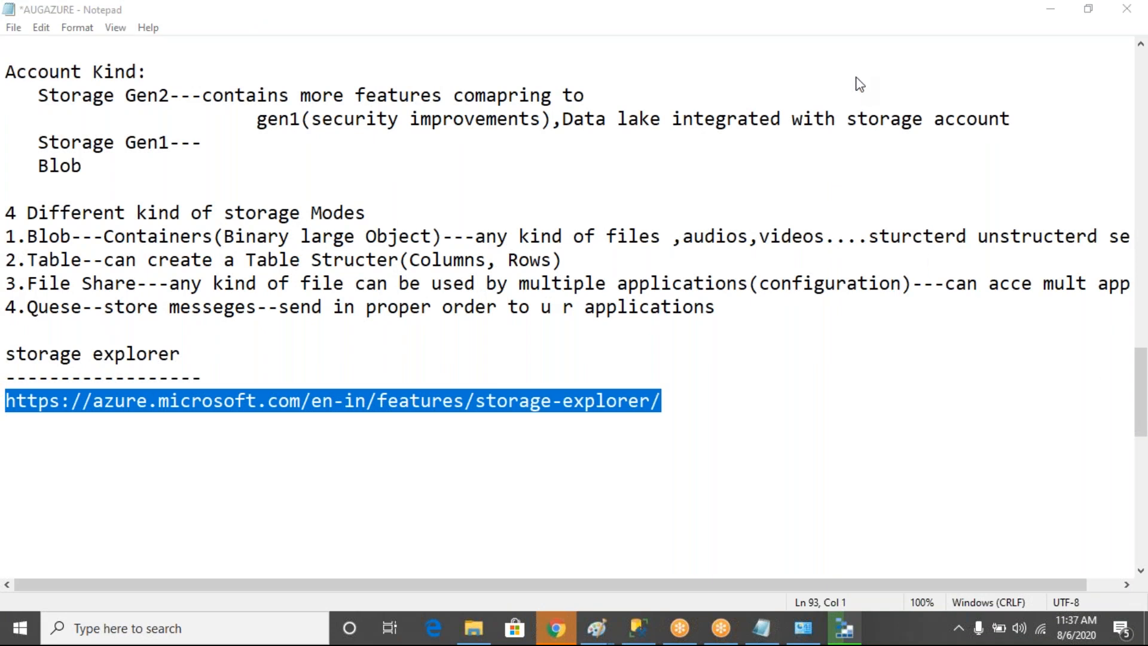
{"action": "left_click", "coordinate": [677, 438]}
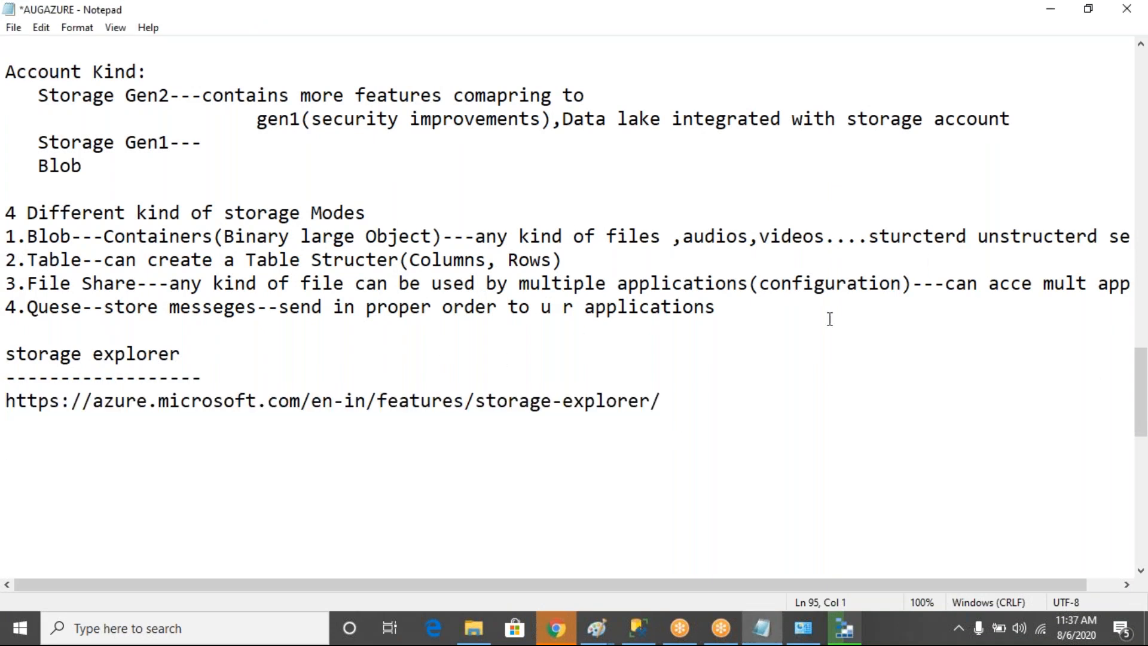
{"action": "left_click_drag", "start_coordinate": [717, 308], "coordinate": [29, 309]}
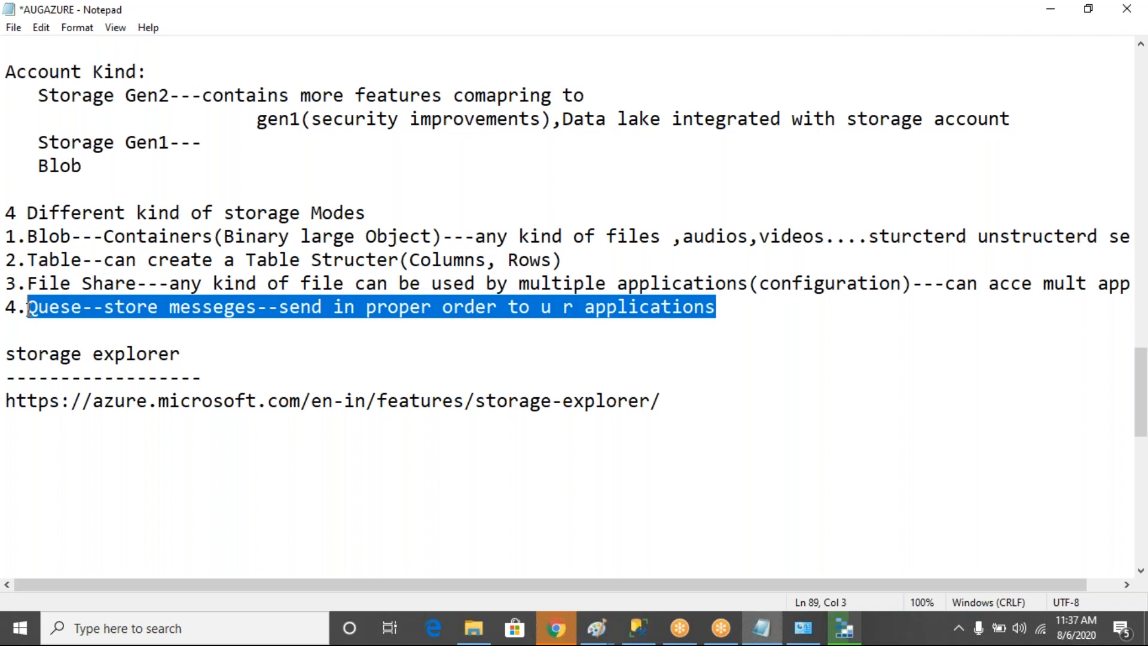
{"action": "left_click", "coordinate": [93, 309]}
{"action": "left_click_drag", "start_coordinate": [108, 309], "coordinate": [272, 315]}
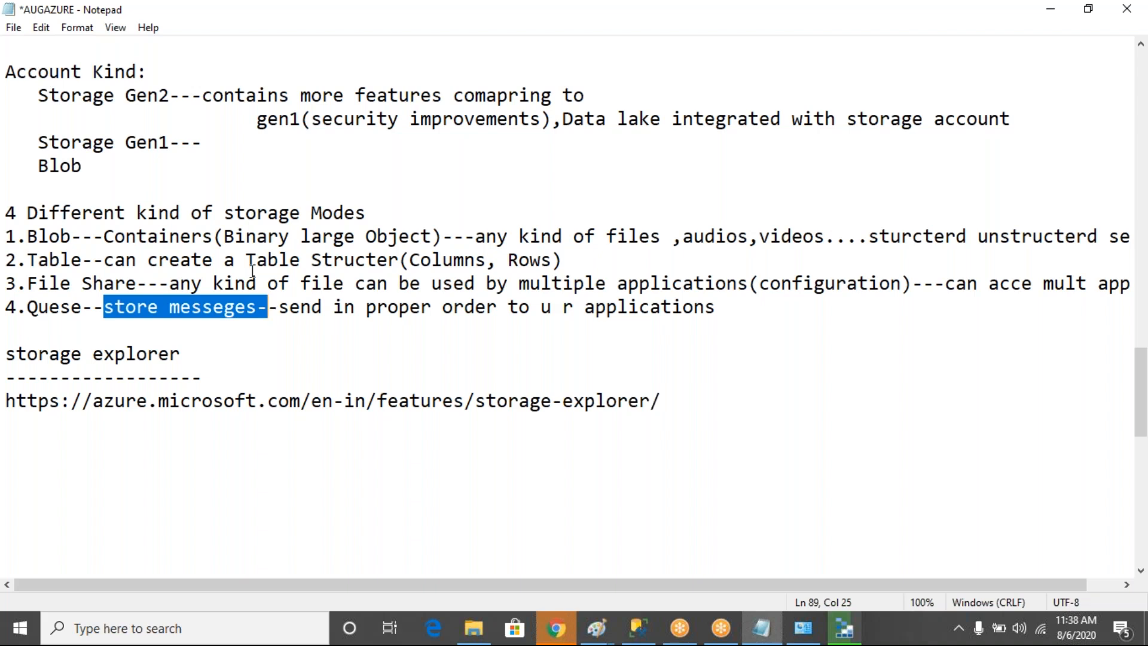
Check the Storage Explorer installer's progress and switch back to the diagram in Paint.
{"action": "mouse_move", "coordinate": [562, 637]}
{"action": "left_click", "coordinate": [846, 626]}
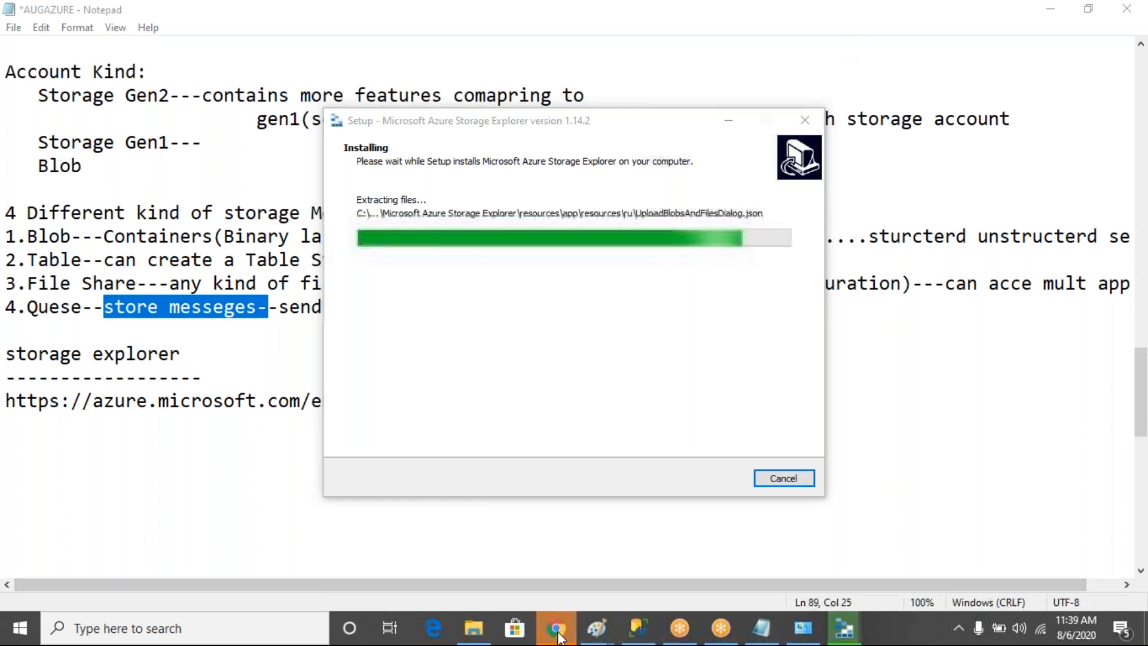
{"action": "mouse_move", "coordinate": [557, 635]}
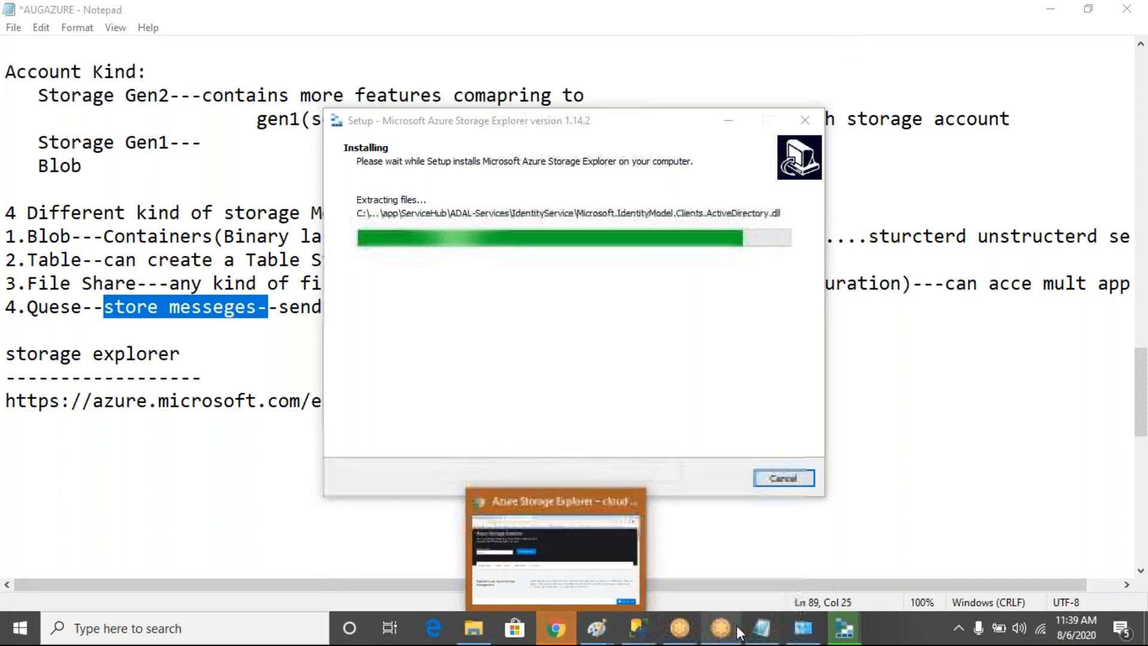
{"action": "mouse_move", "coordinate": [598, 634]}
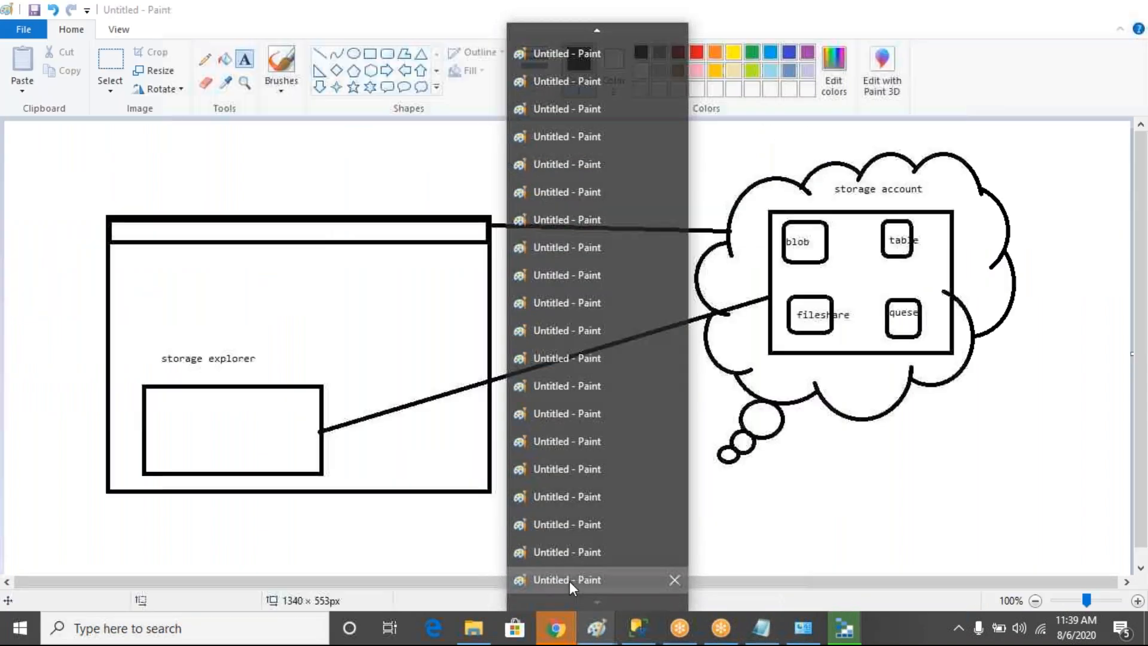
{"action": "left_click", "coordinate": [569, 580]}
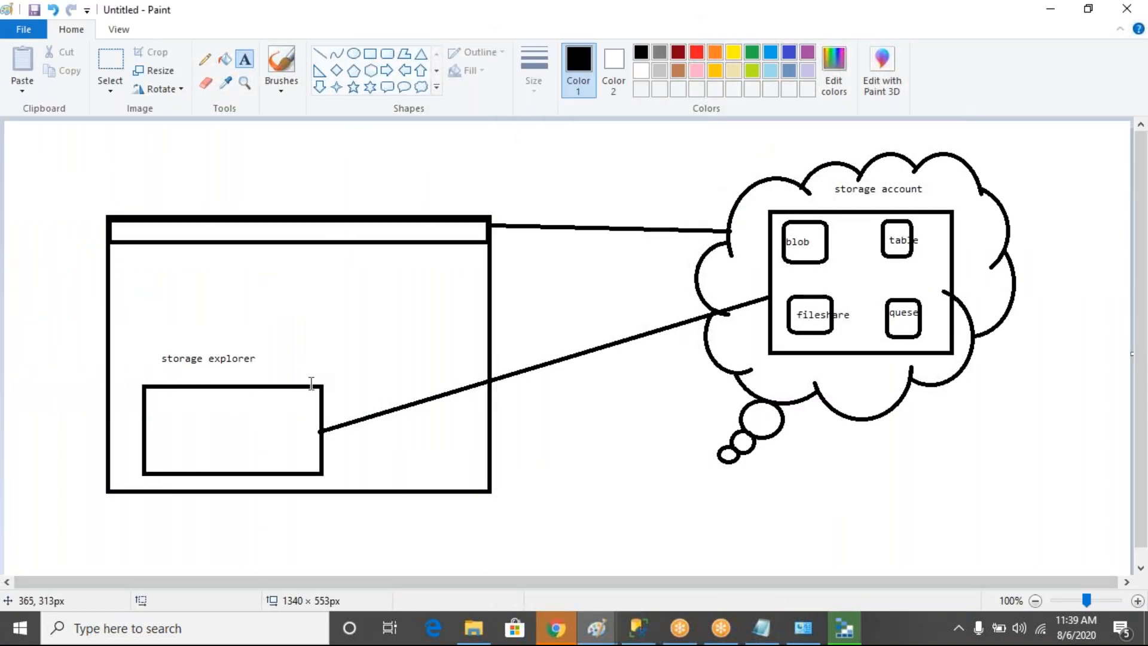
Label the lower connecting line "Authentication method" and place the text "Azure.com" in the bar atop the large rectangle.
{"action": "left_click_drag", "start_coordinate": [525, 330], "coordinate": [656, 345]}
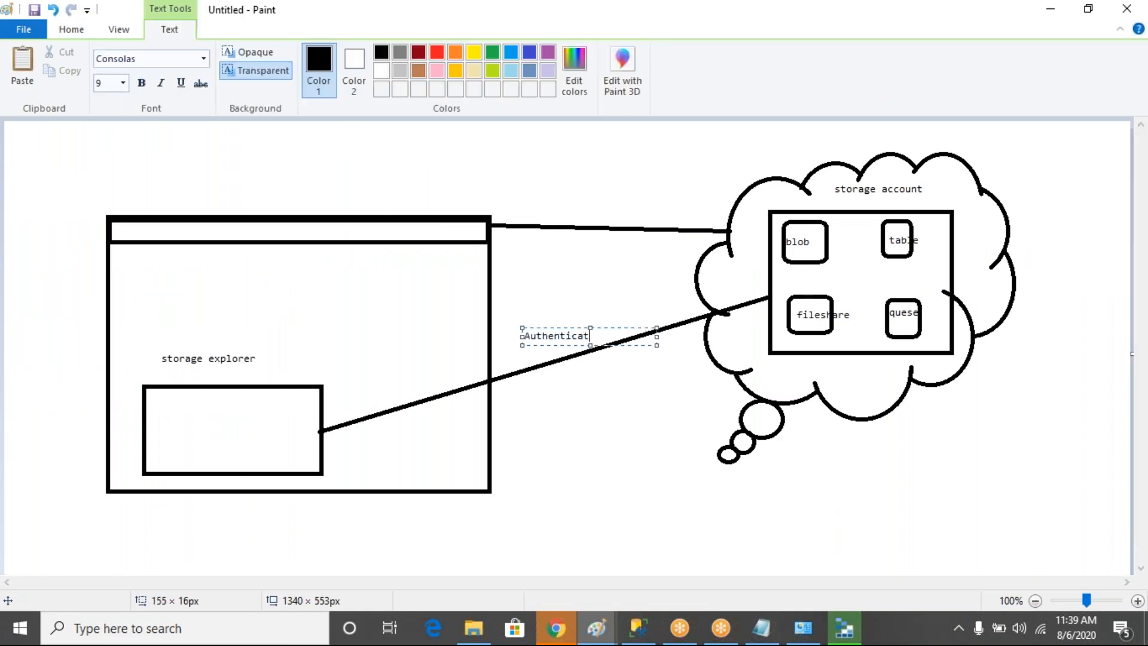
{"action": "type", "text": "Authentication method"}
{"action": "left_click_drag", "start_coordinate": [124, 229], "coordinate": [309, 243]}
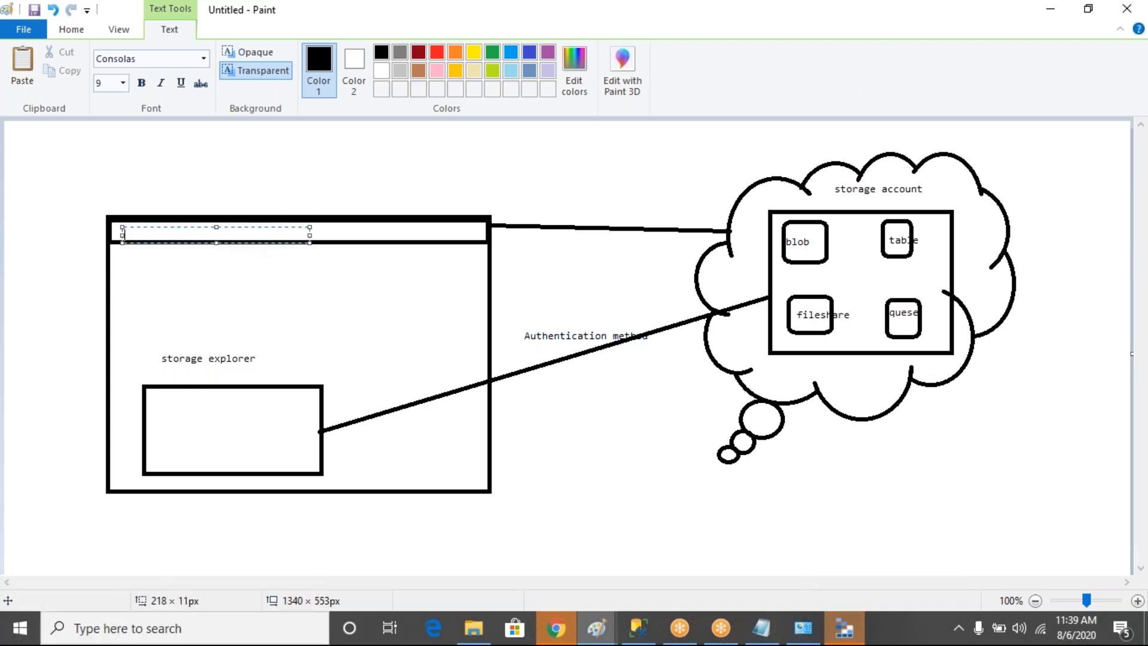
{"action": "type", "text": "Azure.com"}
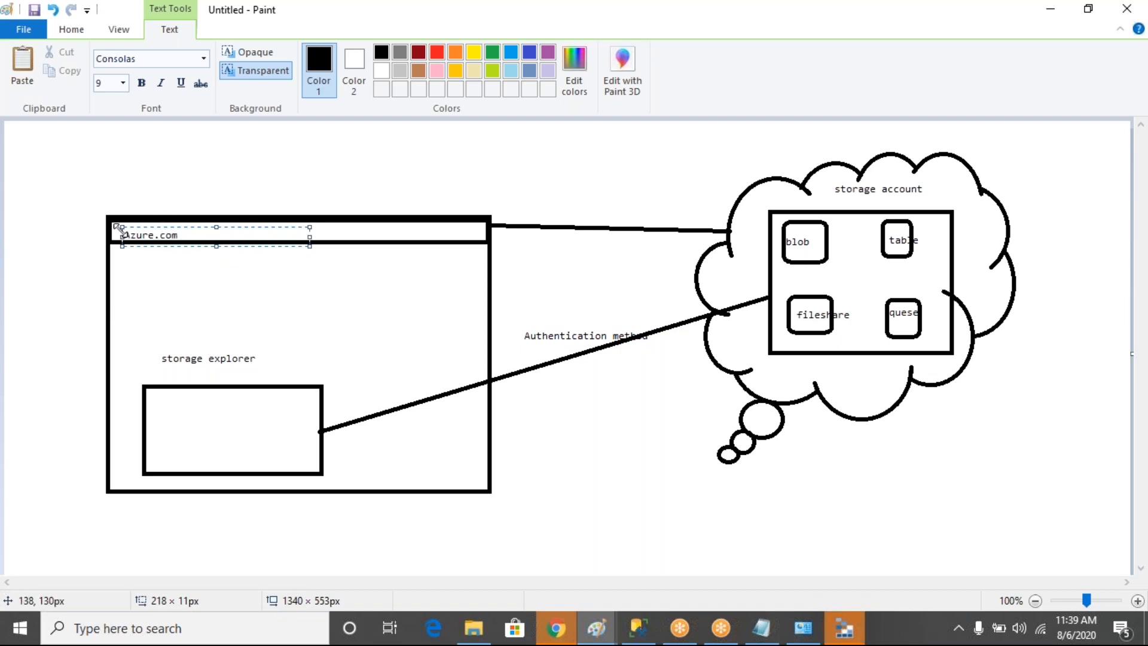
{"action": "left_click_drag", "start_coordinate": [120, 228], "coordinate": [114, 223]}
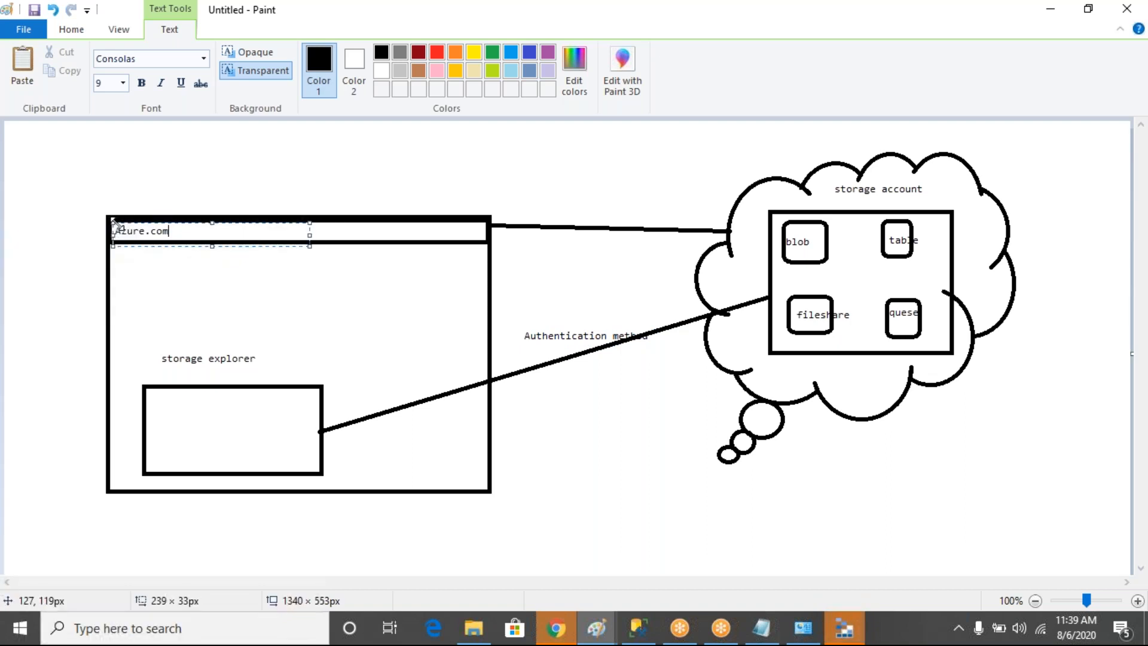
Label the upper connecting line between the Azure.com bar and the cloud "mail id and Password".
{"action": "left_click_drag", "start_coordinate": [533, 194], "coordinate": [617, 202]}
{"action": "type", "text": "mail id a"}
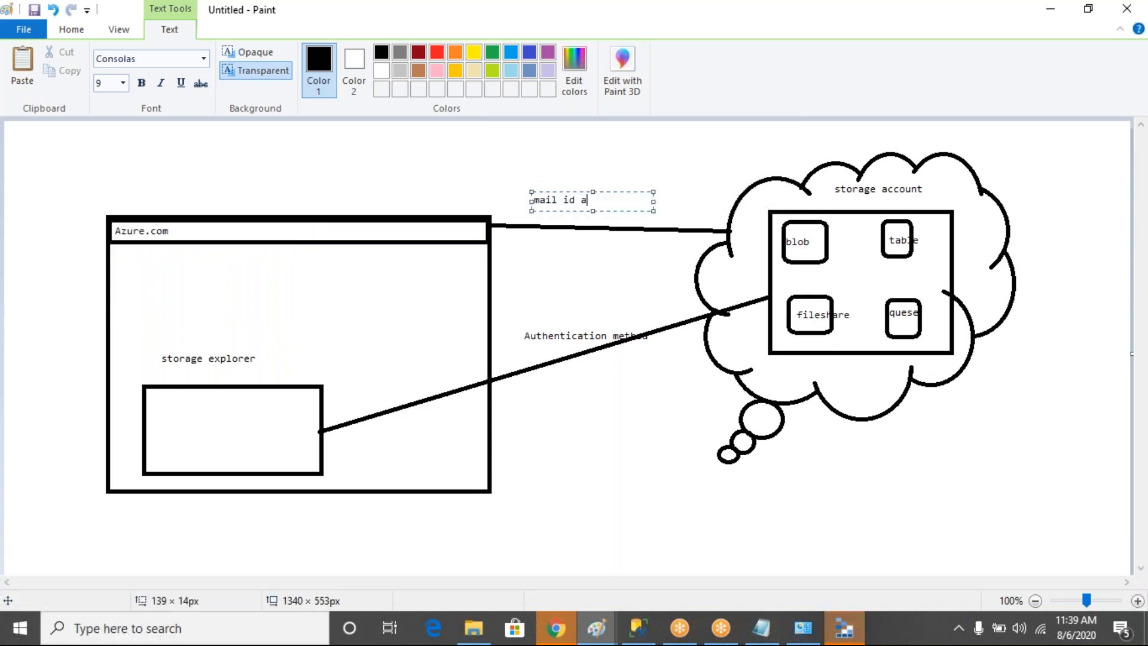
{"action": "type", "text": "nd Password"}
{"action": "left_click", "coordinate": [615, 438]}
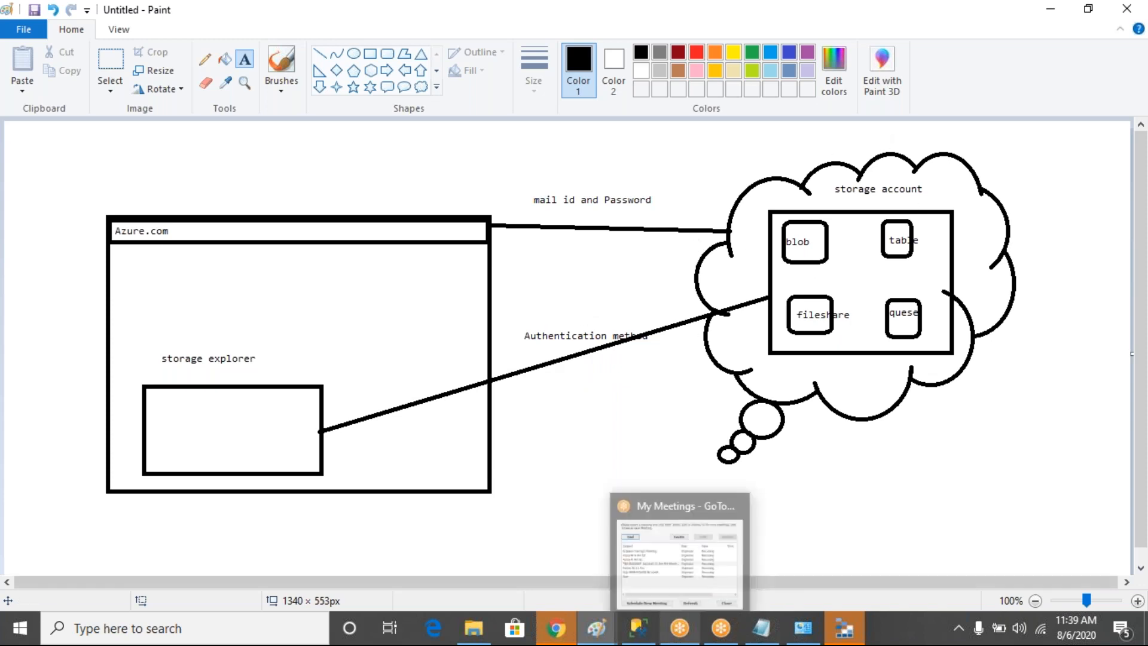
Finish the Storage Explorer installation, switch to the launched app, and close its feedback dialog and the 1.14.2 release notes.
{"action": "left_click", "coordinate": [861, 628]}
{"action": "left_click", "coordinate": [712, 476]}
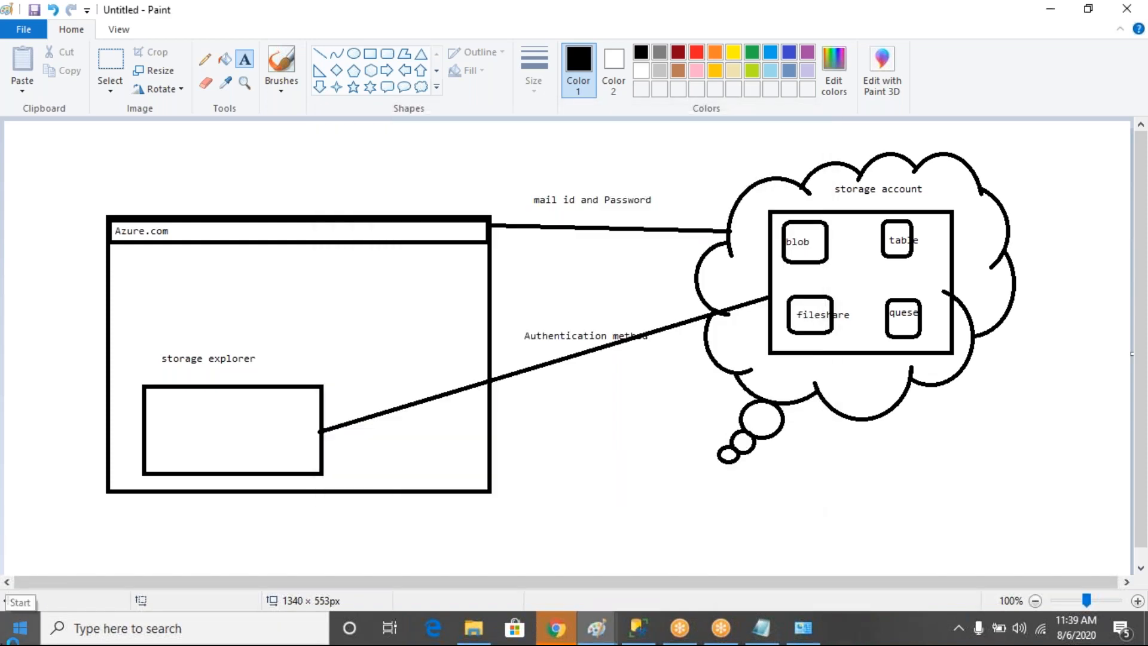
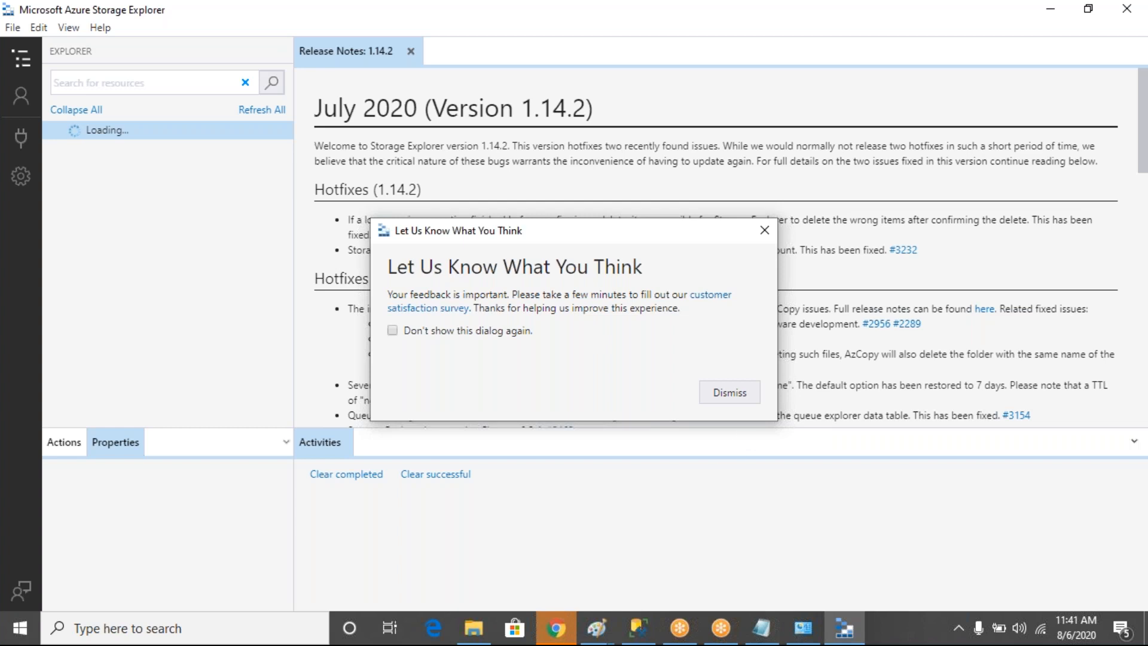
{"action": "left_click", "coordinate": [729, 392]}
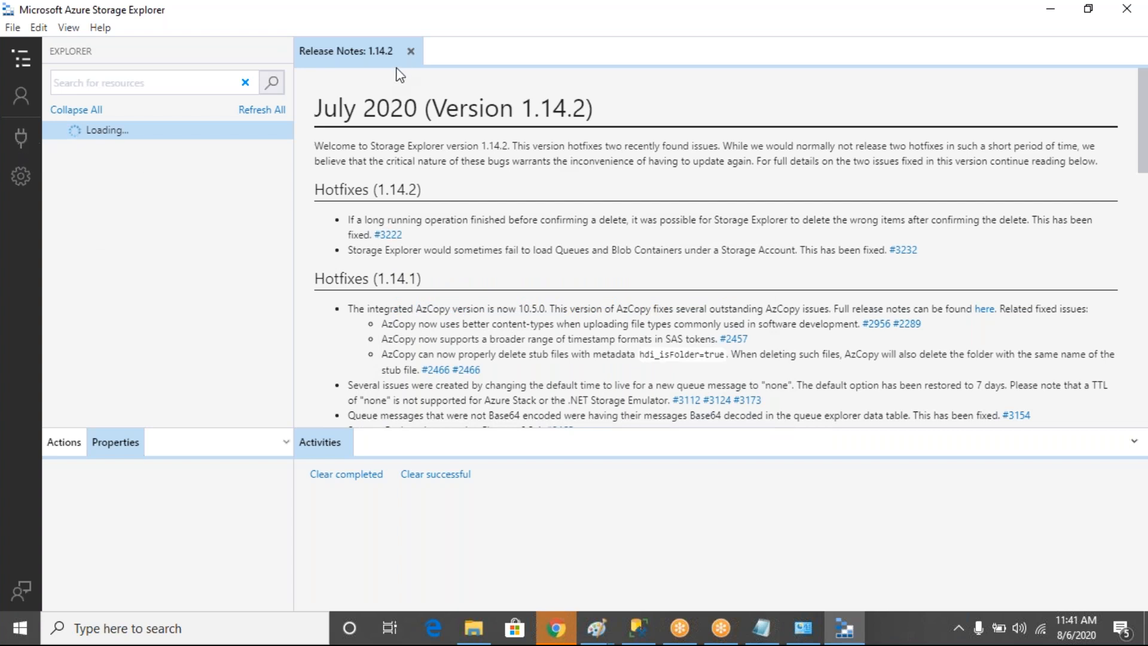
{"action": "left_click", "coordinate": [411, 51]}
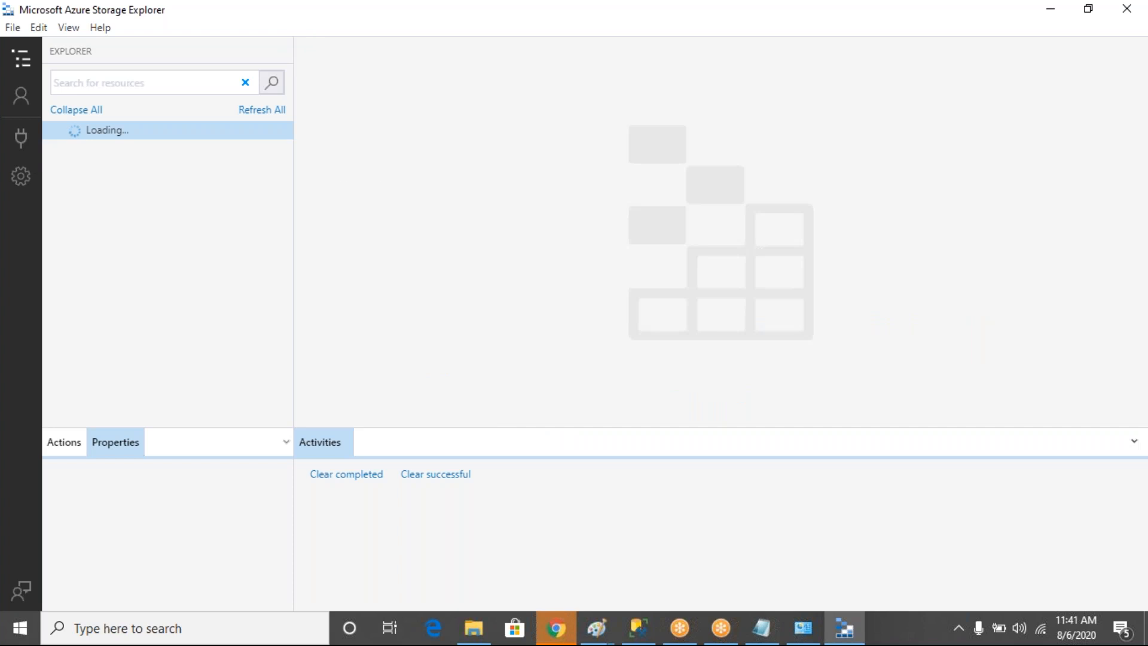
Start a new Azure Storage connection in Storage Explorer and choose to use a connection string.
{"action": "left_click", "coordinate": [22, 144]}
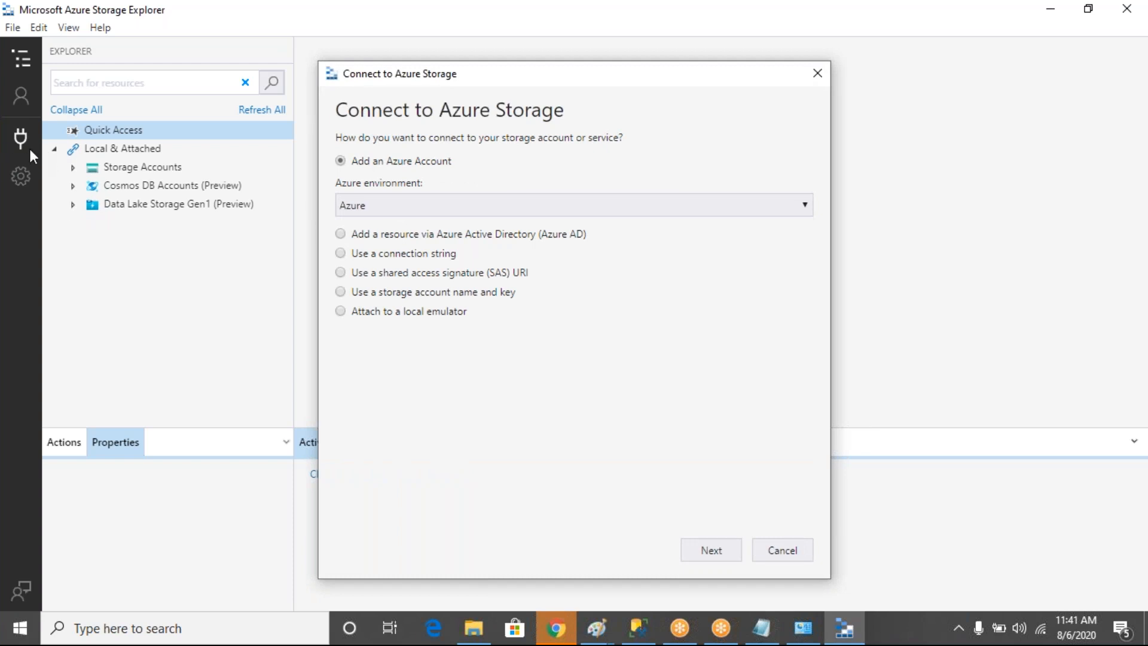
{"action": "left_click_drag", "start_coordinate": [565, 71], "coordinate": [538, 64]}
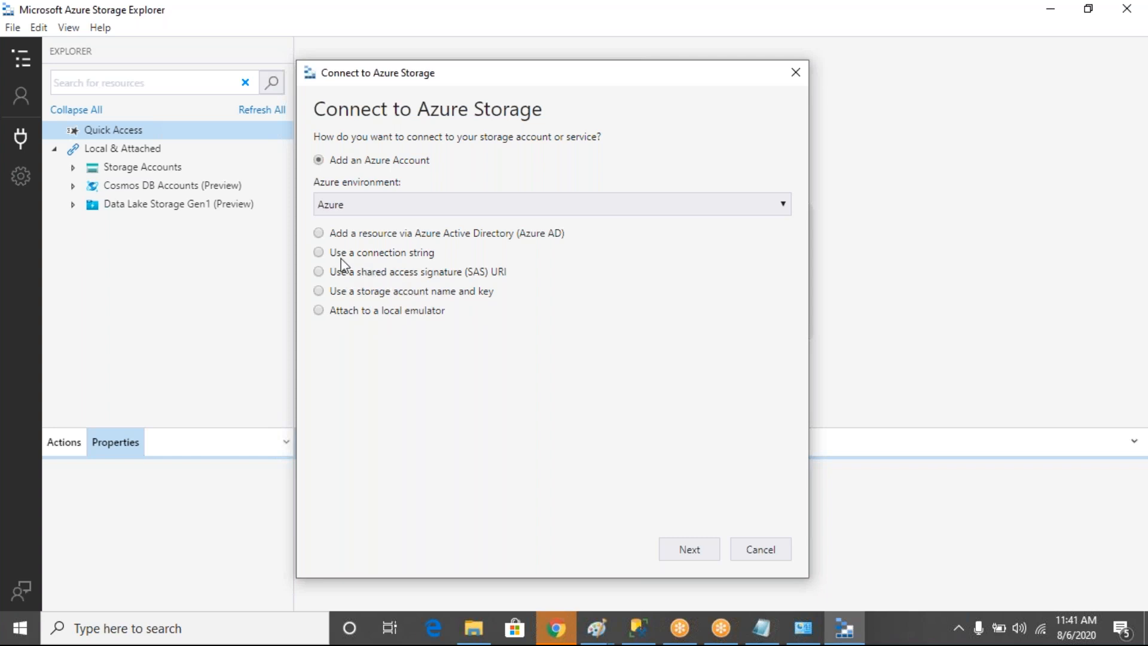
{"action": "left_click", "coordinate": [318, 252]}
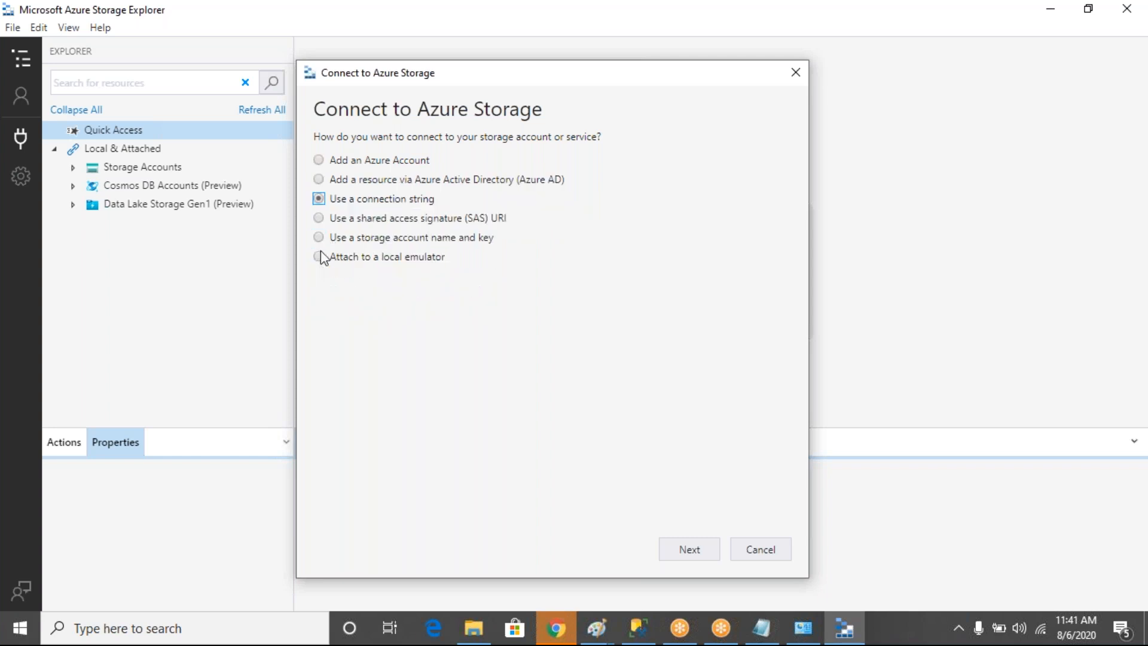
Switch to the Azure portal in Chrome and open the overview of the eclasessstorage account.
{"action": "left_click", "coordinate": [565, 636]}
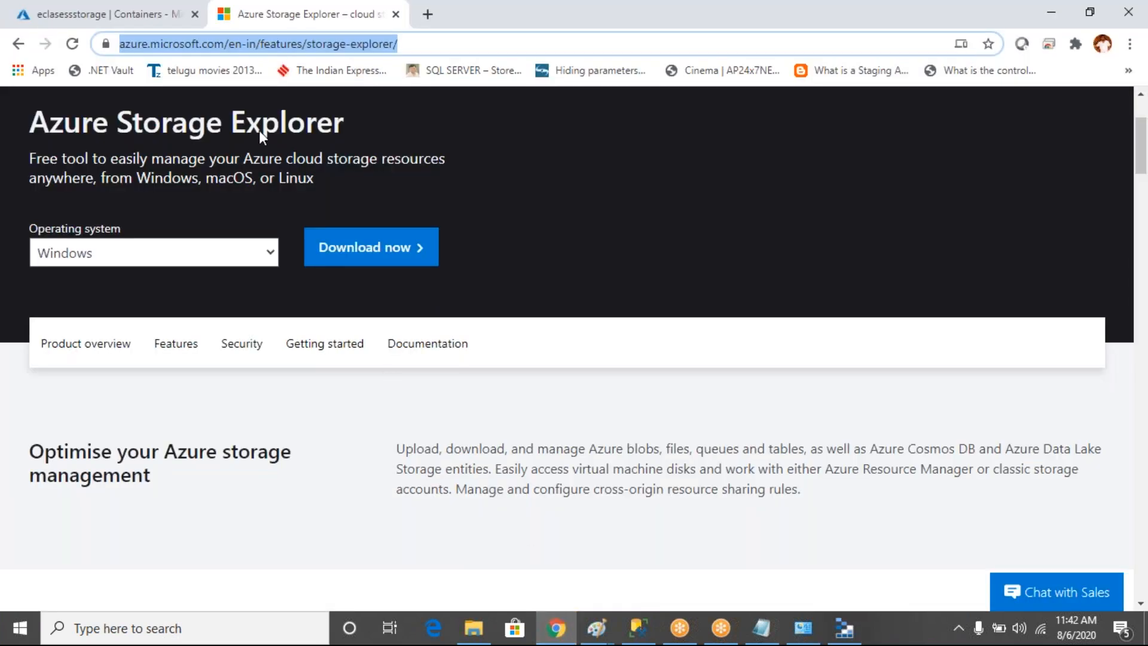
{"action": "left_click", "coordinate": [152, 18]}
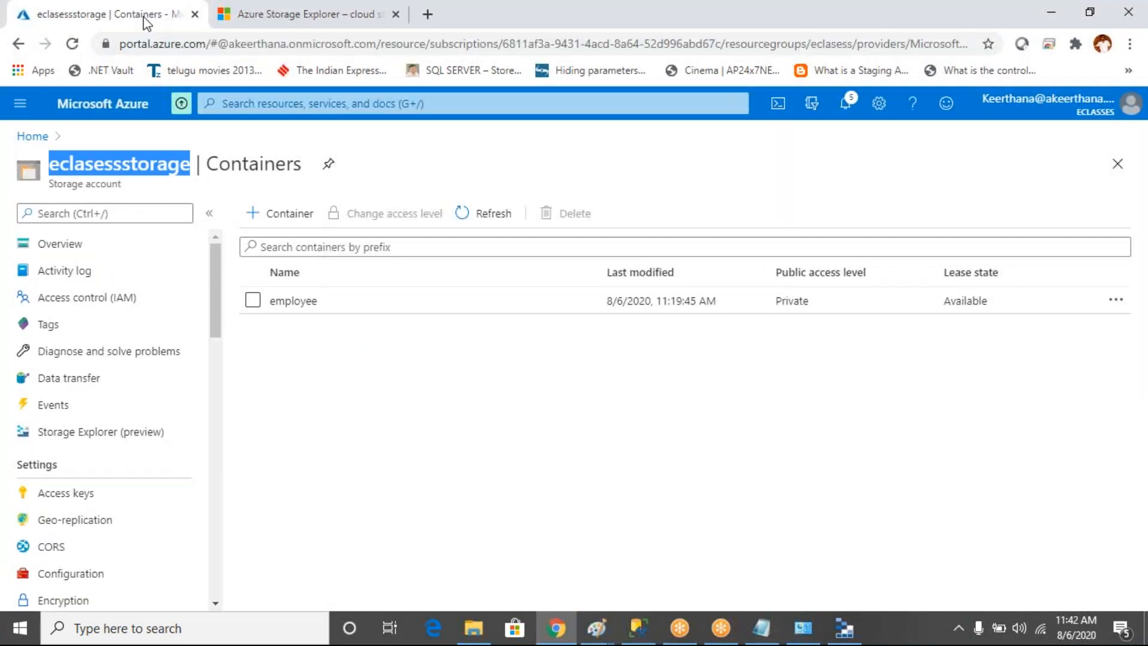
{"action": "left_click", "coordinate": [253, 155]}
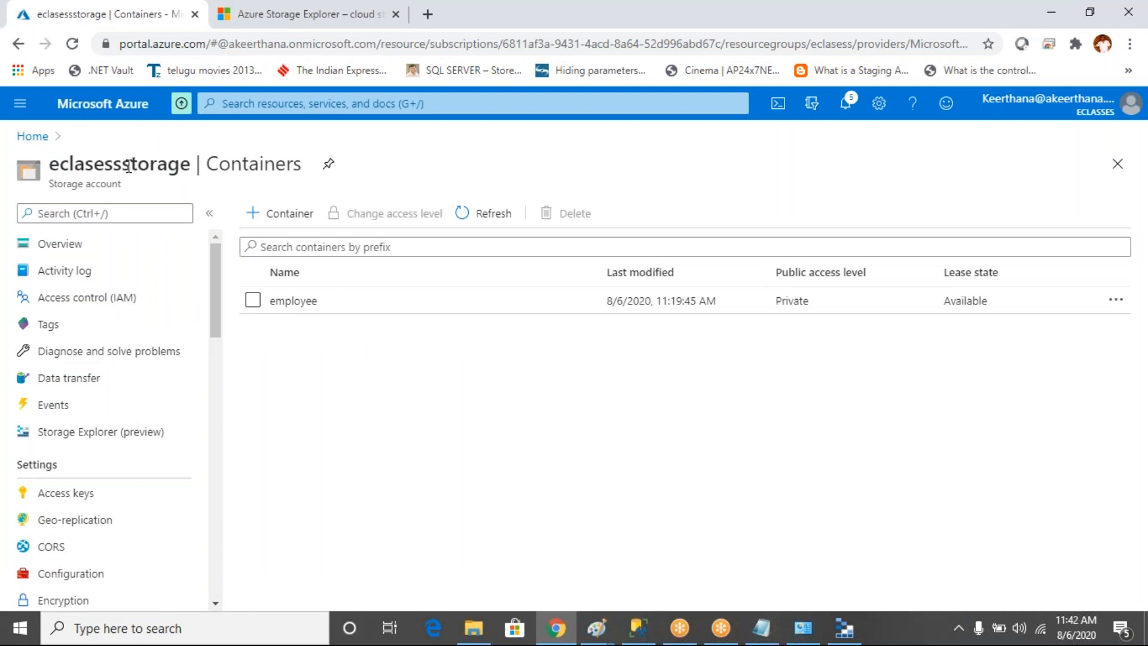
{"action": "left_click", "coordinate": [73, 244]}
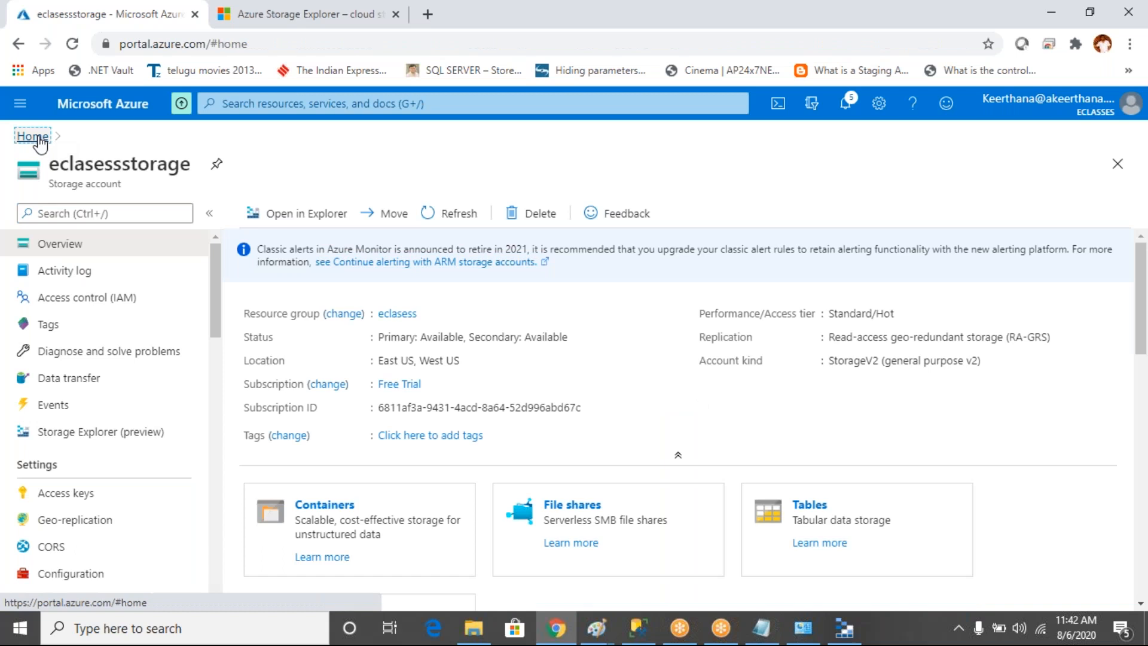
Return to the portal's home page and open the list of resource groups.
{"action": "left_click", "coordinate": [33, 136]}
{"action": "left_click", "coordinate": [20, 103]}
{"action": "mouse_move", "coordinate": [75, 299]}
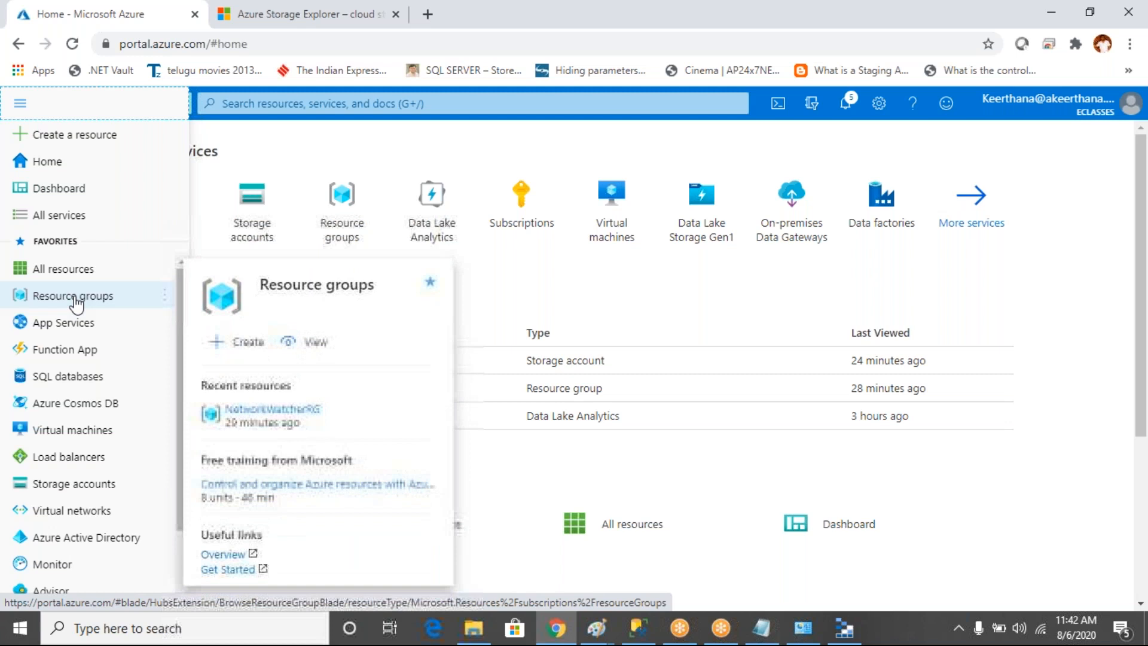
{"action": "left_click", "coordinate": [73, 296]}
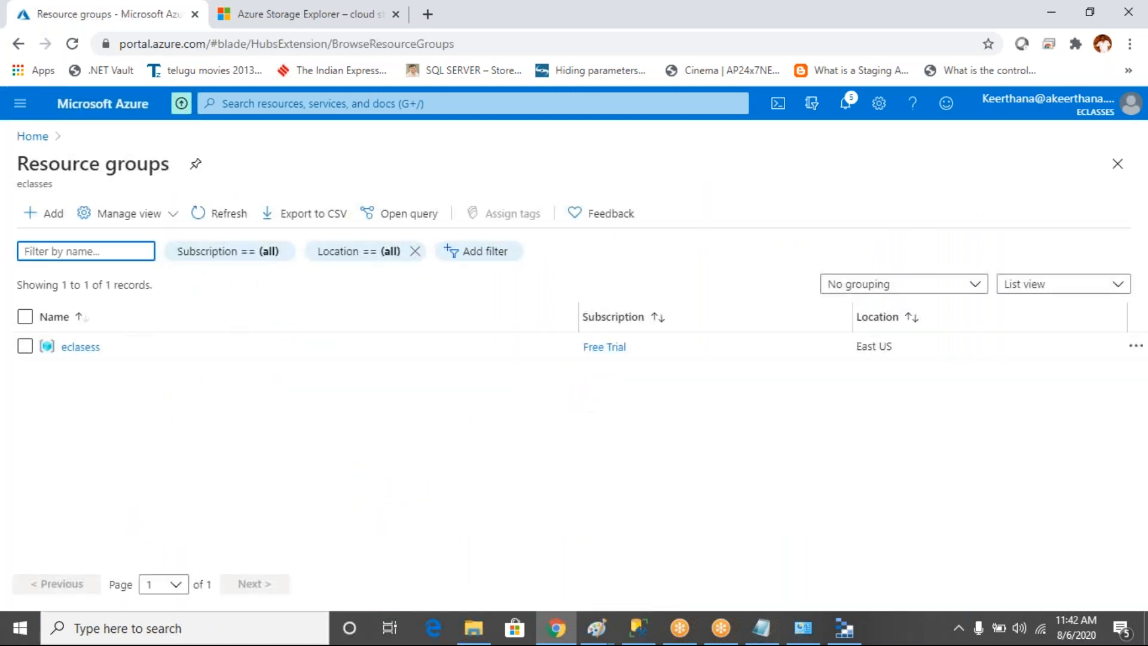
Open the eclasess resource group and go to the overview of its eclasessstorage storage account.
{"action": "left_click", "coordinate": [94, 352]}
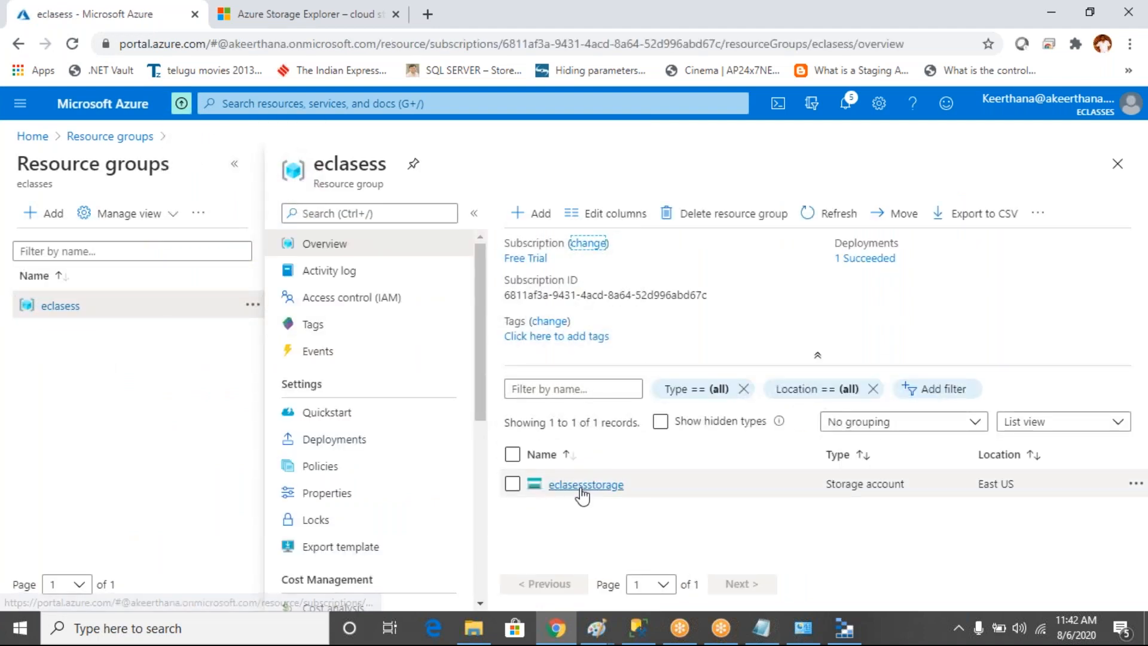
{"action": "left_click", "coordinate": [578, 485]}
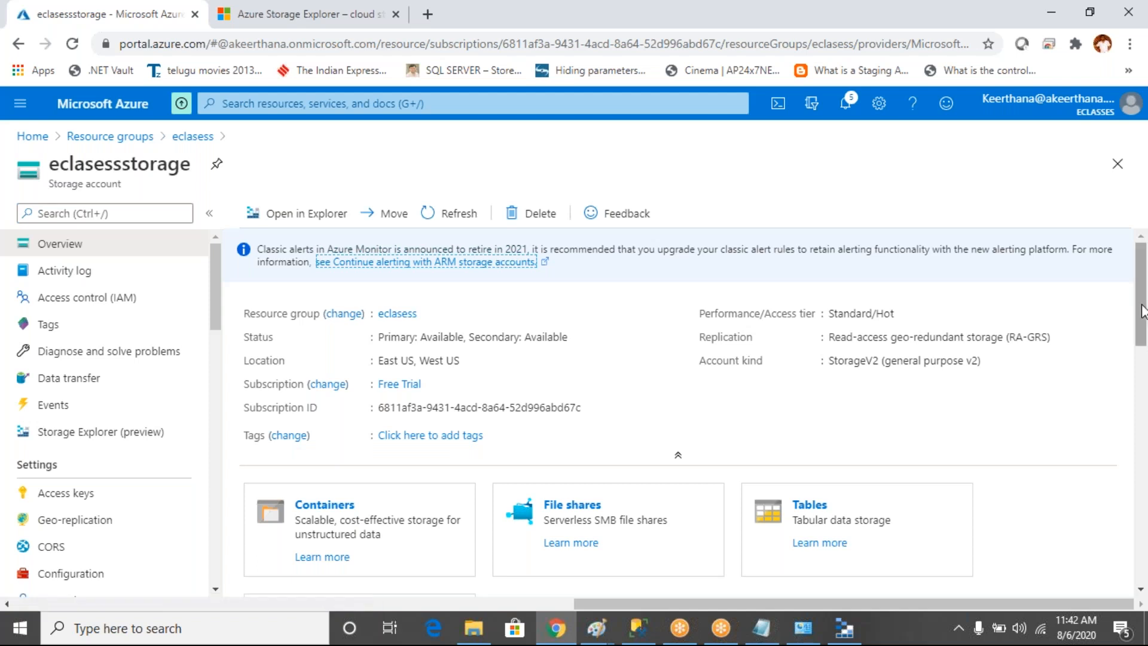
{"action": "scroll", "coordinate": [1141, 311], "scroll_direction": "down", "scroll_amount": 1}
{"action": "scroll", "coordinate": [1142, 311], "scroll_direction": "up", "scroll_amount": 1}
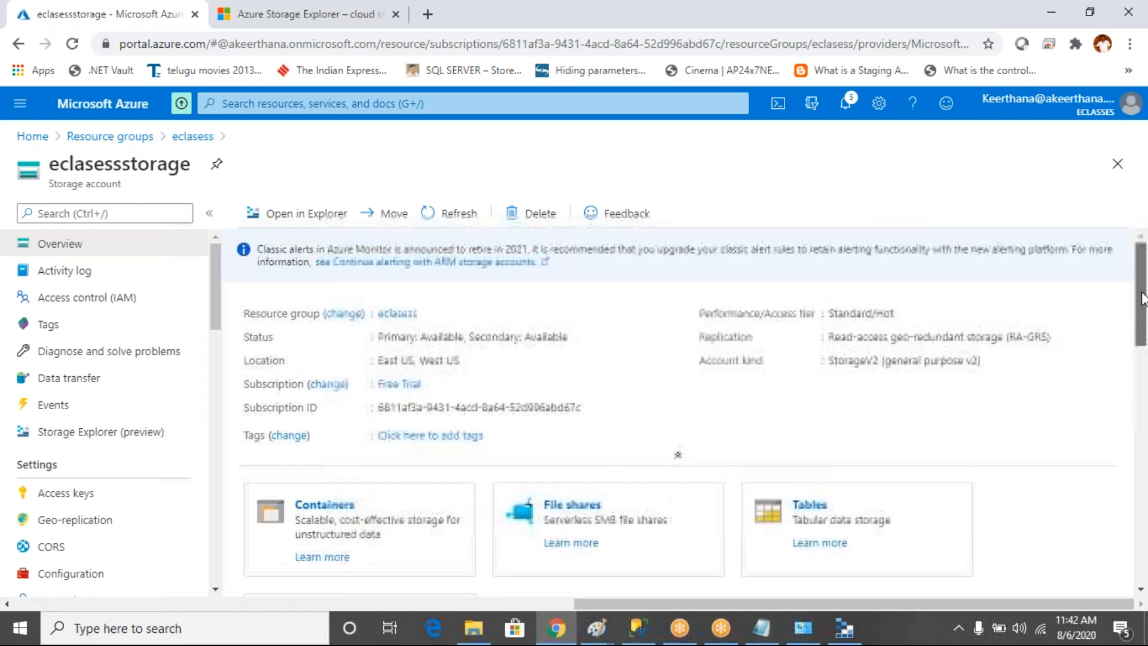
{"action": "left_click_drag", "start_coordinate": [193, 169], "coordinate": [55, 162]}
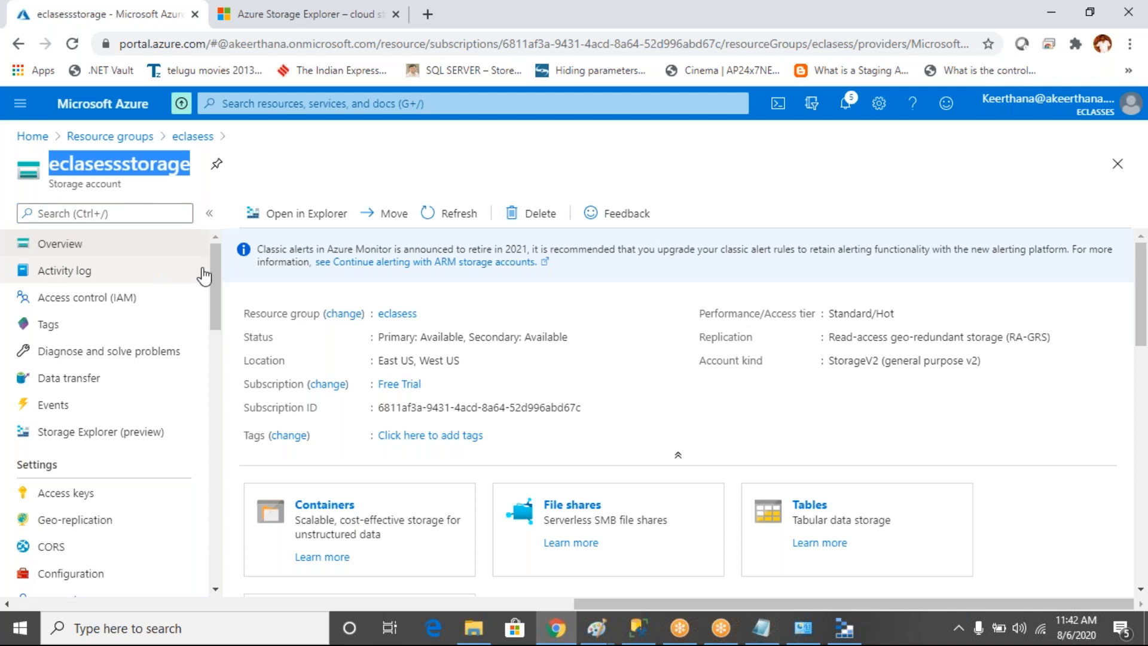
Open the access keys of the eclasessstorage account.
{"action": "left_click_drag", "start_coordinate": [217, 278], "coordinate": [217, 311]}
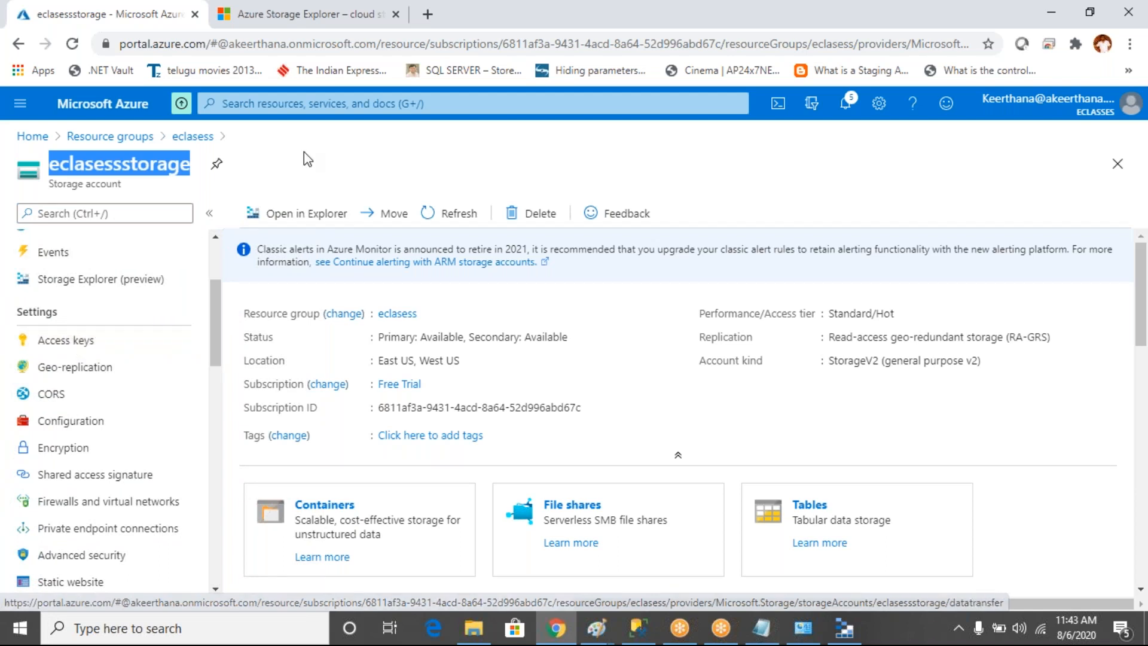
{"action": "left_click", "coordinate": [185, 165]}
{"action": "left_click_drag", "start_coordinate": [185, 165], "coordinate": [53, 164]}
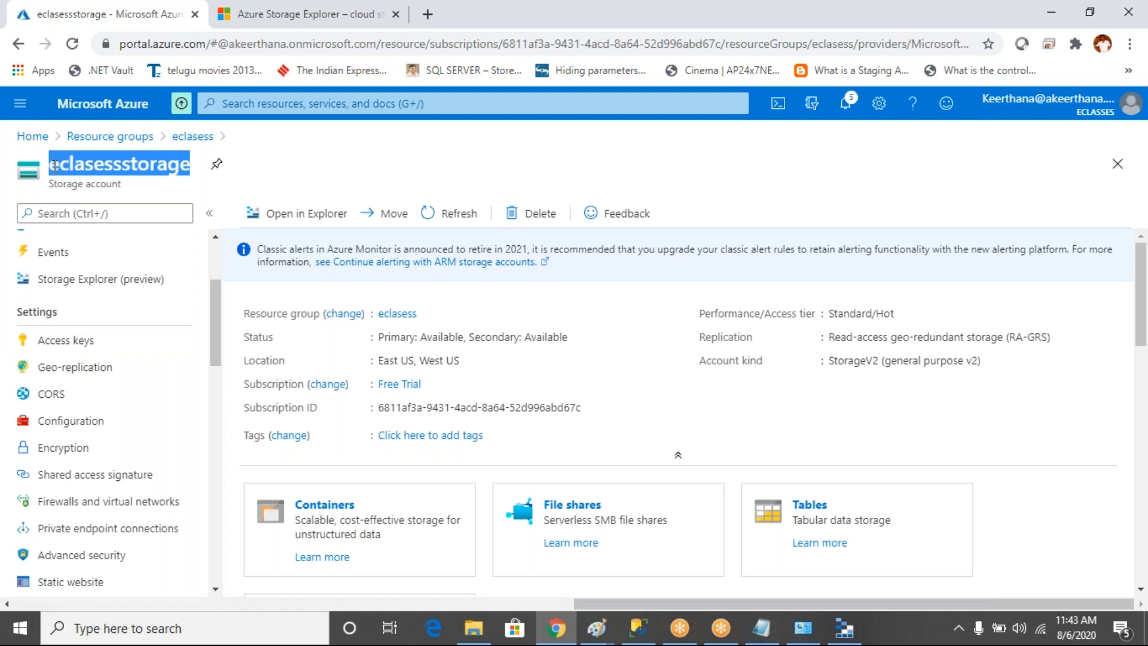
{"action": "left_click", "coordinate": [71, 345]}
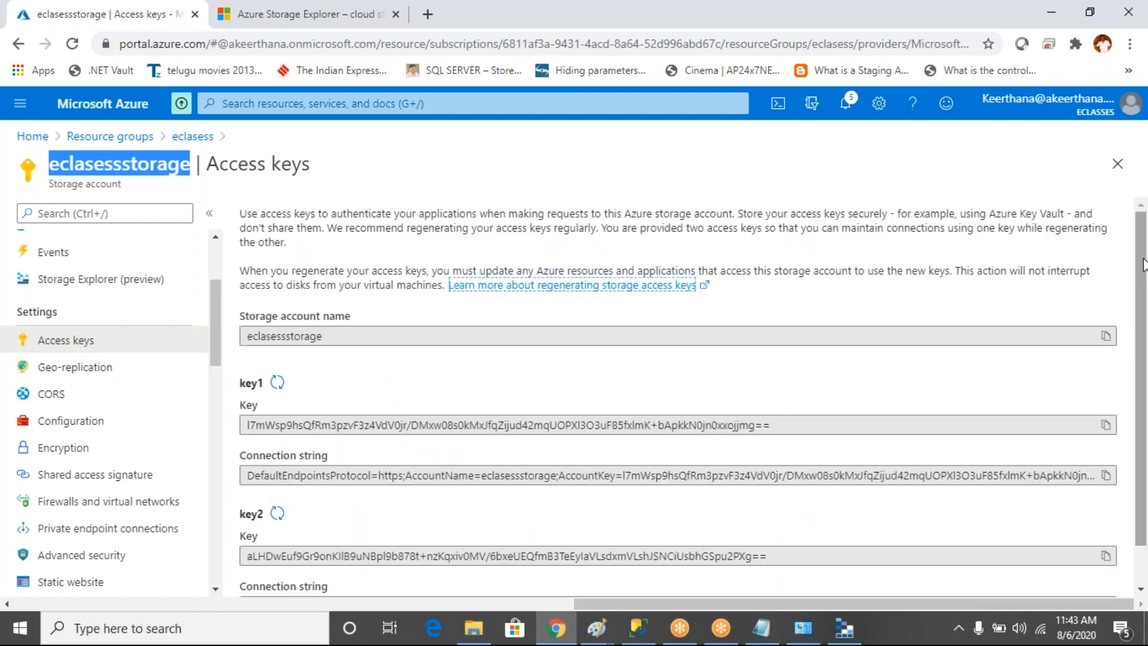
Copy the key1 connection string of the storage account to the clipboard.
{"action": "scroll", "coordinate": [1144, 366], "scroll_direction": "down", "scroll_amount": 1}
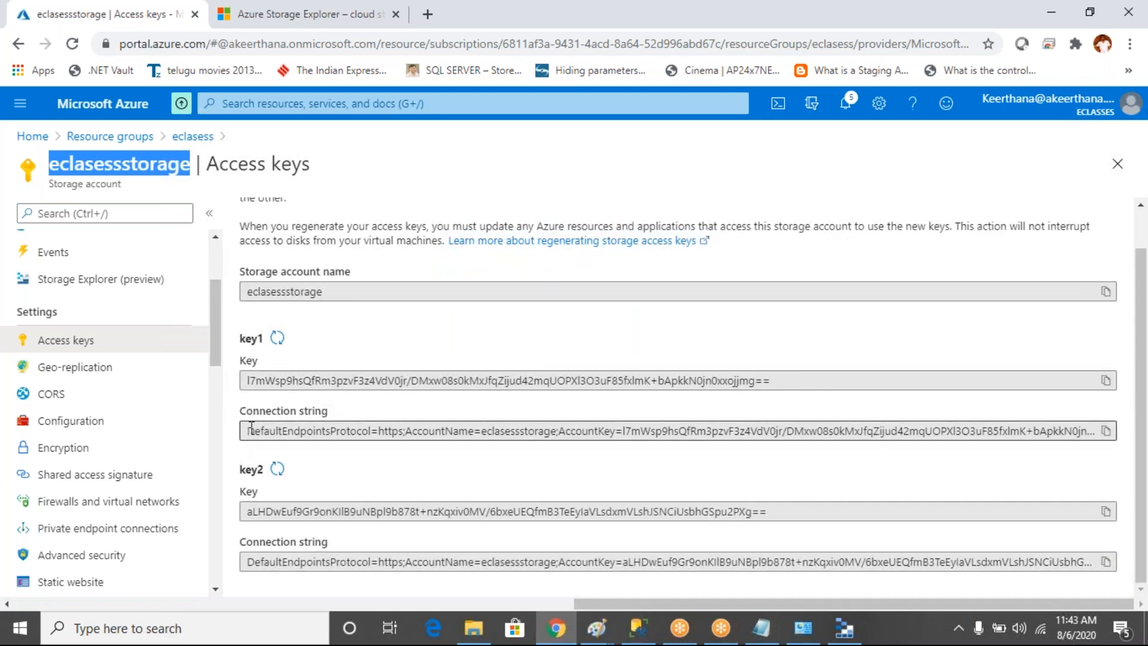
{"action": "left_click_drag", "start_coordinate": [249, 429], "coordinate": [639, 430]}
{"action": "left_click", "coordinate": [638, 430]}
{"action": "left_click_drag", "start_coordinate": [252, 560], "coordinate": [554, 570]}
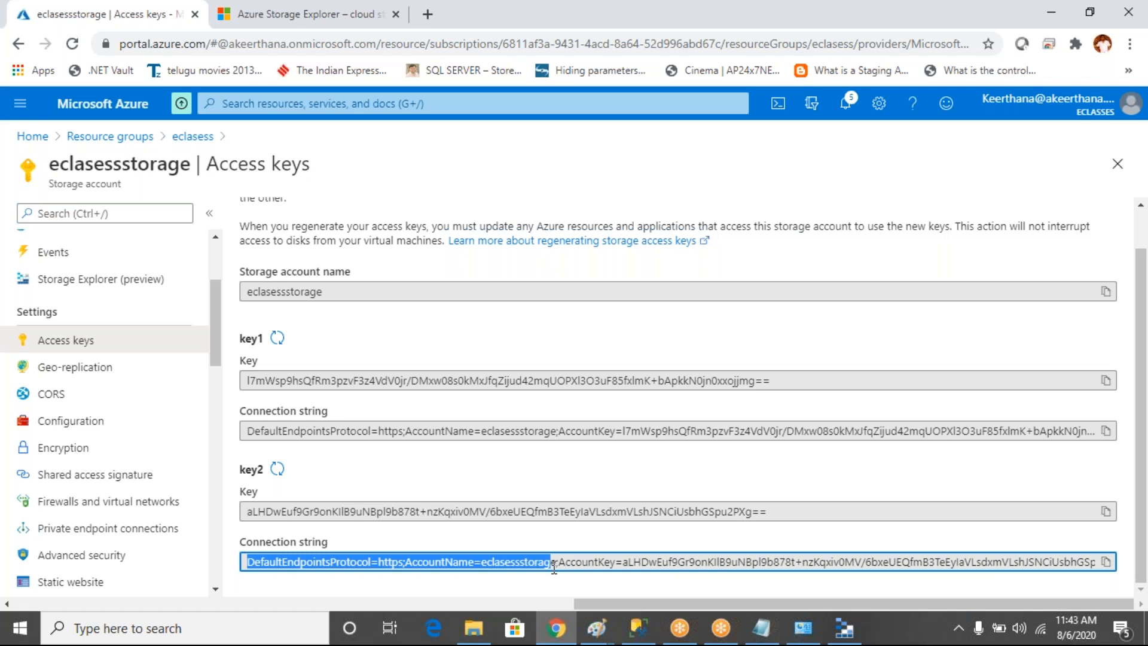
{"action": "left_click", "coordinate": [1107, 432]}
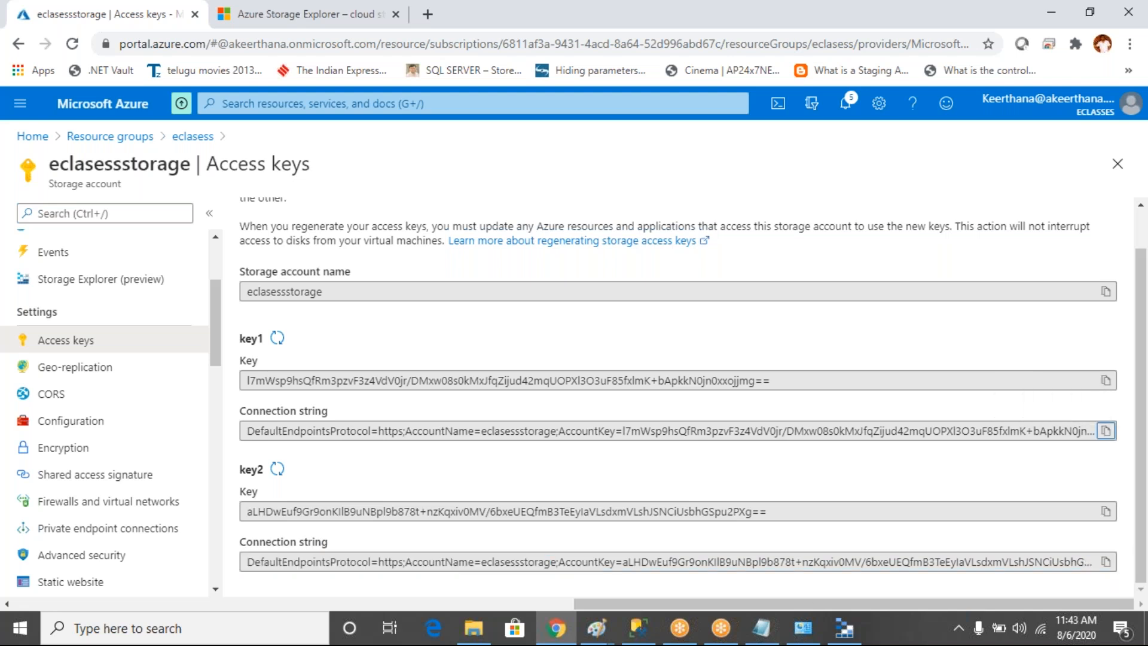
Switch to the AUGAZURE notes in Notepad and paste the connection string below the storage explorer link, separated by an empty line.
{"action": "left_click", "coordinate": [761, 627]}
{"action": "left_click", "coordinate": [698, 399]}
{"action": "key", "text": "Return"}
{"action": "key", "text": "Return"}
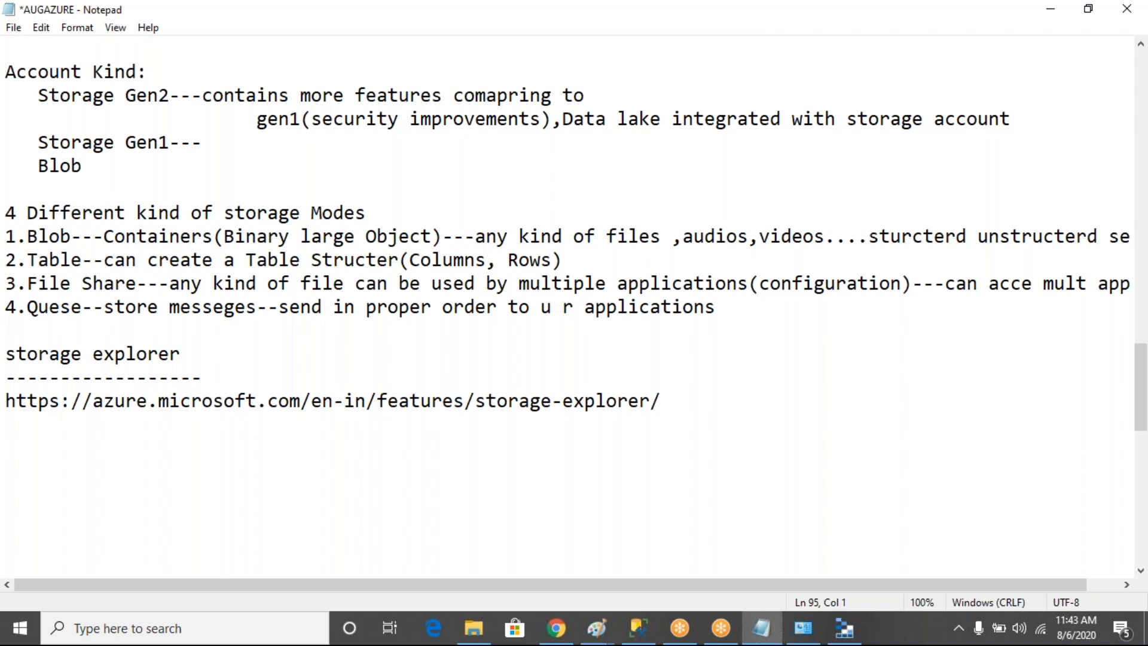
{"action": "key", "text": "ctrl+v"}
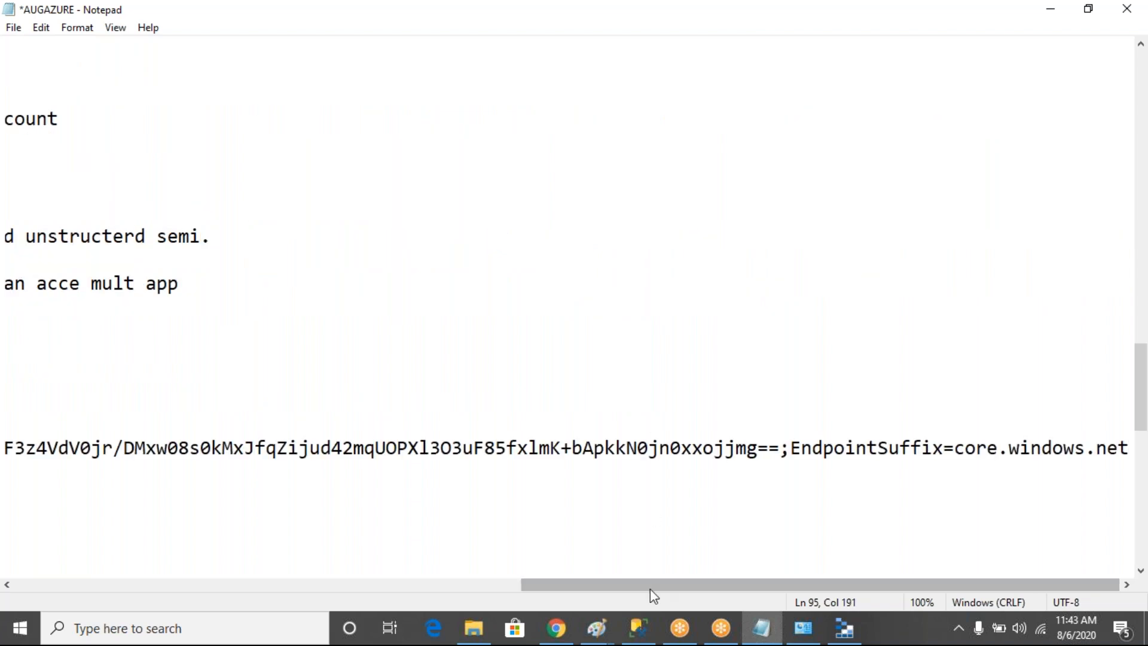
{"action": "left_click_drag", "start_coordinate": [652, 584], "coordinate": [111, 584]}
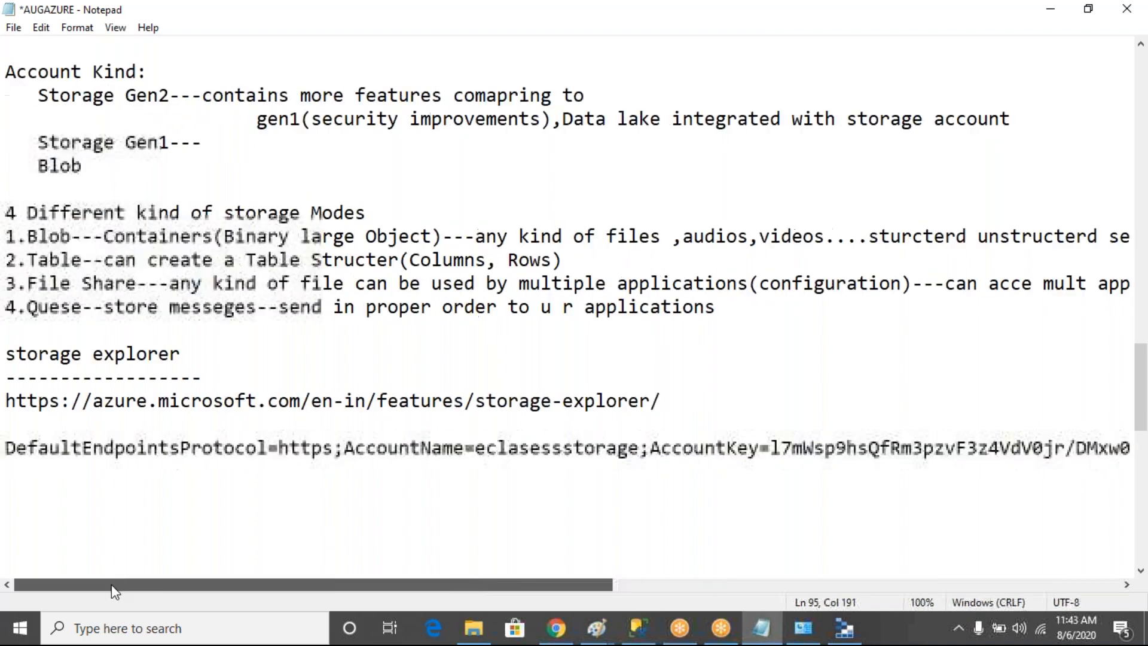
Break the pasted connection string so that the AccountName and AccountKey parts each start on their own line.
{"action": "left_click", "coordinate": [345, 447]}
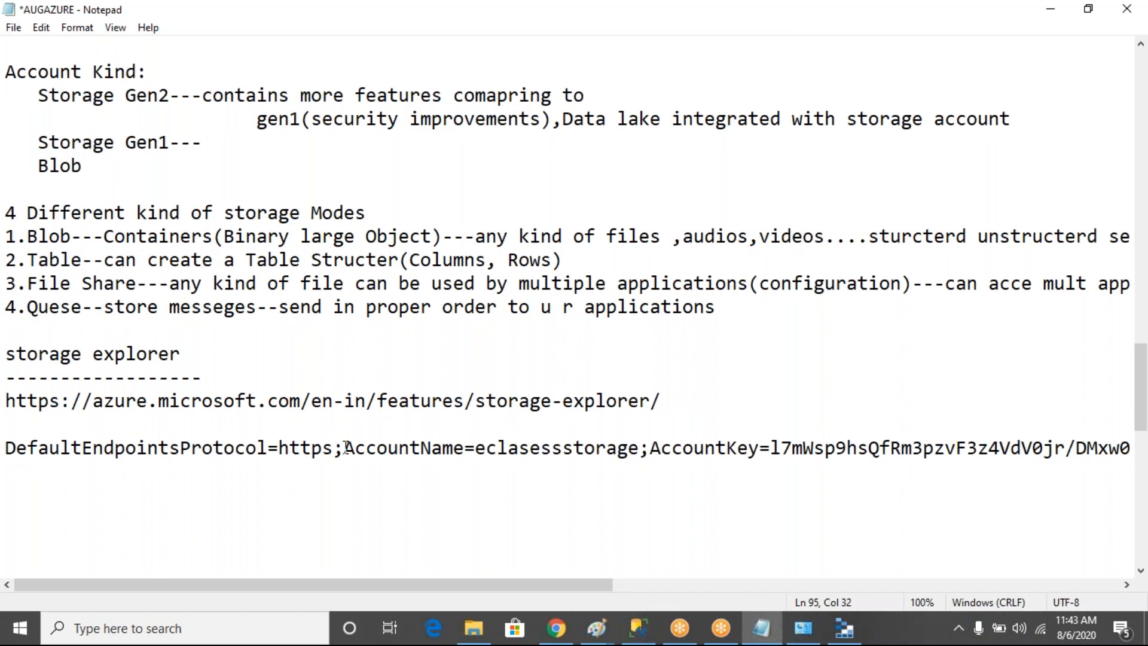
{"action": "key", "text": "Return"}
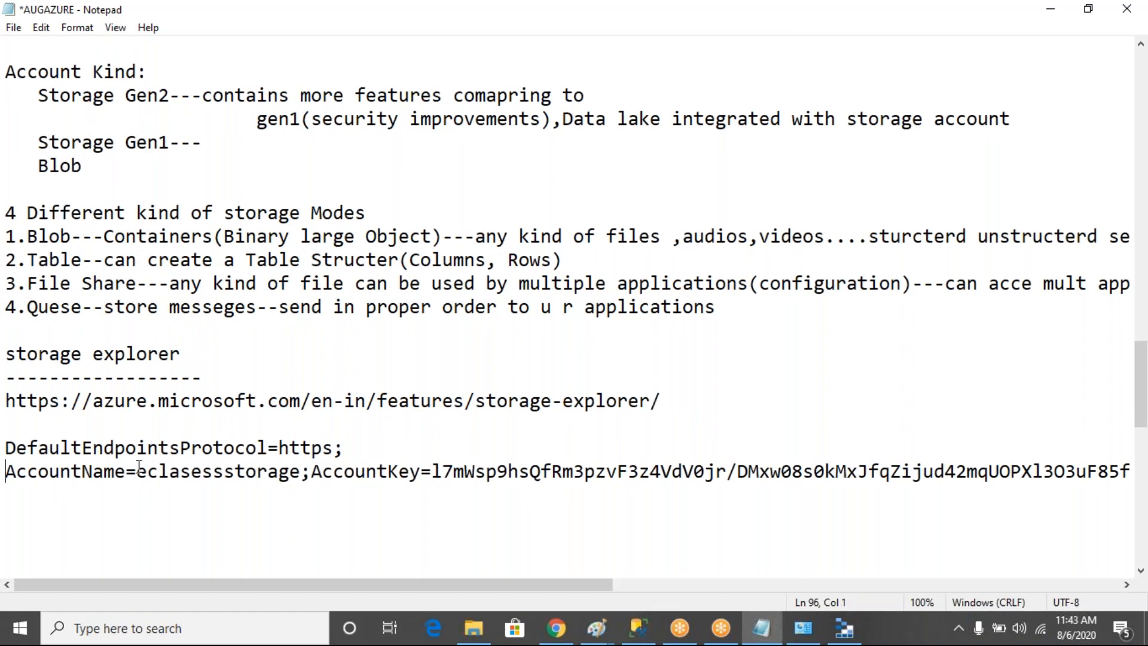
{"action": "left_click_drag", "start_coordinate": [137, 472], "coordinate": [299, 473]}
{"action": "left_click", "coordinate": [311, 472]}
{"action": "key", "text": "Return"}
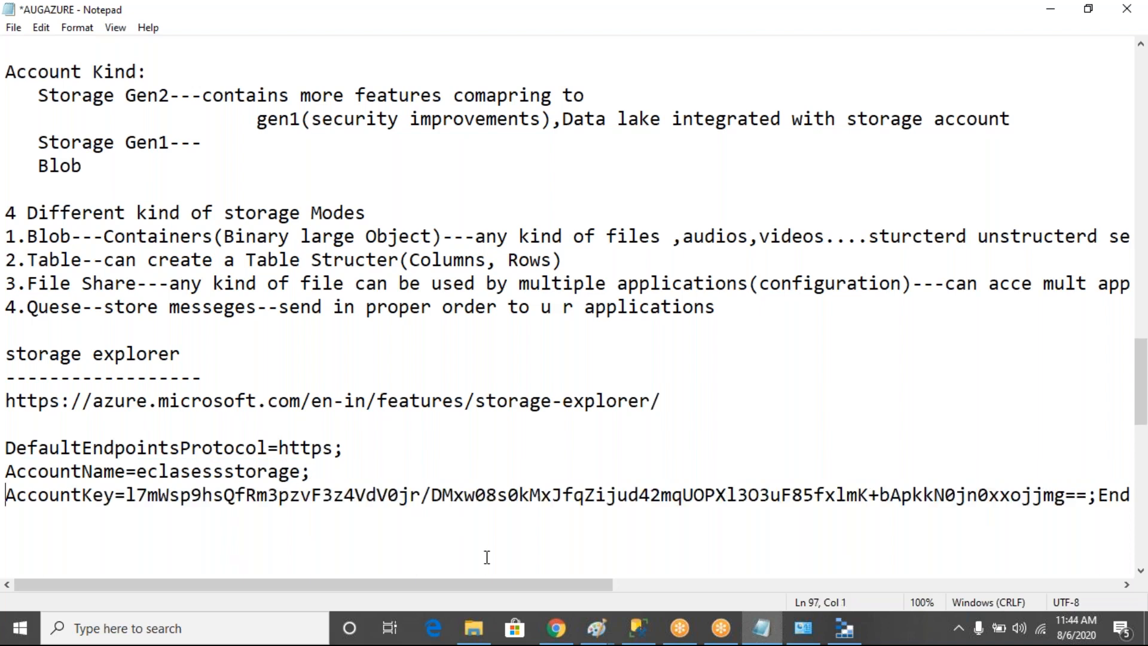
Compare the account key in the notes with the key1 value in the Azure portal, and review the account name and protocol lines.
{"action": "mouse_move", "coordinate": [459, 585]}
{"action": "left_mouse_down"}
{"action": "mouse_move", "coordinate": [518, 584]}
{"action": "mouse_move", "coordinate": [461, 589]}
{"action": "left_mouse_up"}
{"action": "left_click_drag", "start_coordinate": [127, 495], "coordinate": [965, 522]}
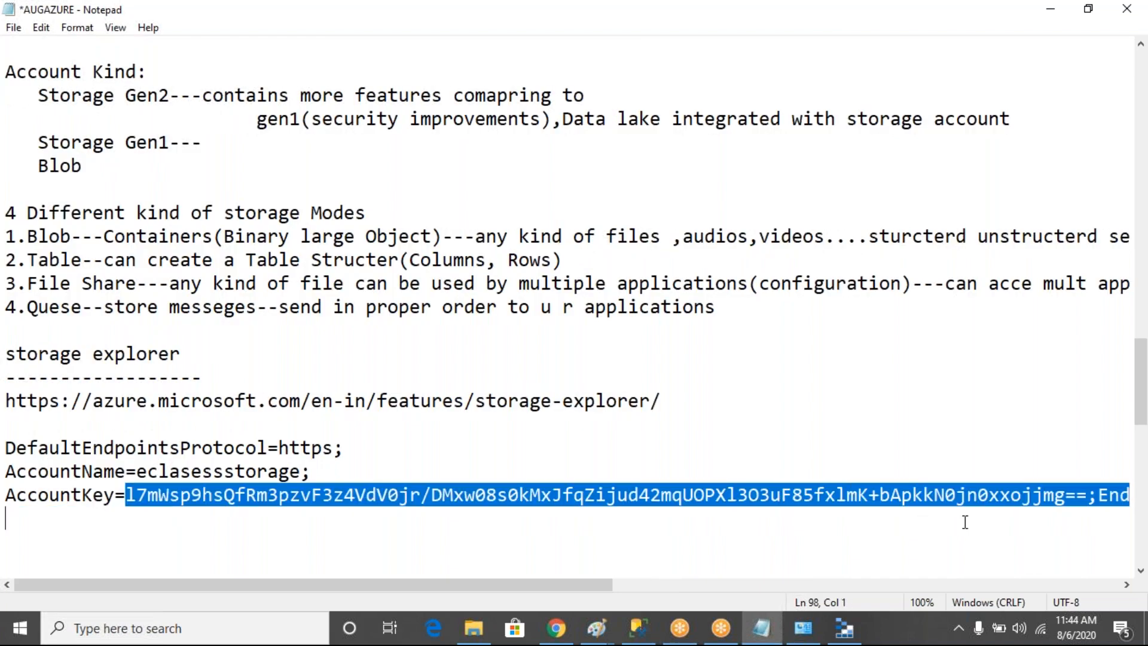
{"action": "left_click", "coordinate": [561, 638]}
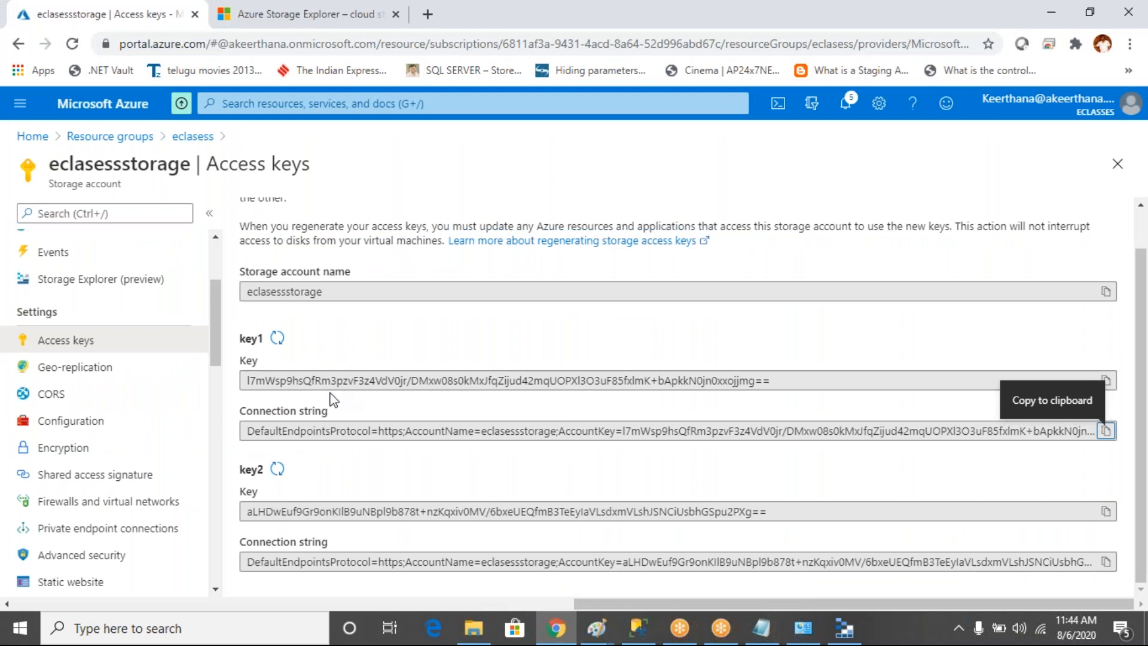
{"action": "left_click", "coordinate": [246, 380]}
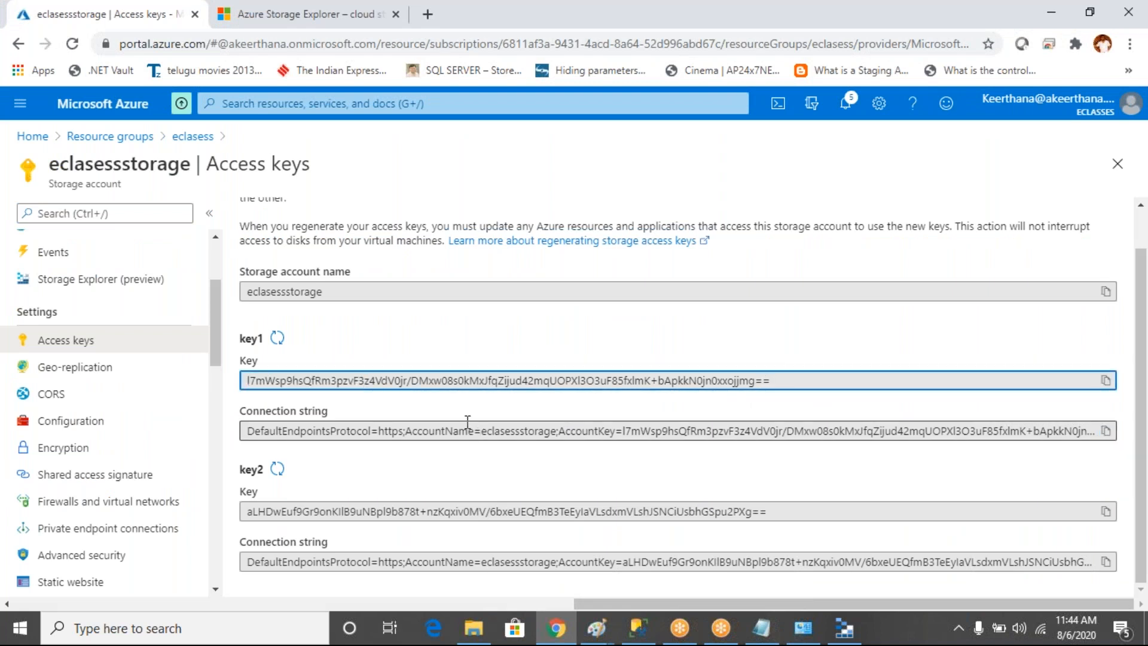
{"action": "left_click_drag", "start_coordinate": [247, 379], "coordinate": [303, 381]}
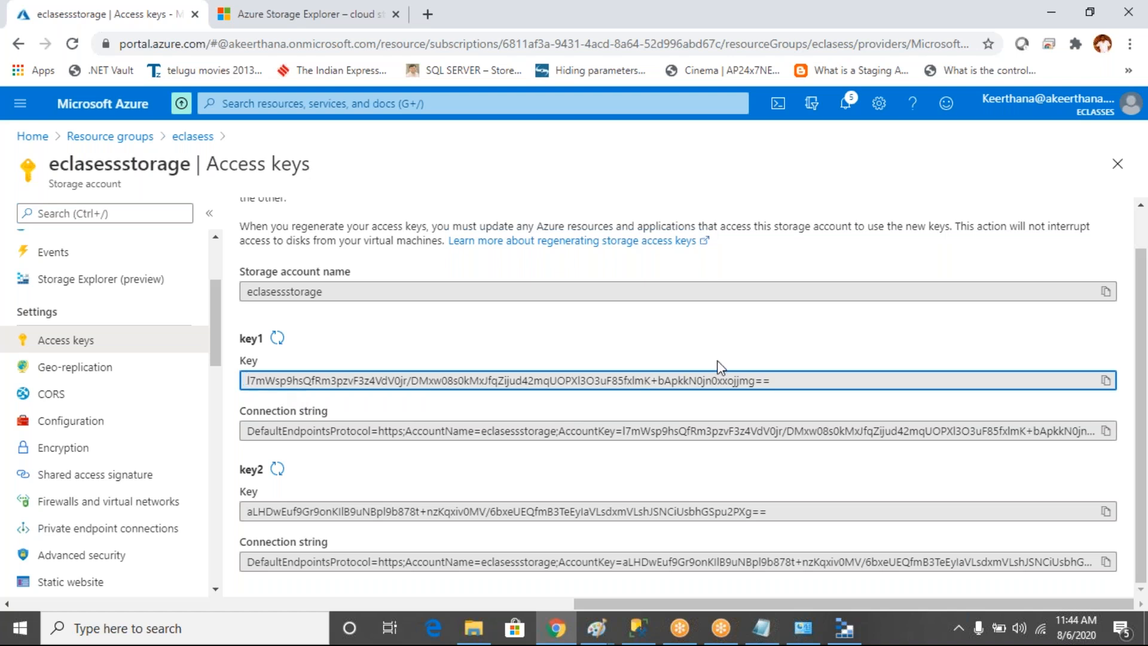
{"action": "double_click", "coordinate": [782, 382]}
{"action": "left_click", "coordinate": [782, 381]}
{"action": "left_click_drag", "start_coordinate": [781, 382], "coordinate": [281, 378]}
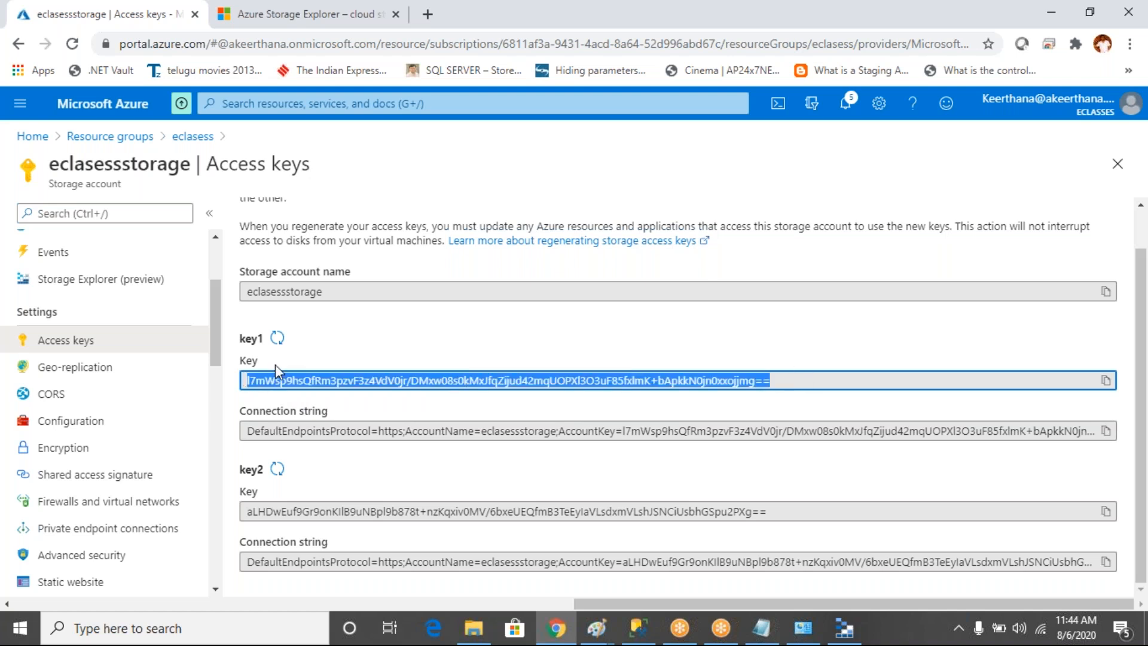
{"action": "left_click", "coordinate": [553, 637]}
{"action": "left_click_drag", "start_coordinate": [125, 495], "coordinate": [500, 496]}
{"action": "triple_click", "coordinate": [245, 472]}
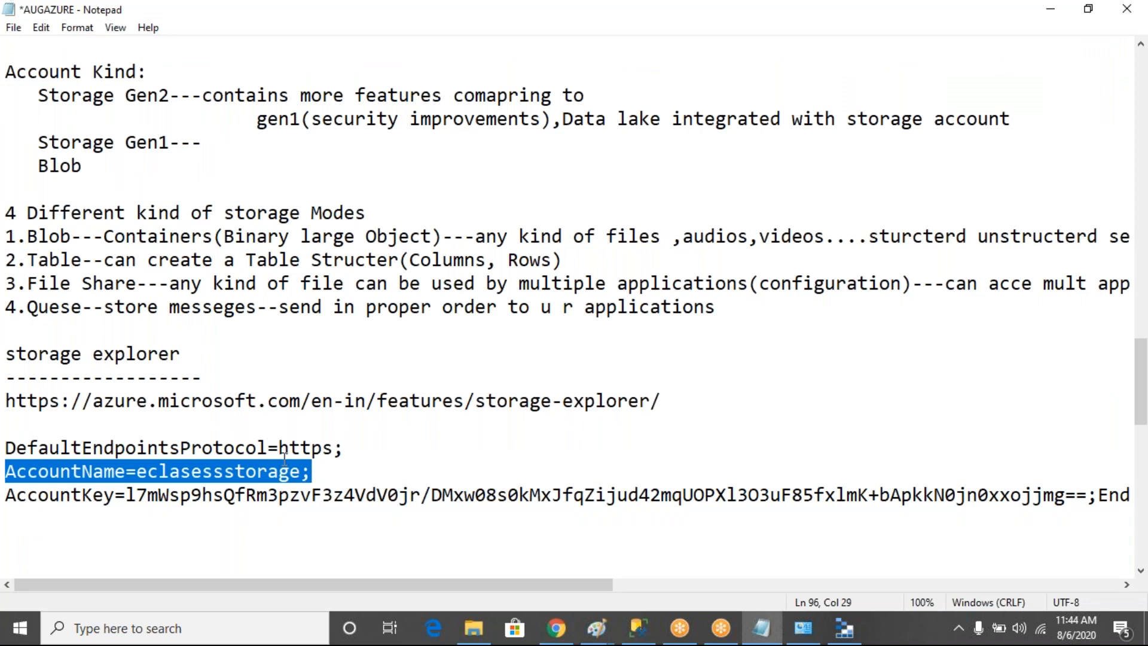
{"action": "triple_click", "coordinate": [300, 450]}
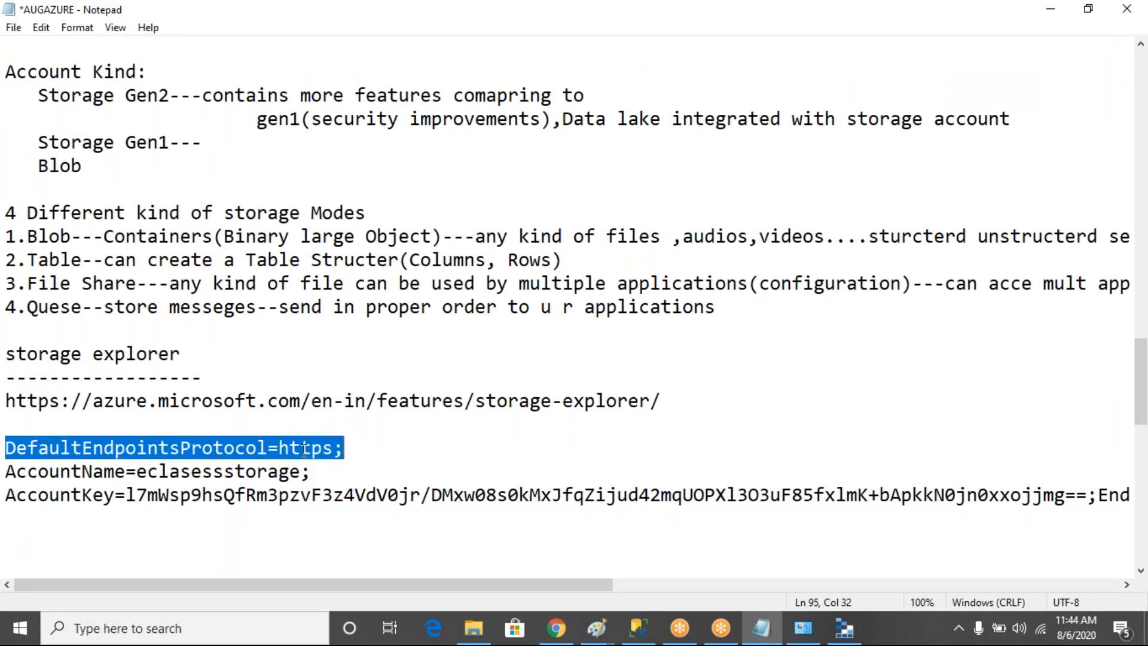
Put the EndpointSuffix part of the connection string on its own line in the notes.
{"action": "left_click", "coordinate": [1095, 498]}
{"action": "key", "text": "Return"}
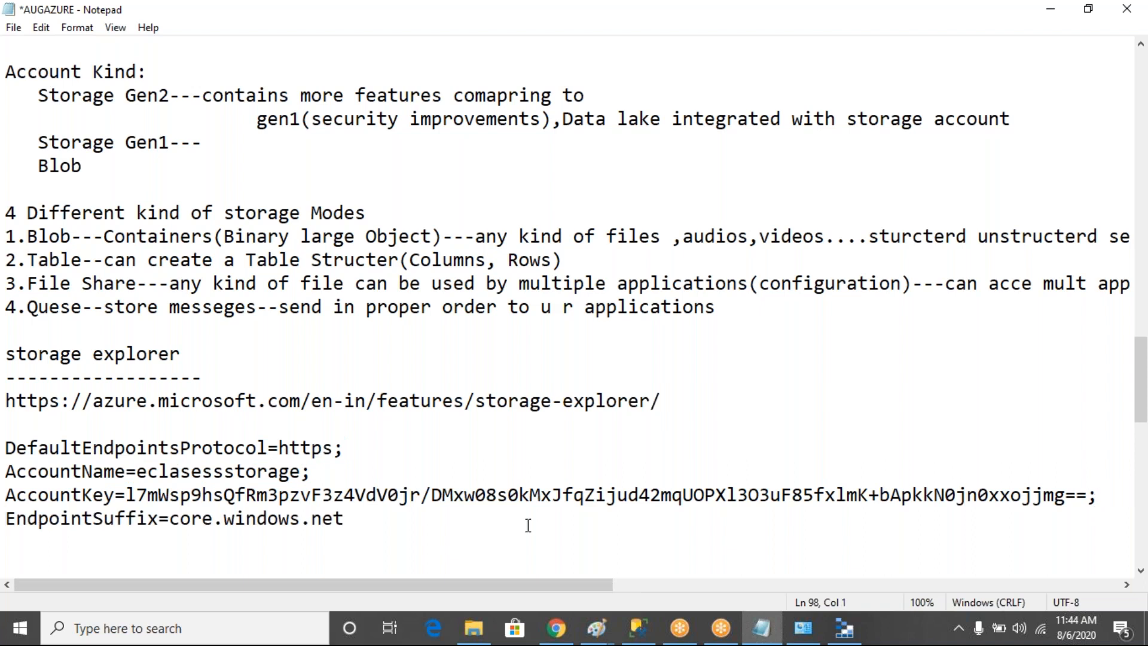
{"action": "left_click_drag", "start_coordinate": [180, 518], "coordinate": [343, 518]}
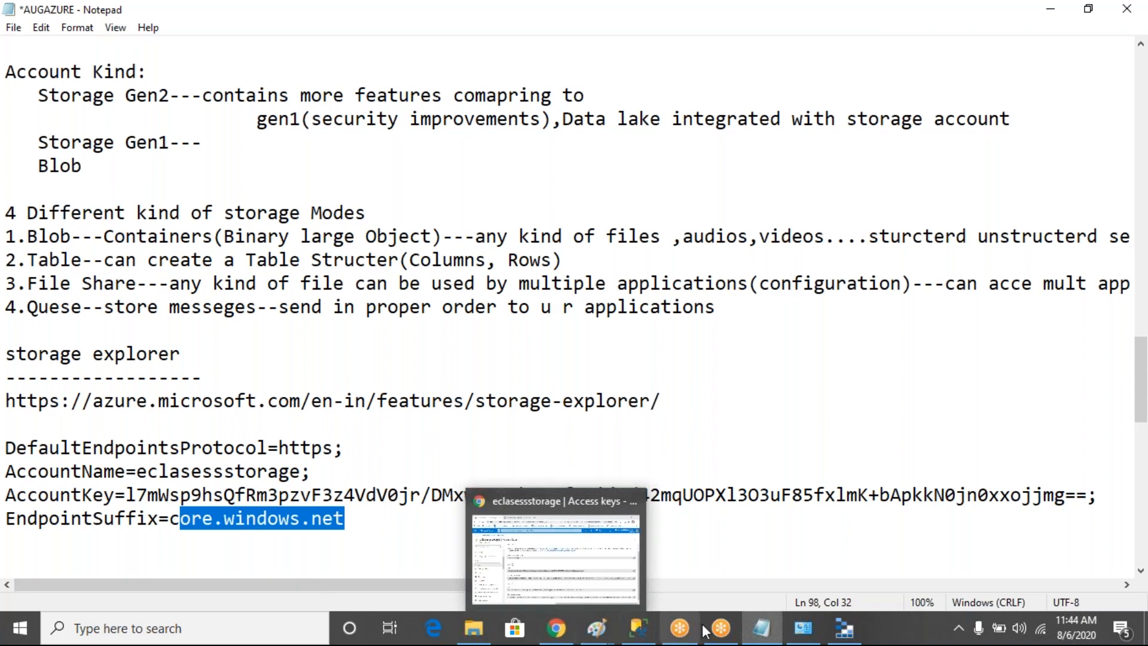
Switch to Azure Storage Explorer, choose to attach with a connection string, paste the copied string and continue to the connection summary.
{"action": "left_click", "coordinate": [844, 628]}
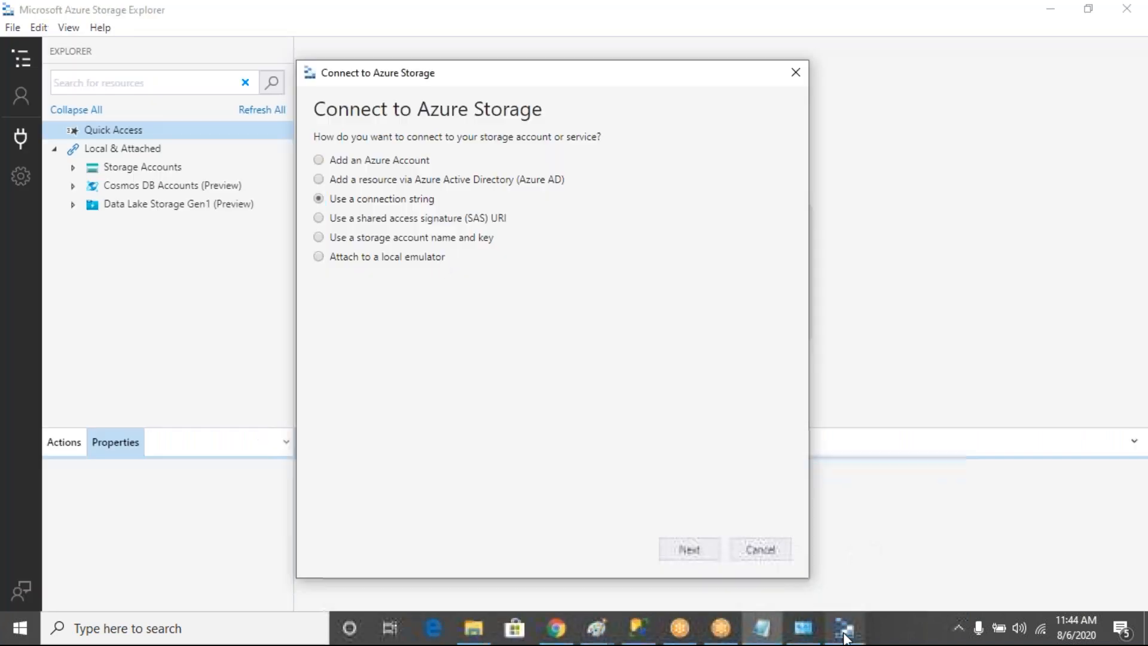
{"action": "left_click", "coordinate": [674, 544]}
{"action": "left_click", "coordinate": [425, 228]}
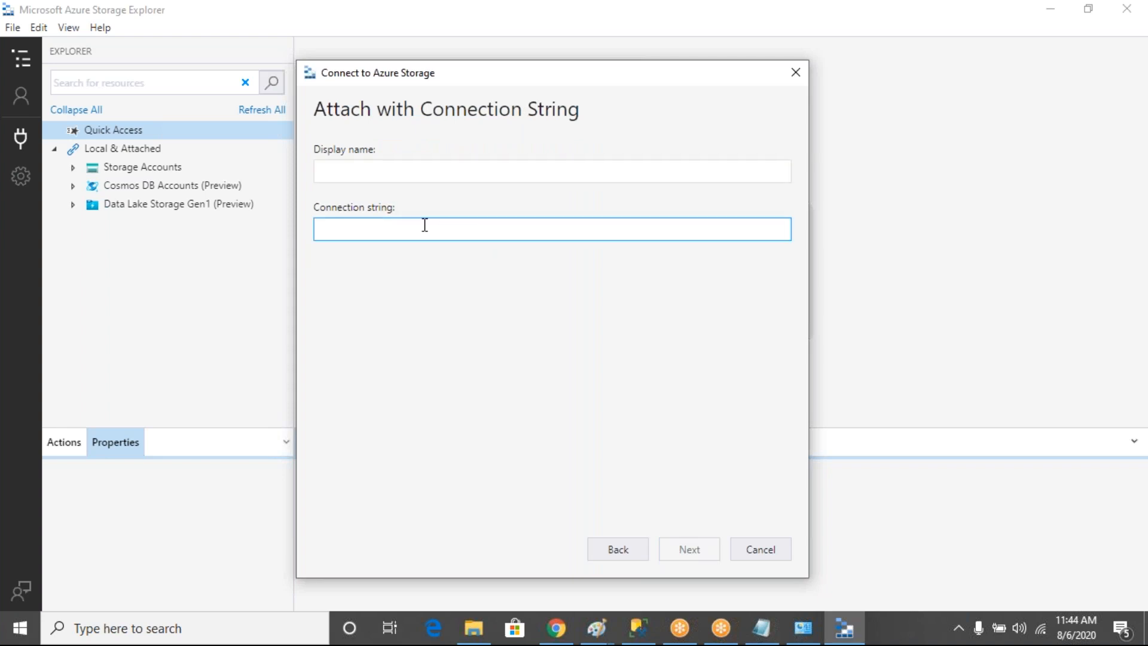
{"action": "key", "text": "ctrl+v"}
{"action": "left_click", "coordinate": [404, 172]}
{"action": "key", "text": "ctrl+a"}
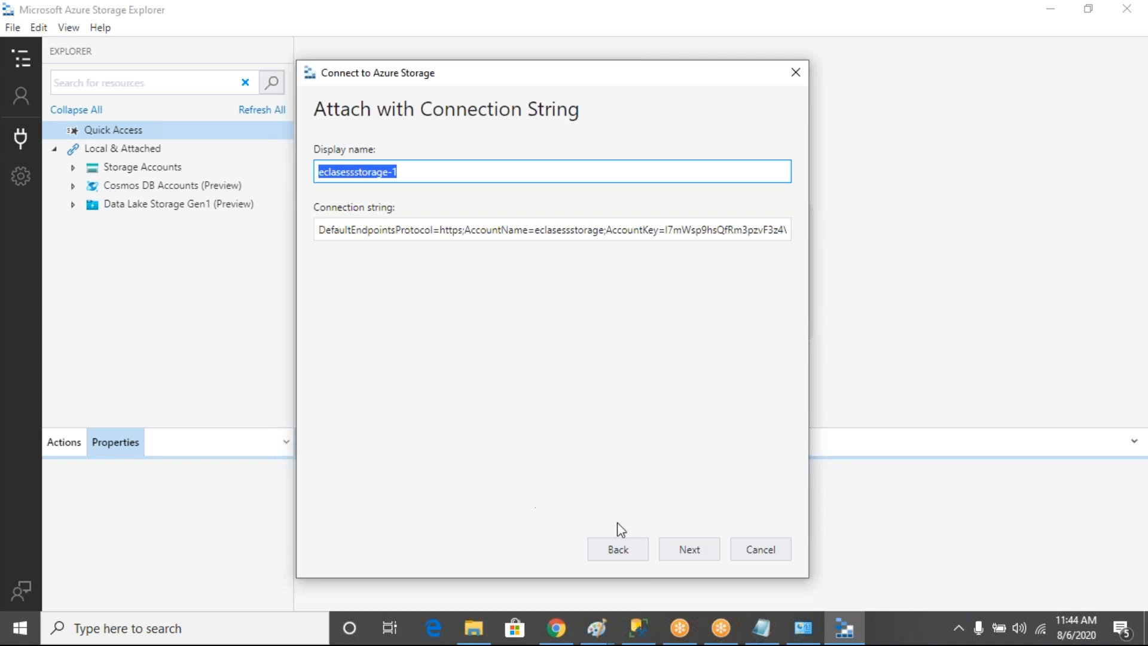
{"action": "left_click", "coordinate": [683, 545]}
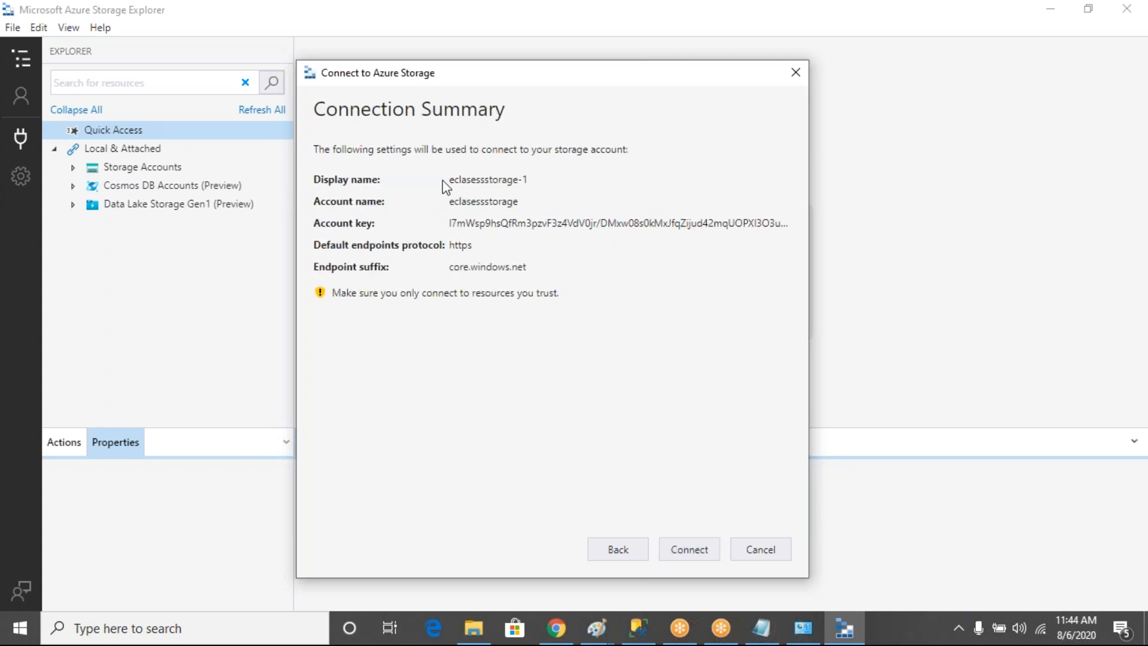
Review the display name, account name, key and endpoint settings in the summary and connect to the storage account.
{"action": "left_click_drag", "start_coordinate": [484, 189], "coordinate": [530, 187]}
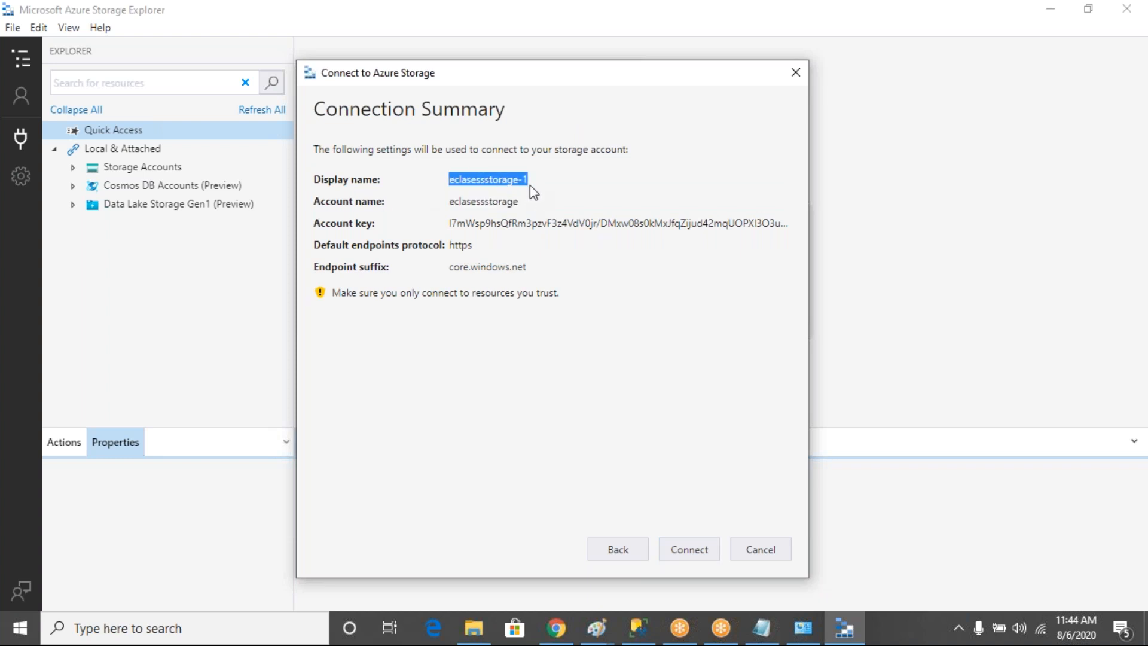
{"action": "left_click_drag", "start_coordinate": [454, 201], "coordinate": [519, 204]}
{"action": "left_click_drag", "start_coordinate": [450, 222], "coordinate": [584, 224]}
{"action": "left_click_drag", "start_coordinate": [447, 247], "coordinate": [533, 277]}
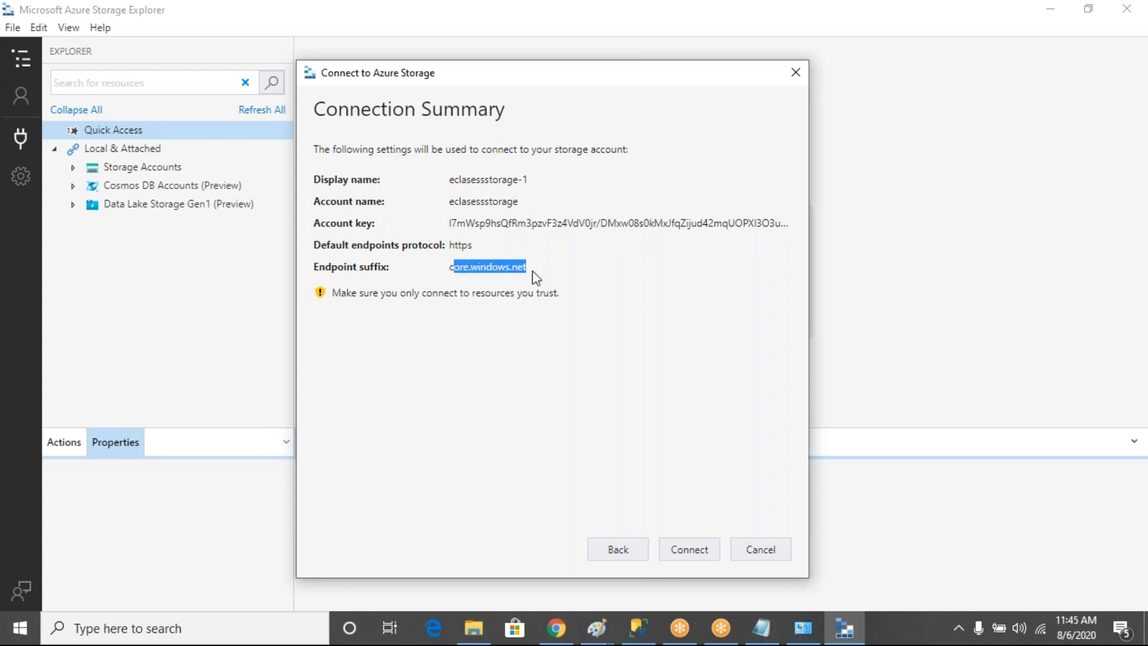
{"action": "left_click", "coordinate": [689, 549]}
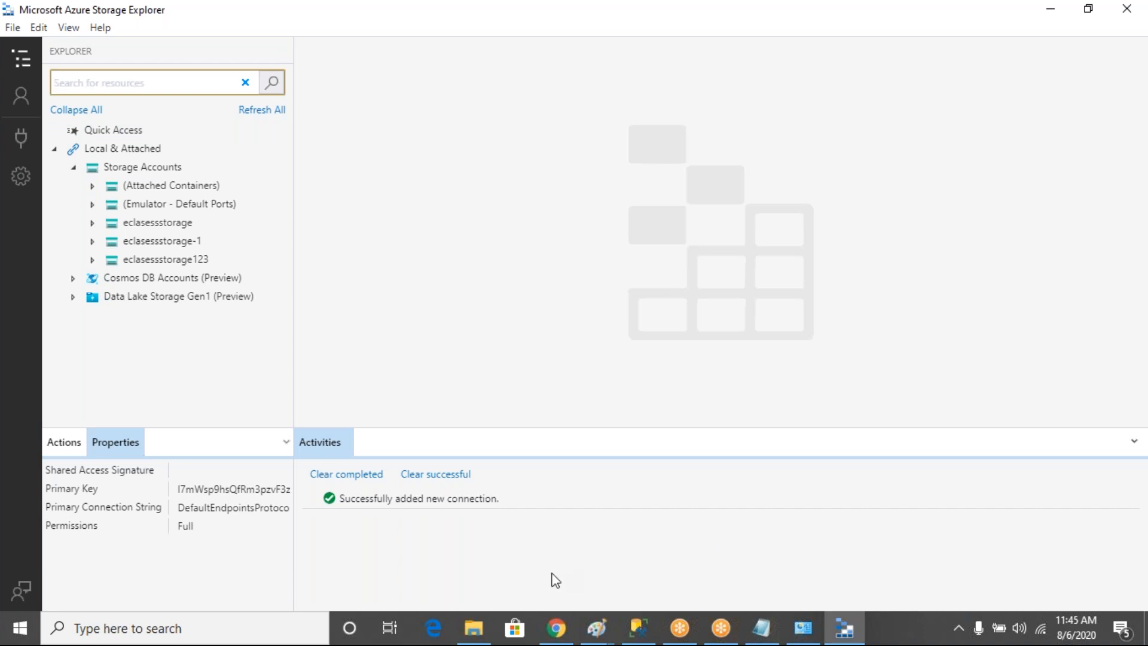
Expand the eclasessstorage-1 storage account and its Blob Containers in the resource tree.
{"action": "left_click", "coordinate": [166, 247]}
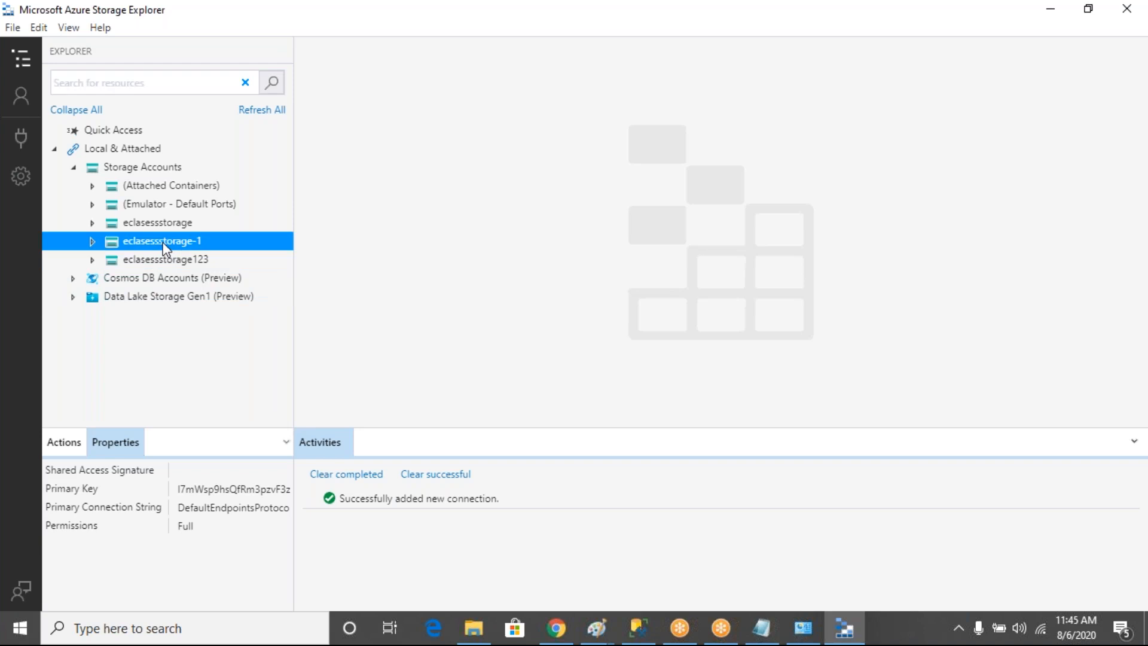
{"action": "left_click", "coordinate": [92, 240]}
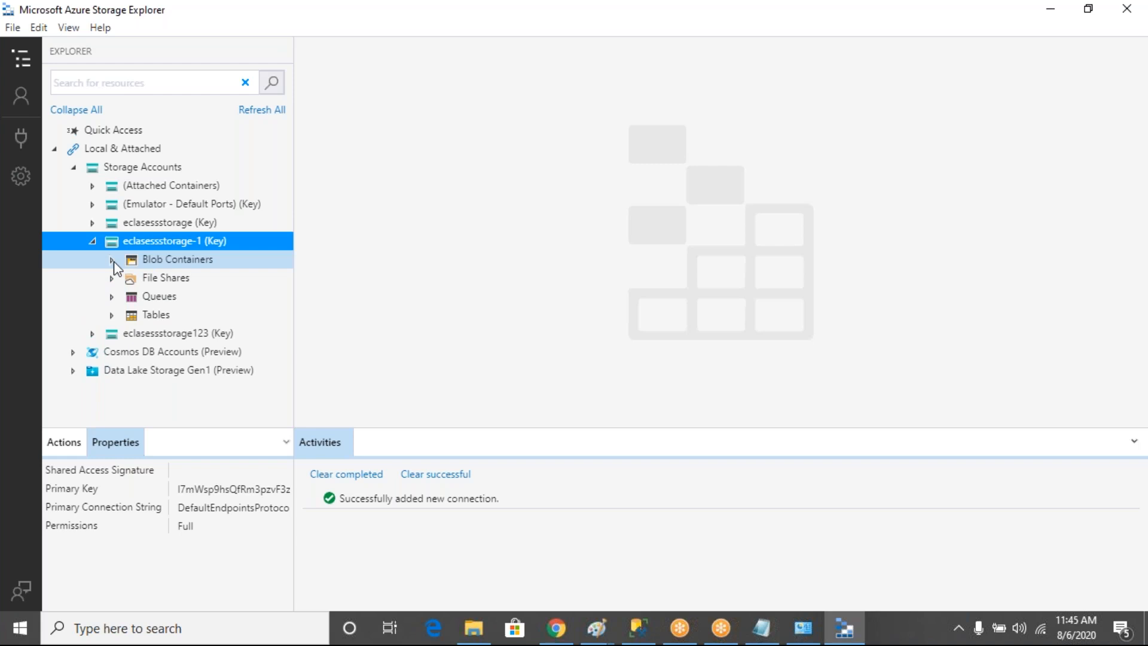
{"action": "left_click", "coordinate": [112, 260]}
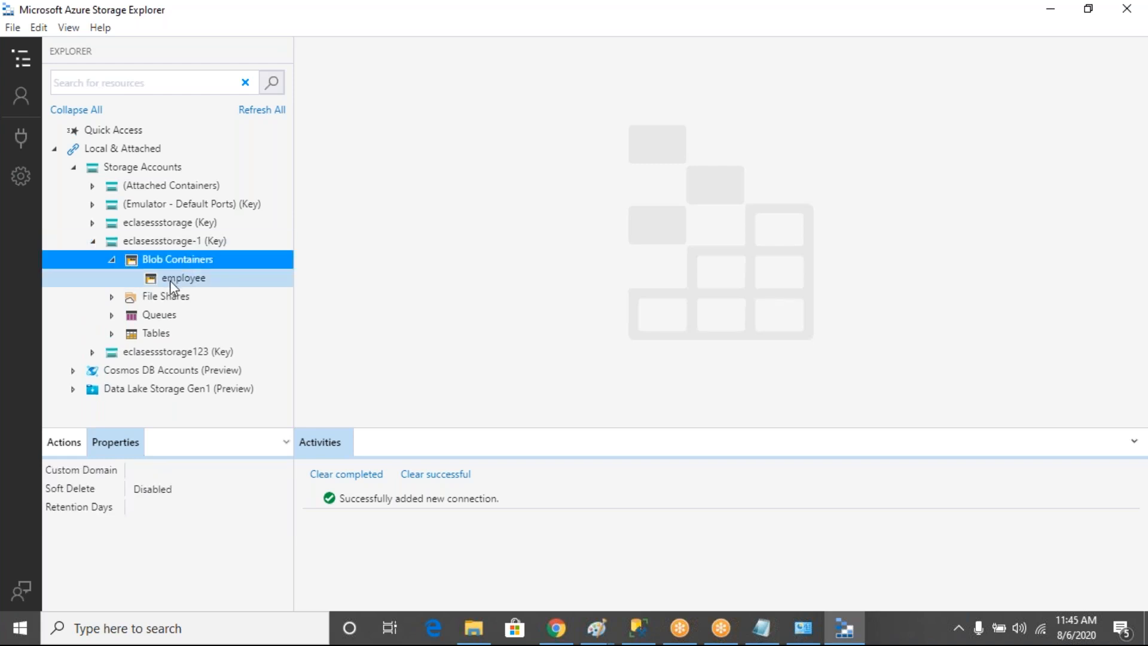
Open the employee container in eclasessstorage-1, download emp1.txt to the Test folder on the desktop and check the transfer entry.
{"action": "left_click", "coordinate": [178, 281]}
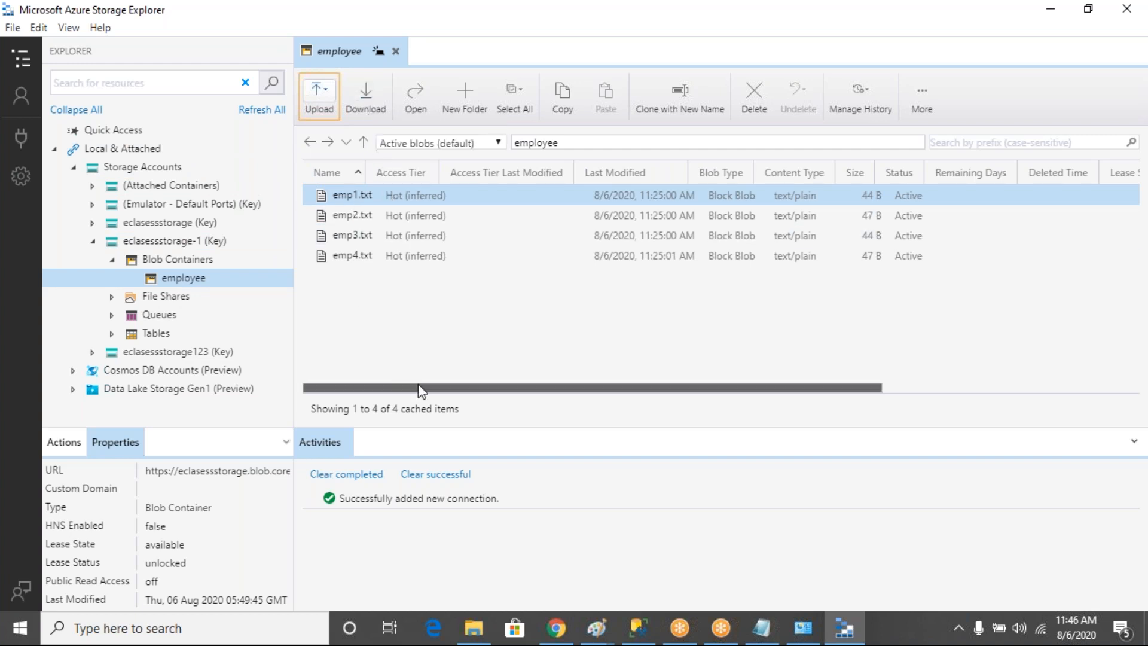
{"action": "left_click", "coordinate": [361, 198]}
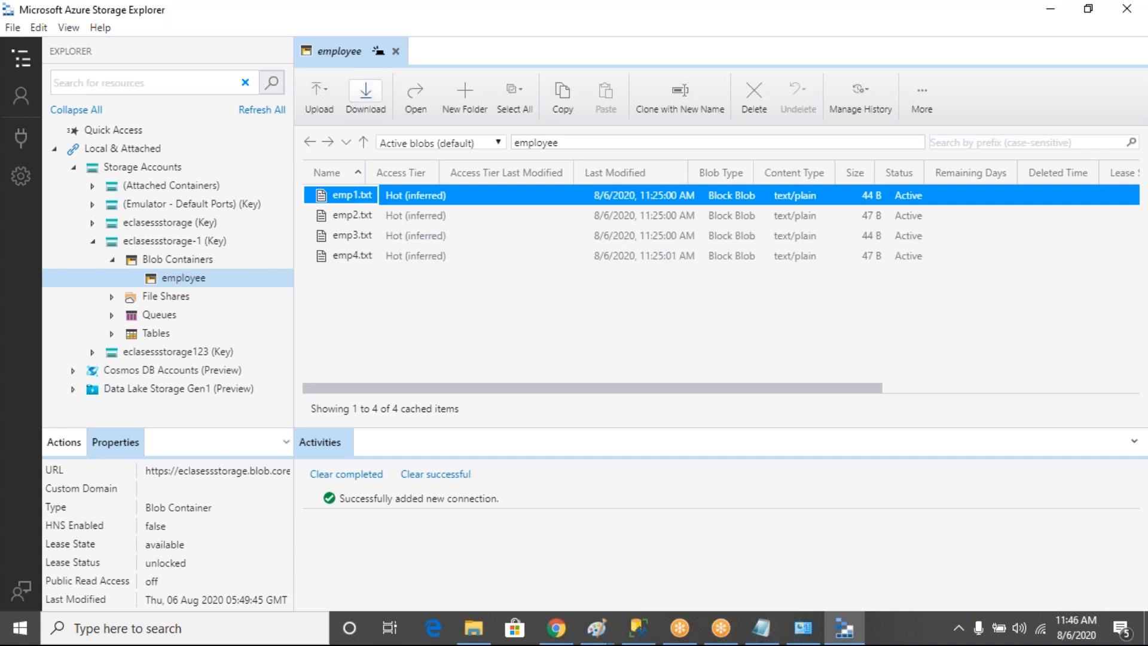
{"action": "left_click", "coordinate": [367, 95]}
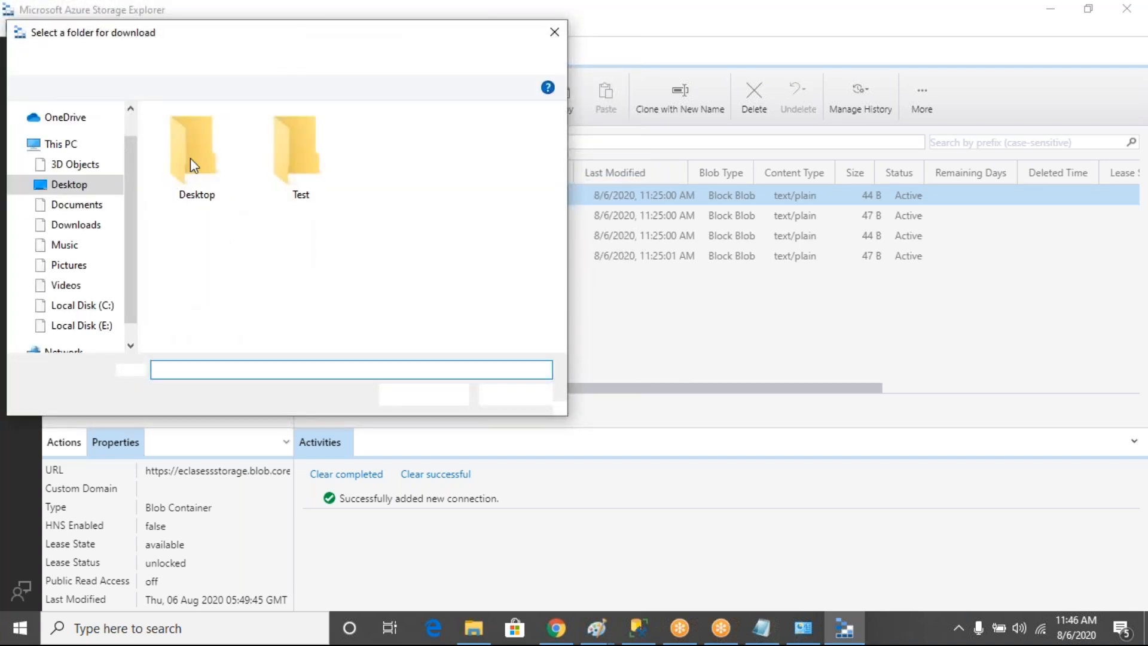
{"action": "left_click", "coordinate": [200, 186]}
{"action": "left_click", "coordinate": [327, 190]}
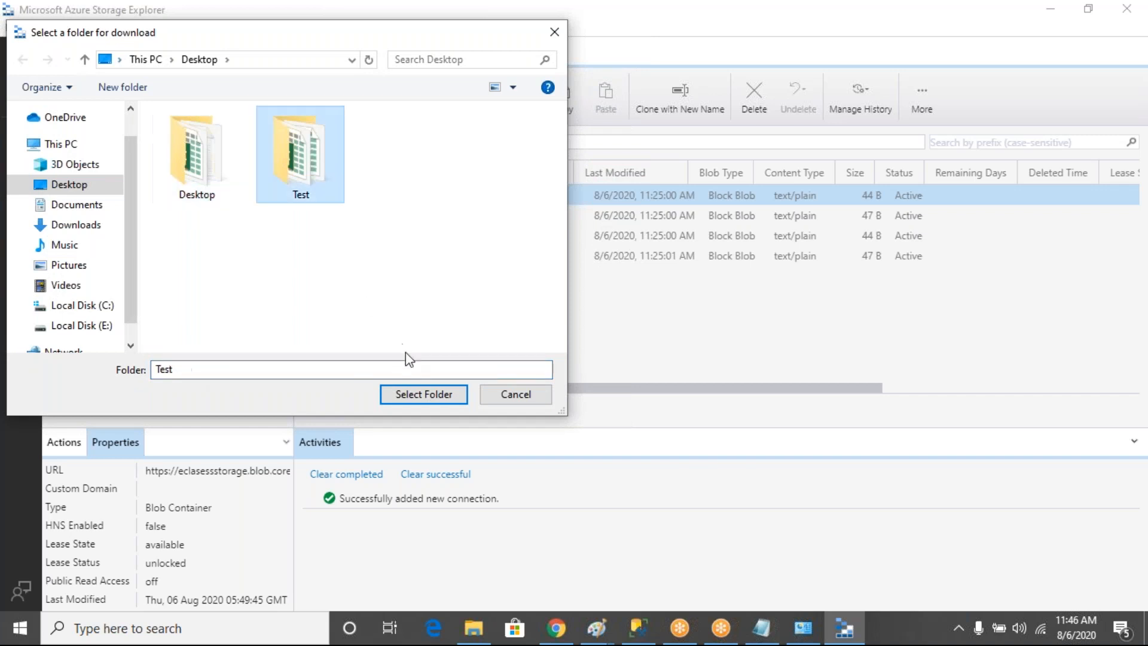
{"action": "left_click", "coordinate": [417, 394]}
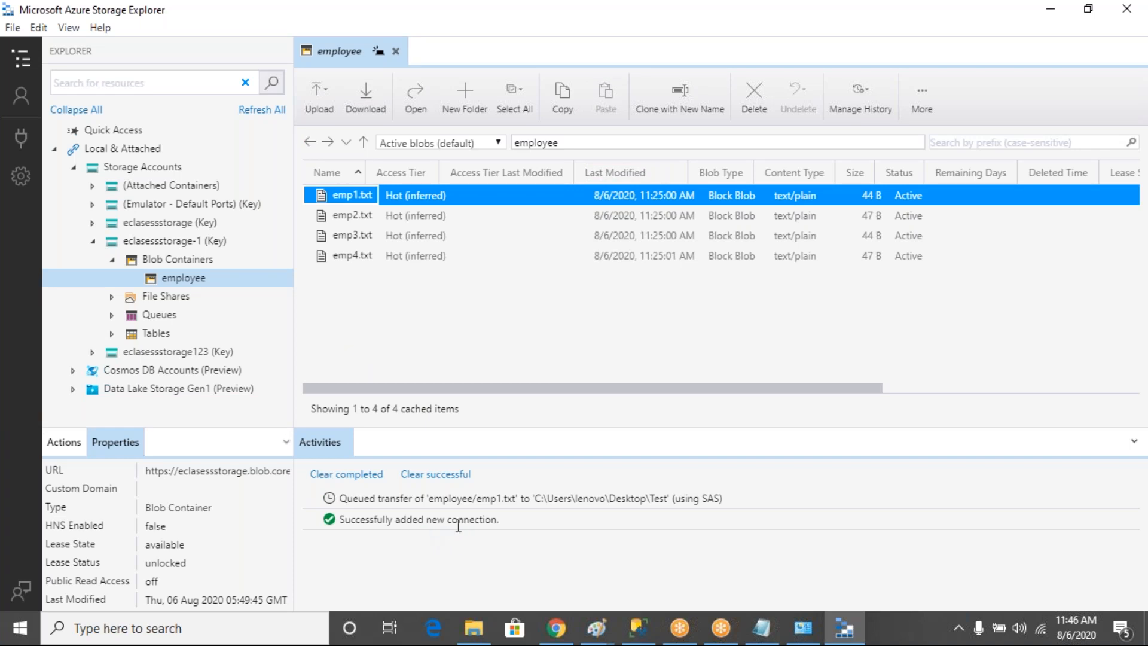
{"action": "left_click_drag", "start_coordinate": [469, 496], "coordinate": [613, 496]}
{"action": "left_click", "coordinate": [613, 497]}
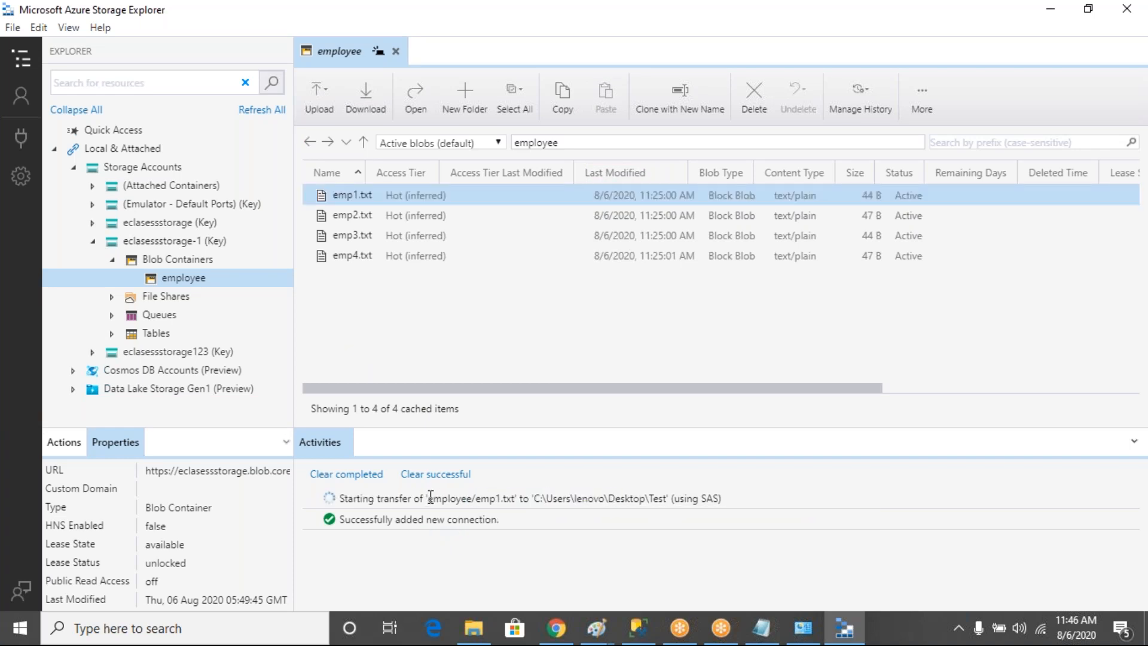
{"action": "left_click_drag", "start_coordinate": [431, 497], "coordinate": [656, 499]}
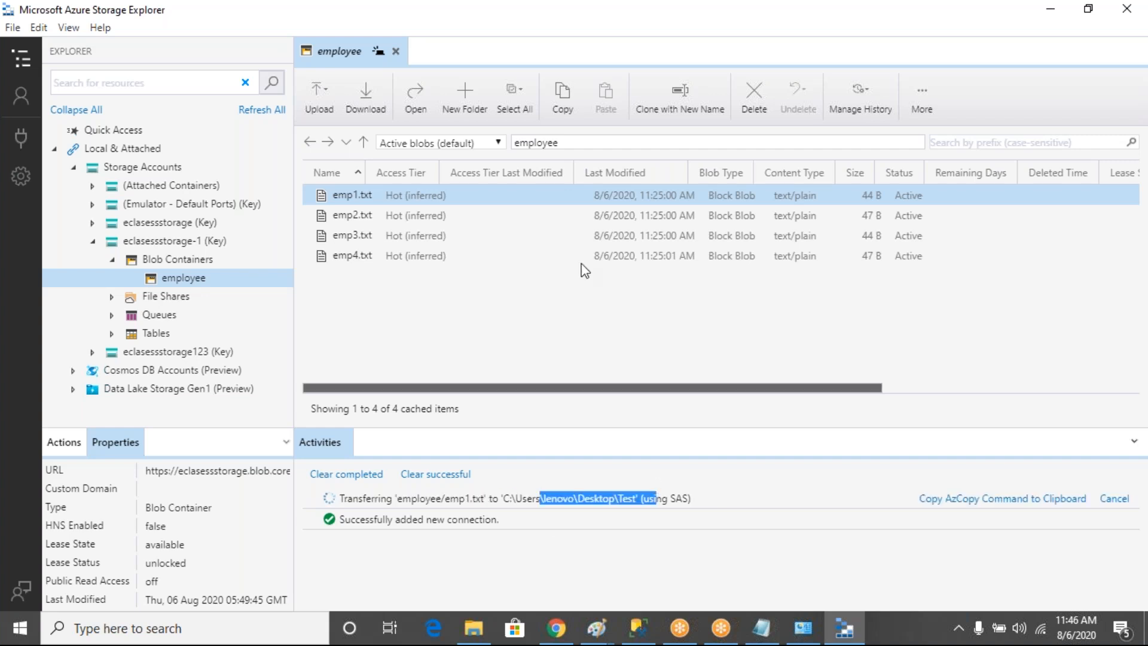
{"action": "left_click", "coordinate": [327, 94]}
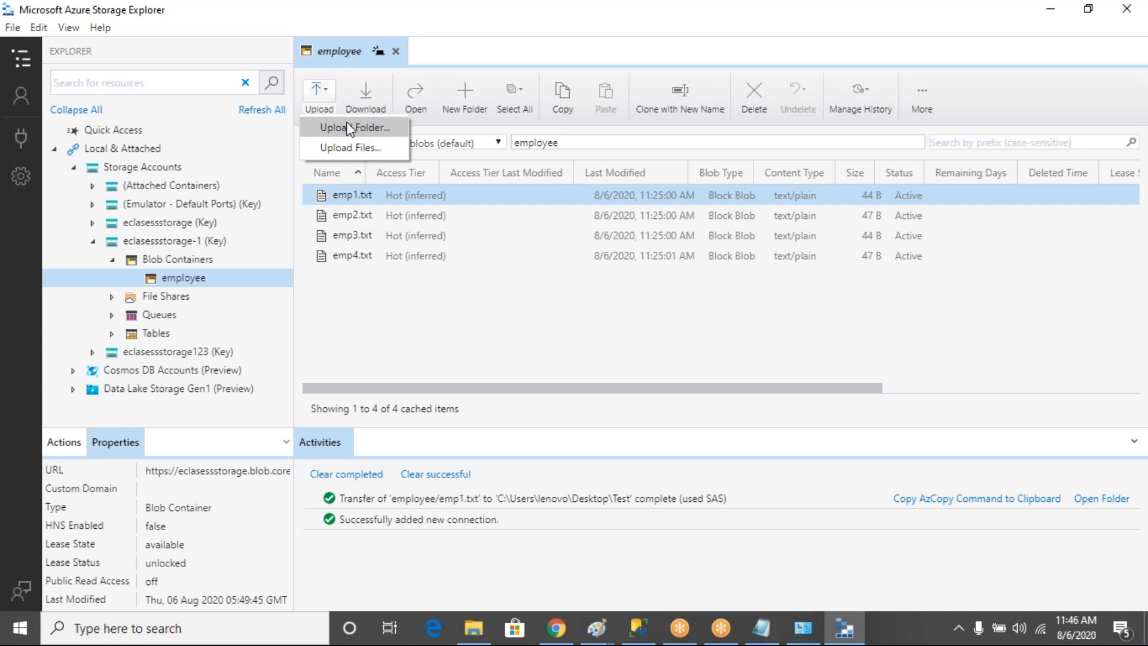
{"action": "left_click", "coordinate": [447, 56]}
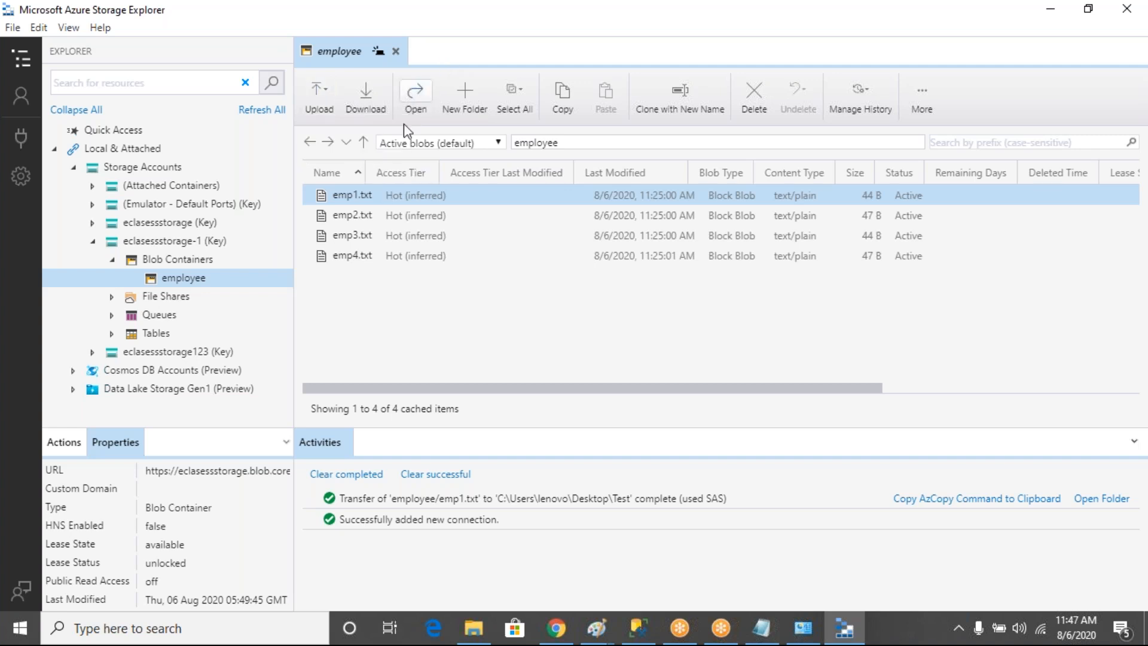
Open emp1.txt from the employee container to view its contents in Notepad, and close the file.
{"action": "left_click", "coordinate": [368, 197]}
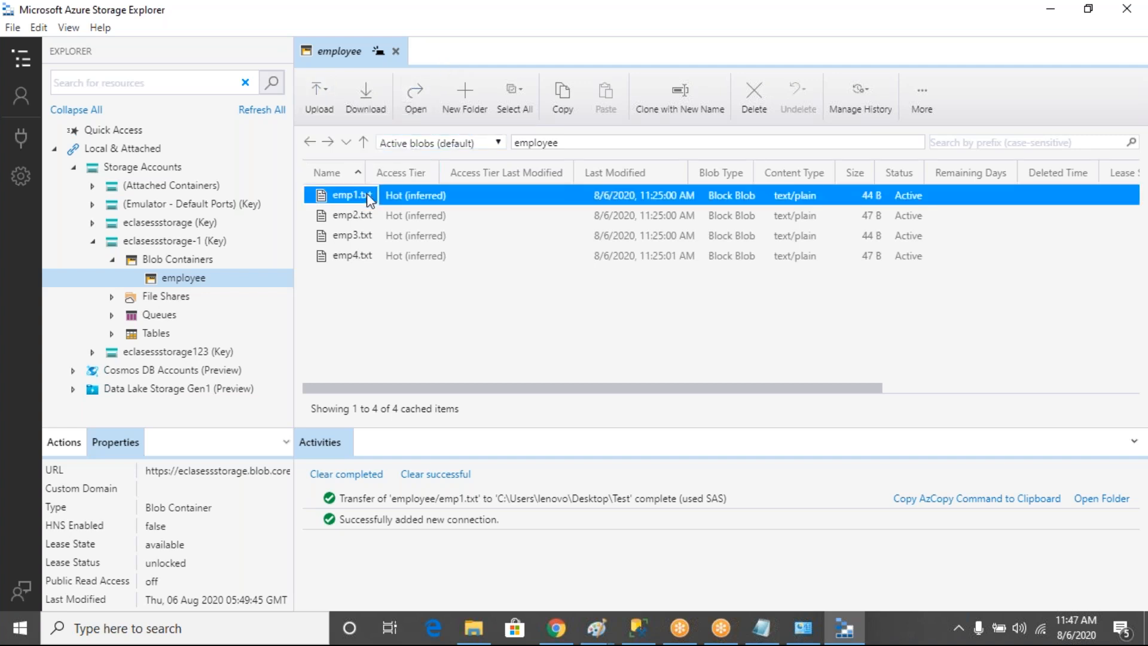
{"action": "left_click", "coordinate": [417, 99]}
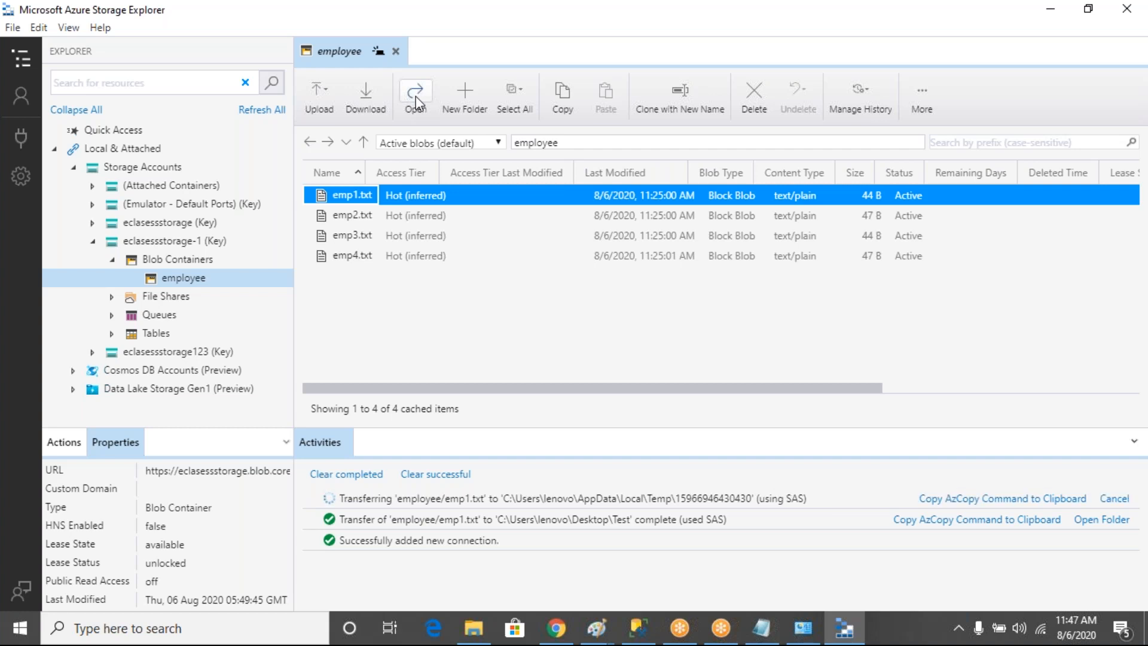
{"action": "left_click", "coordinate": [415, 96]}
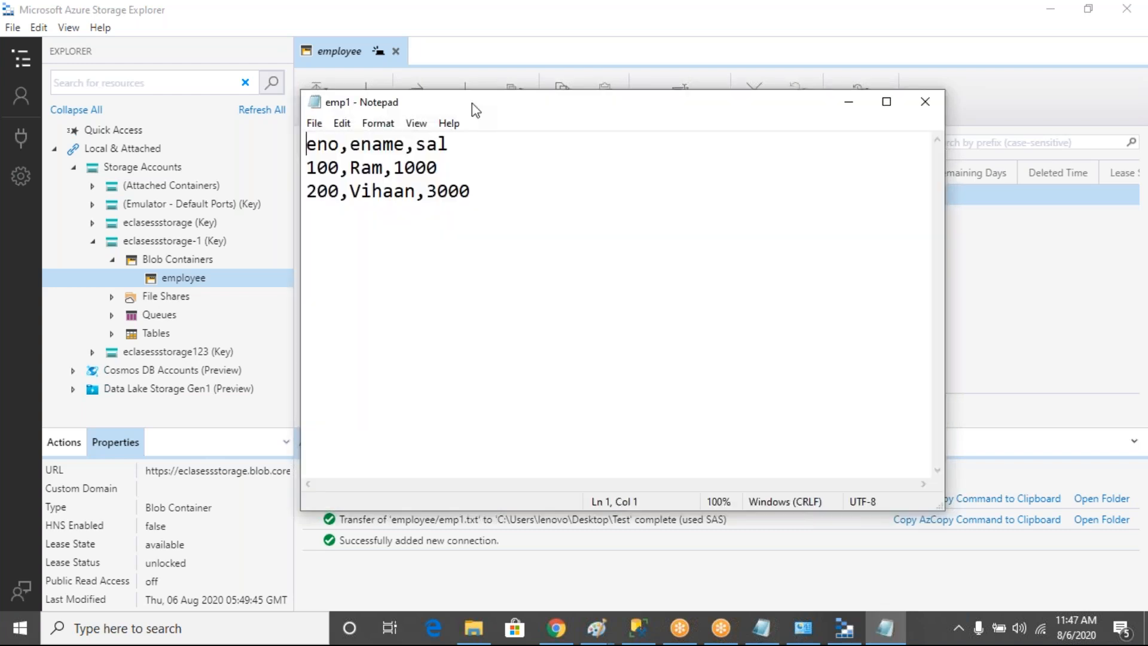
{"action": "left_click_drag", "start_coordinate": [472, 103], "coordinate": [582, 115]}
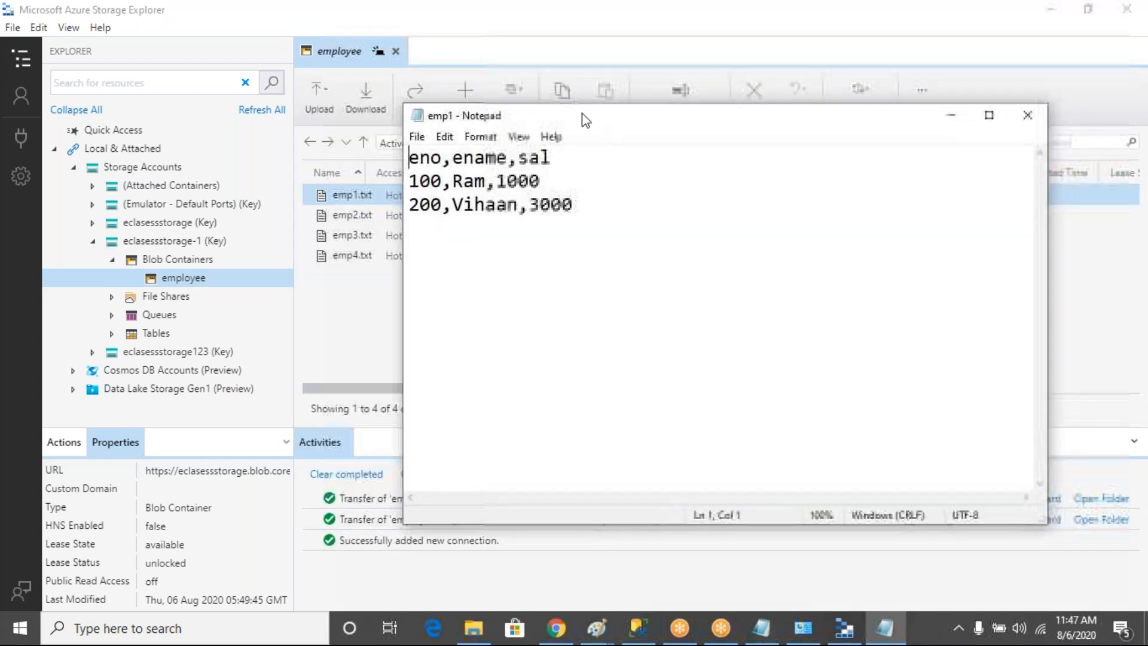
{"action": "key", "text": "alt+F4"}
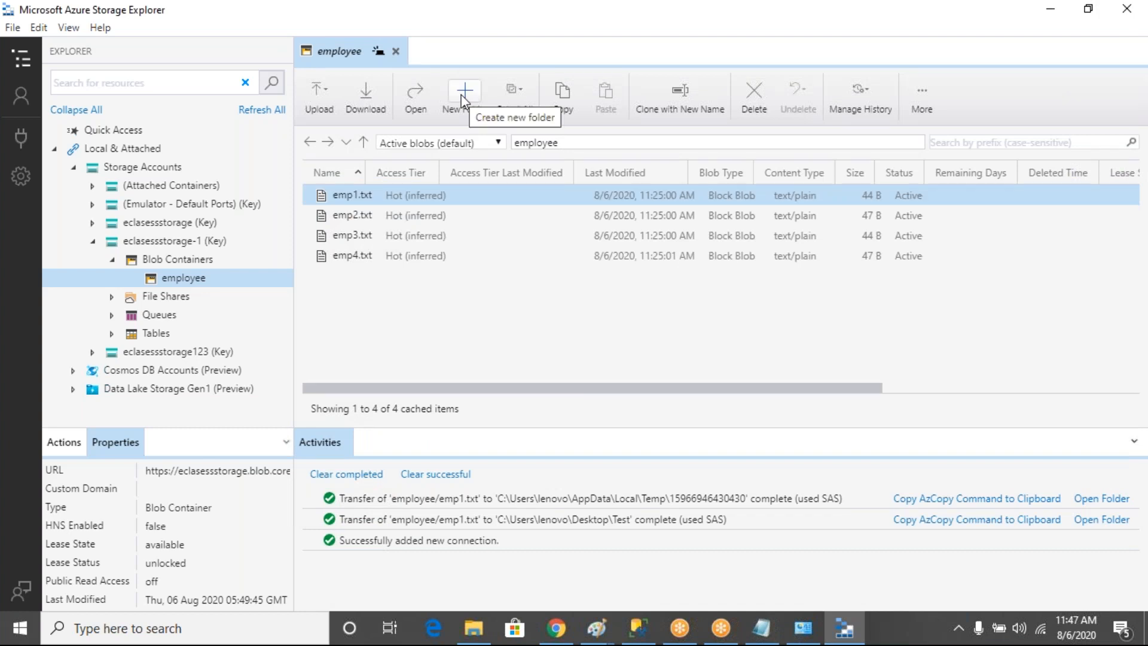
Switch to the Azure portal in Chrome and open the employee container of the eclasessstorage account.
{"action": "left_click", "coordinate": [566, 641]}
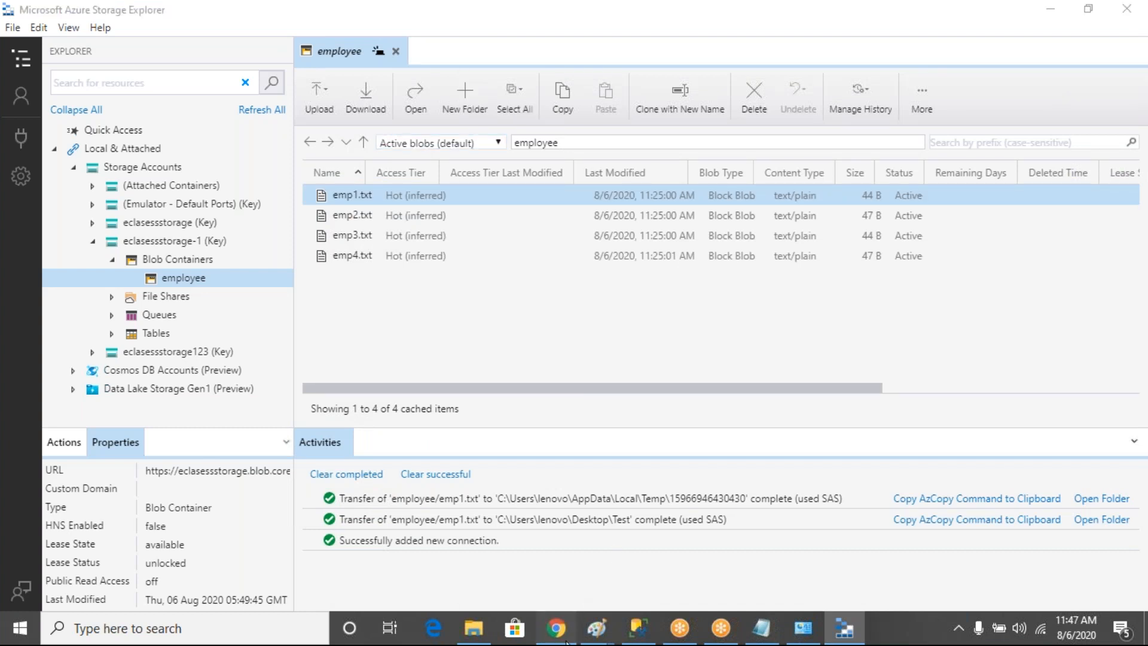
{"action": "mouse_move", "coordinate": [566, 642]}
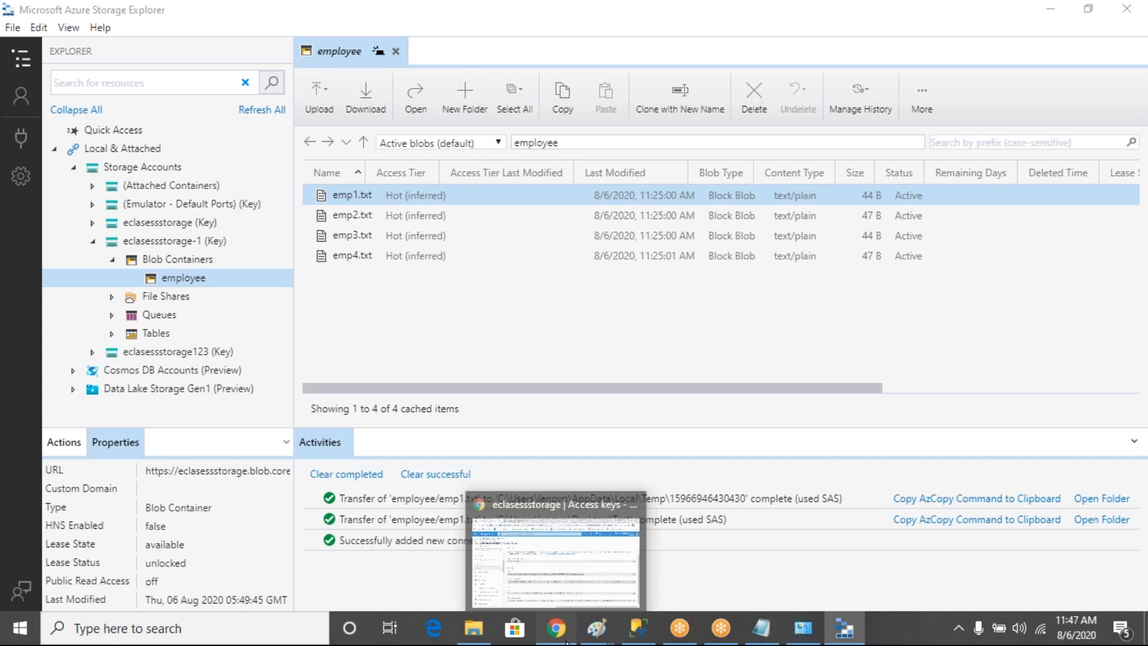
{"action": "left_click", "coordinate": [566, 641]}
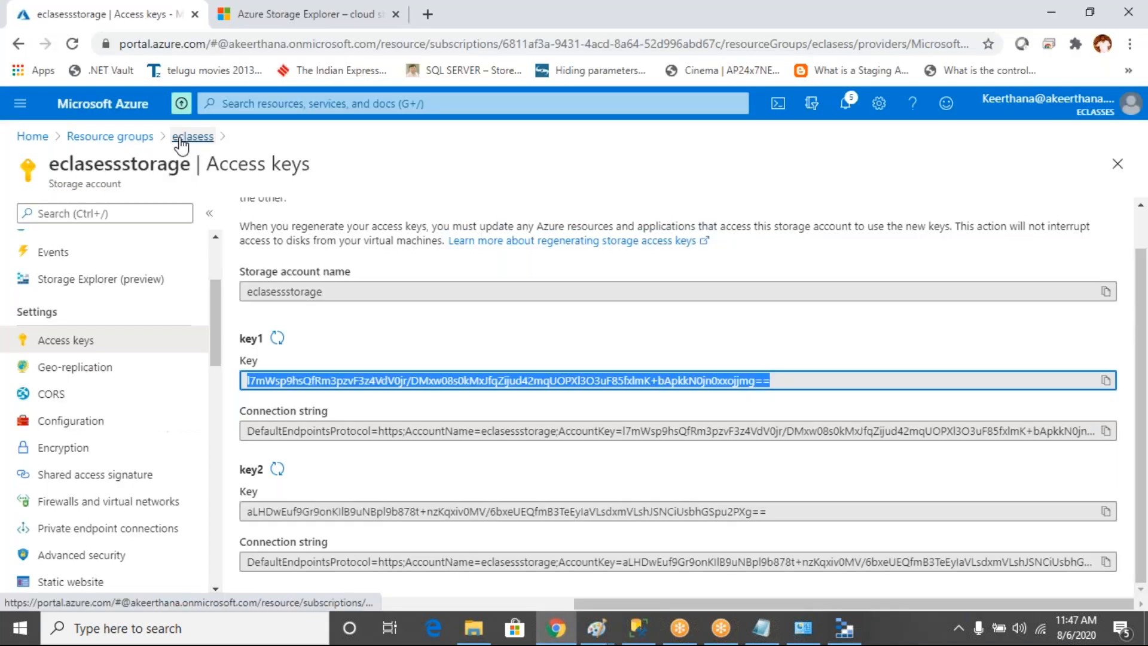
{"action": "left_click", "coordinate": [181, 139]}
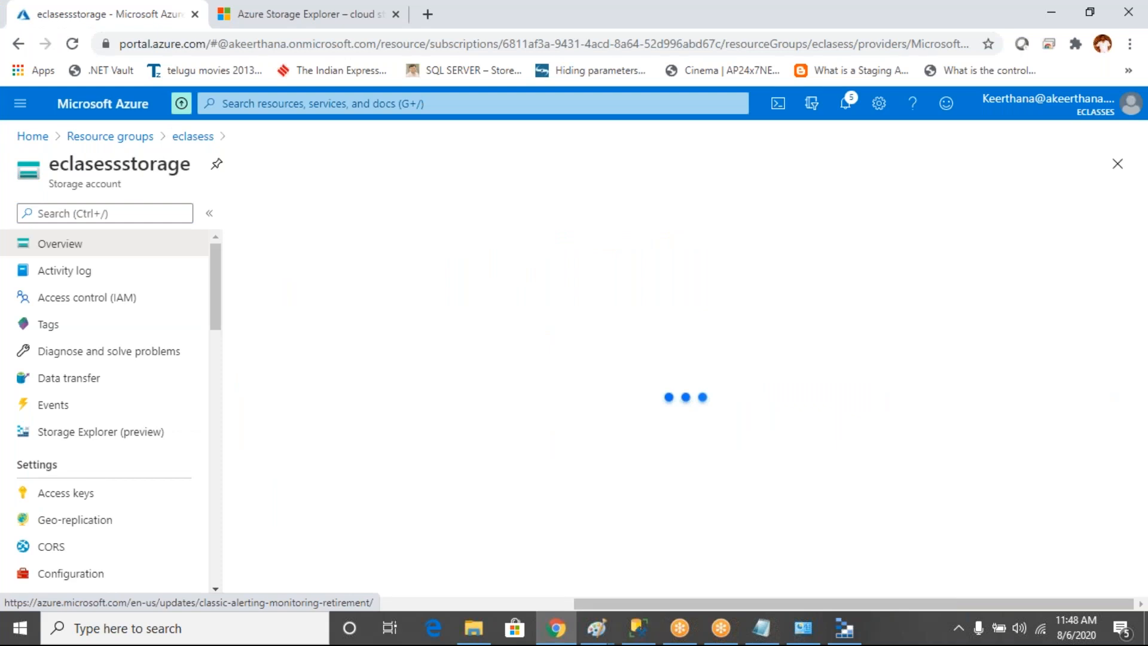
{"action": "left_click", "coordinate": [338, 507]}
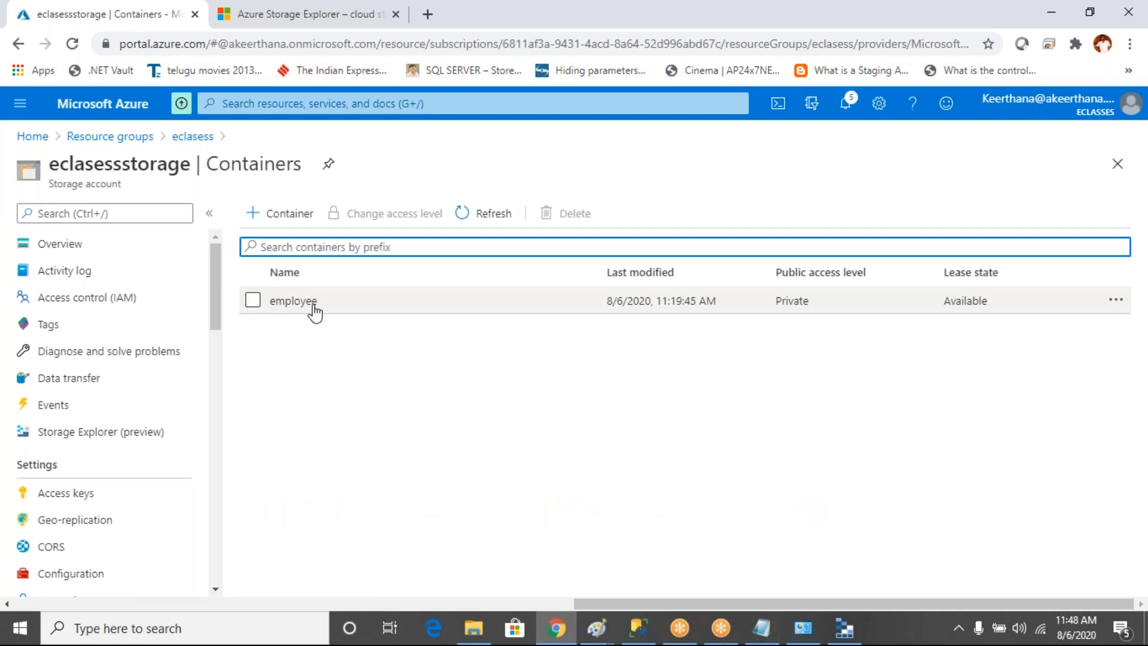
{"action": "left_click", "coordinate": [293, 300]}
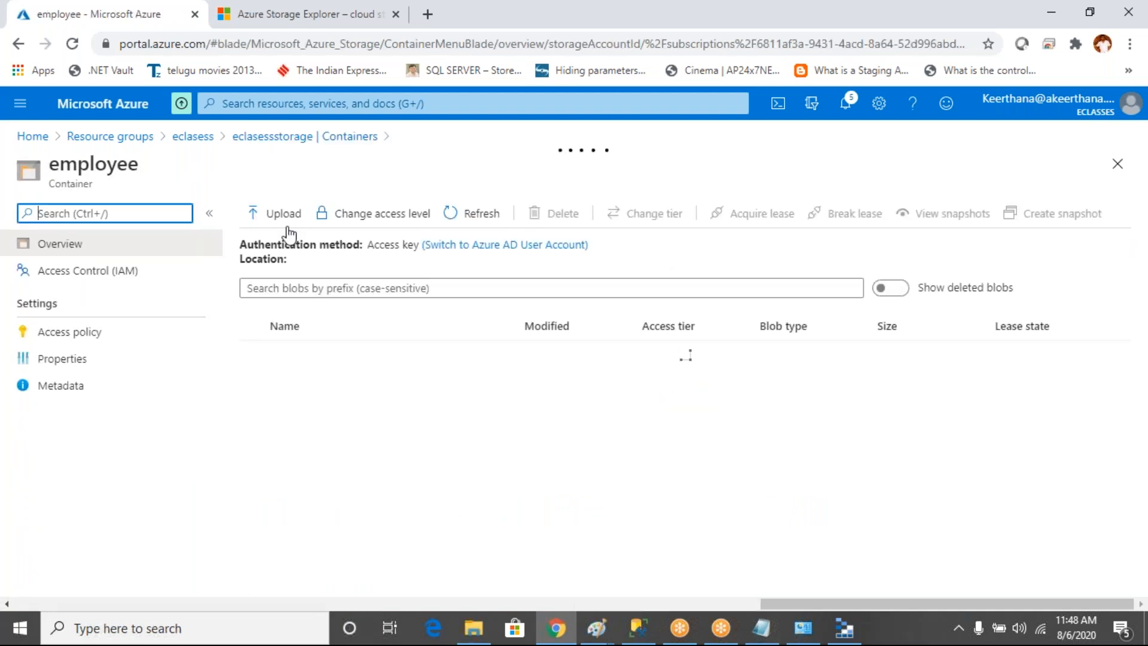
Try out the advanced blob upload options by entering emp as the upload folder, and close the form without uploading.
{"action": "left_click", "coordinate": [283, 221]}
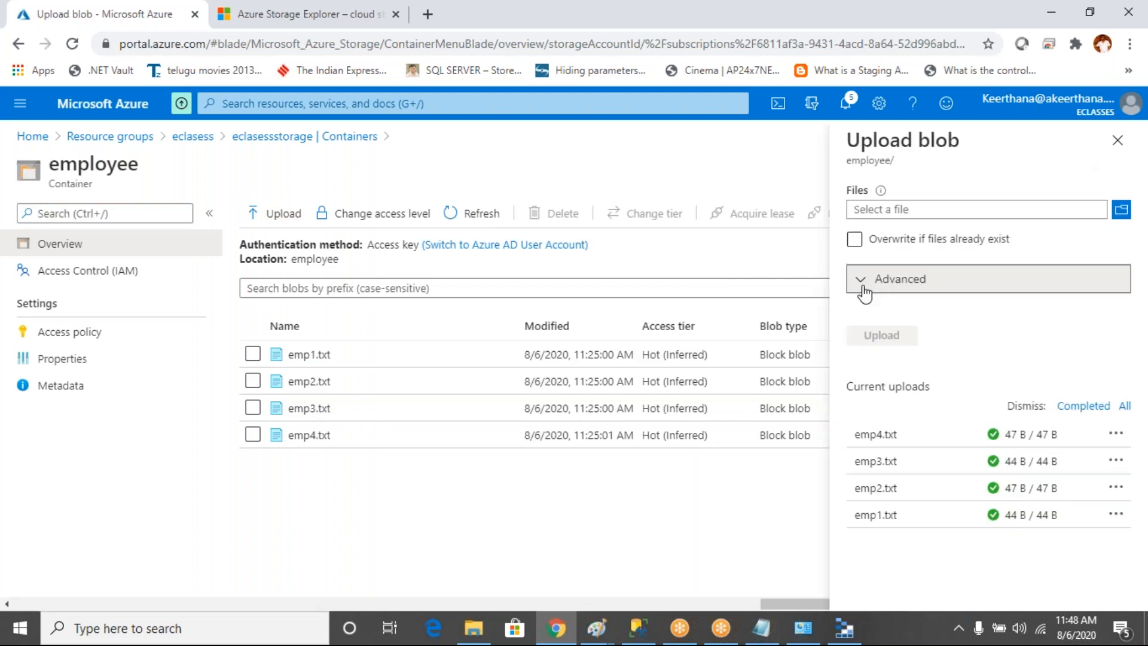
{"action": "left_click", "coordinate": [863, 285]}
{"action": "left_click", "coordinate": [839, 285]}
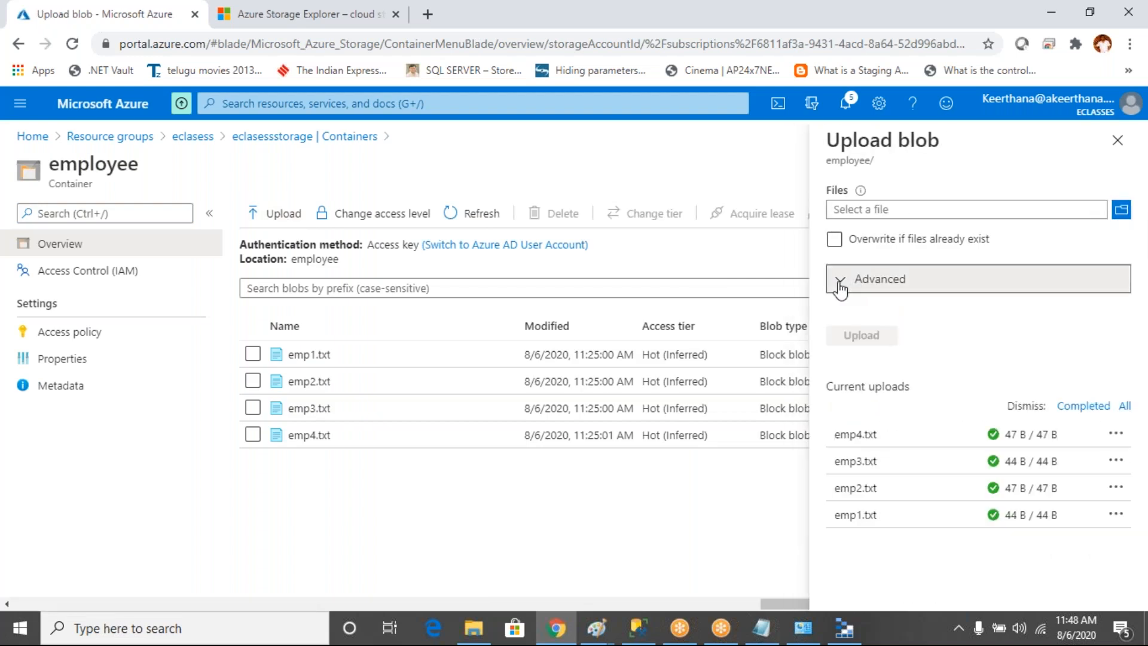
{"action": "left_click", "coordinate": [840, 285]}
{"action": "left_click_drag", "start_coordinate": [1143, 411], "coordinate": [1143, 549]}
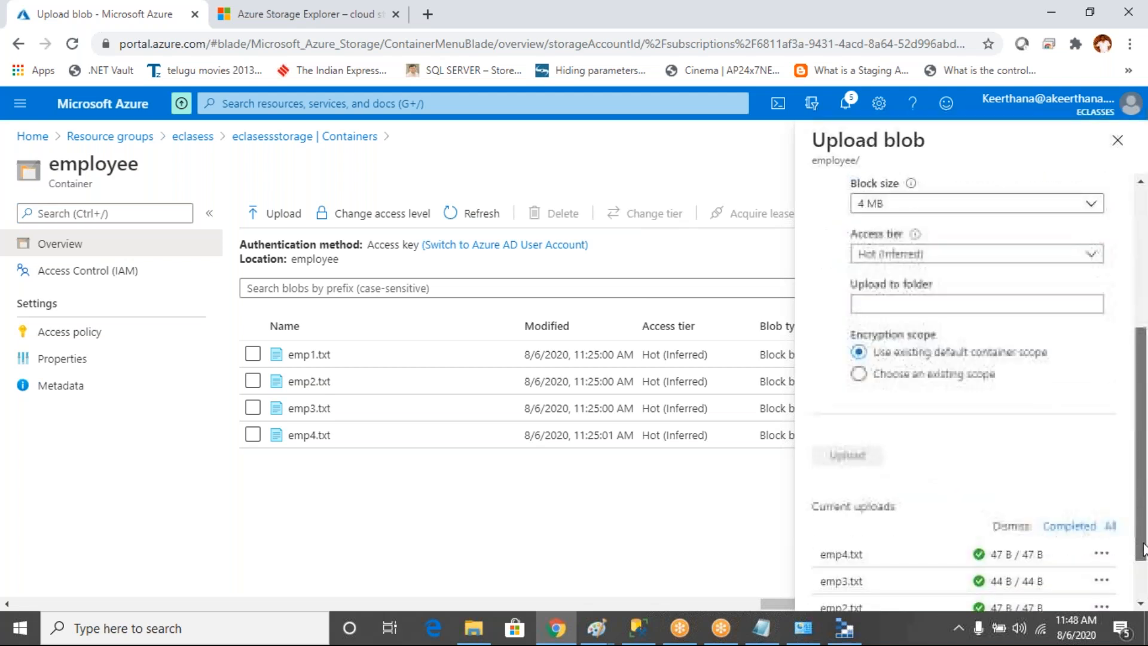
{"action": "left_click", "coordinate": [880, 305]}
{"action": "type", "text": "emp"}
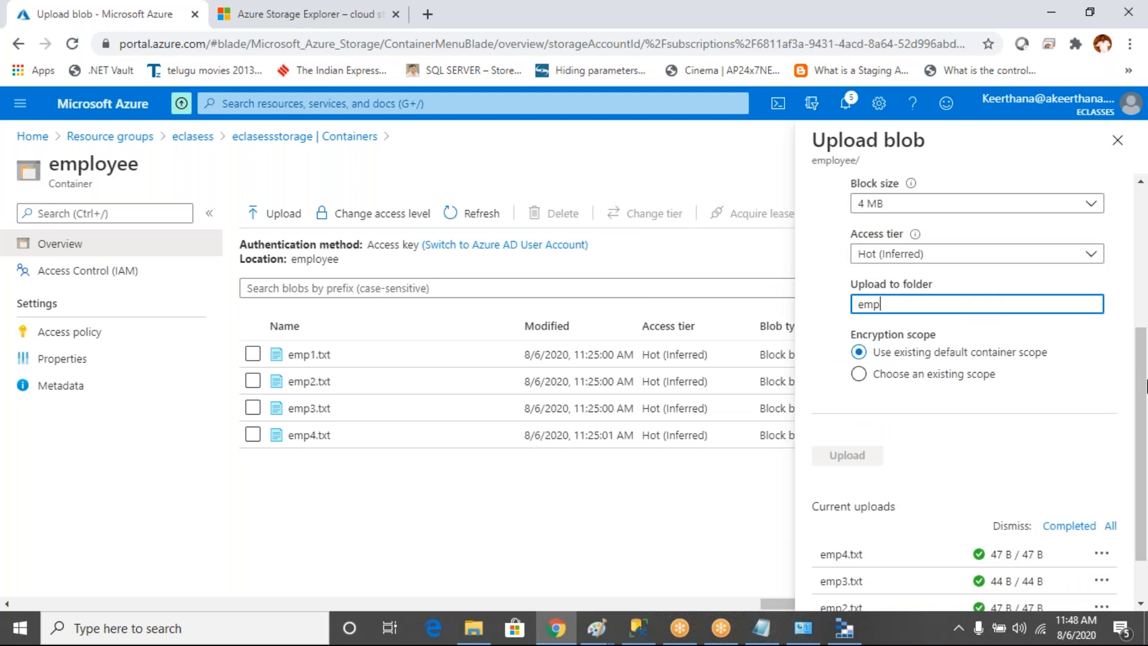
{"action": "left_click_drag", "start_coordinate": [1141, 399], "coordinate": [1146, 130]}
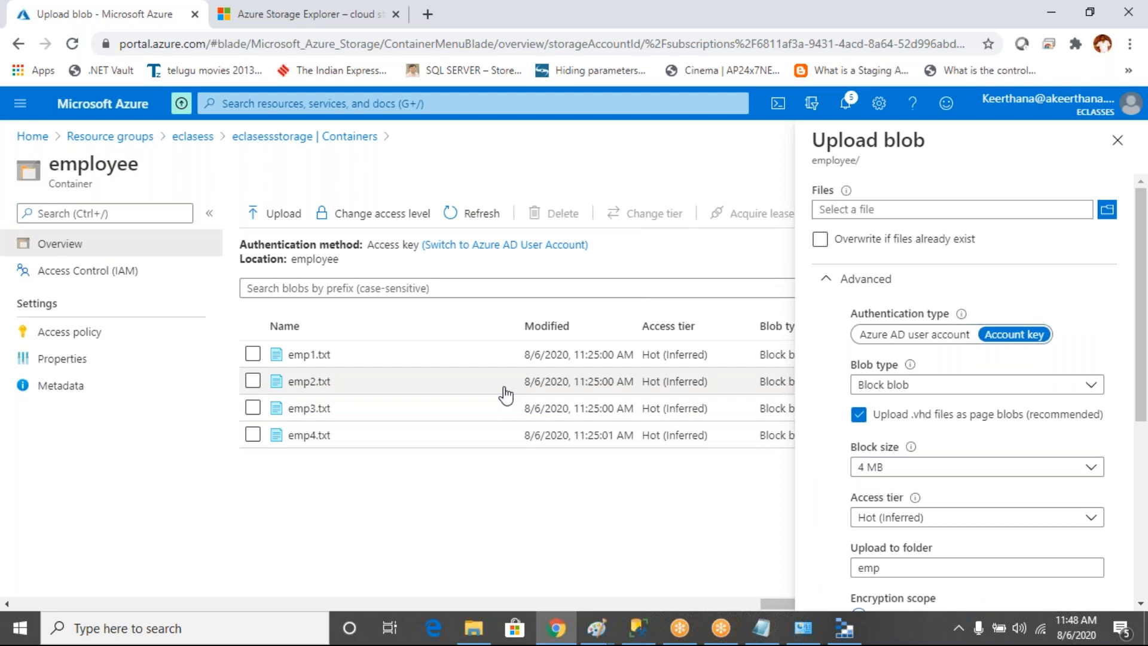
{"action": "left_click", "coordinate": [1118, 147]}
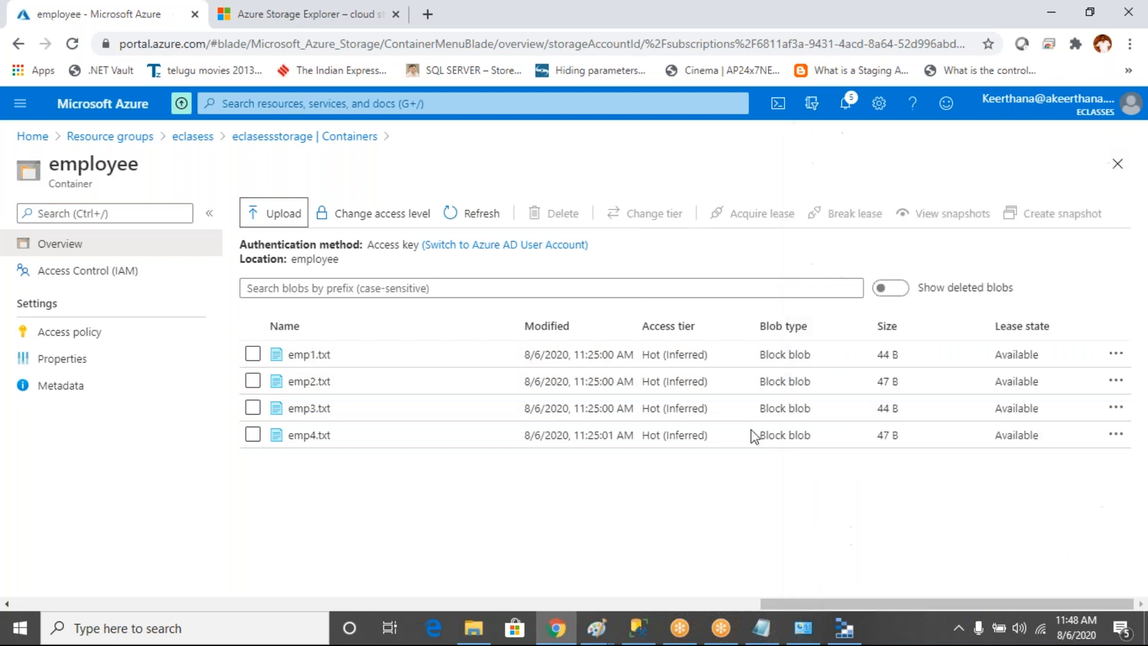
Switch back to Azure Storage Explorer and create a virtual folder named Emp in the employee container.
{"action": "left_click", "coordinate": [844, 628]}
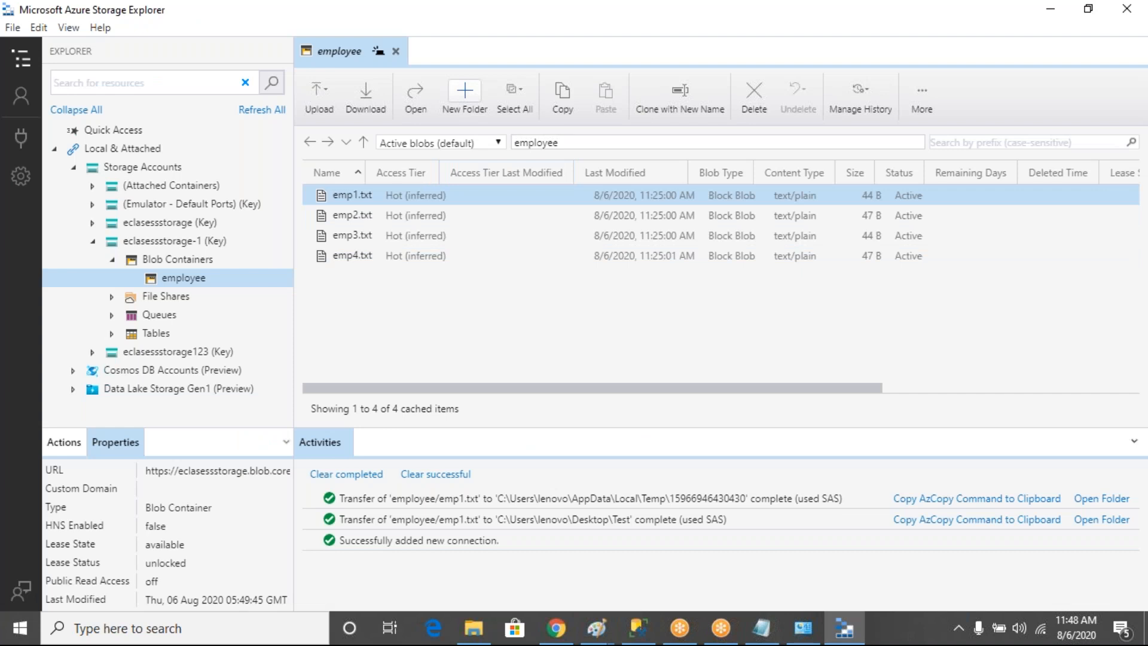
{"action": "left_click", "coordinate": [465, 91]}
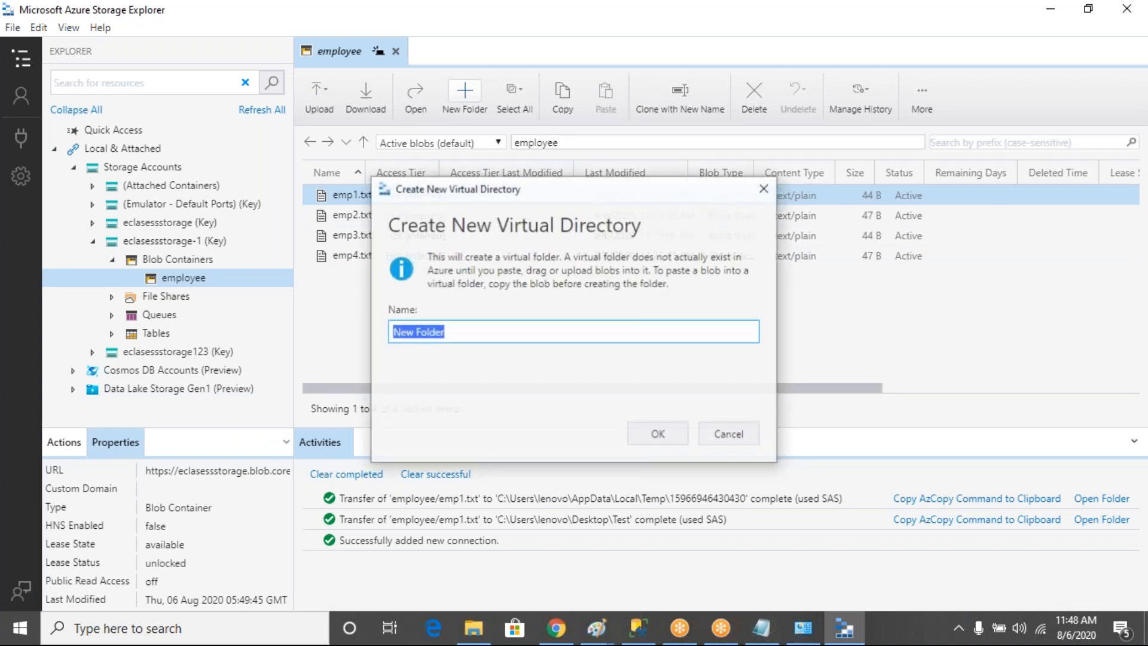
{"action": "type", "text": "Emp"}
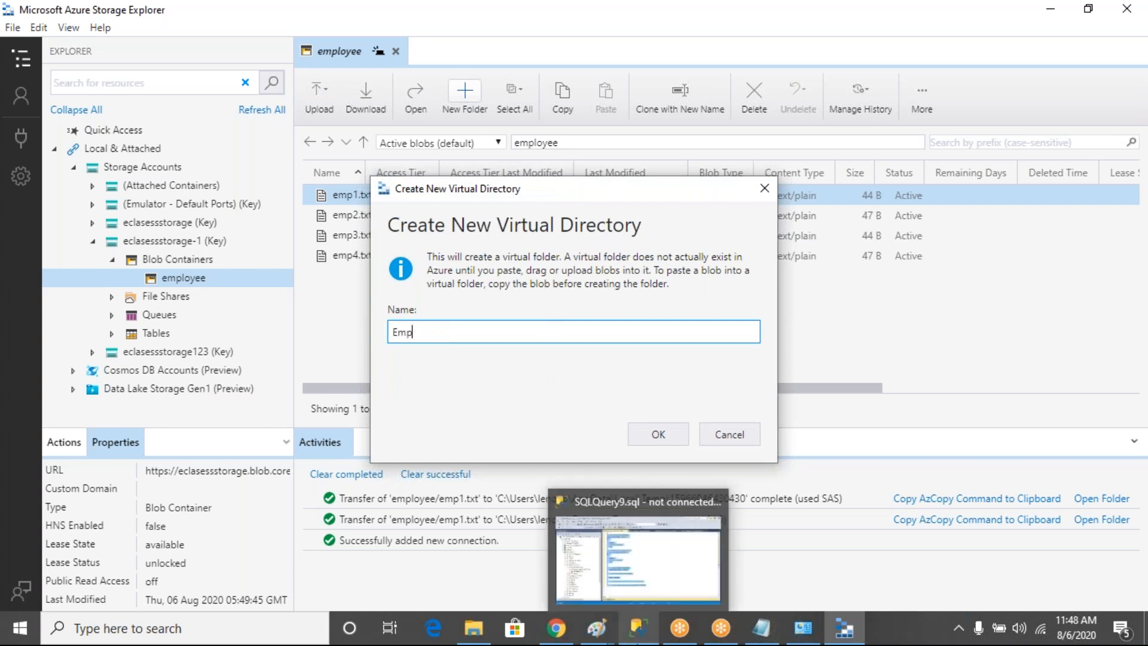
{"action": "mouse_move", "coordinate": [680, 627]}
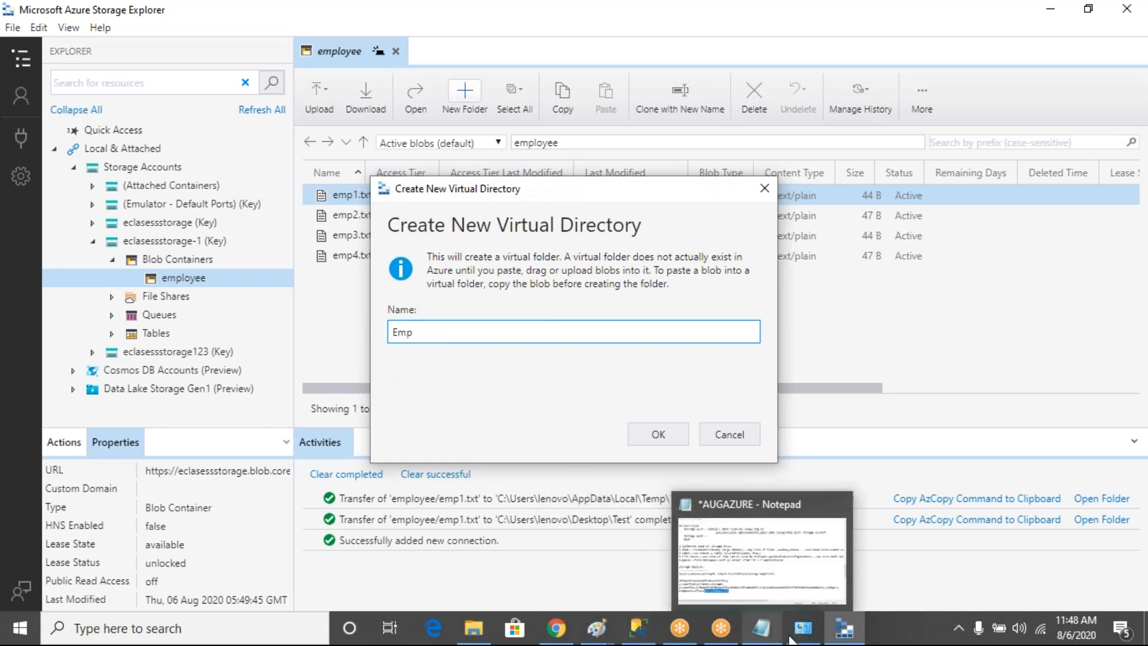
{"action": "left_click", "coordinate": [660, 435]}
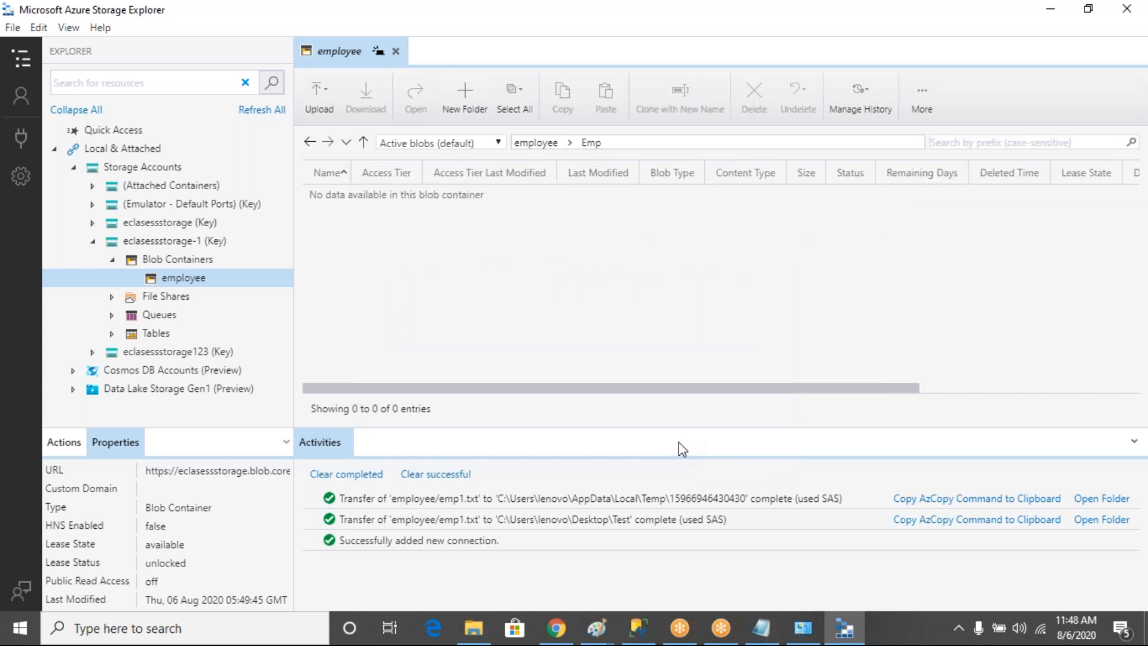
Upload sql questions.txt from the Desktop subfolder of the Windows desktop into the Emp folder as a block blob.
{"action": "left_click", "coordinate": [328, 99]}
{"action": "left_click", "coordinate": [366, 147]}
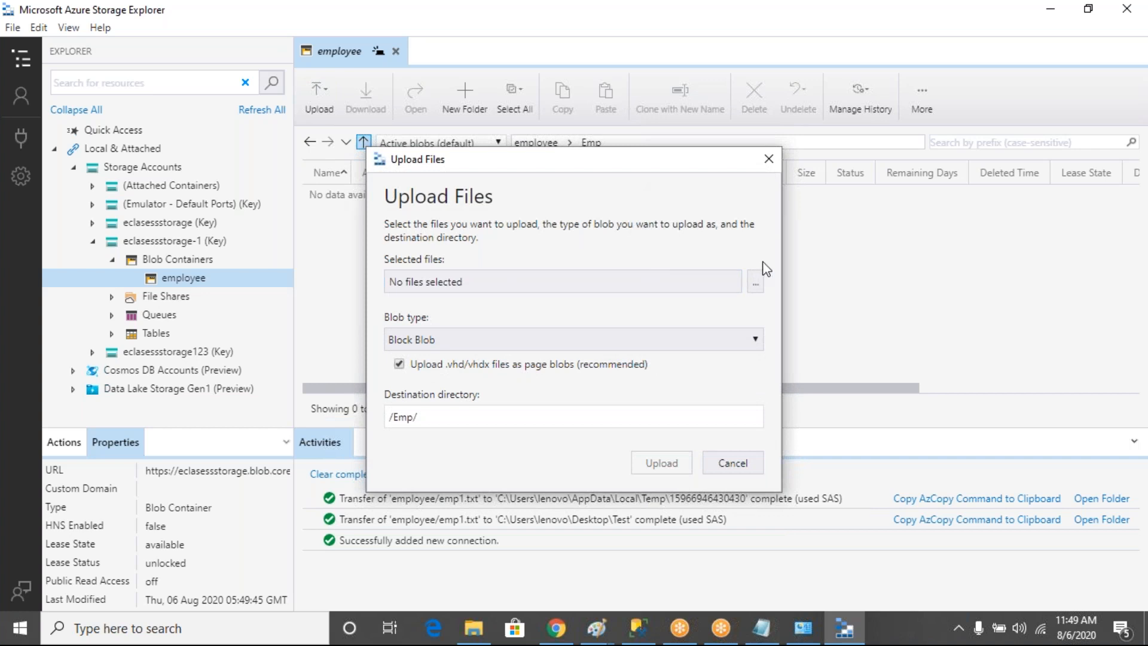
{"action": "left_click", "coordinate": [760, 276]}
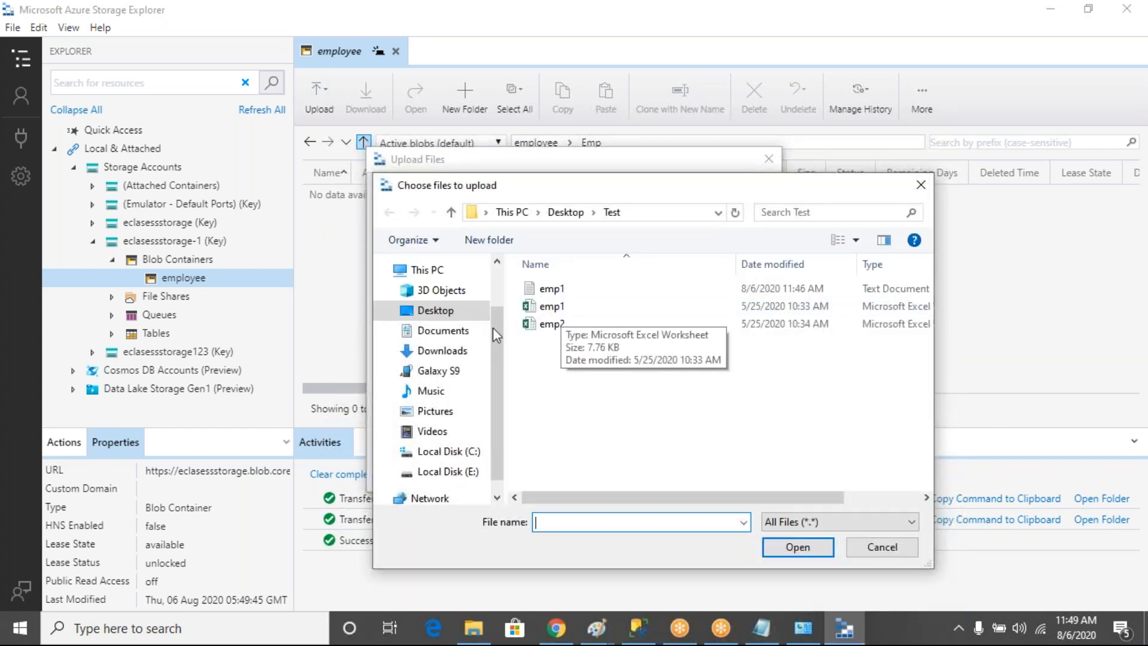
{"action": "left_click", "coordinate": [442, 312]}
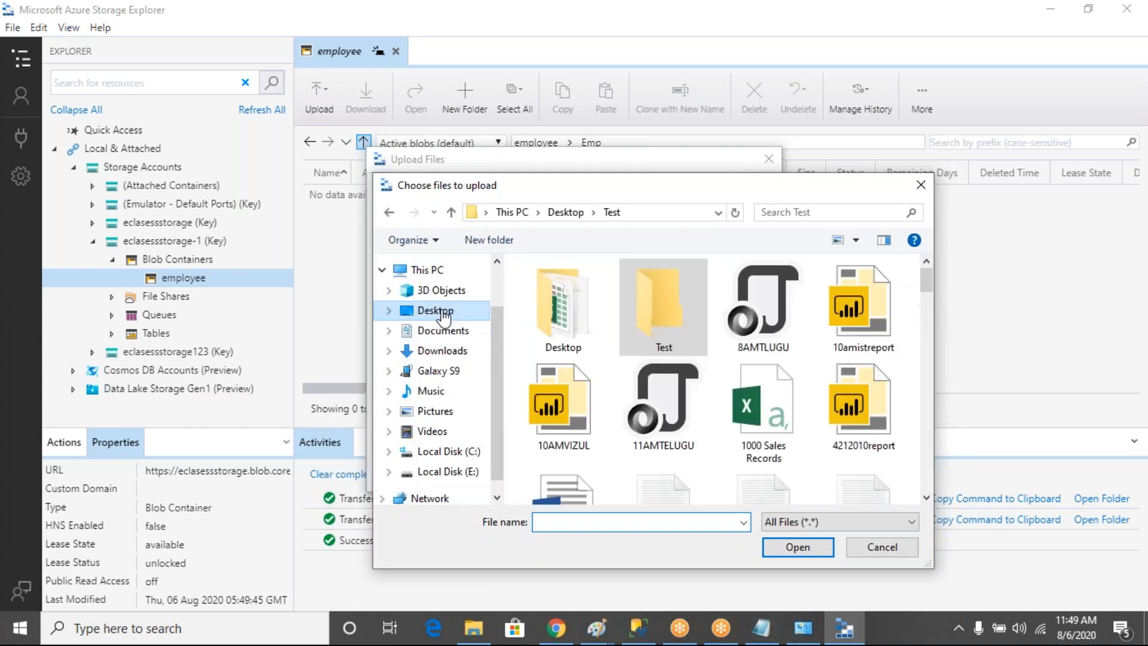
{"action": "double_click", "coordinate": [574, 323]}
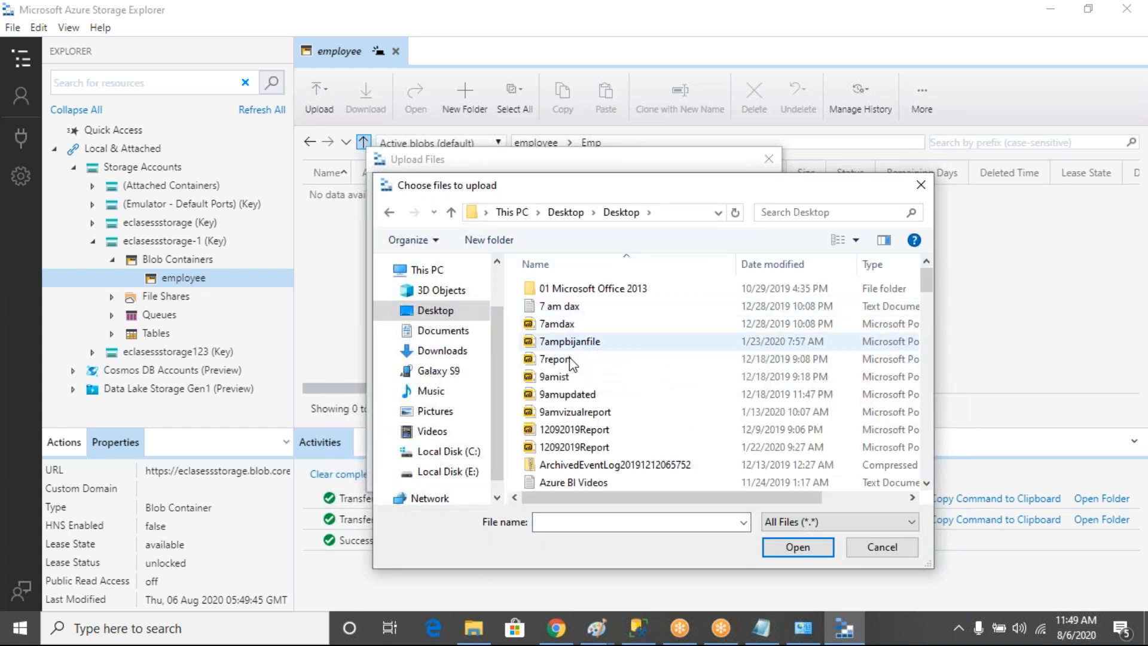
{"action": "left_click_drag", "start_coordinate": [930, 281], "coordinate": [926, 350]}
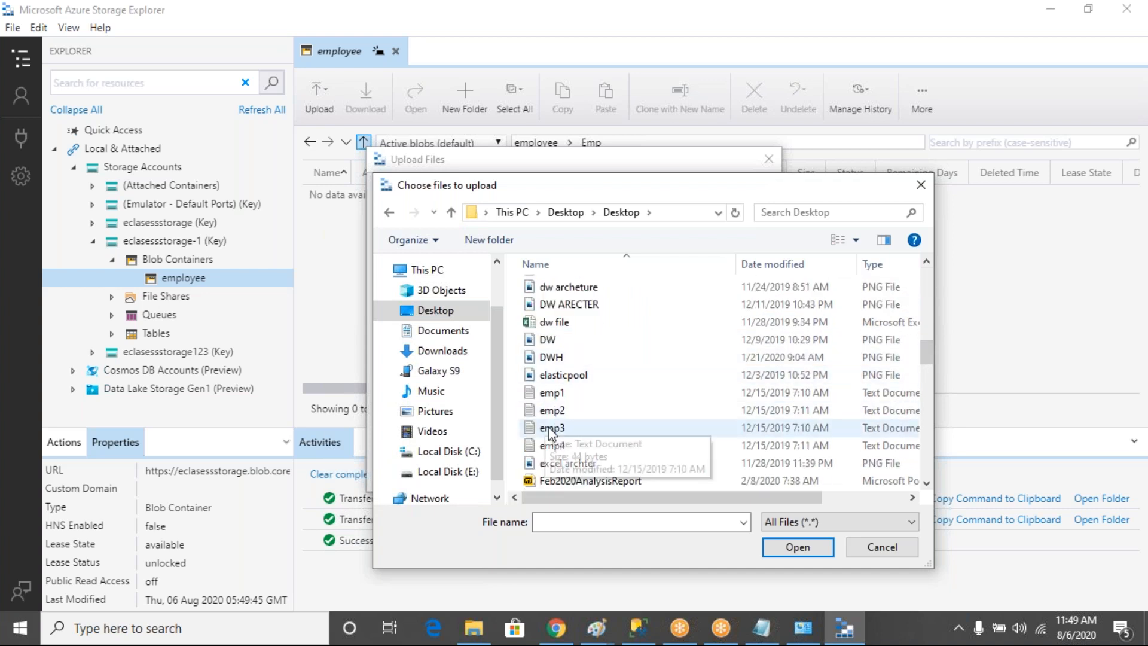
{"action": "left_click_drag", "start_coordinate": [928, 354], "coordinate": [938, 467]}
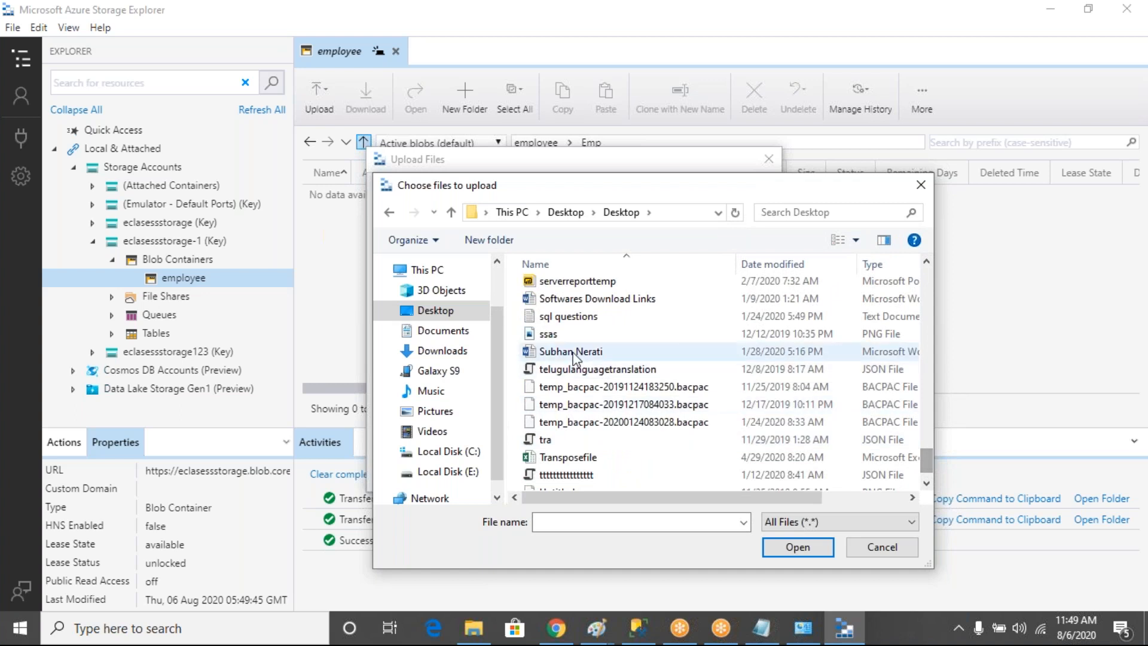
{"action": "left_click", "coordinate": [568, 316]}
{"action": "left_click", "coordinate": [767, 543]}
{"action": "left_click", "coordinate": [454, 418]}
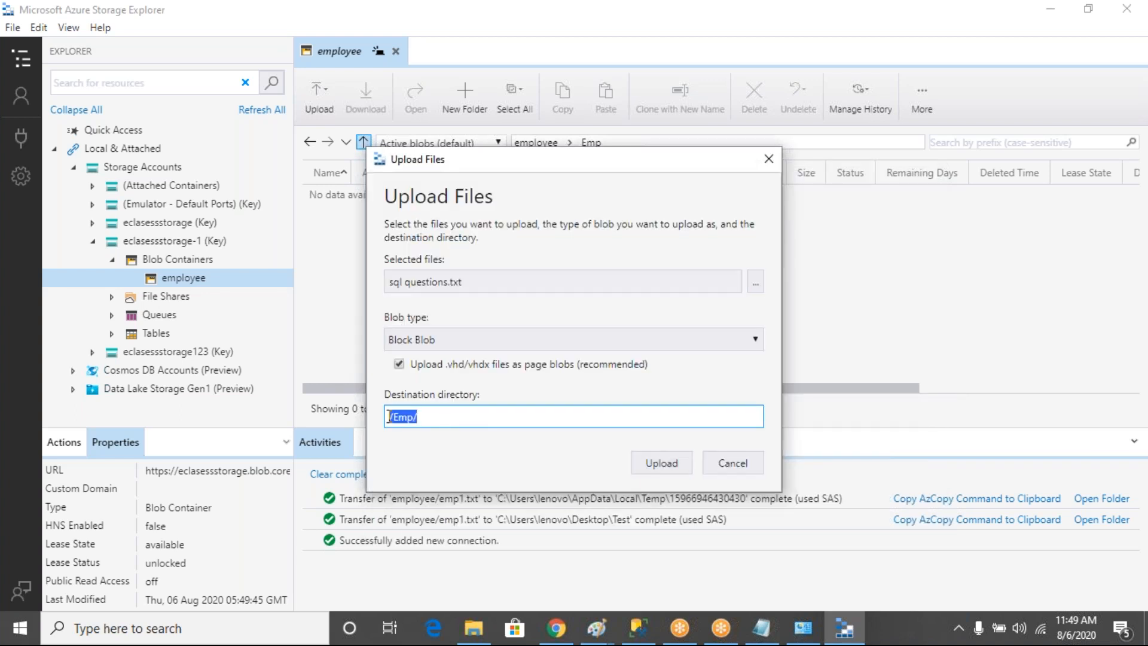
{"action": "left_click", "coordinate": [671, 473]}
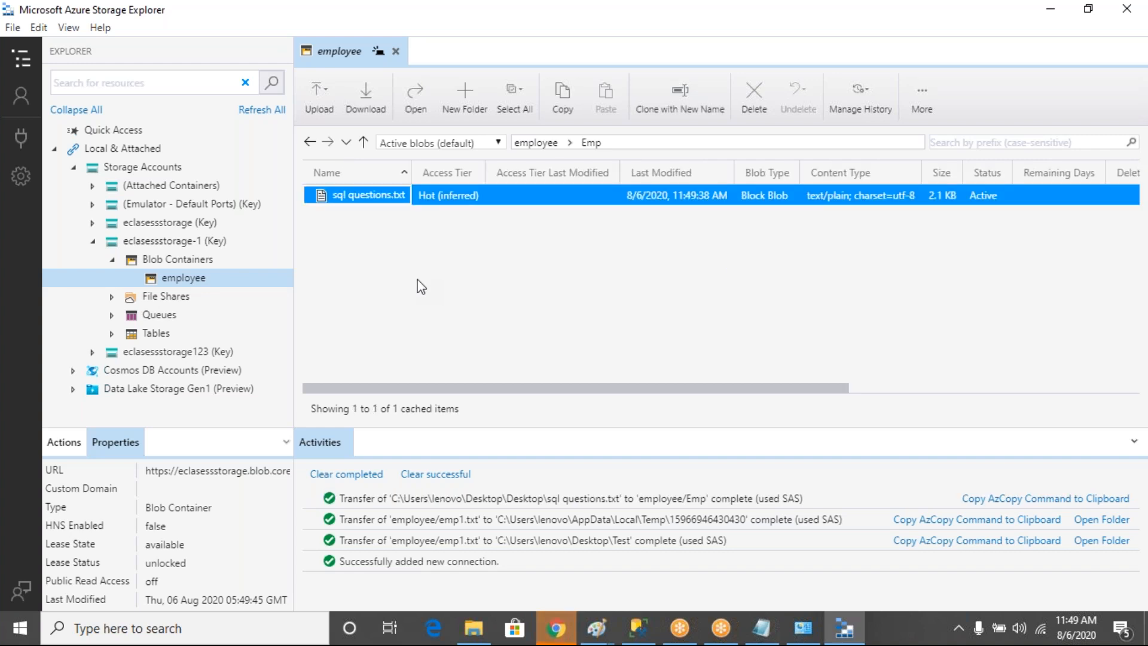
Copy emp1.txt, emp2.txt, emp3.txt and emp4.txt from the root of the employee container into its Emp folder.
{"action": "left_click", "coordinate": [311, 143]}
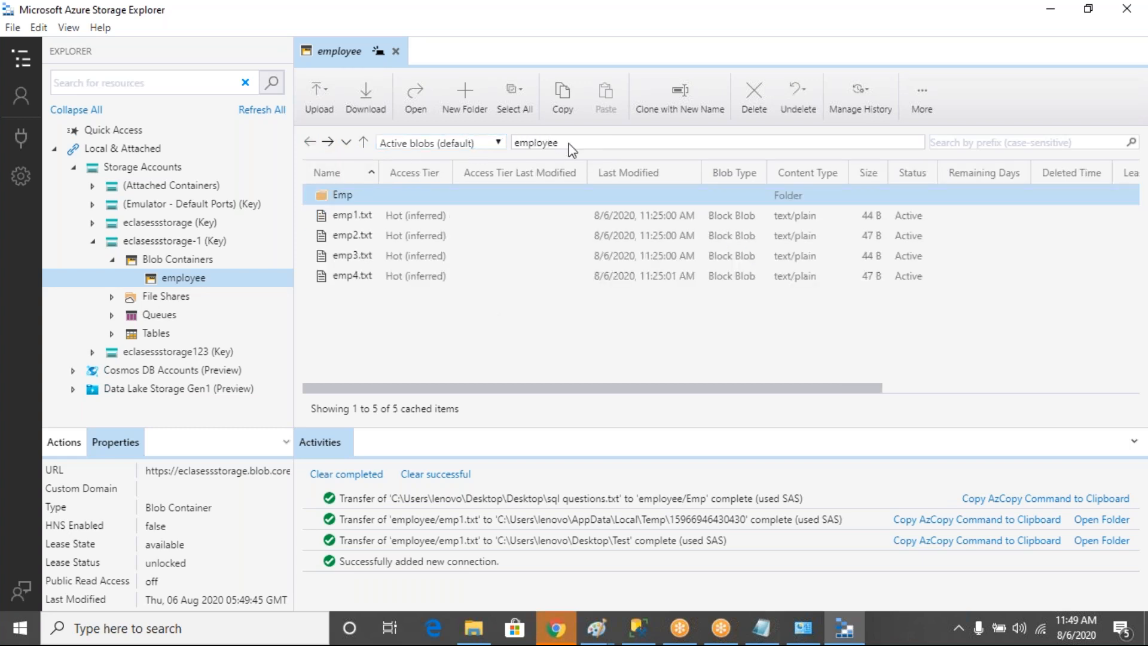
{"action": "left_click", "coordinate": [352, 217], "text": "ctrl"}
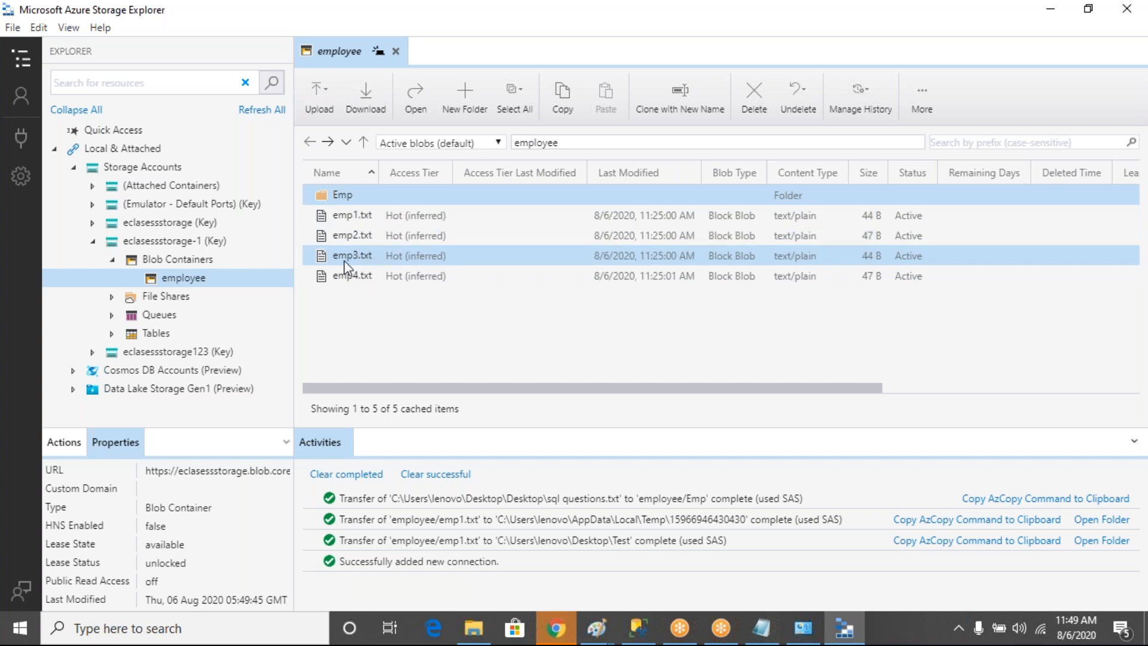
{"action": "left_click", "coordinate": [369, 221]}
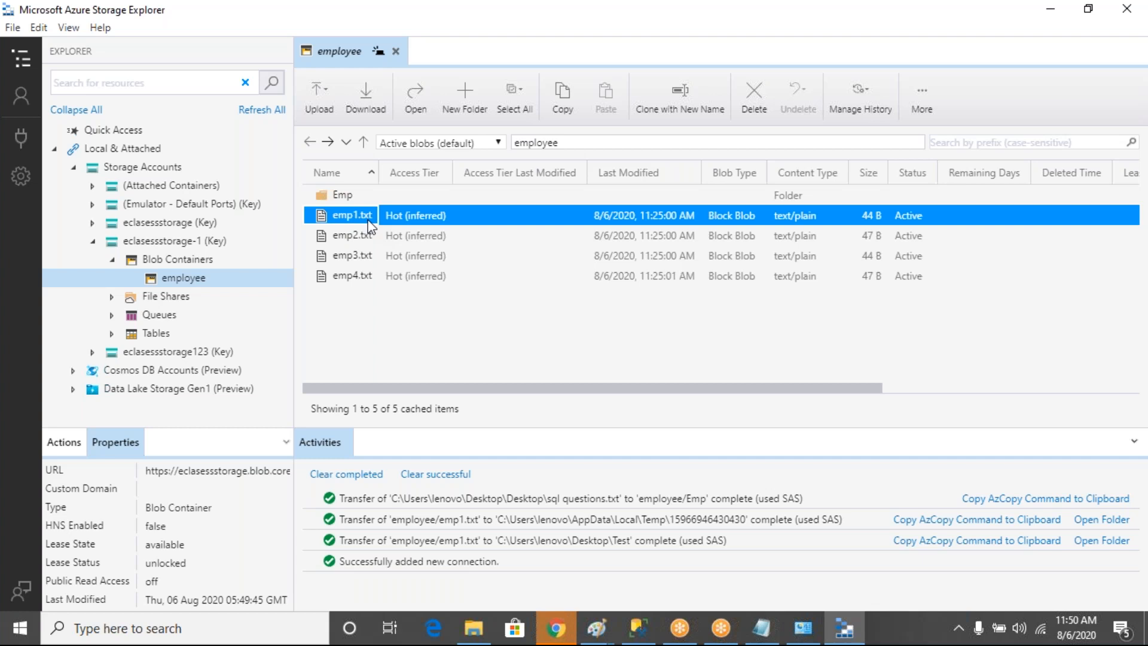
{"action": "left_click", "coordinate": [370, 234], "text": "ctrl"}
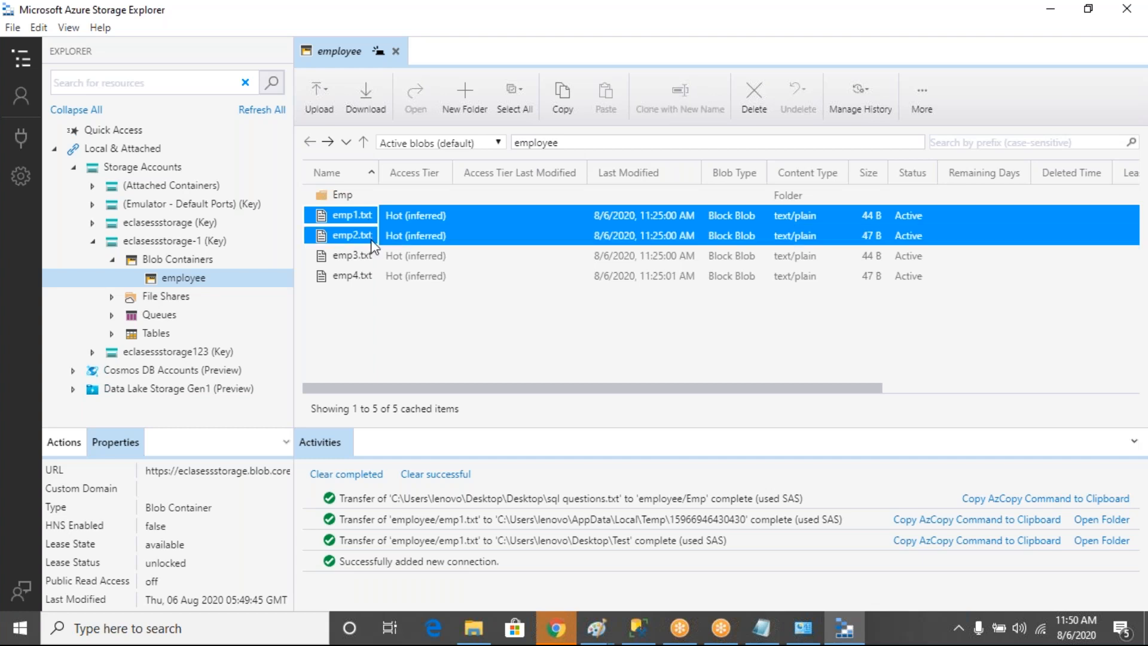
{"action": "left_click", "coordinate": [370, 256], "text": "ctrl"}
{"action": "left_click", "coordinate": [372, 278], "text": "ctrl"}
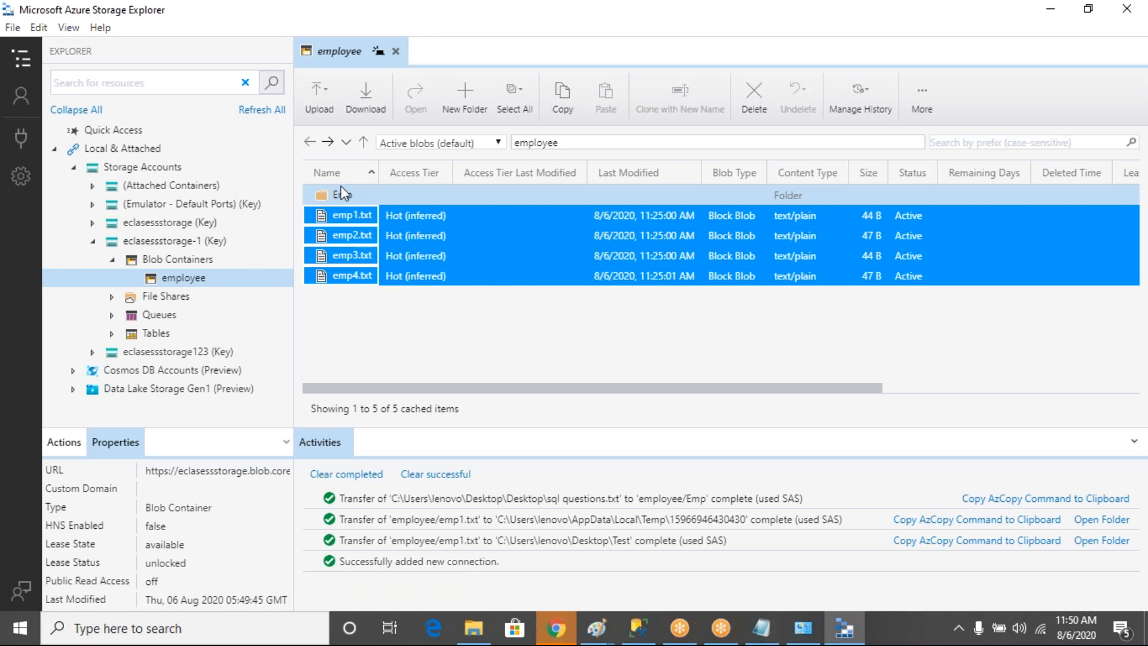
{"action": "left_click", "coordinate": [928, 90]}
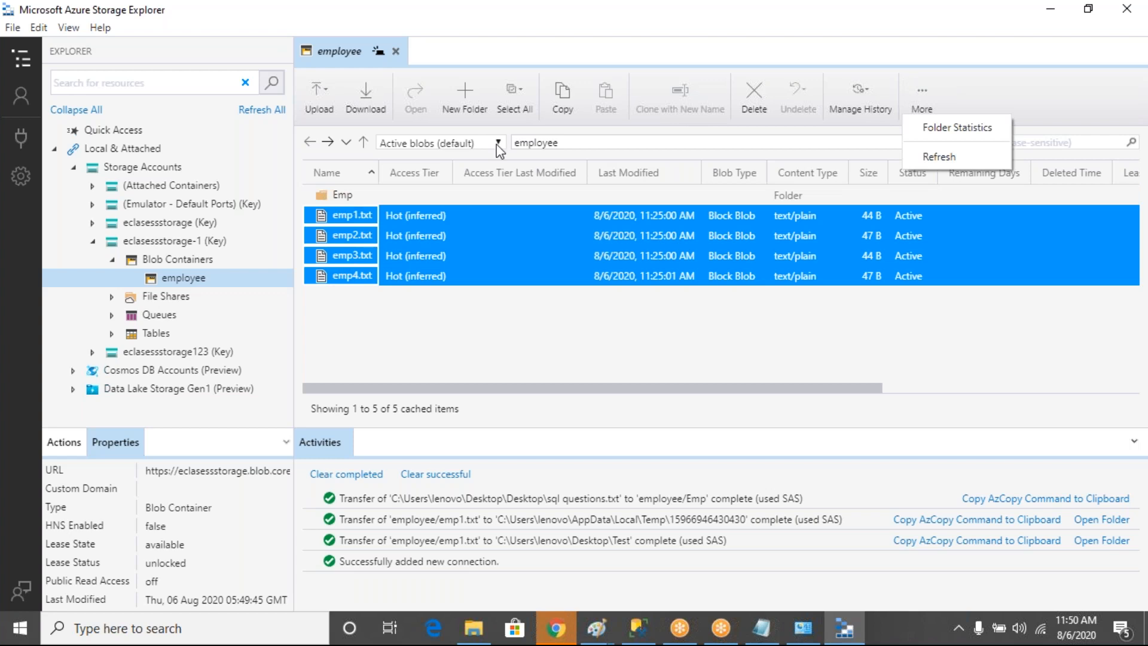
{"action": "left_click", "coordinate": [561, 93]}
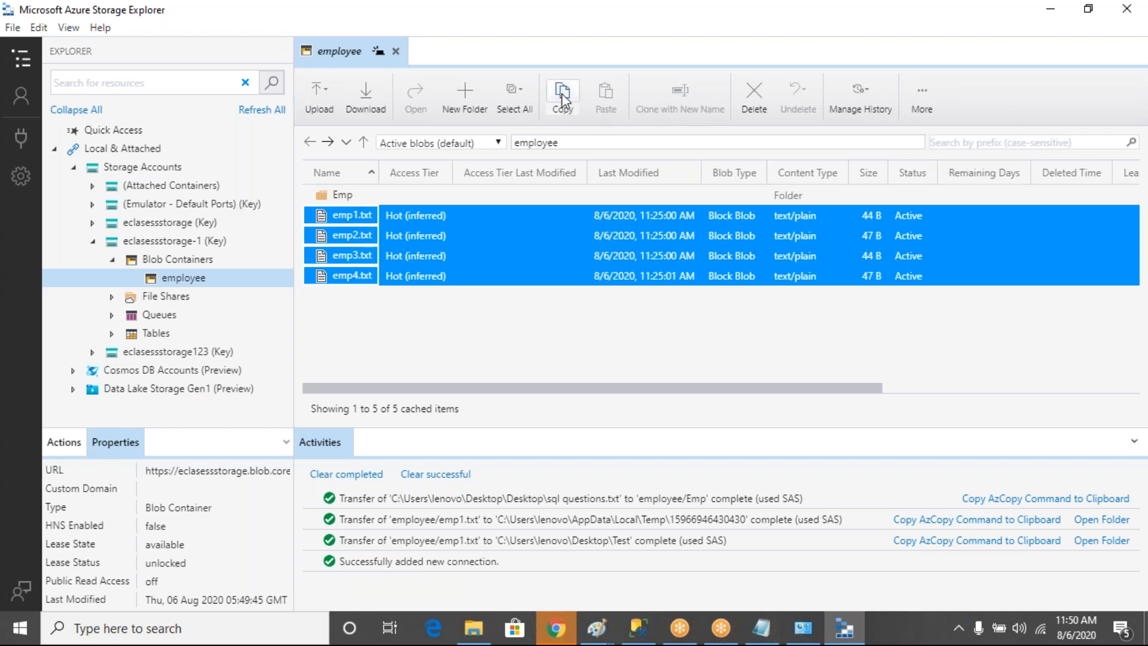
{"action": "left_click", "coordinate": [562, 93]}
{"action": "double_click", "coordinate": [341, 200]}
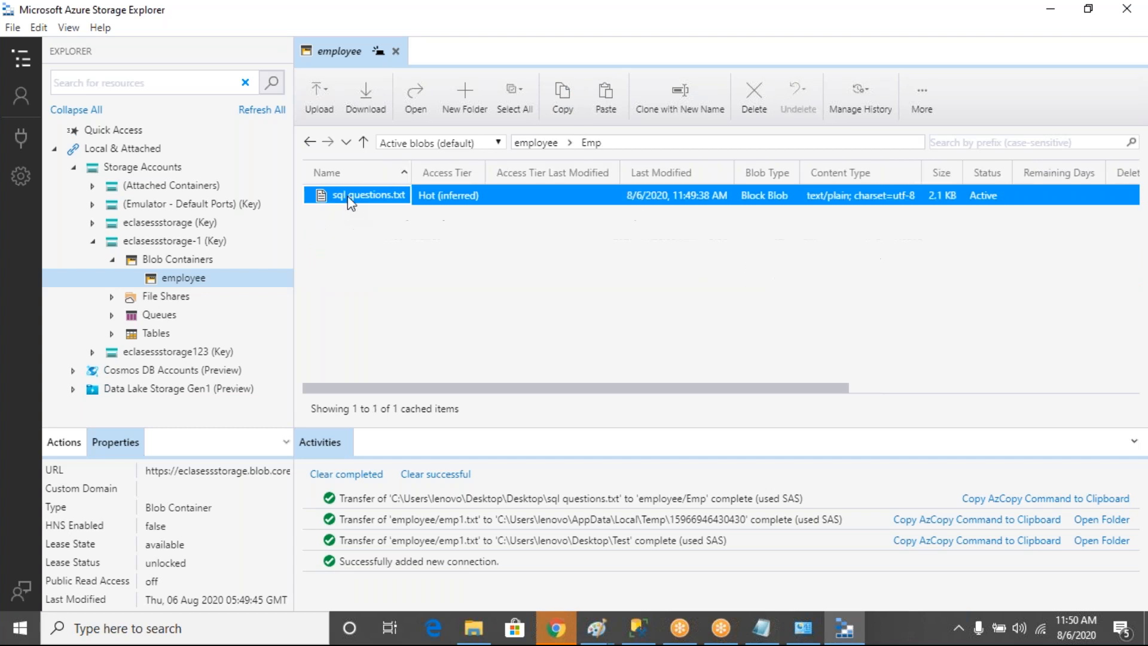
{"action": "left_click", "coordinate": [515, 292]}
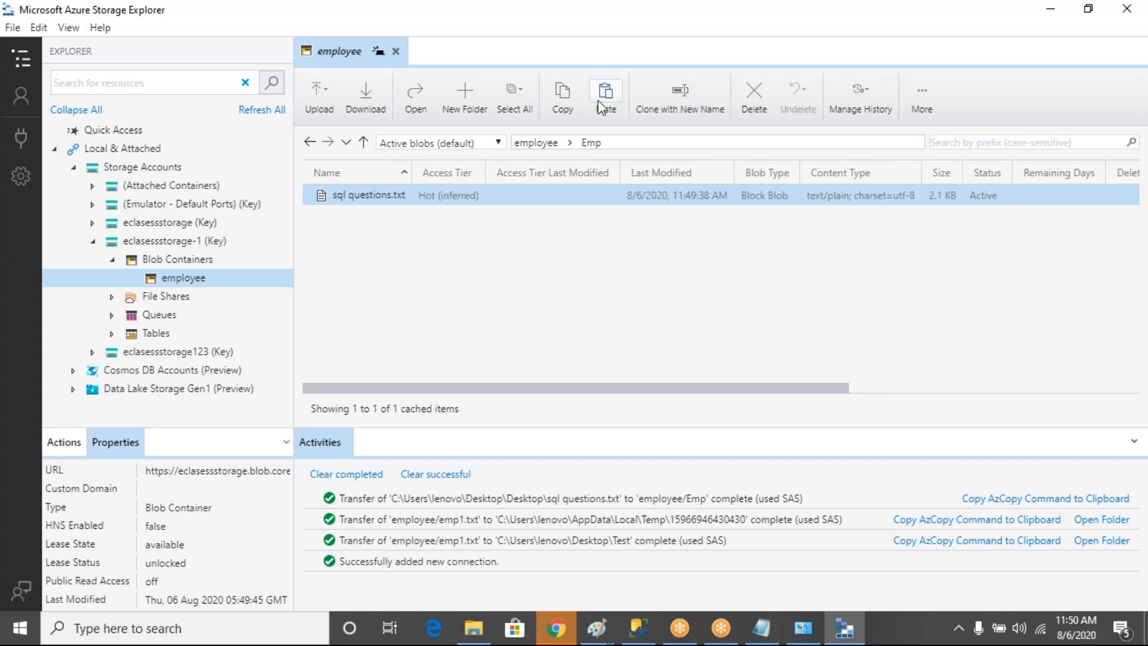
{"action": "left_click", "coordinate": [601, 108]}
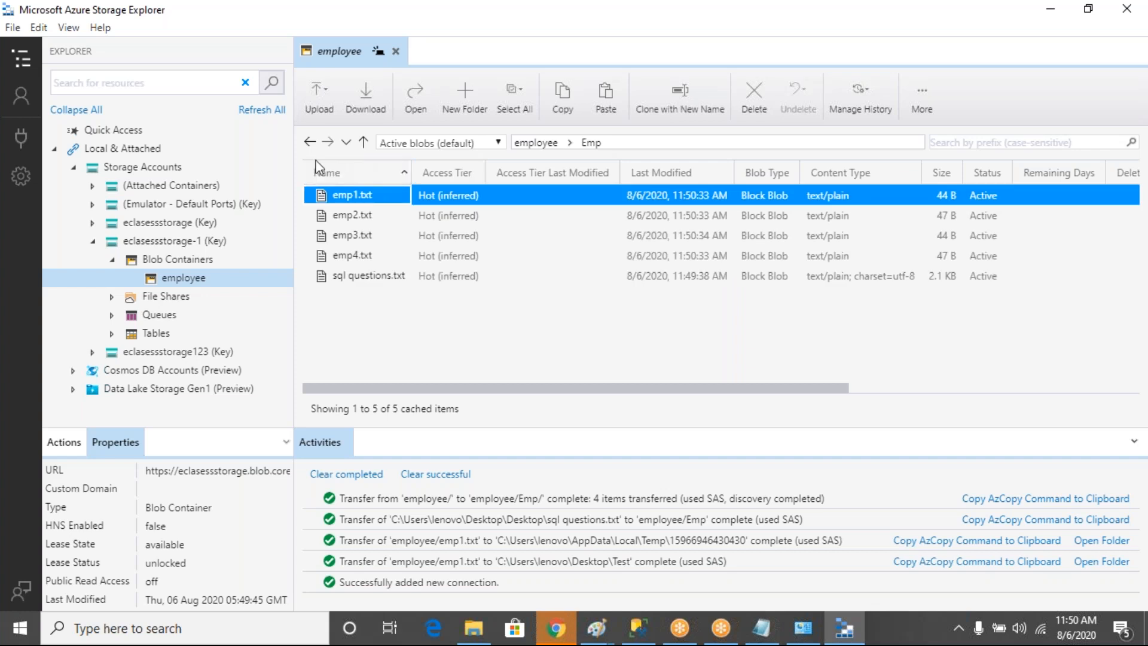
Delete emp1.txt to emp4.txt permanently from the root of the employee container, without enabling soft delete.
{"action": "left_click", "coordinate": [310, 143]}
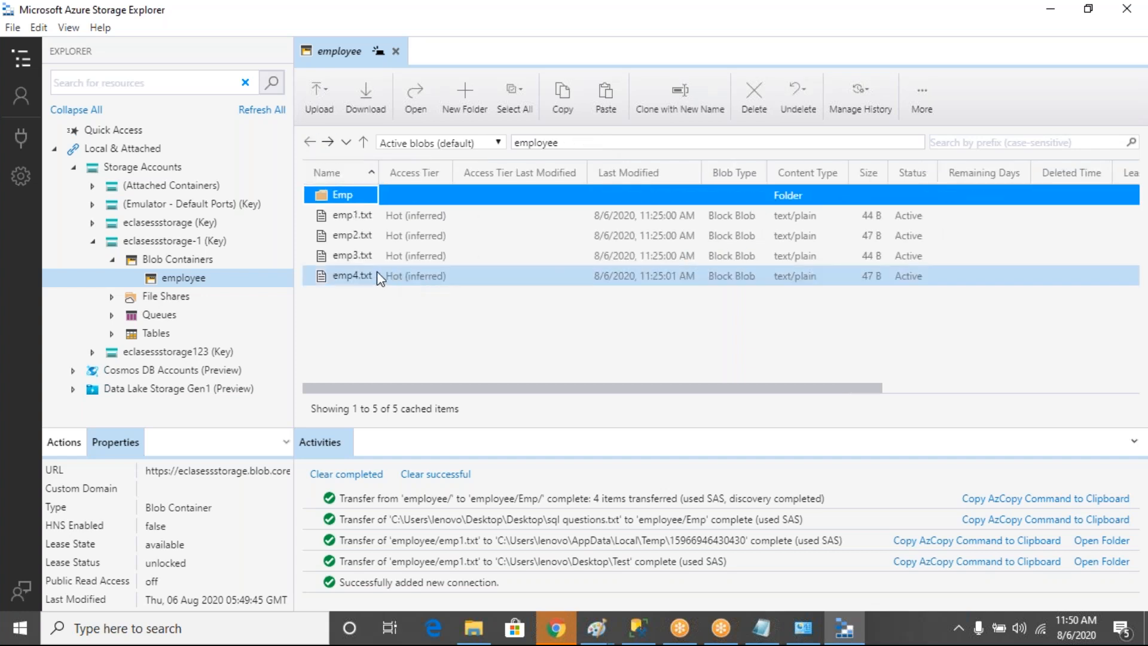
{"action": "left_click", "coordinate": [377, 276]}
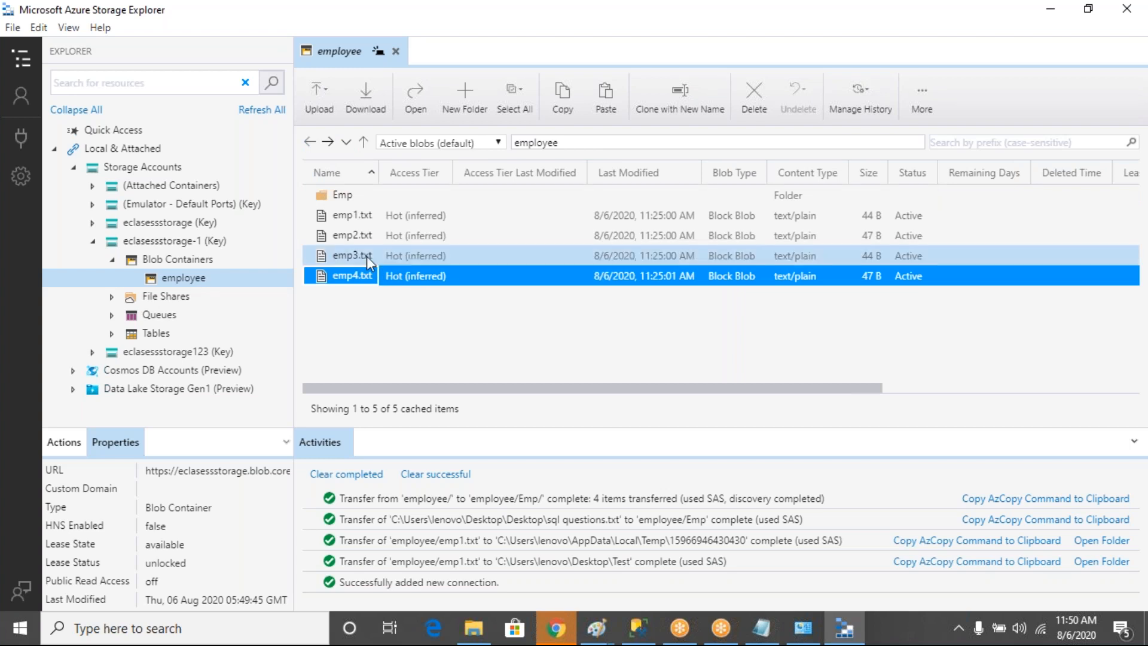
{"action": "left_click", "coordinate": [367, 256], "text": "shift"}
{"action": "left_click", "coordinate": [375, 237], "text": "shift"}
{"action": "left_click", "coordinate": [357, 216], "text": "shift"}
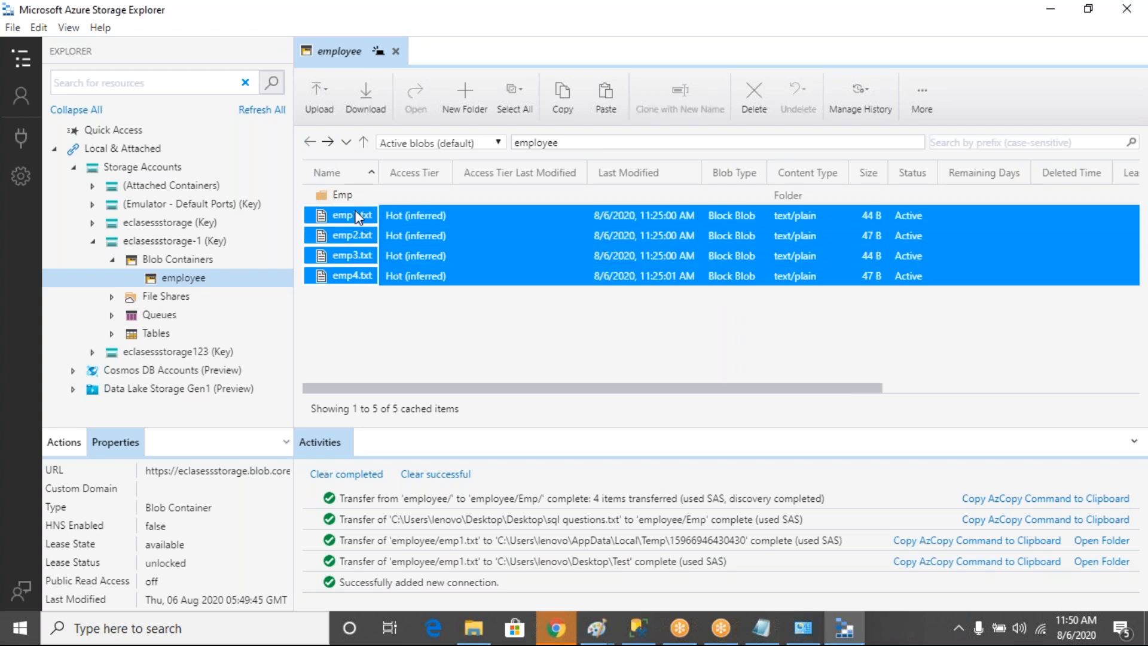
{"action": "left_click", "coordinate": [755, 94]}
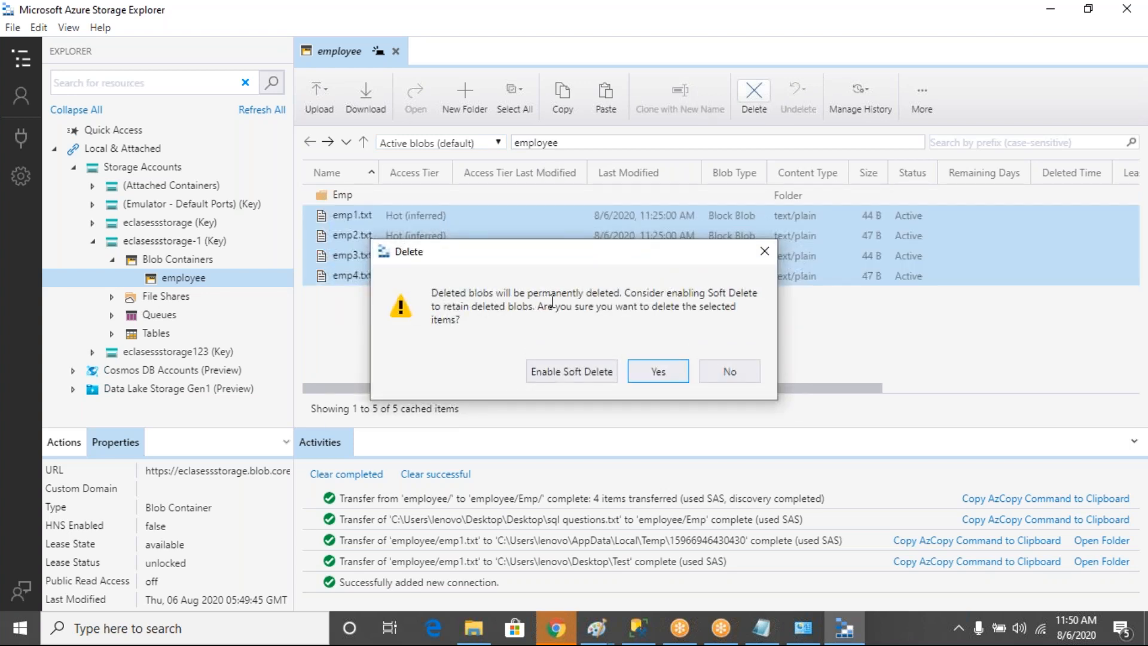
{"action": "left_click", "coordinate": [592, 296]}
{"action": "left_click_drag", "start_coordinate": [486, 310], "coordinate": [557, 322]}
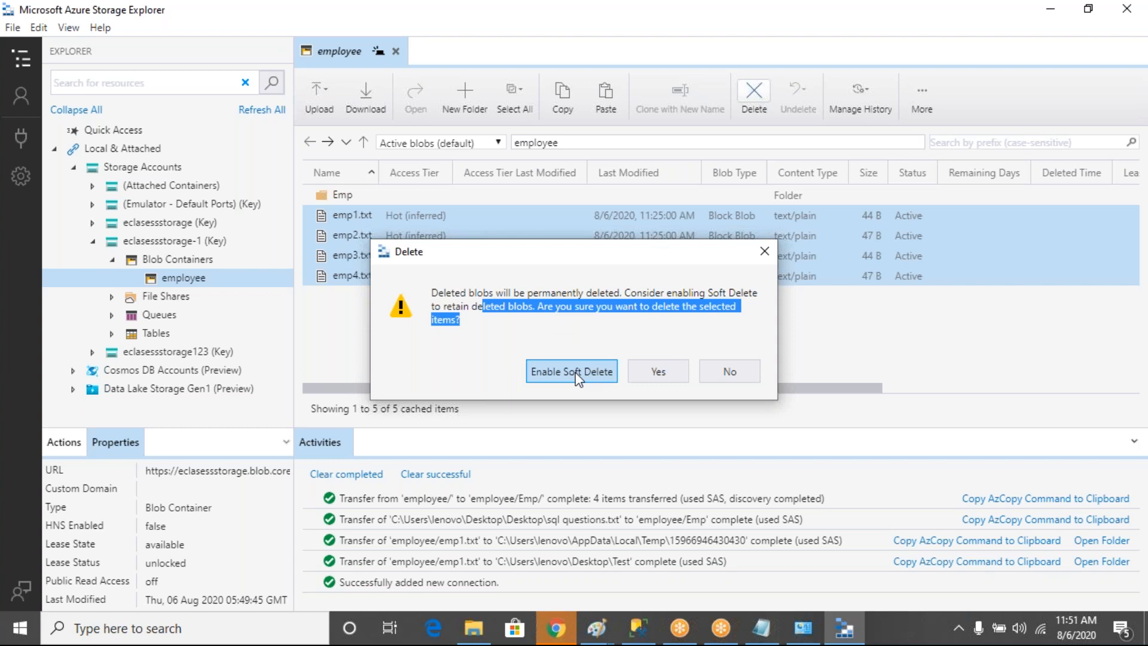
{"action": "left_click", "coordinate": [645, 375]}
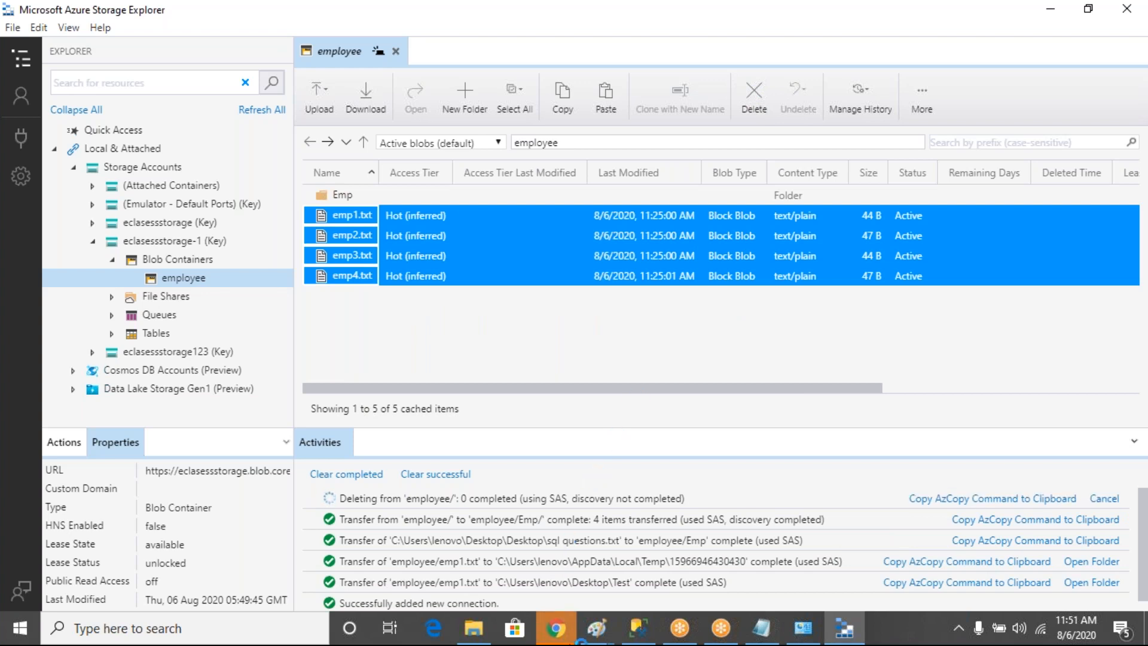
Switch to the Azure portal in Chrome to refresh the employee container's blob list, and return to Azure Storage Explorer.
{"action": "left_click", "coordinate": [563, 634]}
{"action": "left_click", "coordinate": [456, 219]}
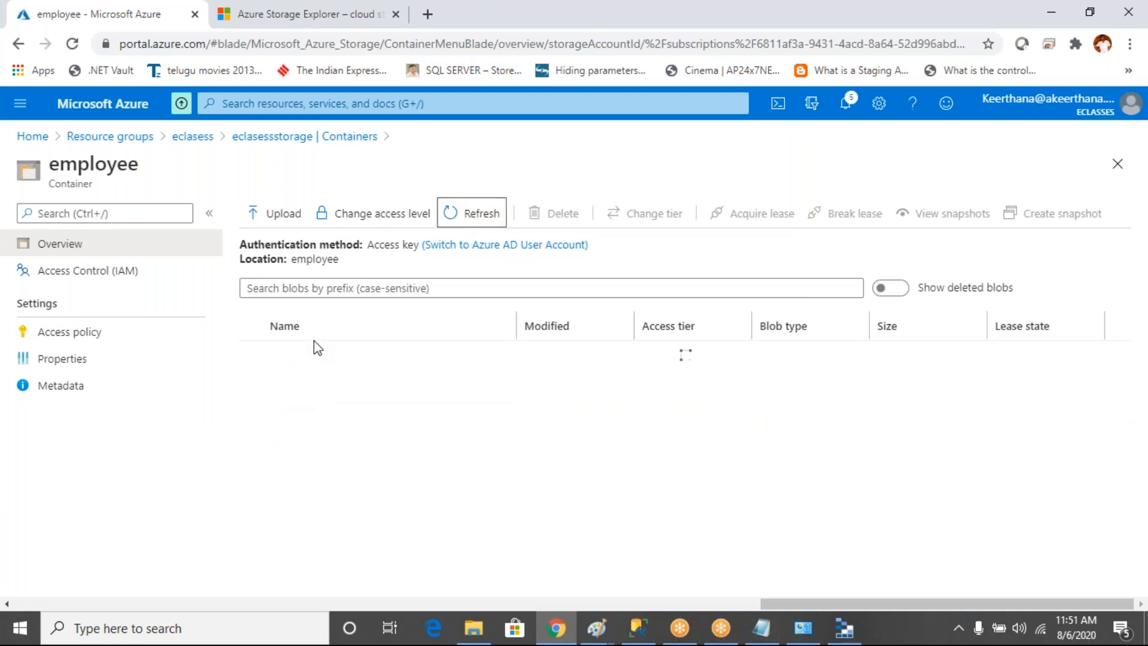
{"action": "left_click", "coordinate": [844, 628]}
{"action": "left_click", "coordinate": [846, 631]}
{"action": "left_click", "coordinate": [853, 626]}
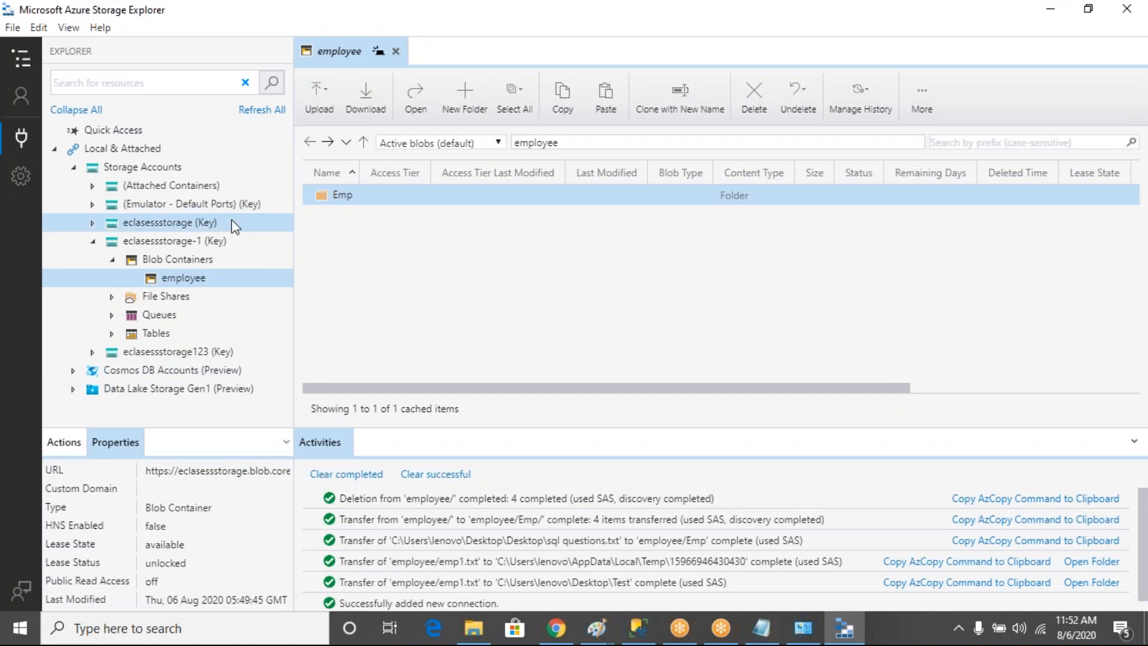
Start a new Azure Storage connection that uses a storage account name and key.
{"action": "left_click", "coordinate": [26, 136]}
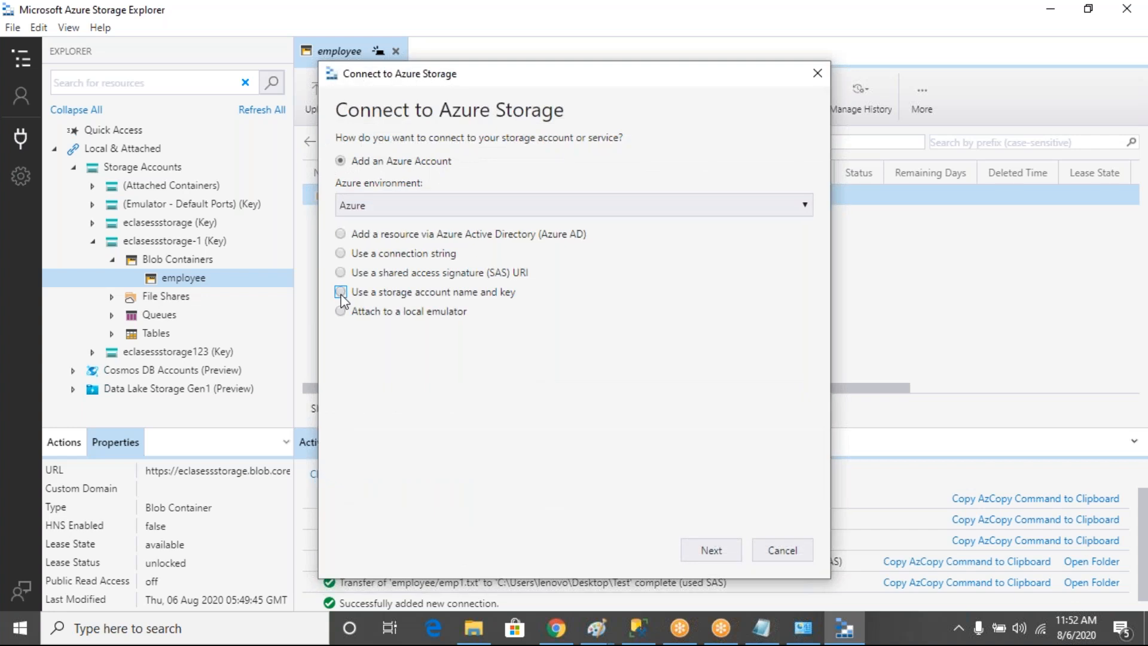
{"action": "left_click", "coordinate": [342, 292]}
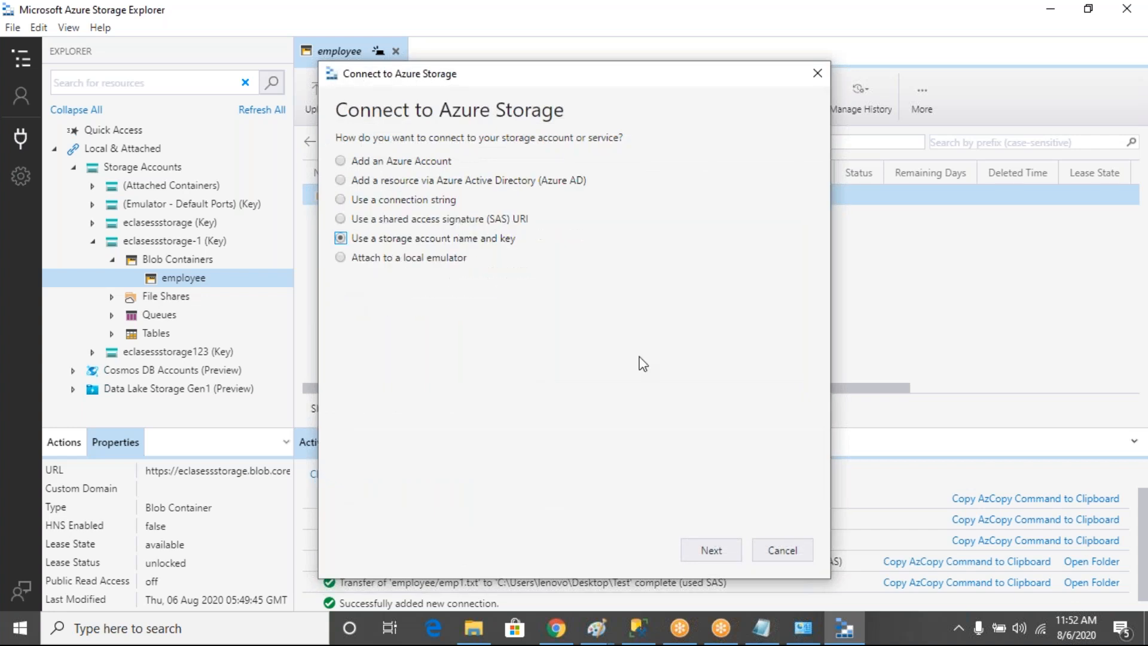
{"action": "left_click", "coordinate": [708, 553]}
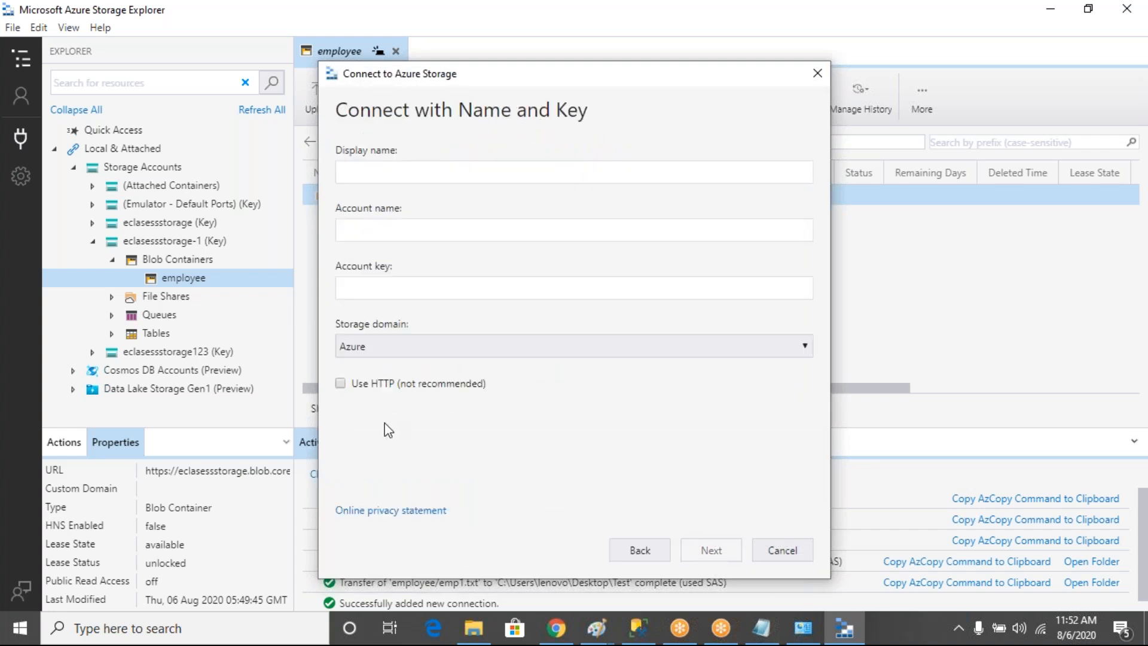
Copy the storage account name eclasessstorage from its Azure portal page in Chrome into the Account name field of the Storage Explorer connection.
{"action": "left_click", "coordinate": [555, 639]}
{"action": "left_click", "coordinate": [281, 143]}
{"action": "left_click_drag", "start_coordinate": [191, 164], "coordinate": [94, 196]}
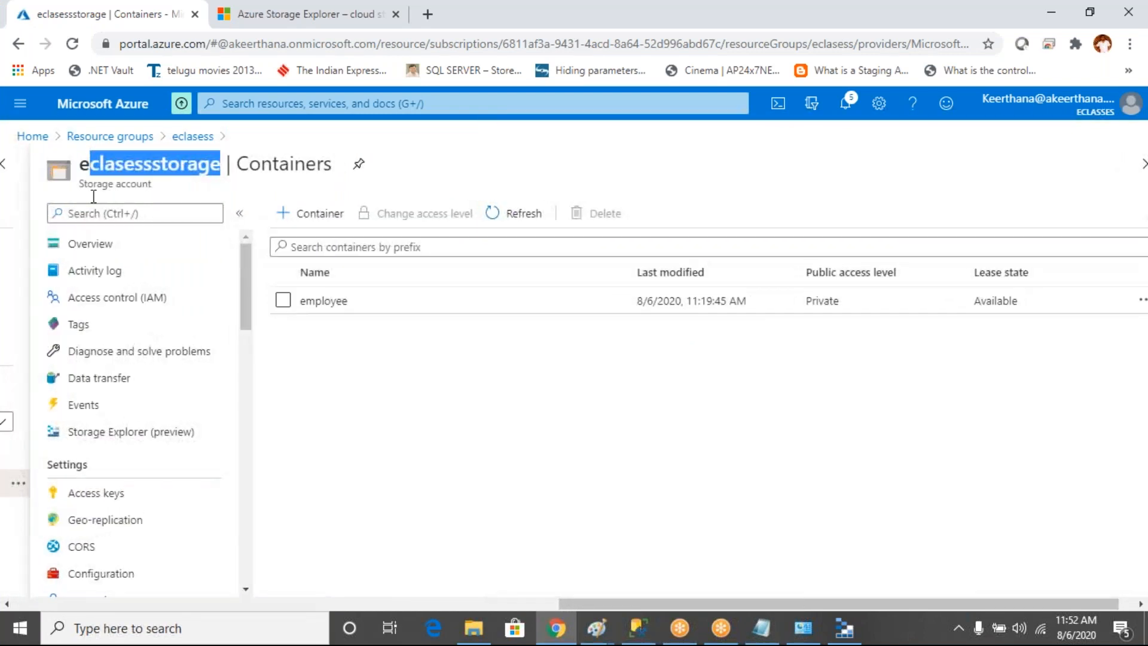
{"action": "left_click", "coordinate": [104, 250]}
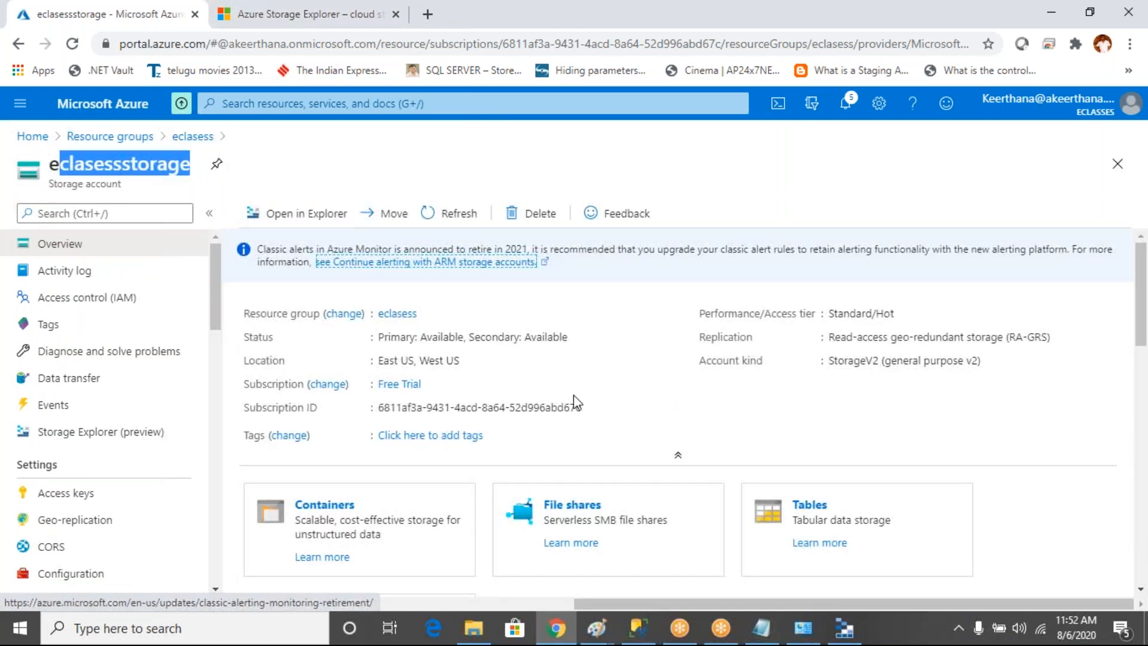
{"action": "left_click", "coordinate": [110, 166]}
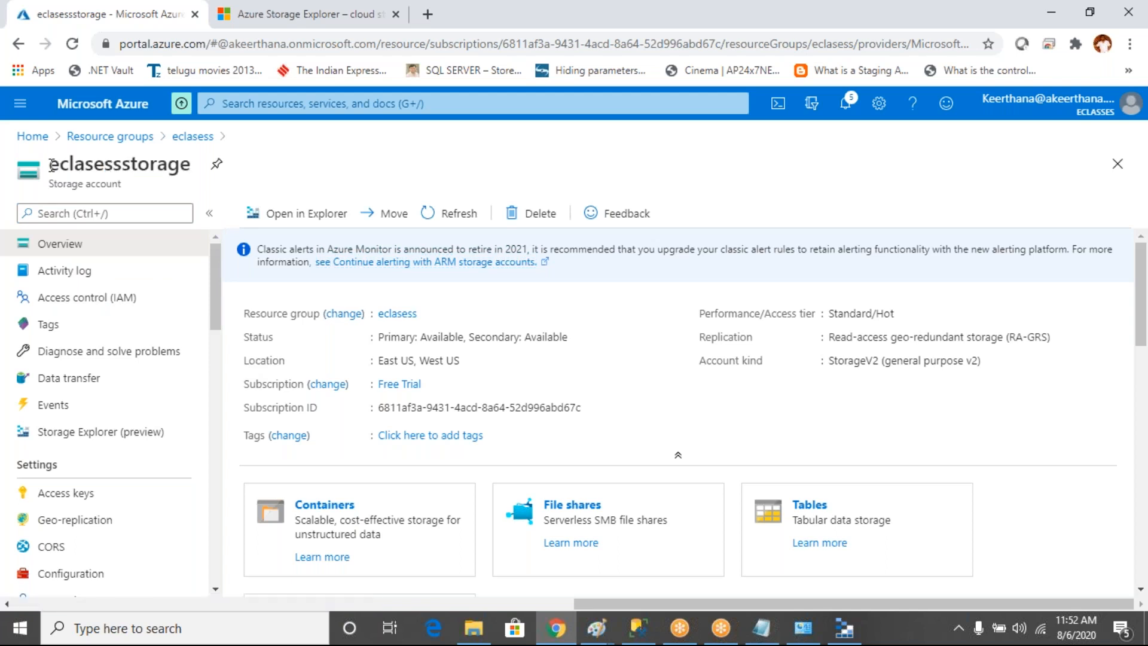
{"action": "left_click_drag", "start_coordinate": [53, 166], "coordinate": [189, 163]}
{"action": "key", "text": "ctrl+c"}
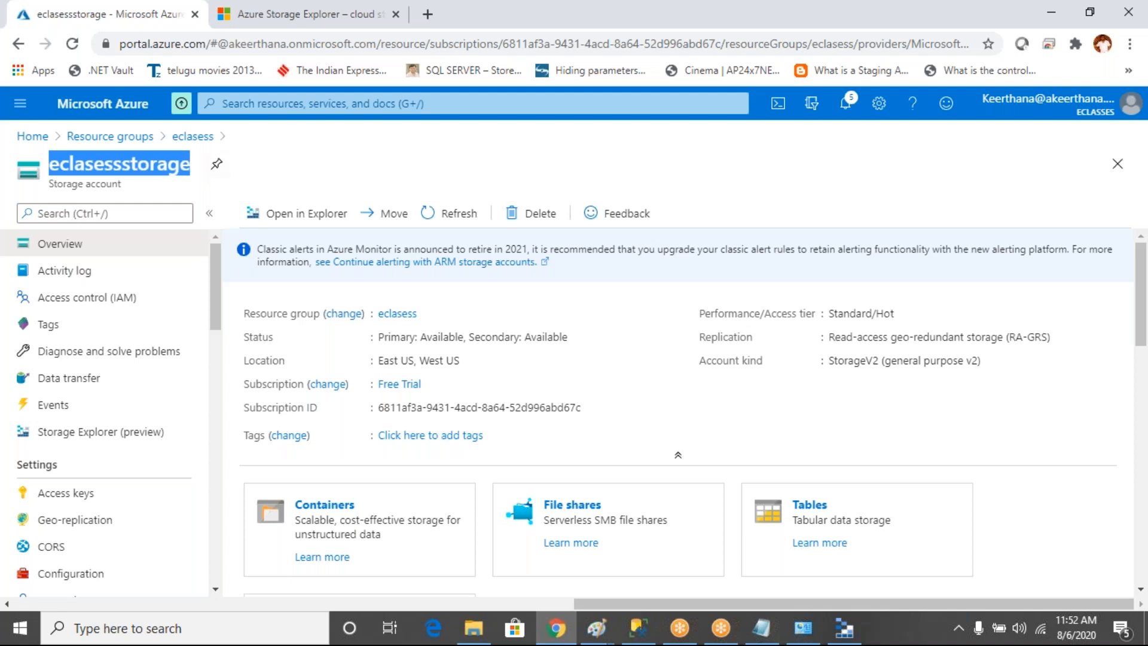
{"action": "left_click", "coordinate": [832, 643]}
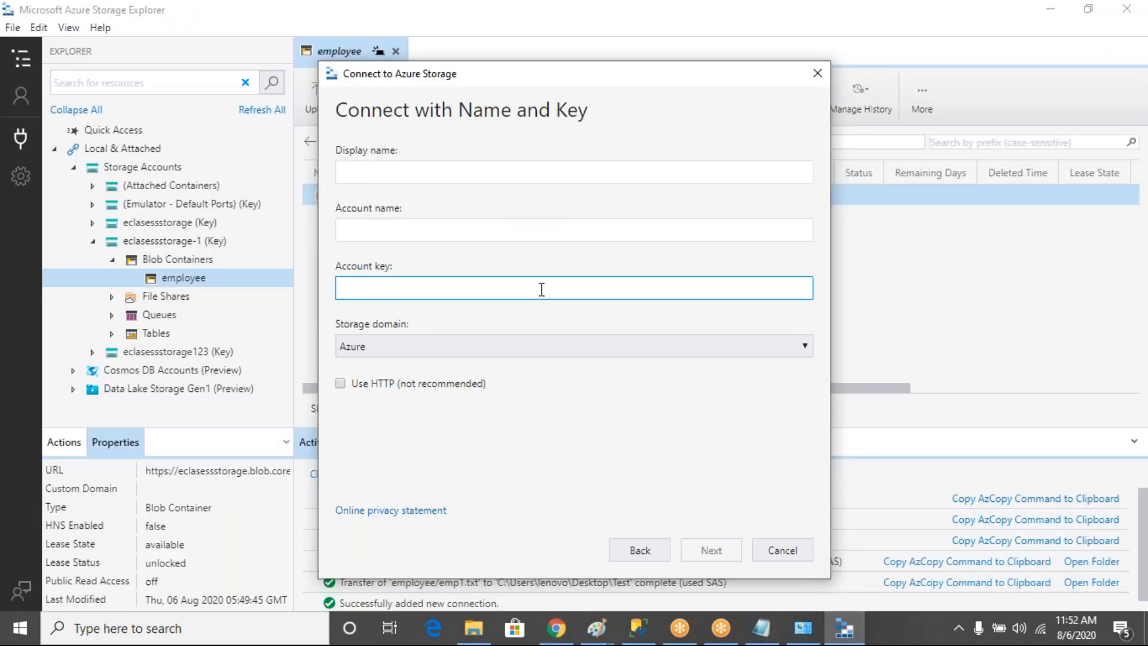
{"action": "left_click", "coordinate": [408, 233]}
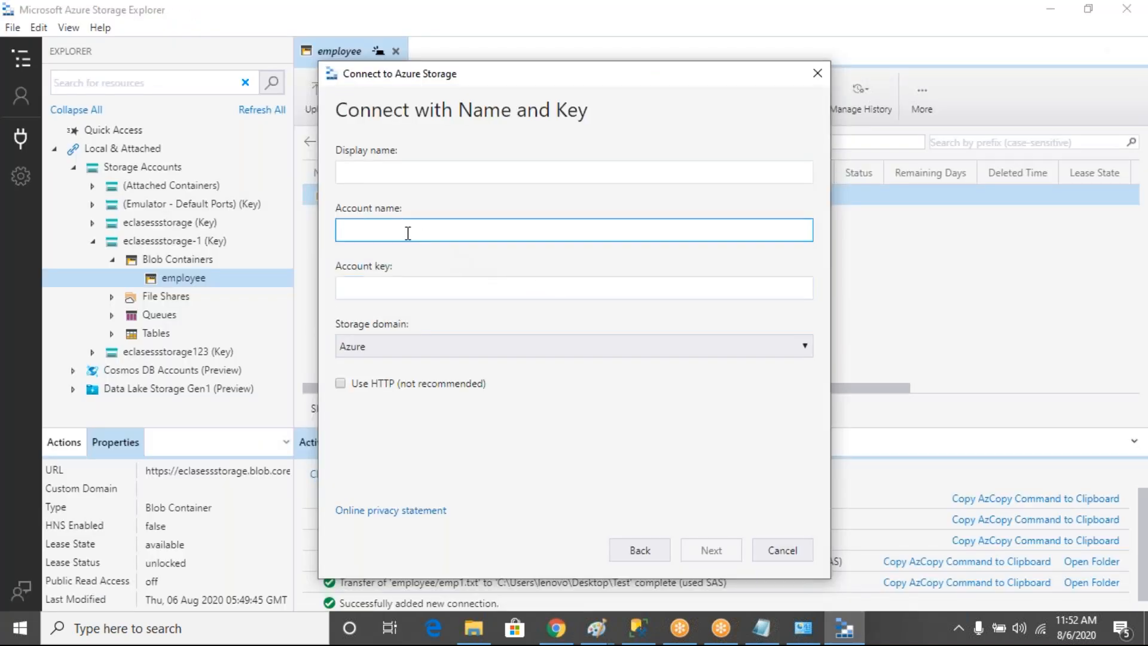
{"action": "key", "text": "ctrl+v"}
Copy the key1 access key of eclasessstorage from the Azure portal in Chrome and paste it as the account key in Storage Explorer.
{"action": "left_click", "coordinate": [390, 288]}
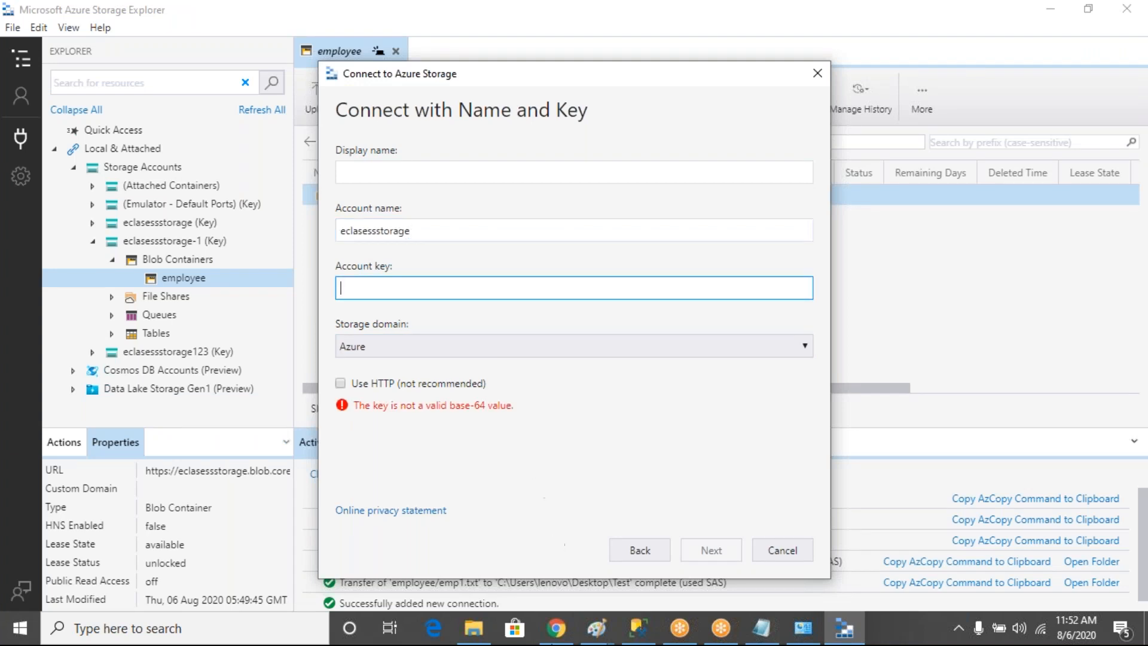
{"action": "left_click", "coordinate": [556, 628]}
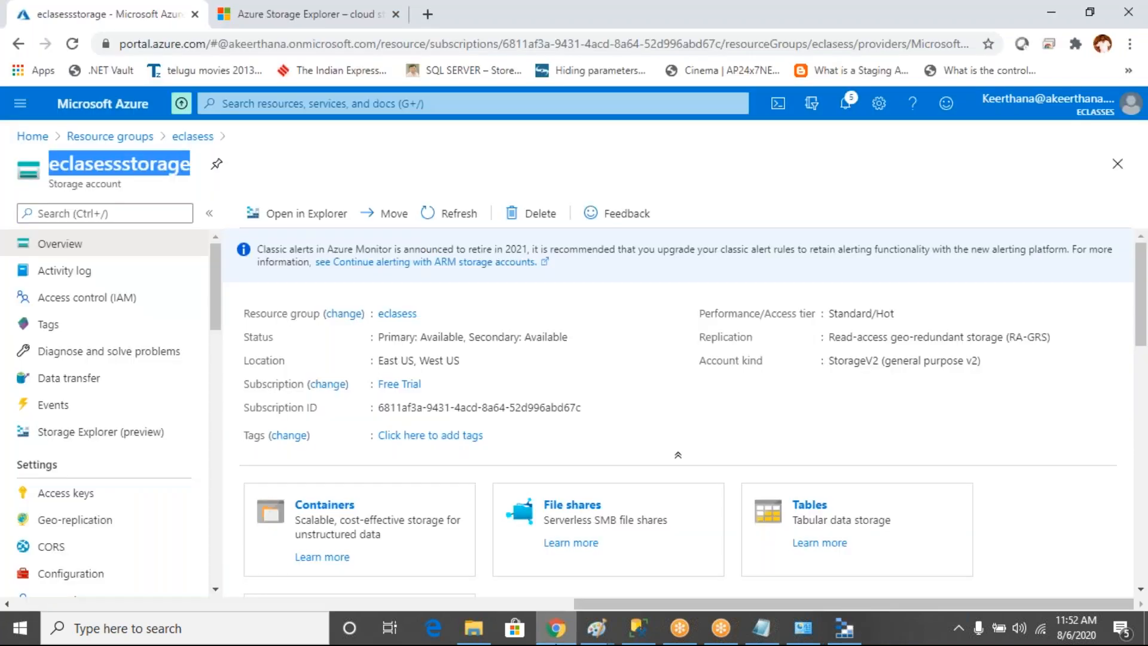
{"action": "left_click", "coordinate": [64, 497]}
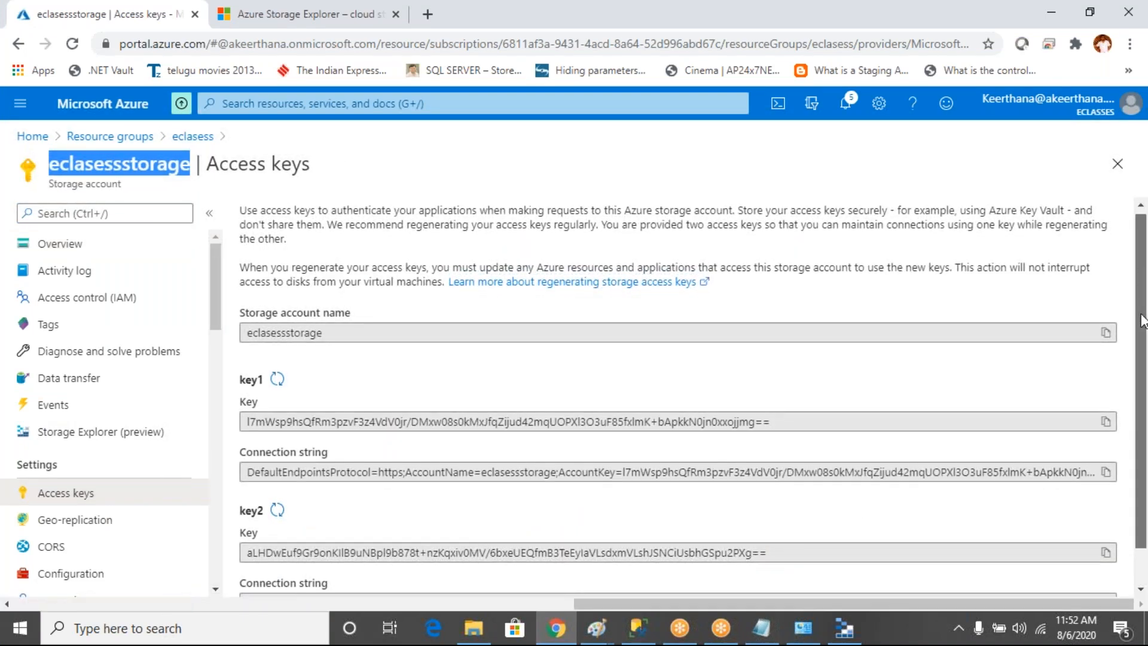
{"action": "scroll", "coordinate": [1142, 281], "scroll_direction": "down", "scroll_amount": 3}
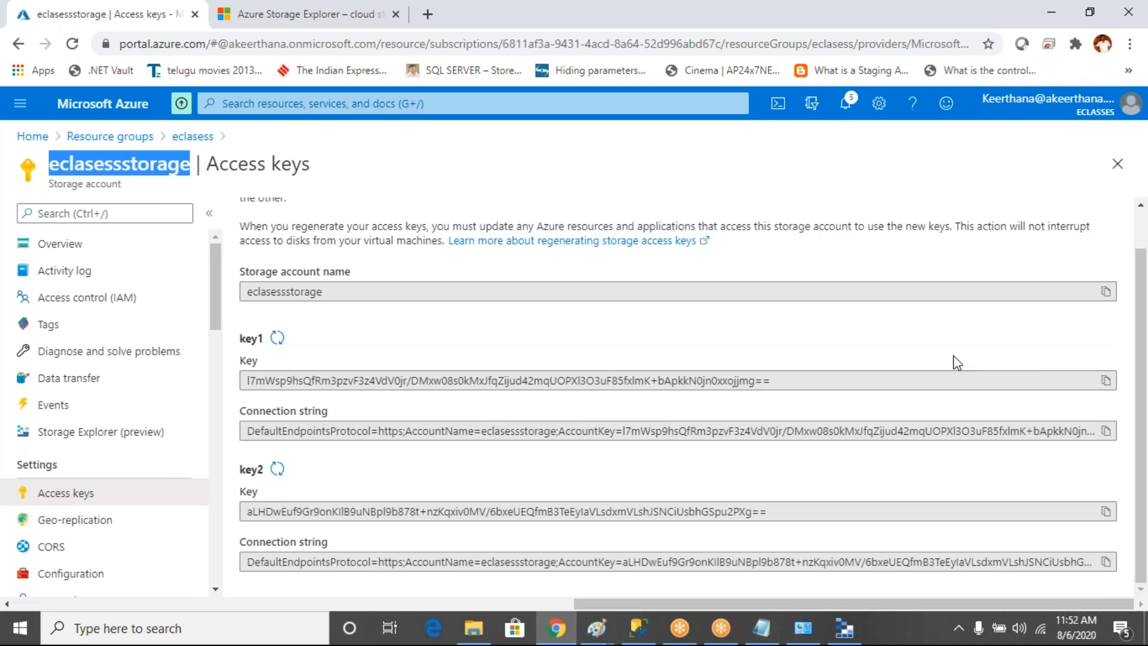
{"action": "left_click", "coordinate": [1105, 381]}
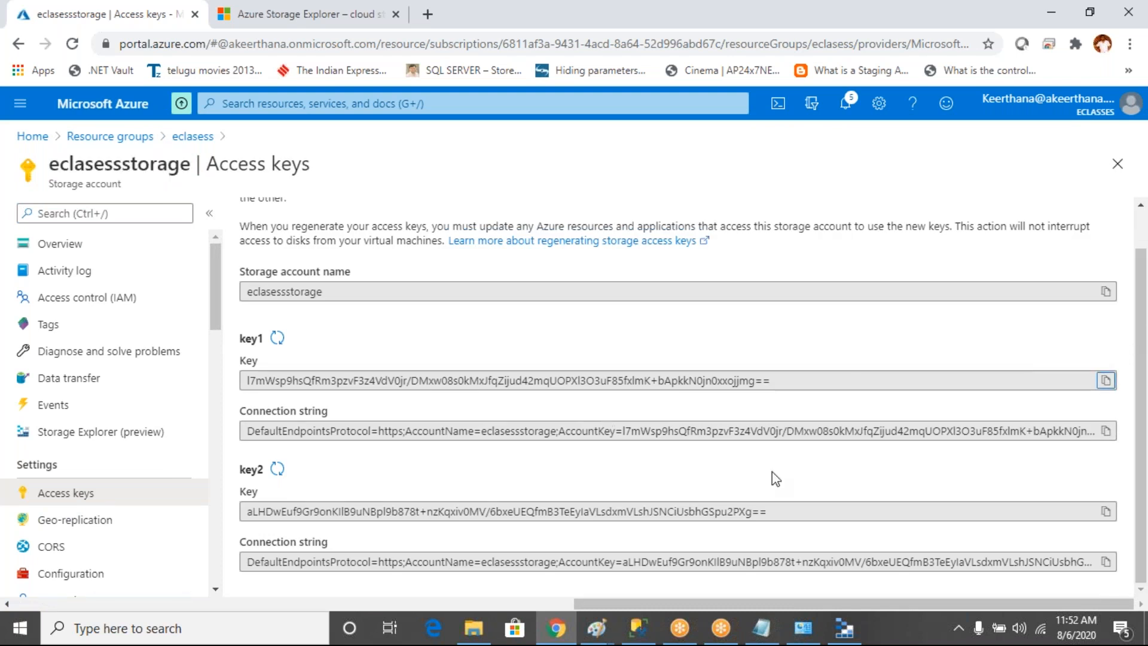
{"action": "left_click", "coordinate": [844, 628]}
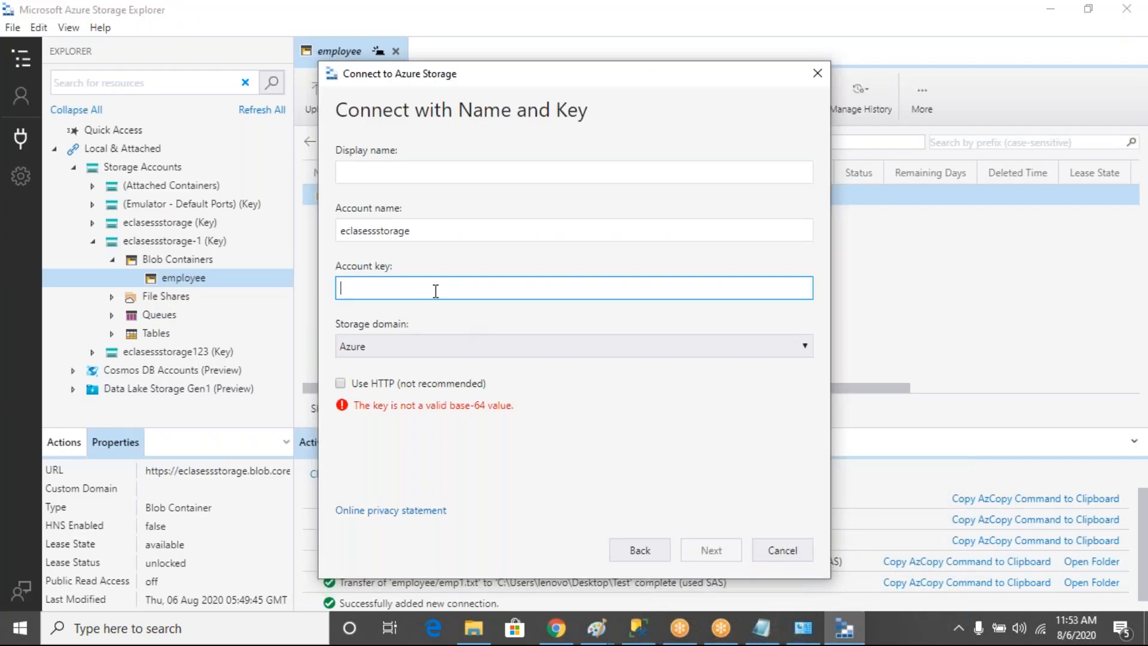
{"action": "key", "text": "ctrl+v"}
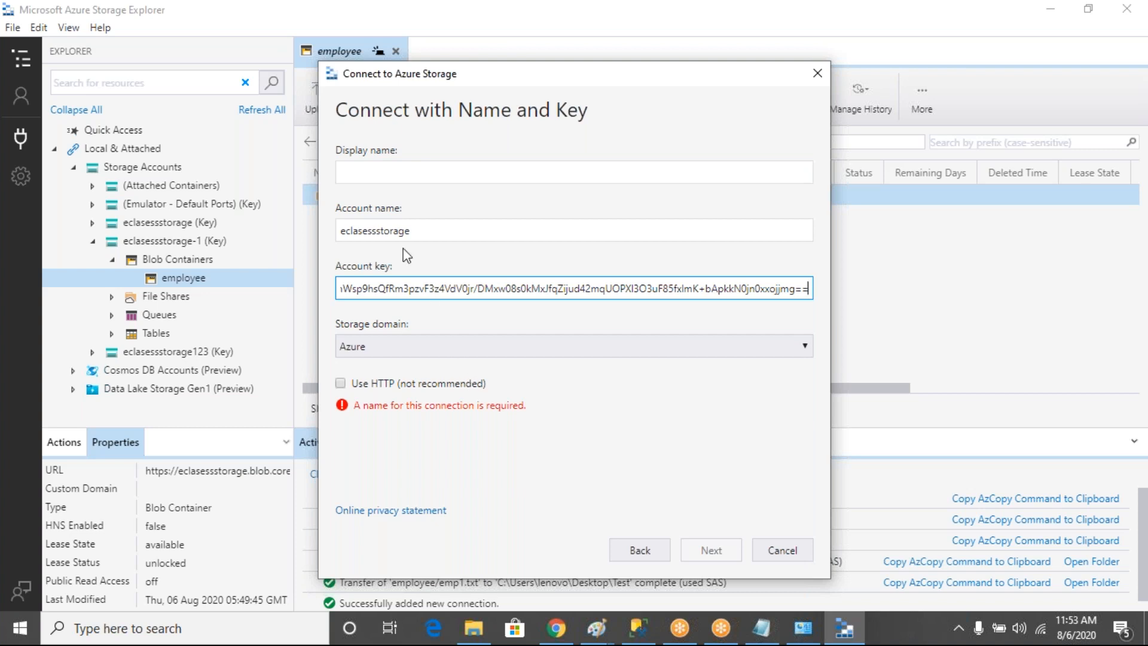
Set the connection's display name to eclasessconbykey.
{"action": "left_click", "coordinate": [390, 170]}
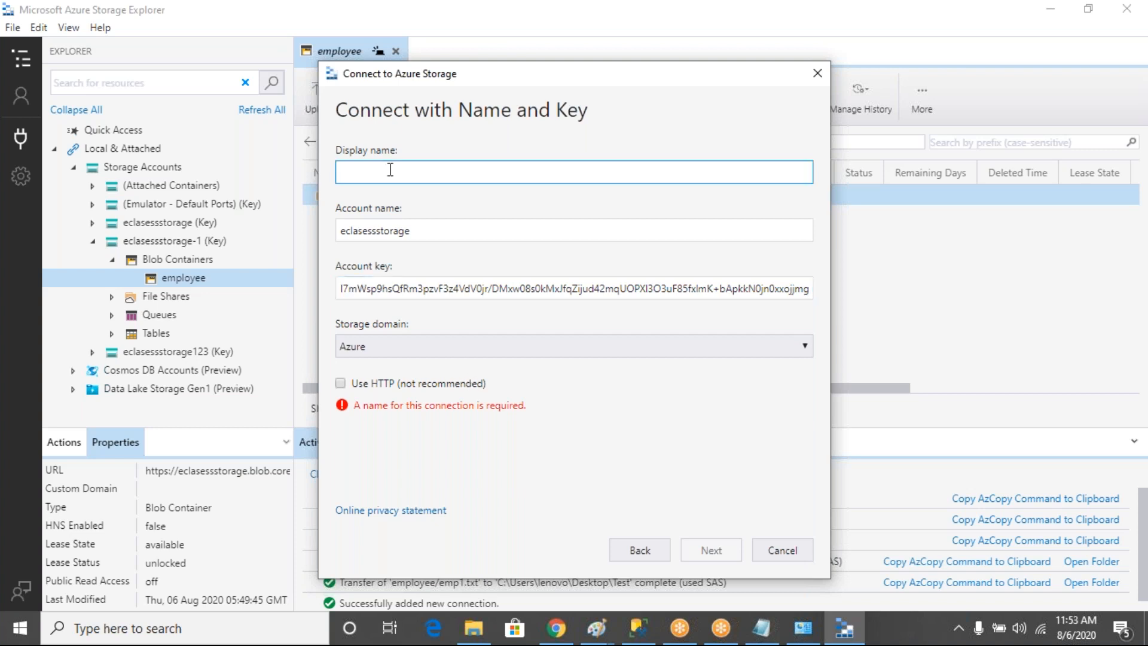
{"action": "type", "text": "eclasesscoby"}
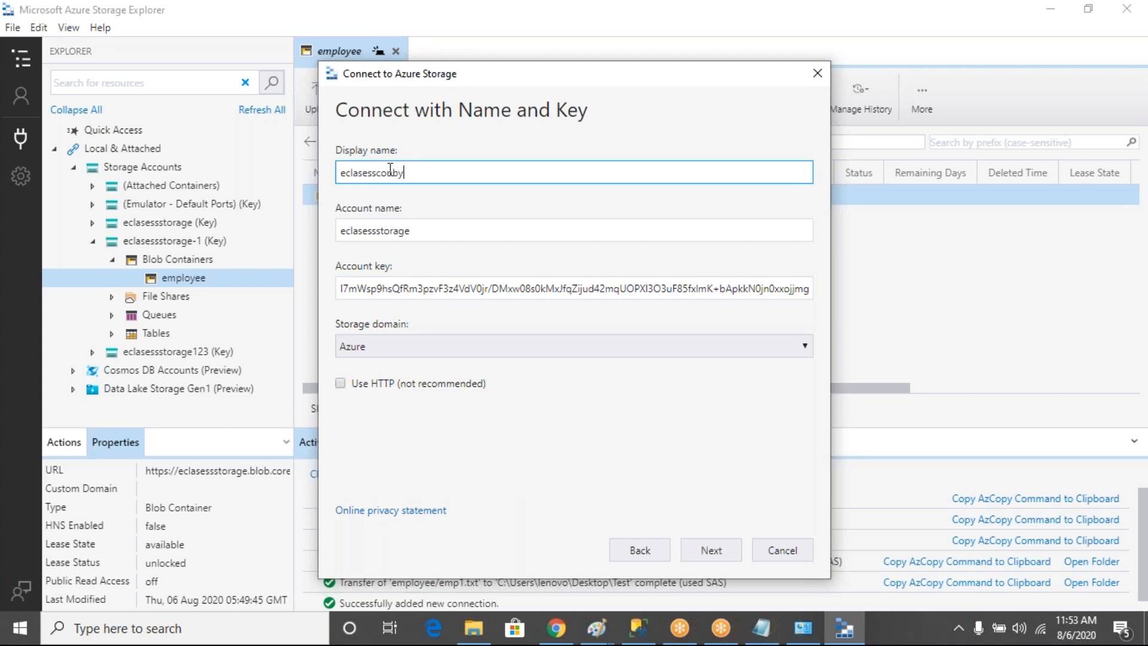
{"action": "type", "text": "key"}
{"action": "left_click", "coordinate": [390, 172]}
{"action": "type", "text": "n"}
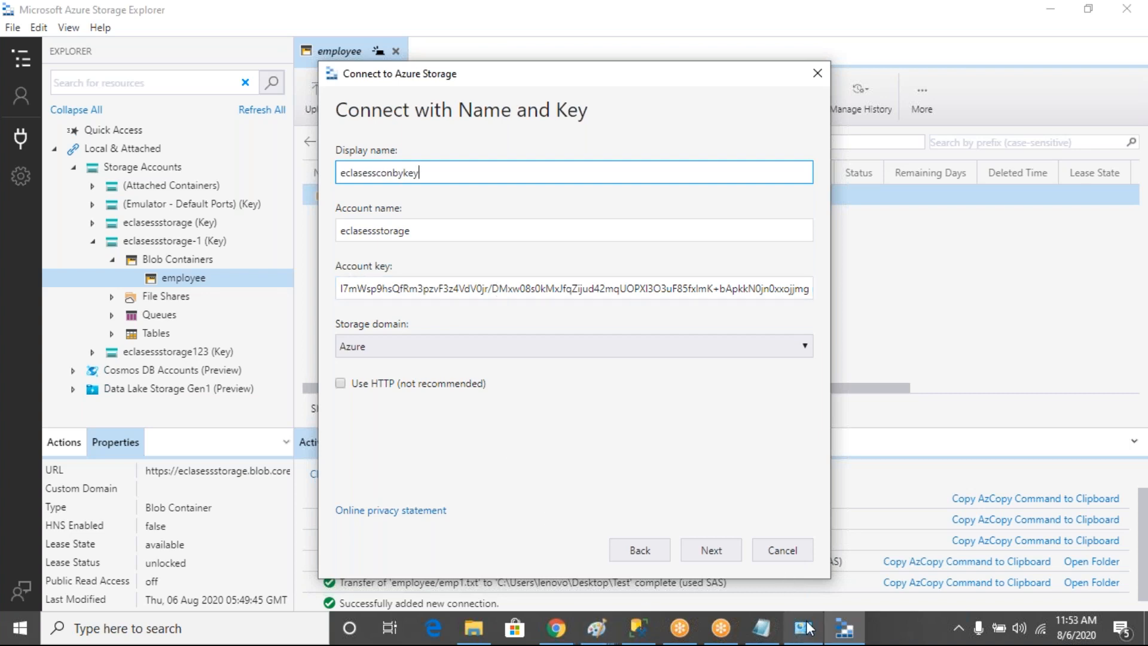
Launch Paint from the Windows search and maximize its window.
{"action": "left_click", "coordinate": [562, 626]}
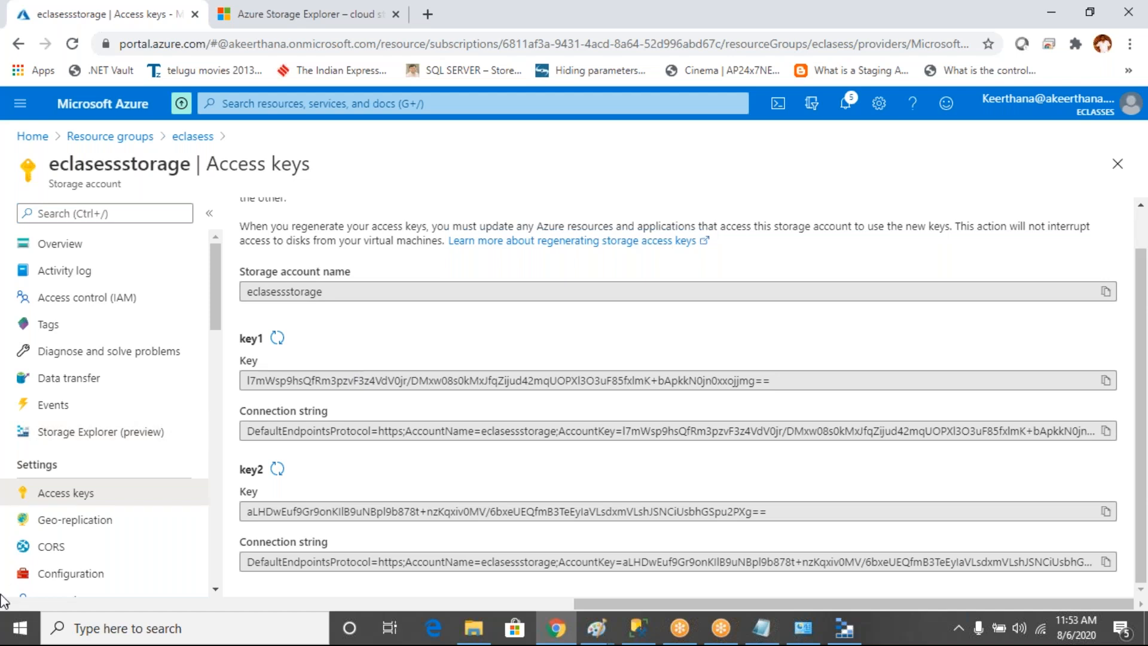
{"action": "left_click", "coordinate": [14, 634]}
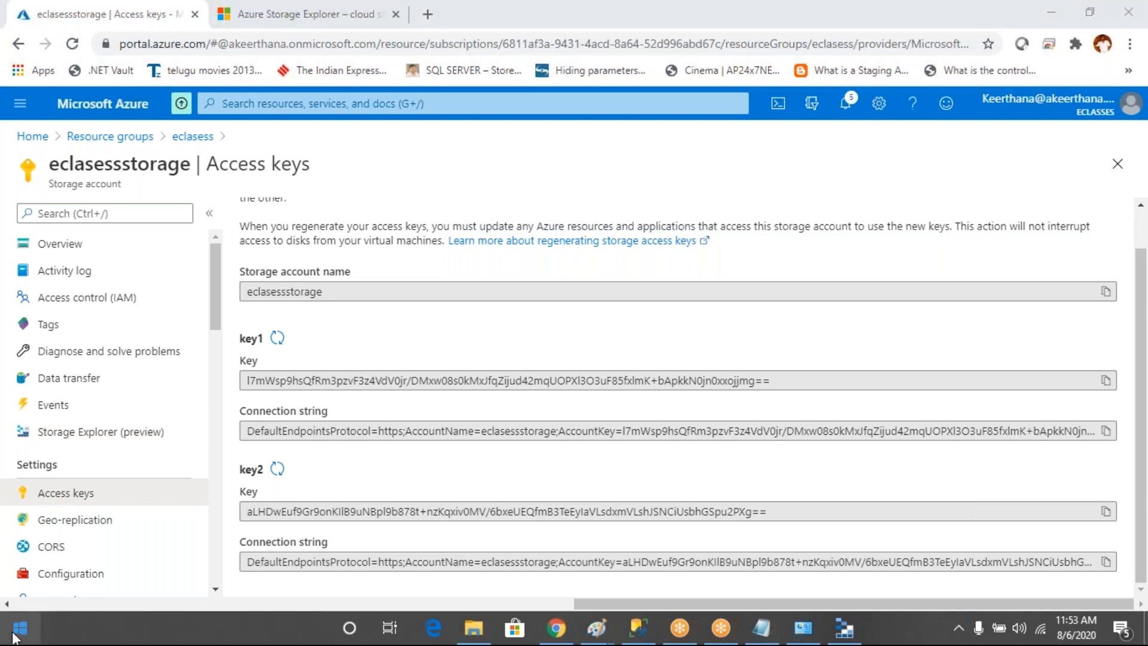
{"action": "type", "text": "pa"}
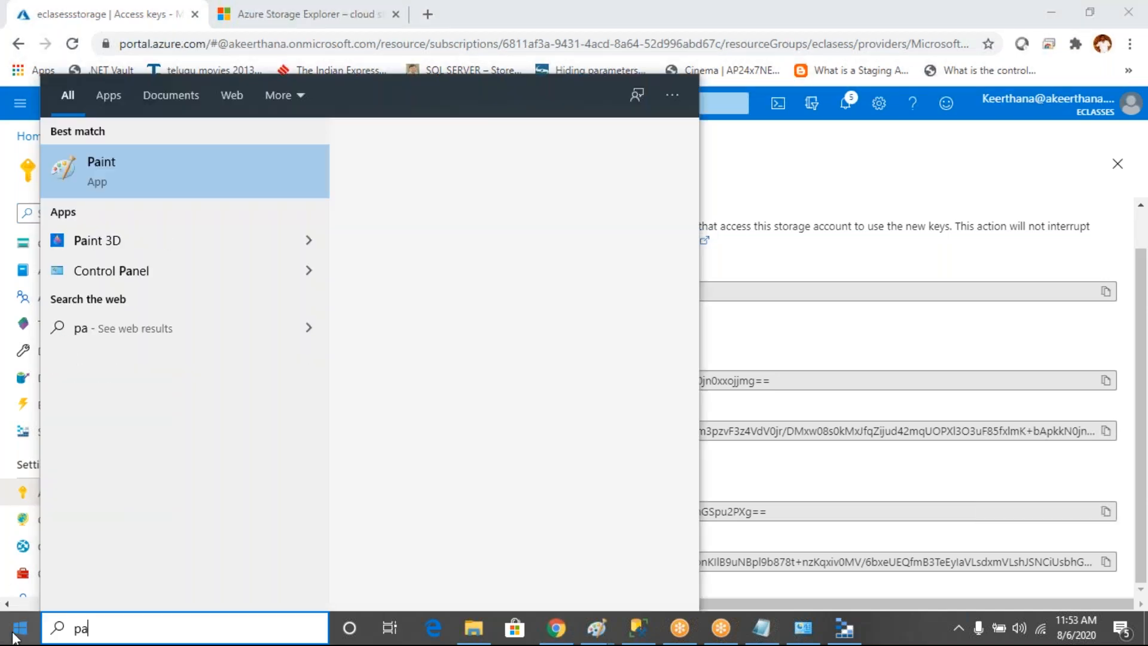
{"action": "type", "text": "int"}
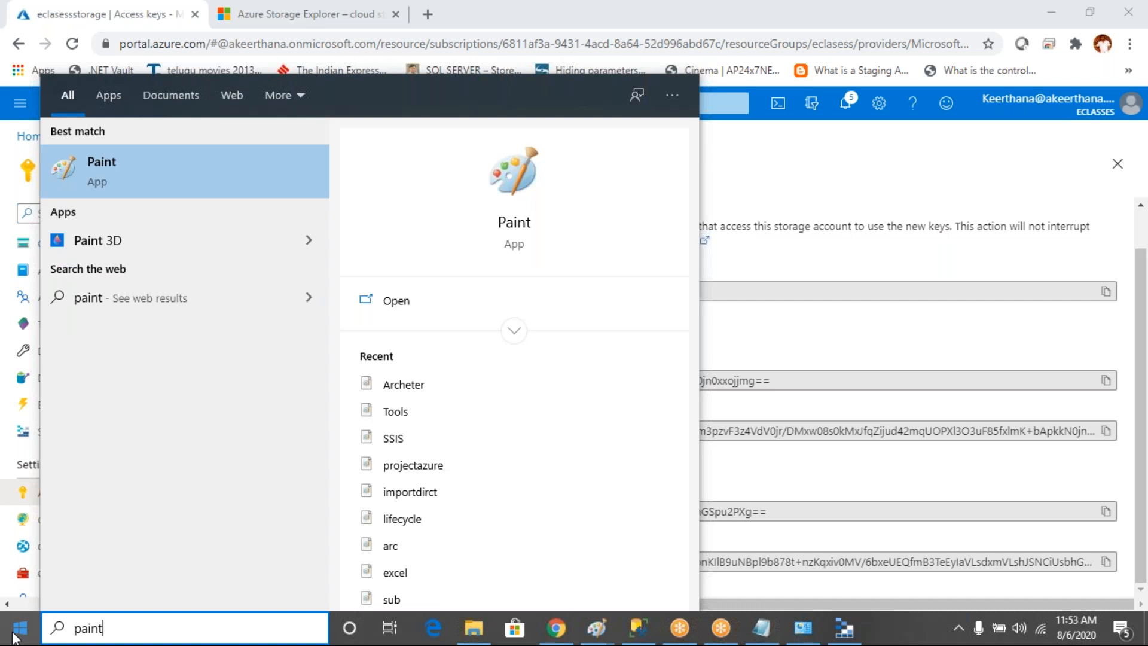
{"action": "key", "text": "Return"}
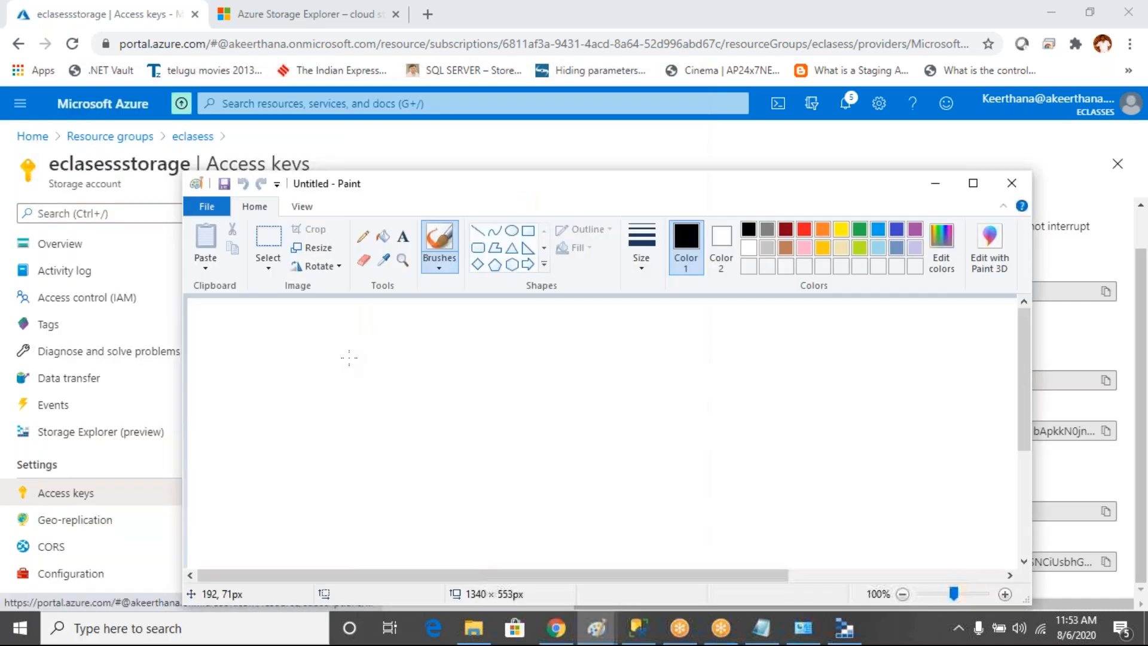
{"action": "left_click", "coordinate": [973, 184]}
Draw a cloud callout about 310 × 220 px on the canvas's left side with a small rectangle inside it.
{"action": "left_click", "coordinate": [421, 87]}
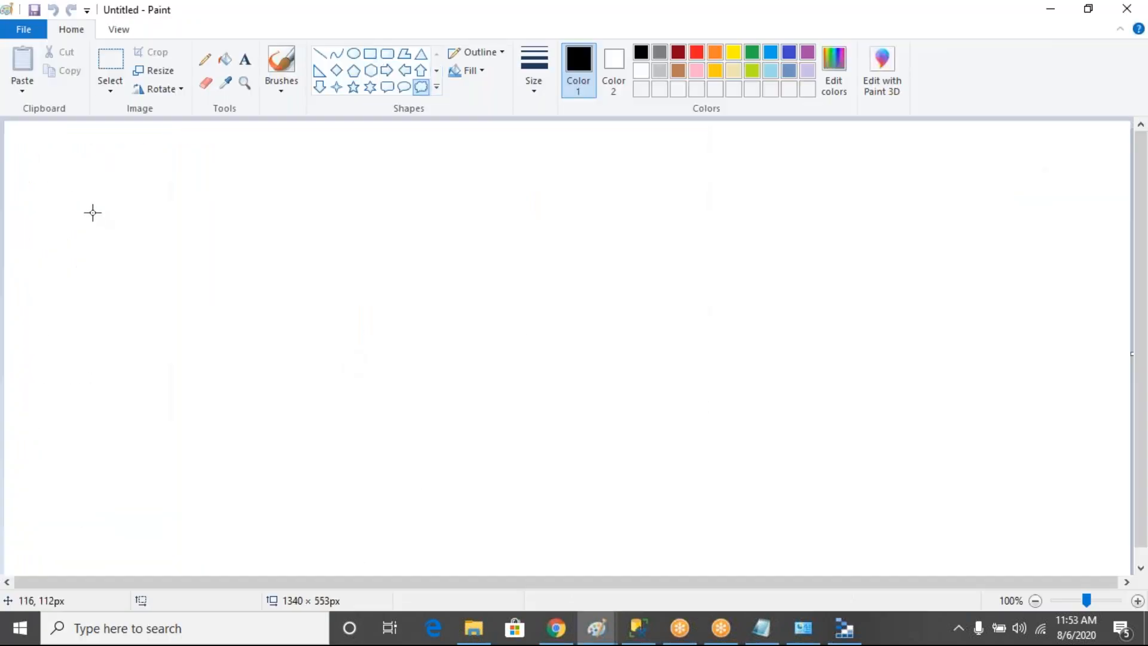
{"action": "left_click_drag", "start_coordinate": [63, 208], "coordinate": [323, 392]}
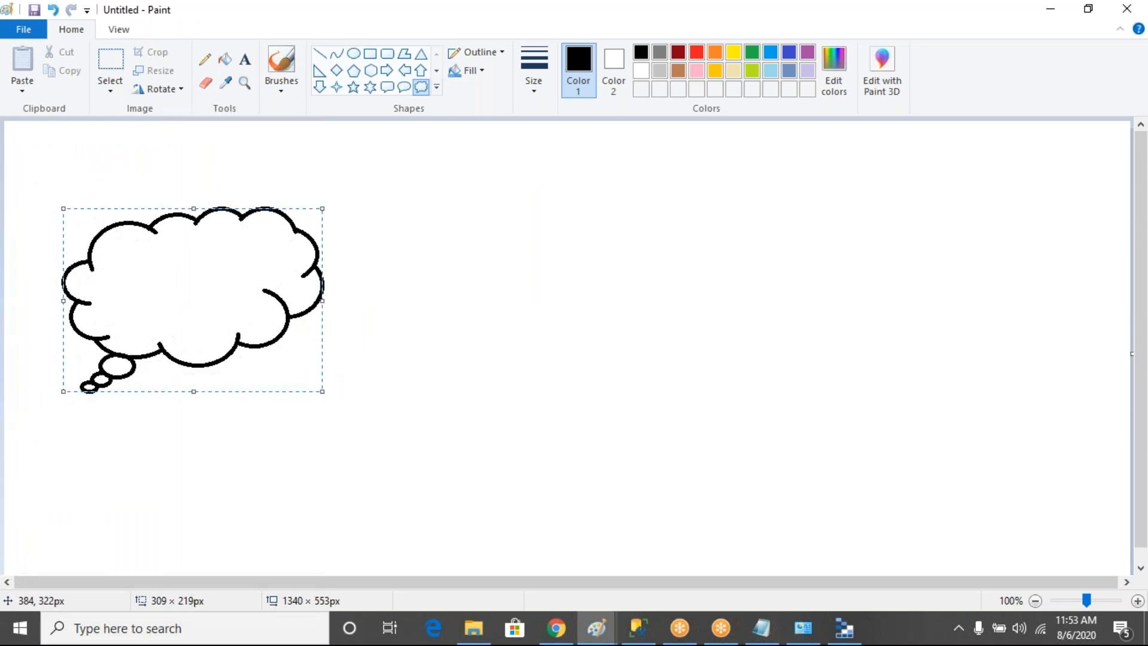
{"action": "left_click", "coordinate": [370, 53]}
{"action": "left_click_drag", "start_coordinate": [138, 259], "coordinate": [239, 300]}
Draw four rounded rectangles in a column to the right of the cloud, the lowest about 157 × 74 px.
{"action": "left_click", "coordinate": [388, 54]}
{"action": "left_click_drag", "start_coordinate": [658, 143], "coordinate": [768, 190]}
{"action": "left_click_drag", "start_coordinate": [655, 245], "coordinate": [774, 303]}
{"action": "left_click_drag", "start_coordinate": [661, 363], "coordinate": [798, 438]}
{"action": "left_click_drag", "start_coordinate": [666, 496], "coordinate": [798, 557]}
Connect the rectangle inside the cloud to each of the four rounded rectangles with straight lines.
{"action": "left_click", "coordinate": [320, 56]}
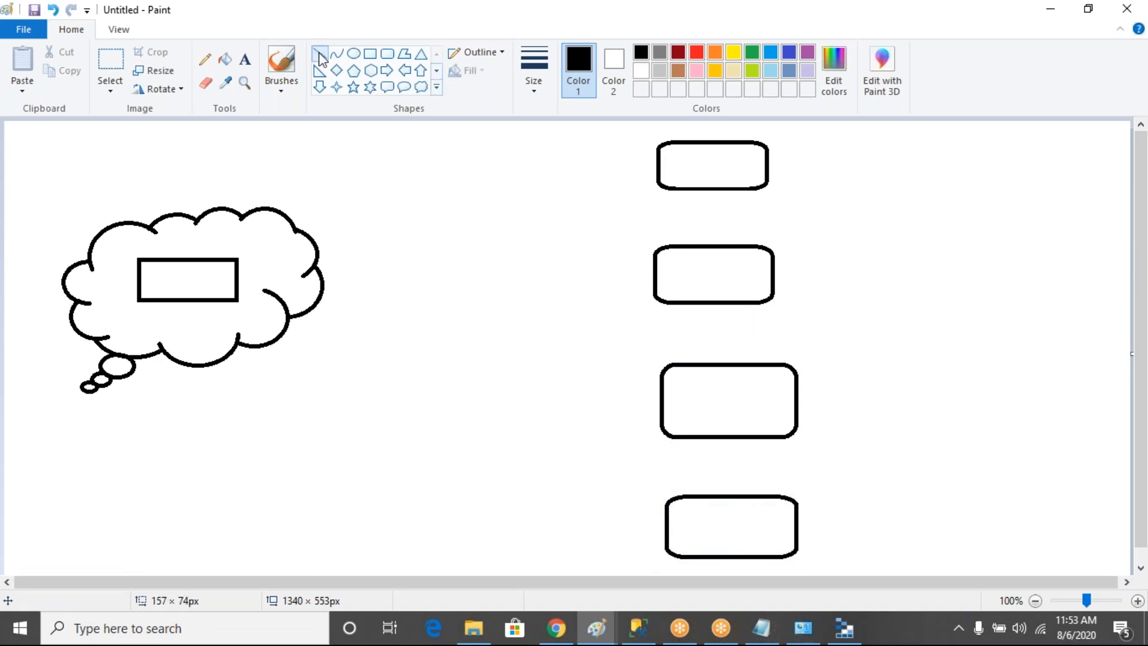
{"action": "mouse_move", "coordinate": [238, 277]}
{"action": "left_mouse_down"}
{"action": "mouse_move", "coordinate": [687, 141]}
{"action": "mouse_move", "coordinate": [658, 172]}
{"action": "left_mouse_up"}
{"action": "mouse_move", "coordinate": [653, 283]}
{"action": "left_mouse_down"}
{"action": "mouse_move", "coordinate": [293, 332]}
{"action": "mouse_move", "coordinate": [180, 287]}
{"action": "mouse_move", "coordinate": [230, 283]}
{"action": "left_mouse_up"}
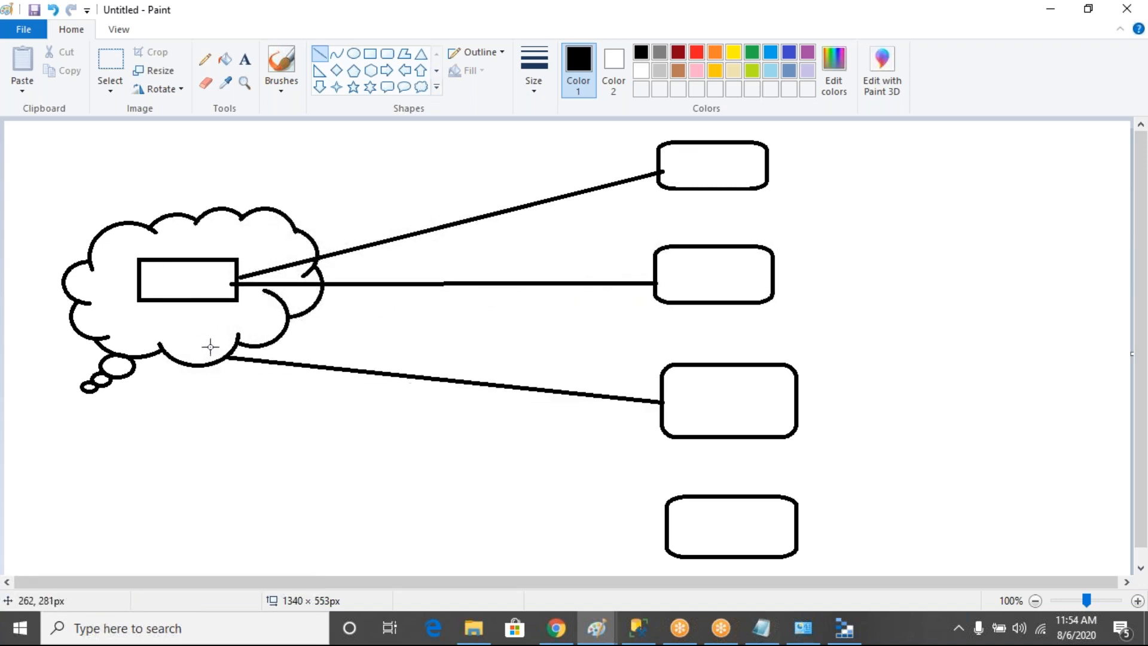
{"action": "left_click_drag", "start_coordinate": [228, 357], "coordinate": [237, 291]}
{"action": "left_click_drag", "start_coordinate": [668, 508], "coordinate": [444, 399]}
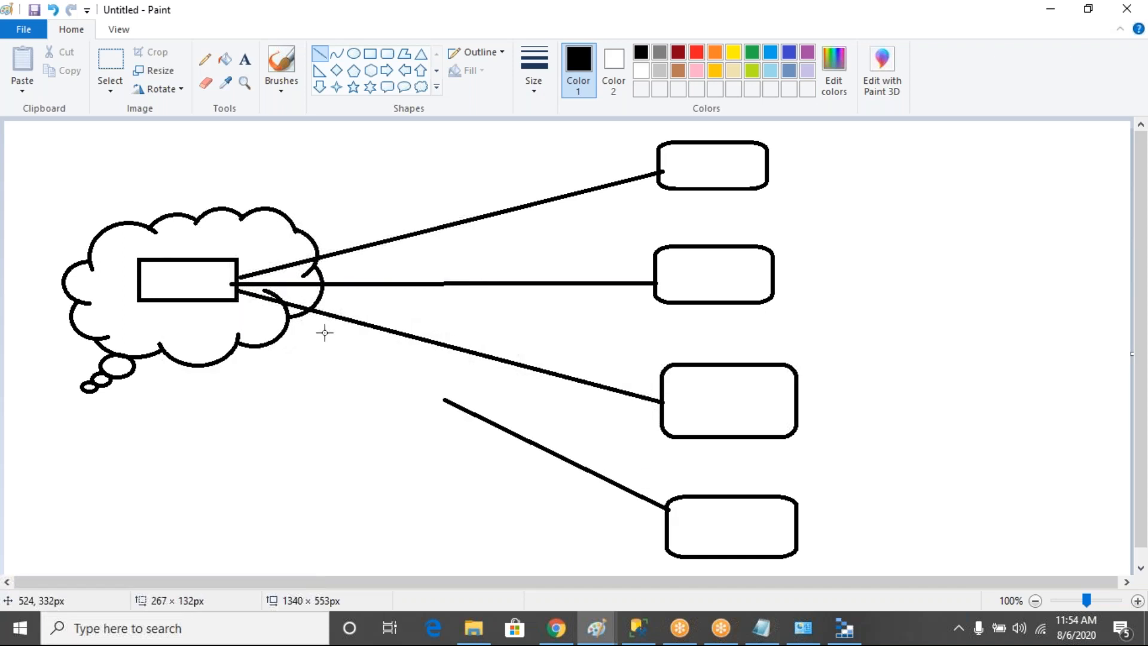
{"action": "left_click_drag", "start_coordinate": [444, 400], "coordinate": [236, 297]}
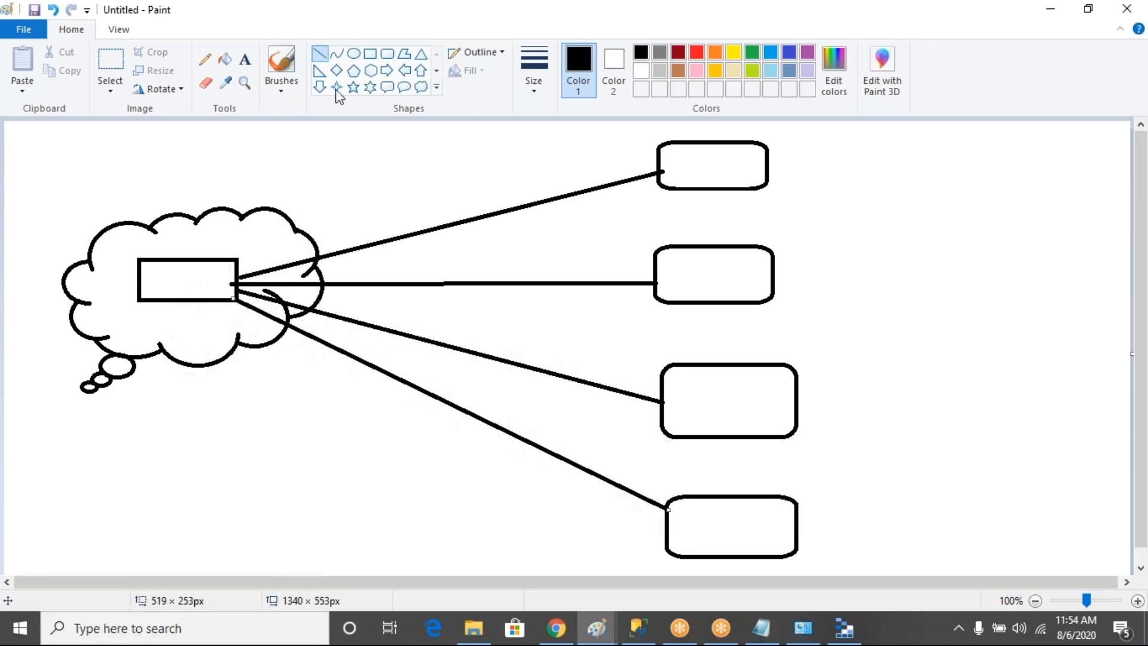
Label each of the four connecting lines with the text key1.
{"action": "left_click", "coordinate": [244, 59]}
{"action": "left_click_drag", "start_coordinate": [404, 196], "coordinate": [526, 215]}
{"action": "type", "text": "key1"}
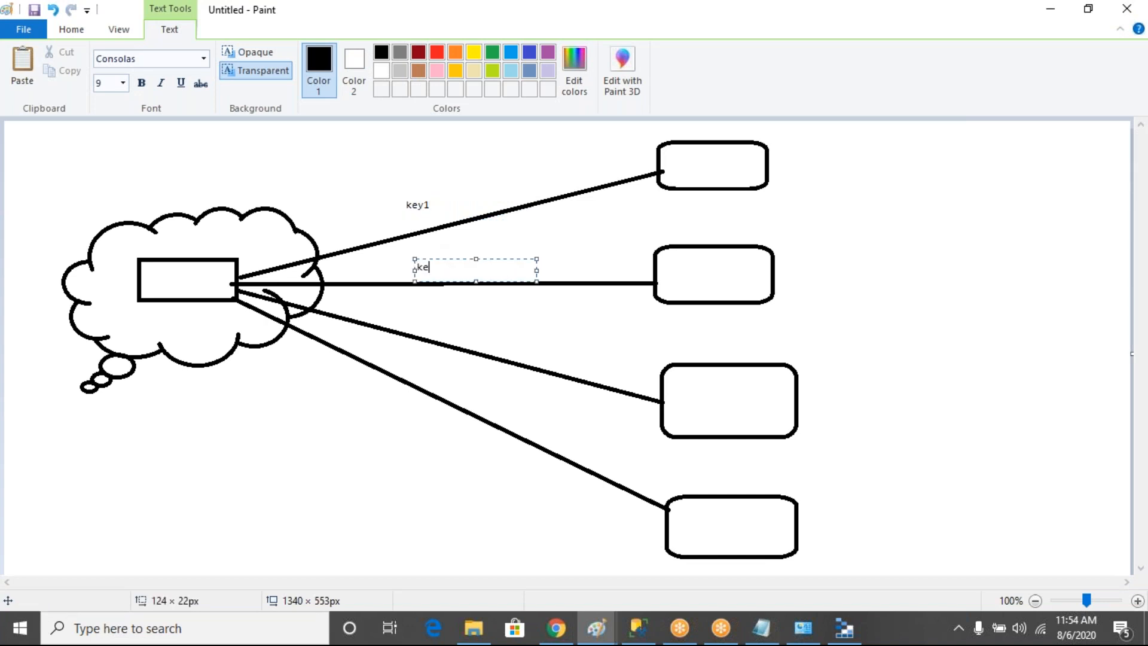
{"action": "left_click_drag", "start_coordinate": [435, 316], "coordinate": [506, 338]}
{"action": "type", "text": "key1"}
{"action": "left_click_drag", "start_coordinate": [451, 375], "coordinate": [572, 421]}
{"action": "type", "text": "key1"}
{"action": "left_click", "coordinate": [938, 392]}
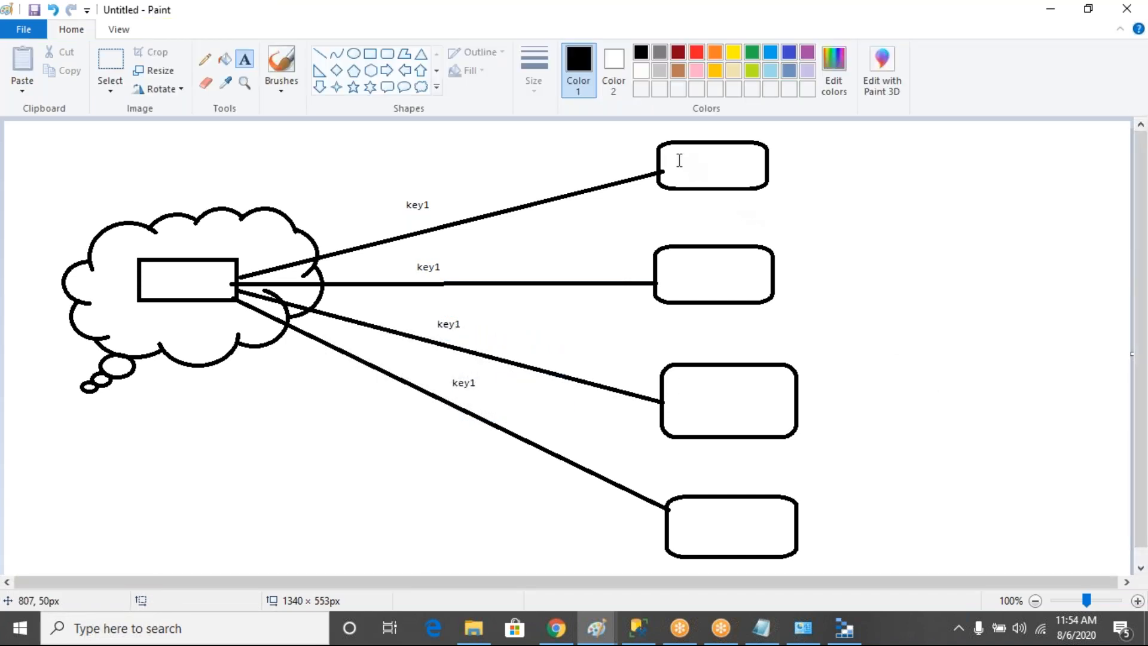
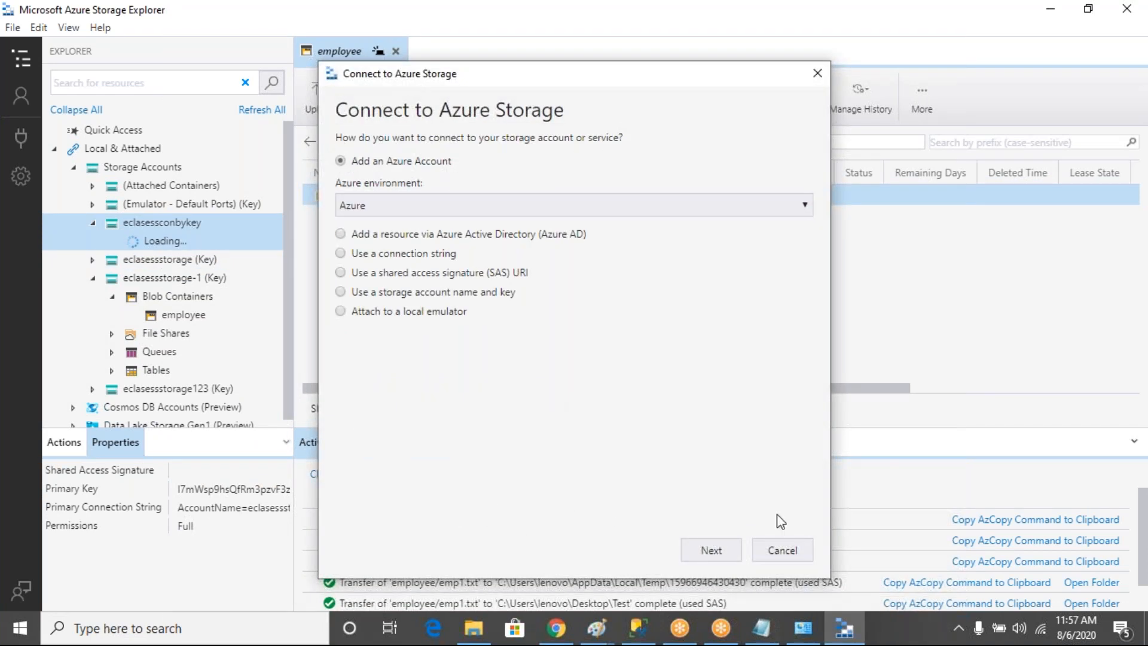
Cancel the open connection dialog and start a new Azure Storage connection that uses a shared access signature (SAS) URI.
{"action": "left_click", "coordinate": [787, 550]}
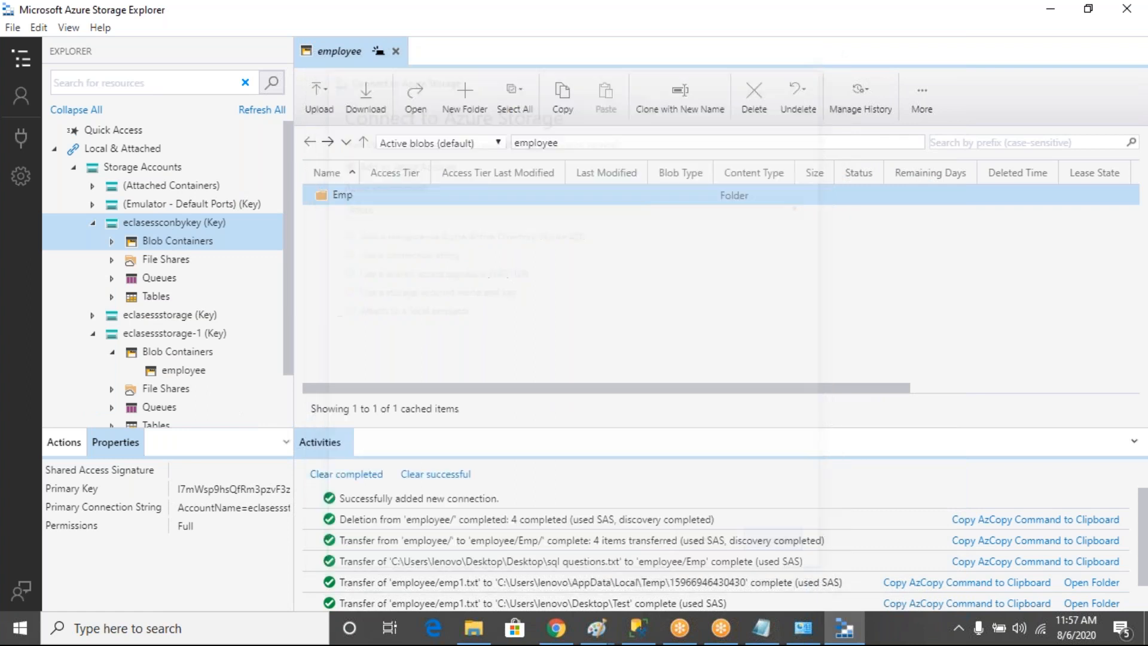
{"action": "left_click", "coordinate": [30, 142]}
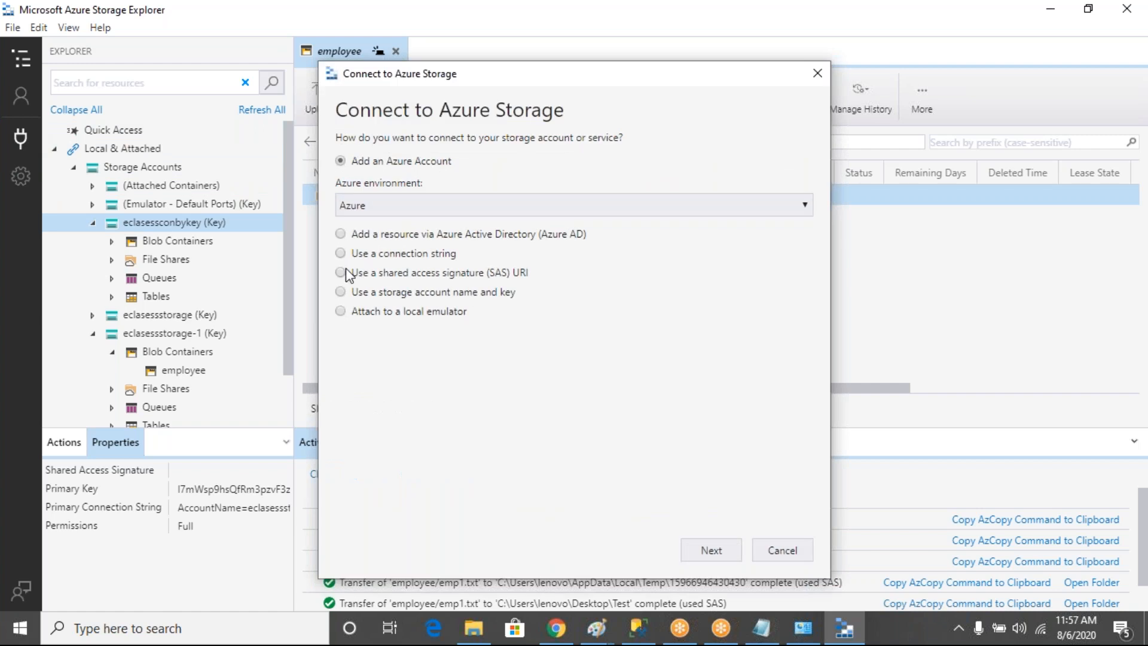
{"action": "left_click", "coordinate": [347, 273]}
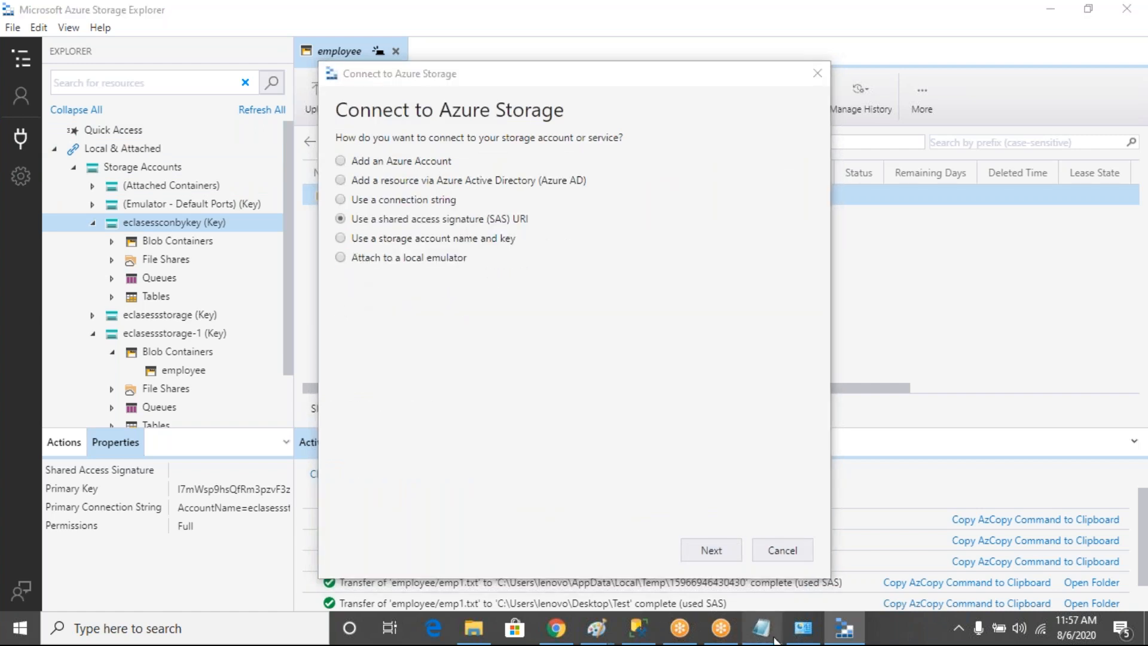
Switch to the AUGAZURE notes in Notepad and add the line security between the storage explorer link and the connection string.
{"action": "left_click", "coordinate": [761, 628]}
{"action": "left_click", "coordinate": [412, 528]}
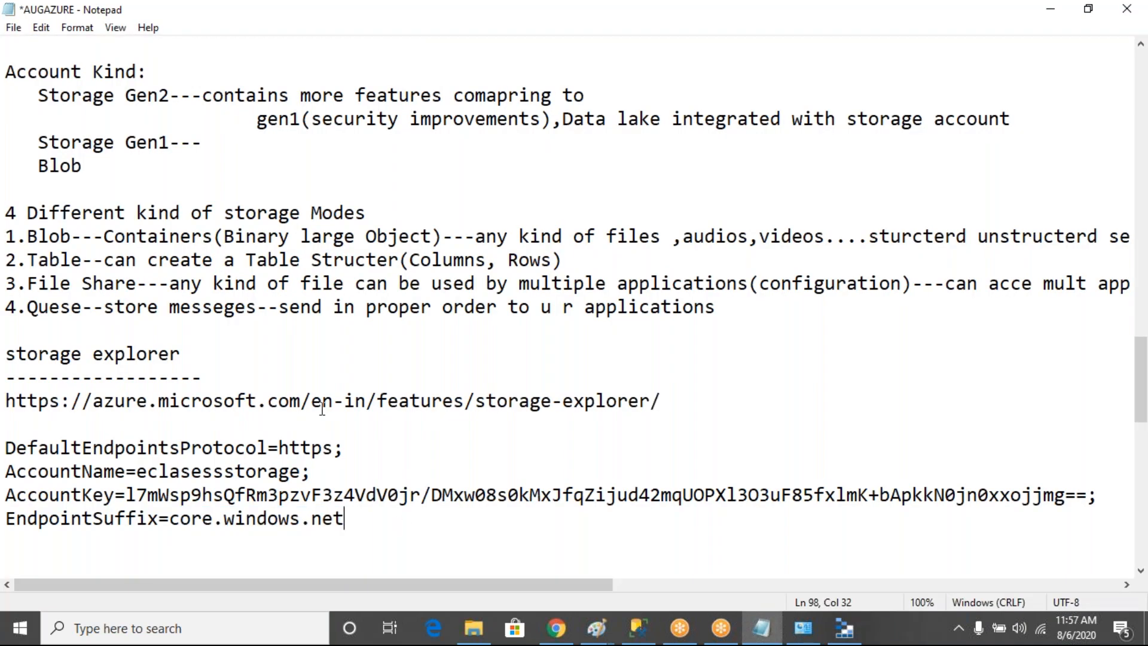
{"action": "left_click", "coordinate": [13, 426]}
{"action": "type", "text": "security"}
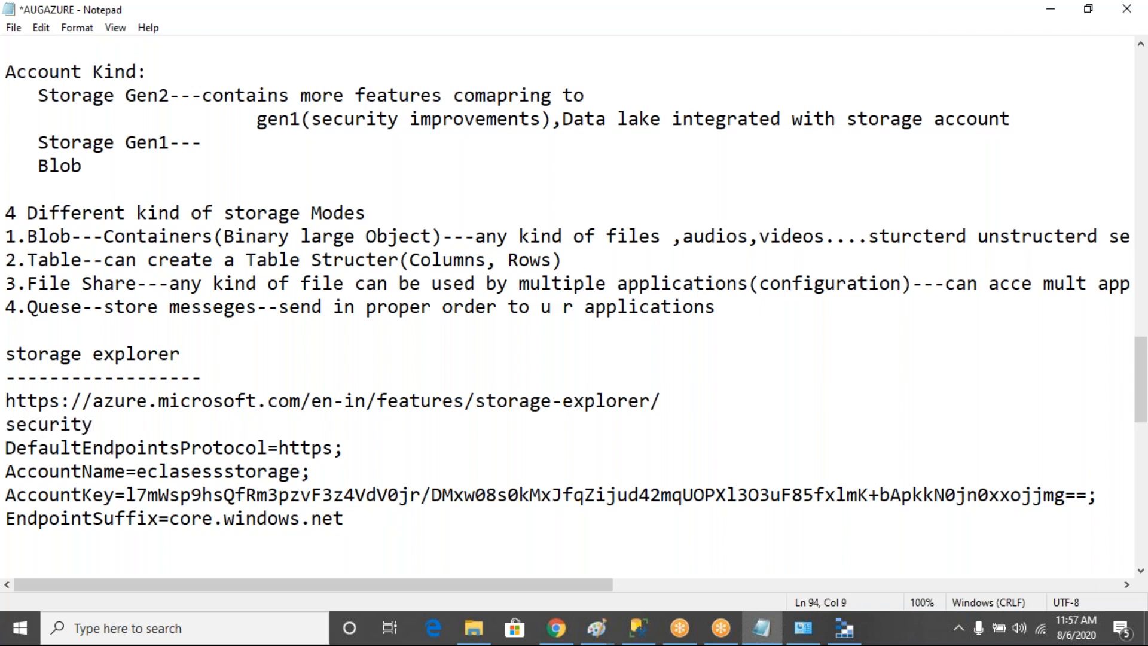
Extend the security line to read security----using connection string and underline it with a row of dashes.
{"action": "key", "text": "Return"}
{"action": "type", "text": "---"}
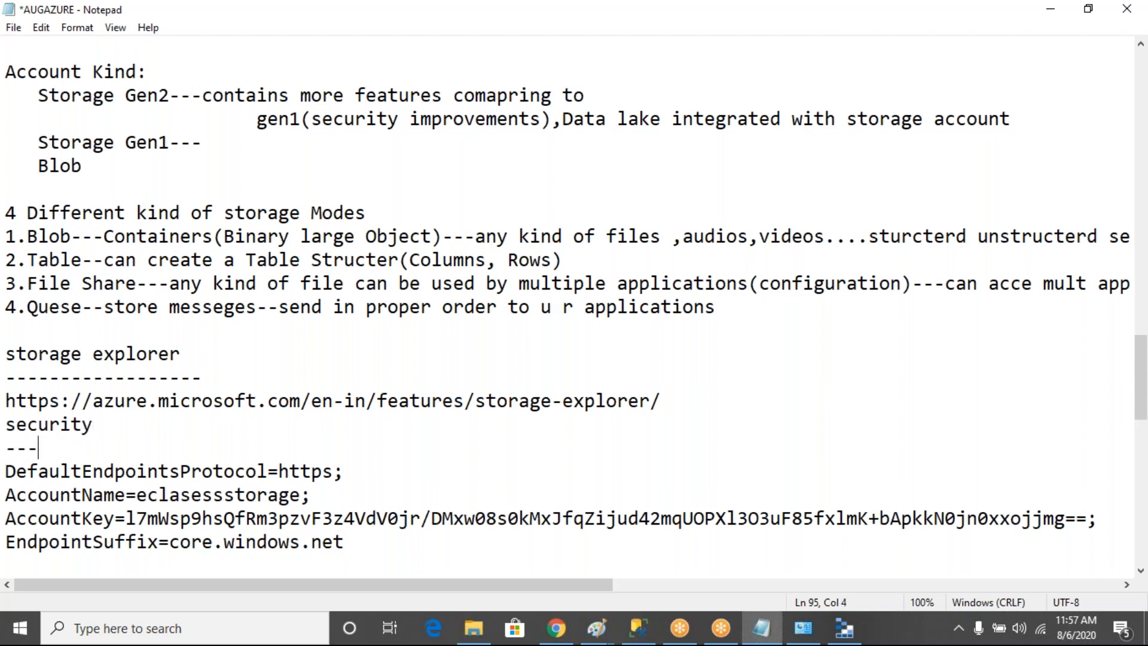
{"action": "type", "text": "----------------"}
{"action": "key", "text": "Up"}
{"action": "type", "text": "----using "}
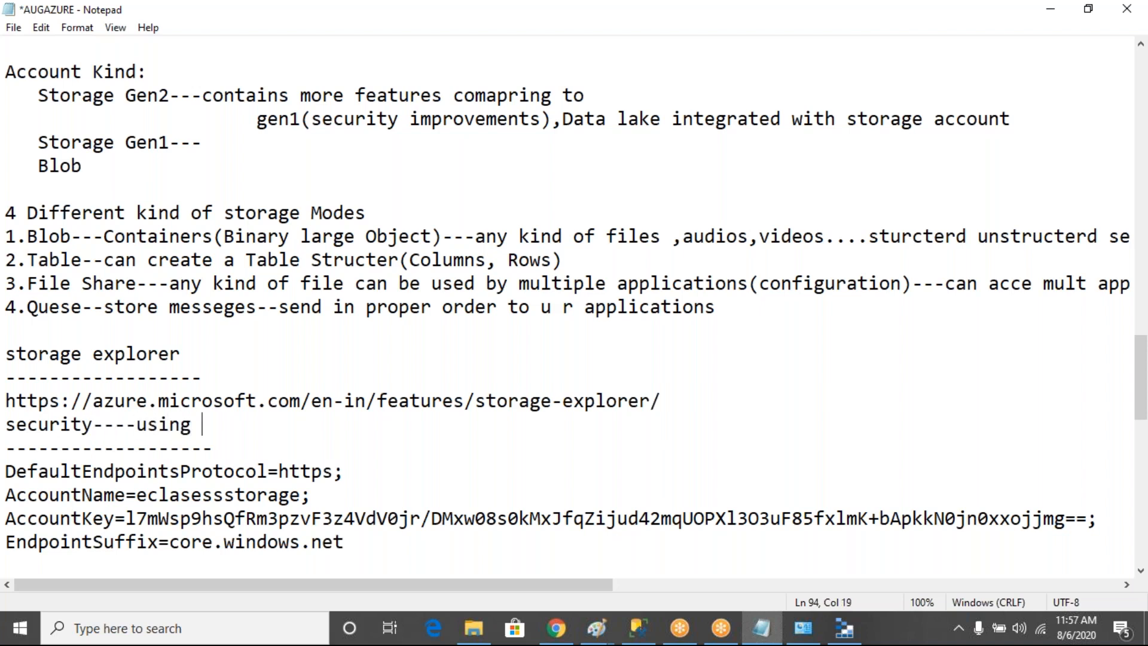
{"action": "type", "text": "connect"}
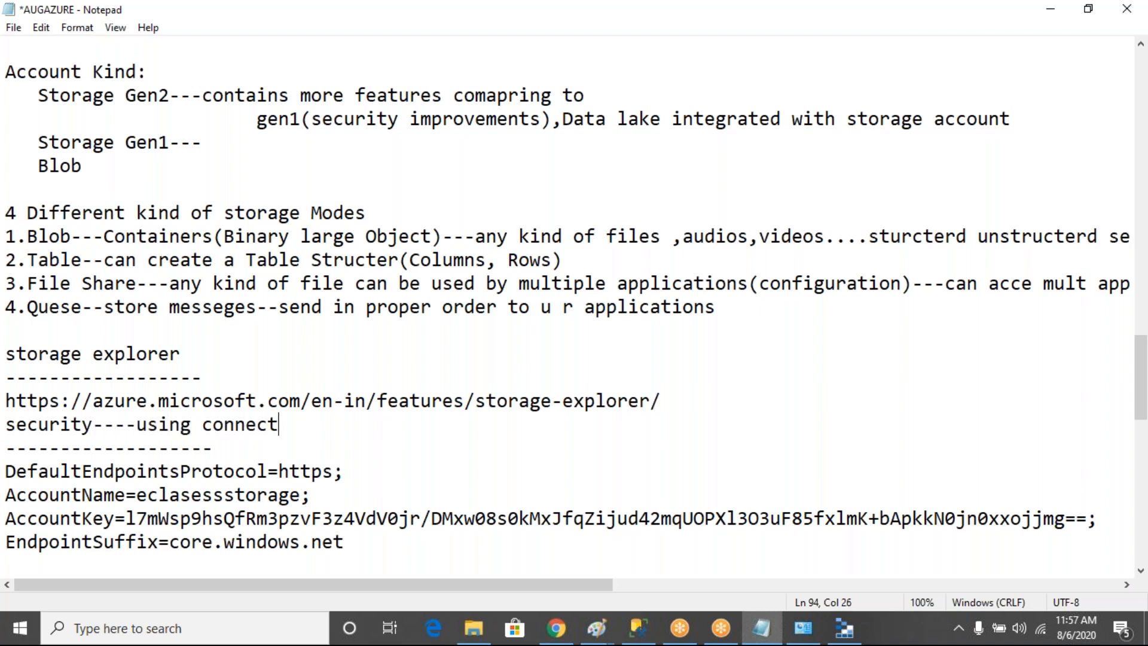
{"action": "type", "text": "ion string"}
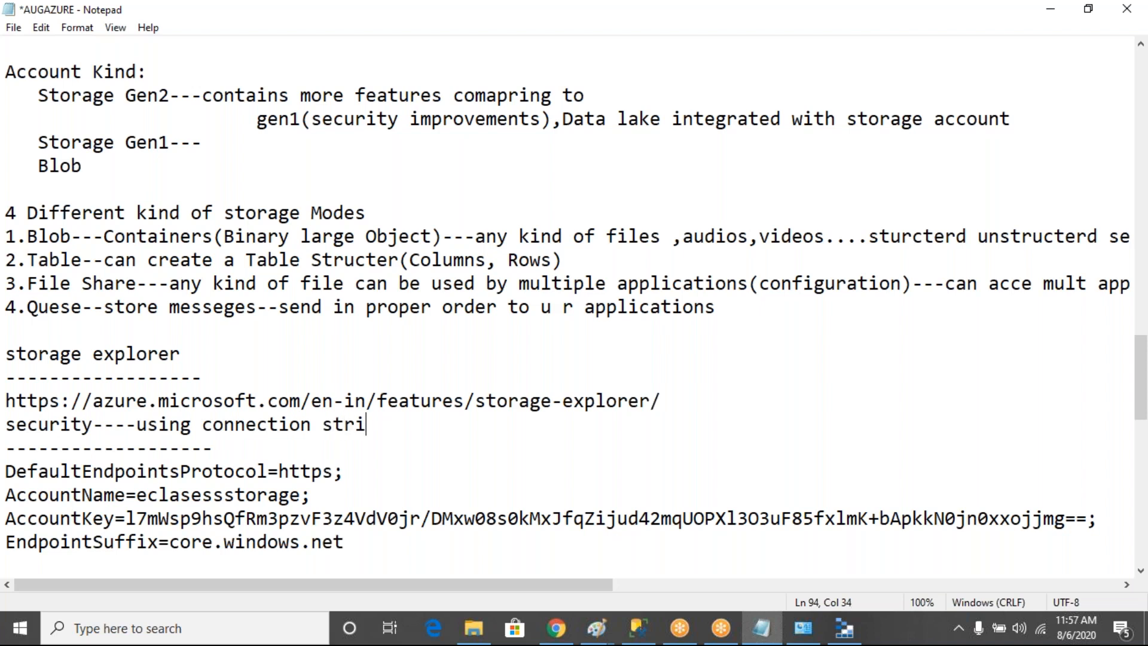
Add the heading using account name---key below the EndpointSuffix line, underlined with dashes and followed by blank lines.
{"action": "left_click", "coordinate": [367, 544]}
{"action": "key", "text": "Return"}
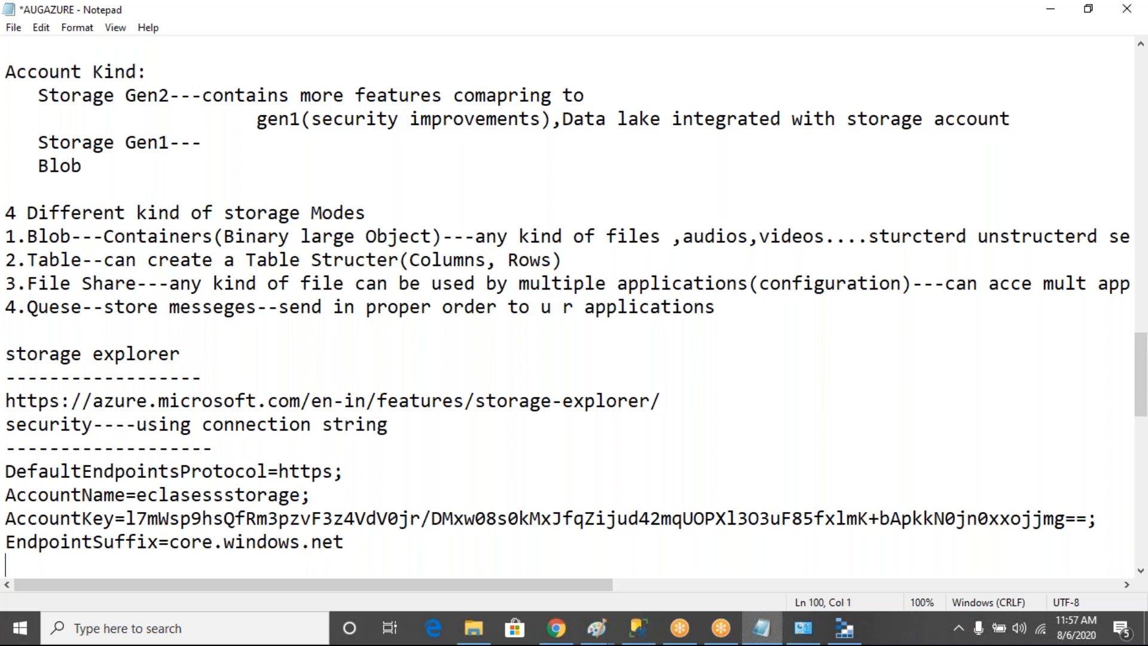
{"action": "key", "text": "Return"}
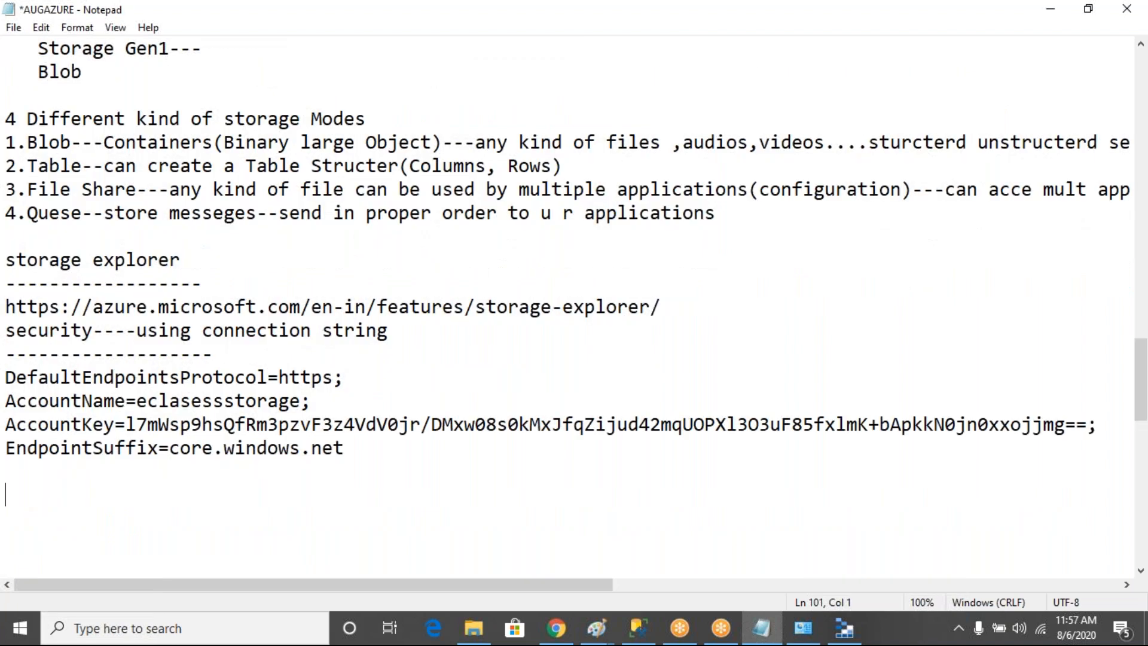
{"action": "type", "text": "using account name---key"}
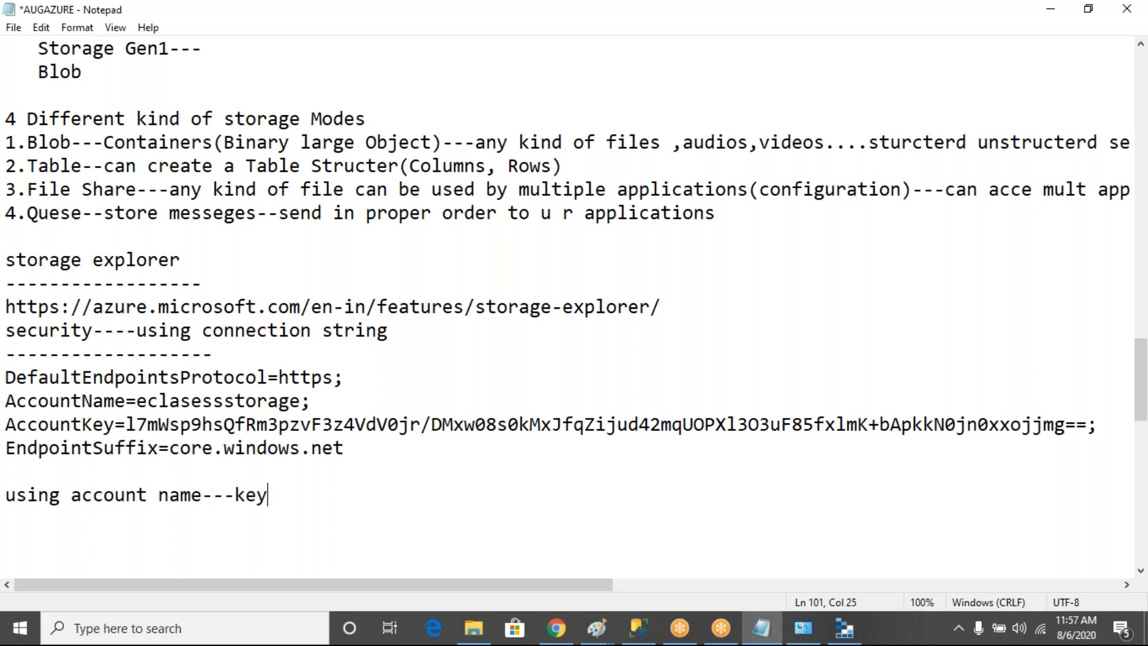
{"action": "key", "text": "Return"}
{"action": "type", "text": "-----------------------------"}
{"action": "key", "text": "Return"}
{"action": "key", "text": "Return"}
{"action": "key", "text": "Return"}
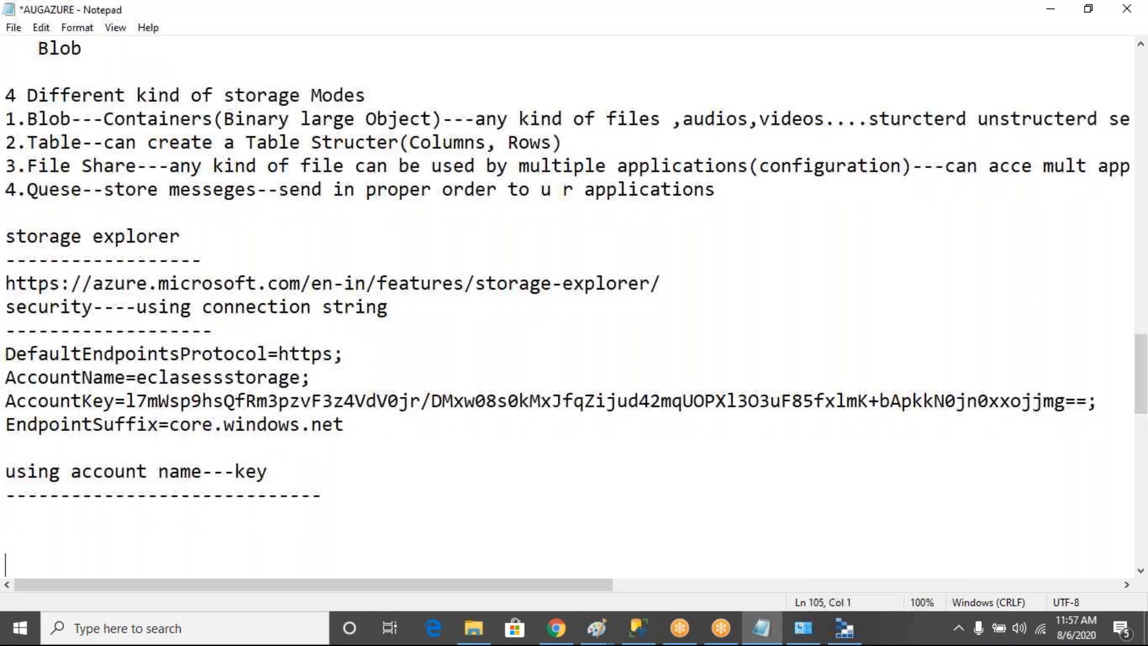
Add the heading Shared Access Signature below the account name section and underline it with dashes.
{"action": "scroll", "coordinate": [574, 299], "scroll_direction": "down", "scroll_amount": 1}
{"action": "type", "text": "Shared Access Signat"}
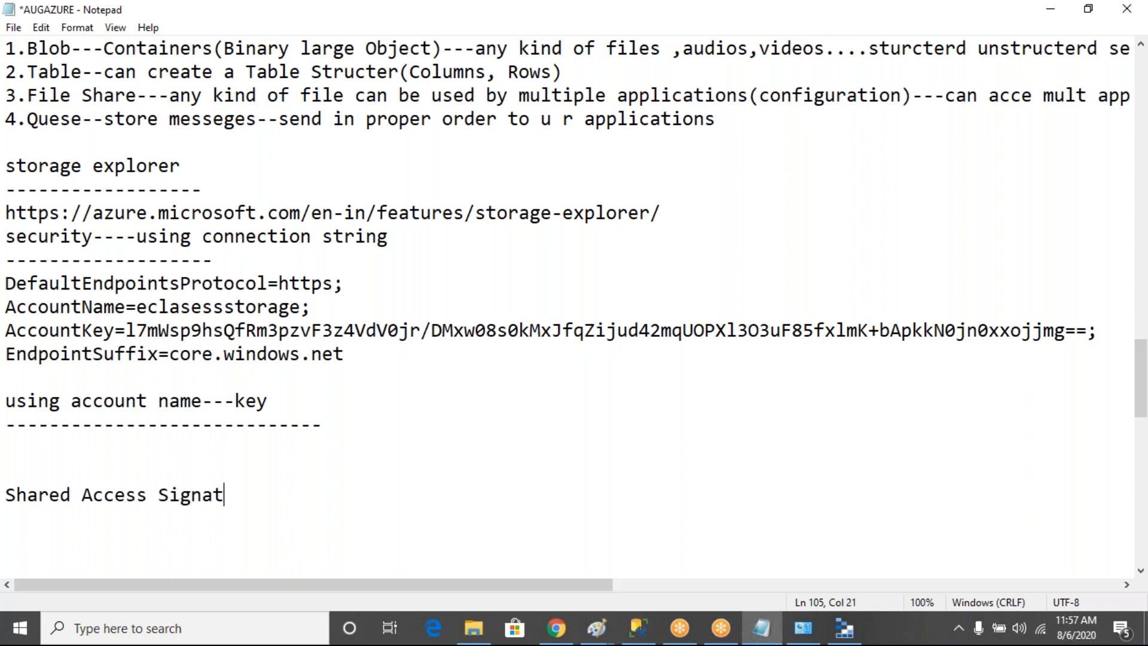
{"action": "type", "text": "ure"}
{"action": "key", "text": "Return"}
{"action": "type", "text": "-----------------------------"}
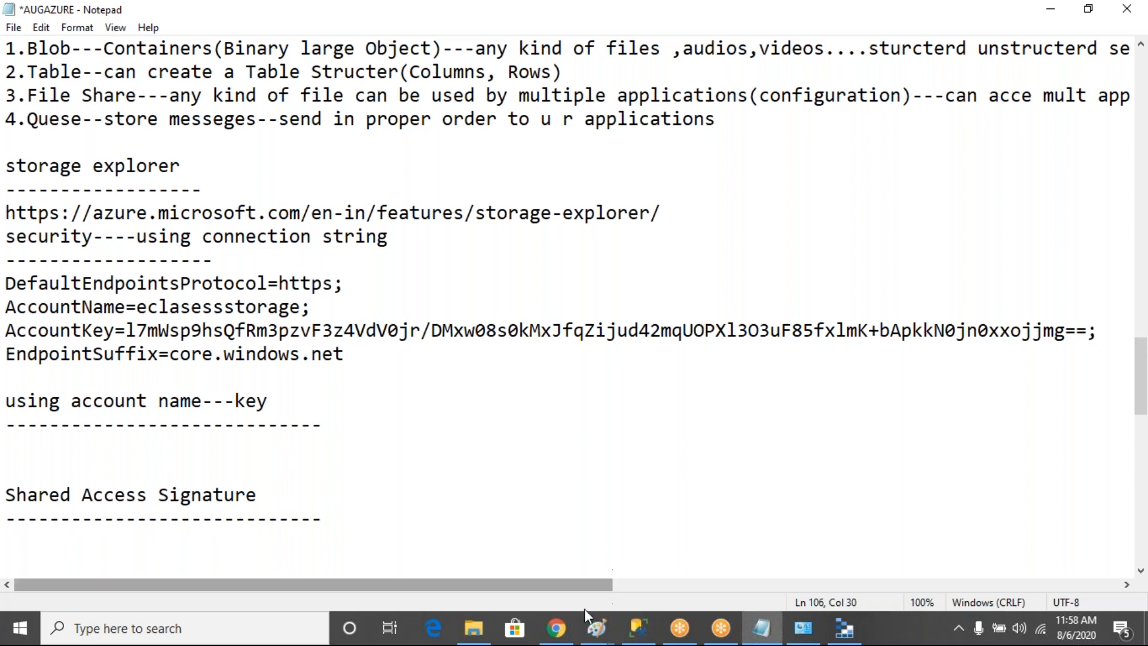
Switch to the Paint sketch that links the storage explorer box on Azure.com to the storage account cloud.
{"action": "left_click_drag", "start_coordinate": [359, 363], "coordinate": [5, 306]}
{"action": "left_click_drag", "start_coordinate": [290, 426], "coordinate": [84, 405]}
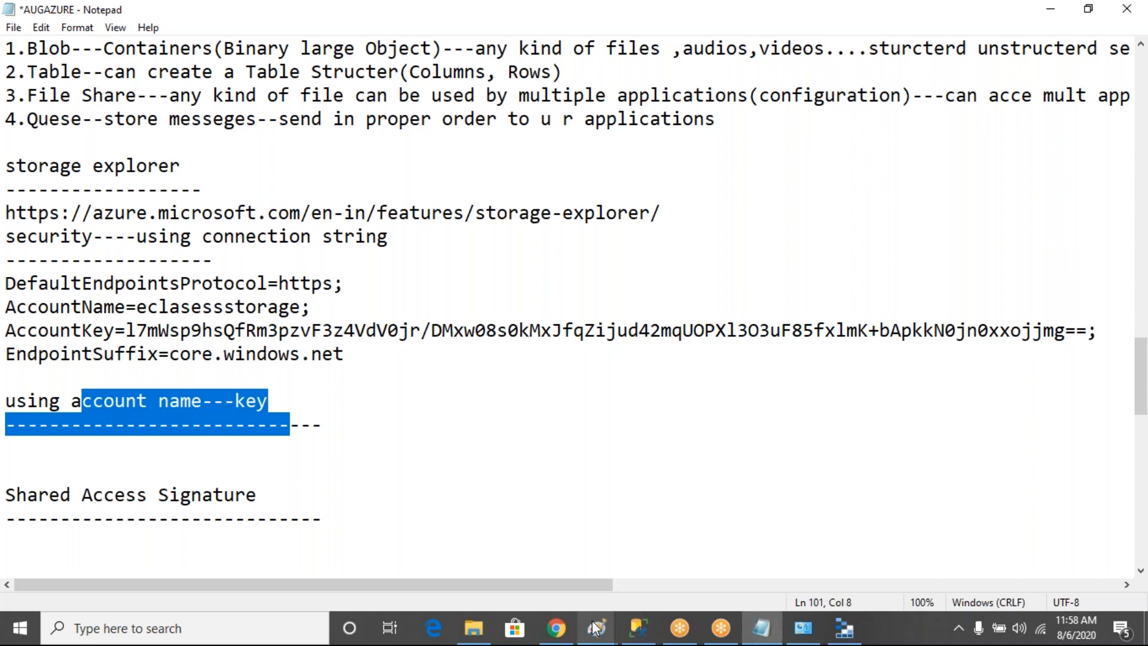
{"action": "mouse_move", "coordinate": [595, 627]}
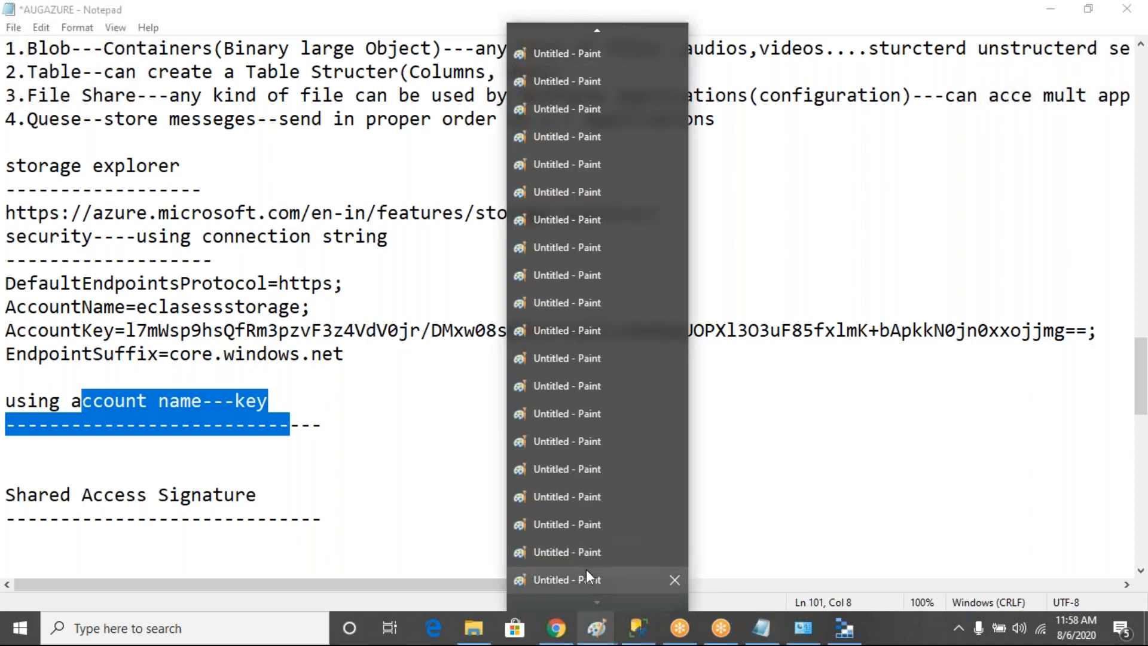
{"action": "left_click", "coordinate": [586, 571]}
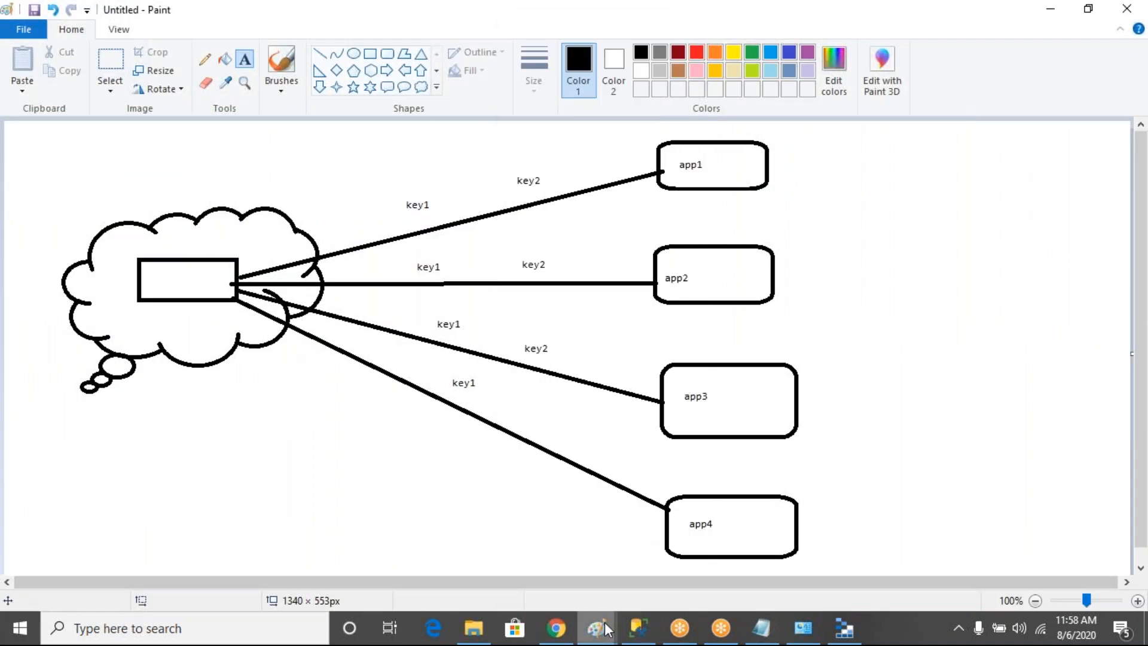
{"action": "mouse_move", "coordinate": [606, 629]}
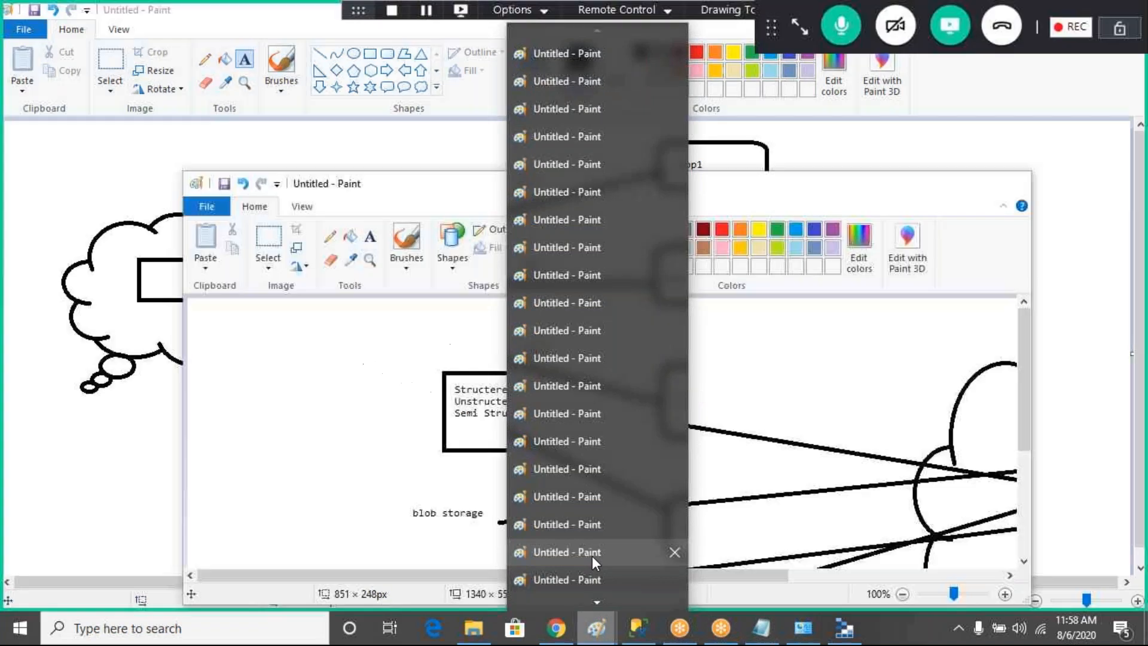
{"action": "mouse_move", "coordinate": [600, 606]}
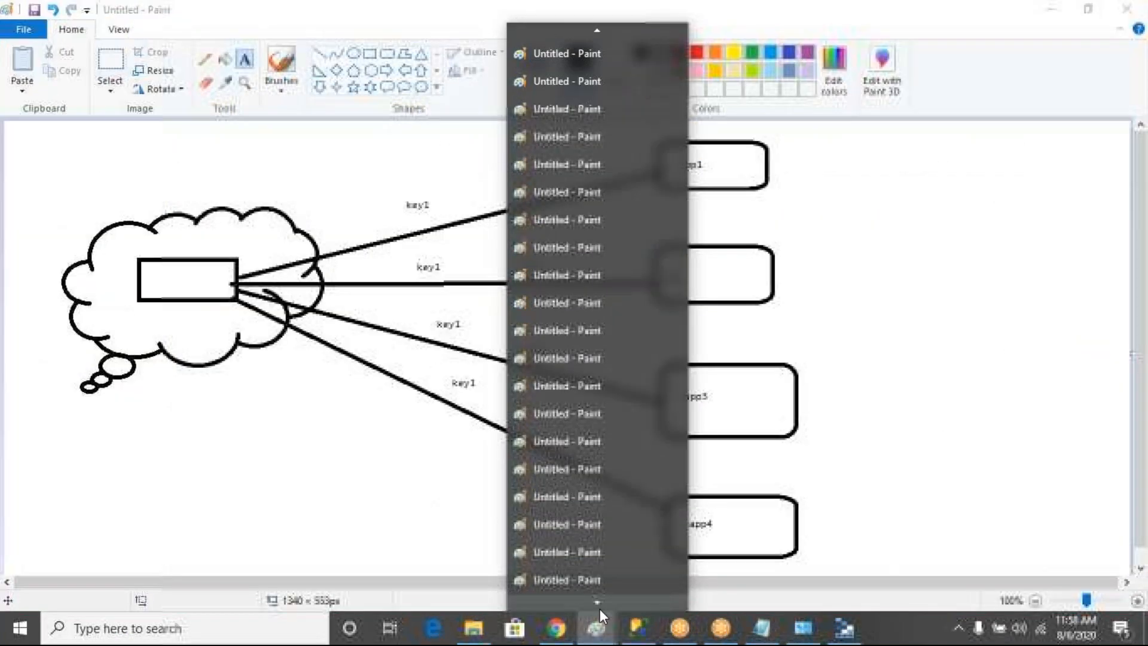
{"action": "left_click", "coordinate": [590, 551]}
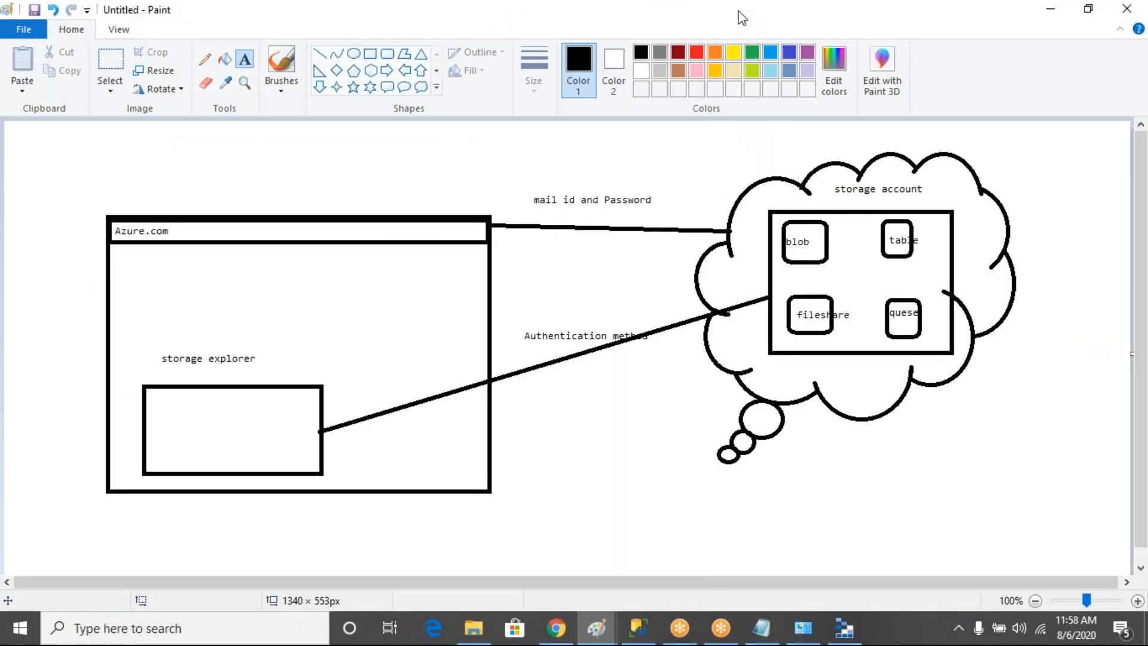
Annotate the sketch with the pen: circle the storage explorer box, trace a line to the storage account and circle its four services.
{"action": "left_click", "coordinate": [739, 12]}
{"action": "left_click", "coordinate": [731, 46]}
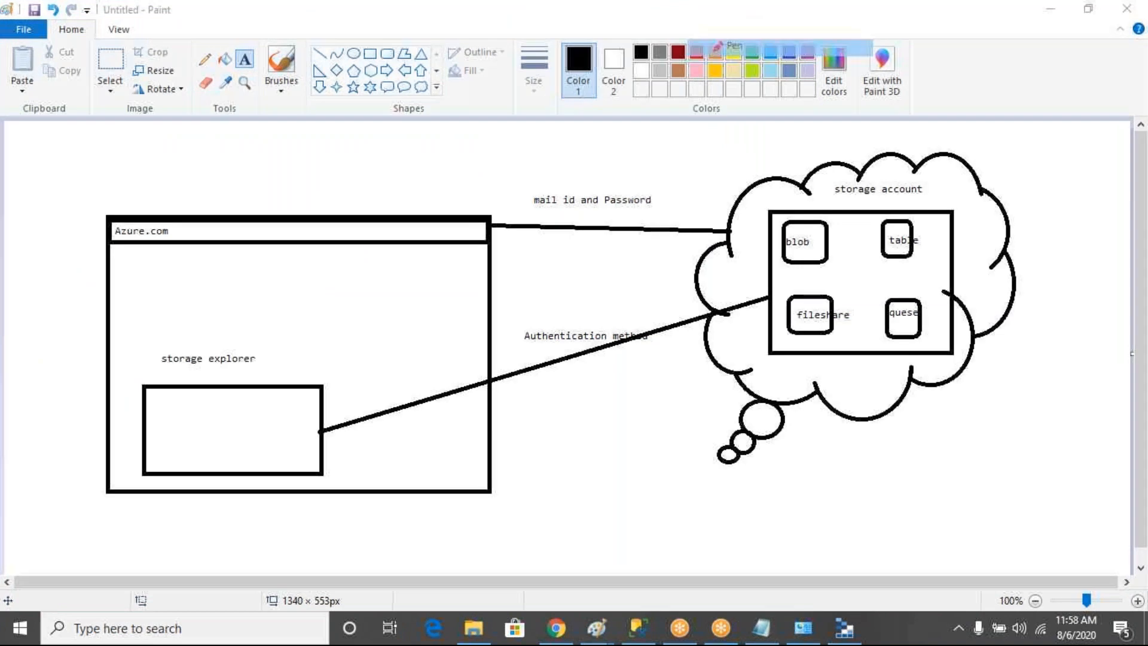
{"action": "left_click_drag", "start_coordinate": [281, 363], "coordinate": [302, 358]}
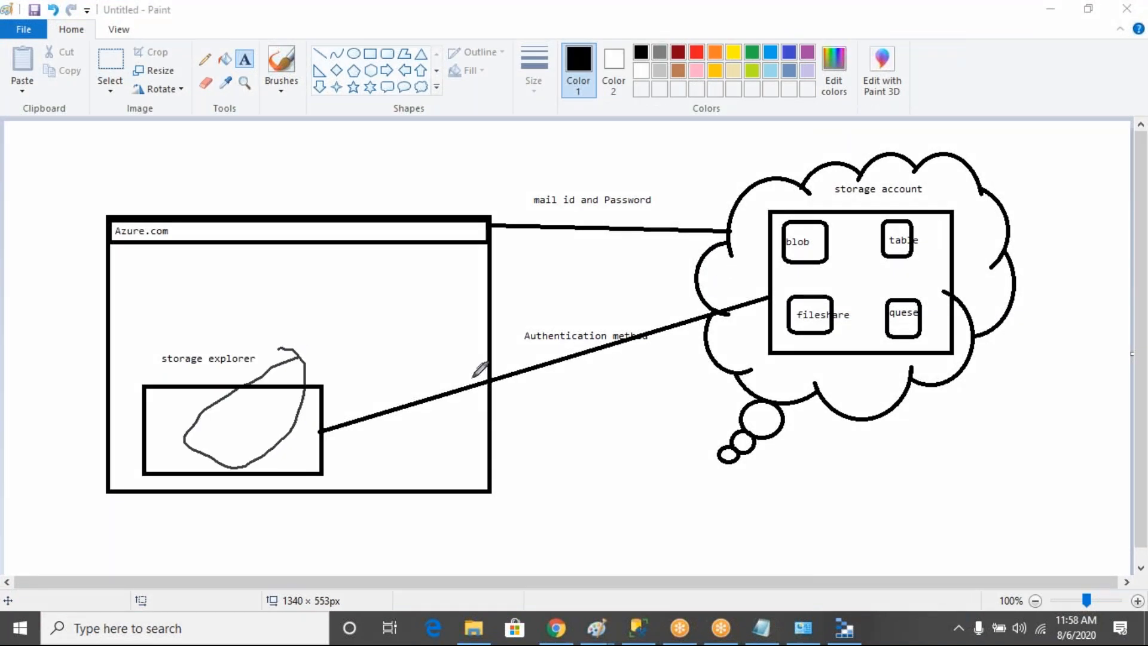
{"action": "left_click_drag", "start_coordinate": [305, 363], "coordinate": [767, 241]}
{"action": "mouse_move", "coordinate": [944, 214]}
{"action": "left_mouse_down"}
{"action": "mouse_move", "coordinate": [815, 213]}
{"action": "mouse_move", "coordinate": [801, 306]}
{"action": "mouse_move", "coordinate": [905, 369]}
{"action": "mouse_move", "coordinate": [975, 206]}
{"action": "mouse_move", "coordinate": [942, 203]}
{"action": "left_mouse_up"}
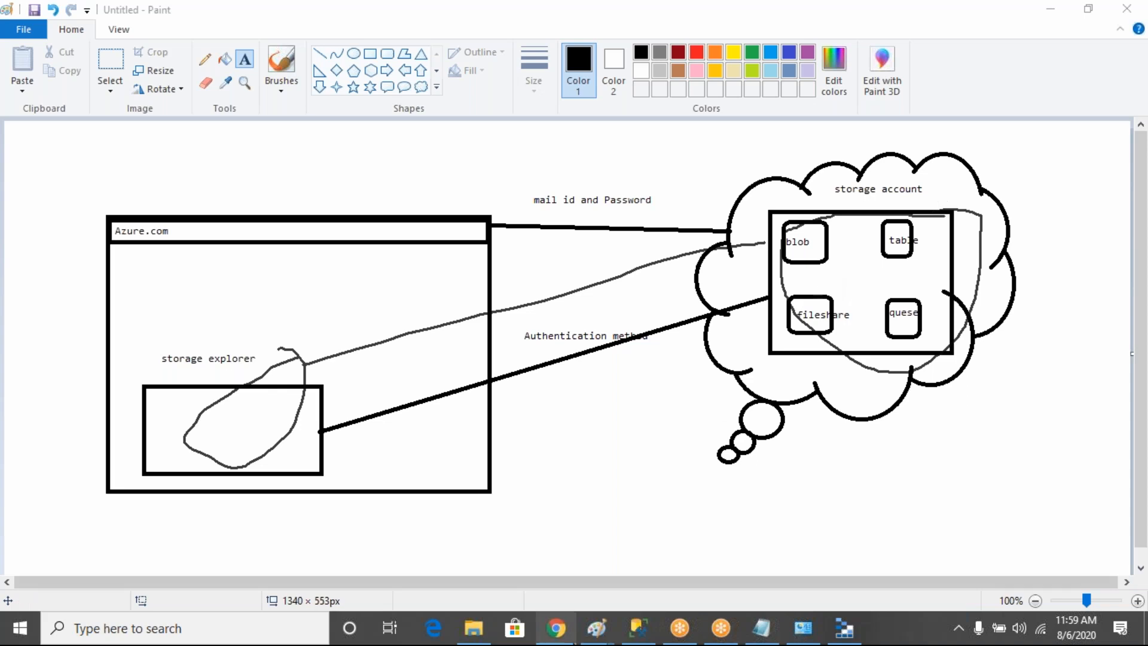
Switch to the Azure portal in Chrome and clear the pen annotations from the screen.
{"action": "left_click", "coordinate": [565, 633]}
{"action": "left_click", "coordinate": [712, 12]}
{"action": "left_click", "coordinate": [733, 128]}
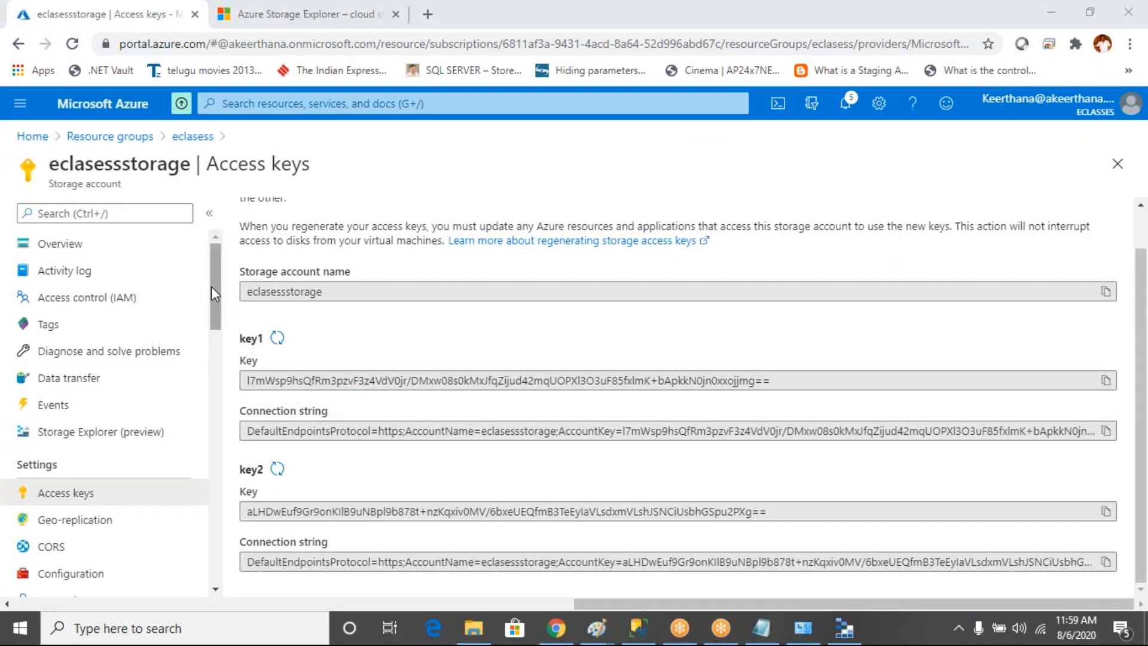
Open the shared access signature settings of eclasessstorage and exclude File and Queue from the allowed services.
{"action": "left_click_drag", "start_coordinate": [211, 287], "coordinate": [218, 353]}
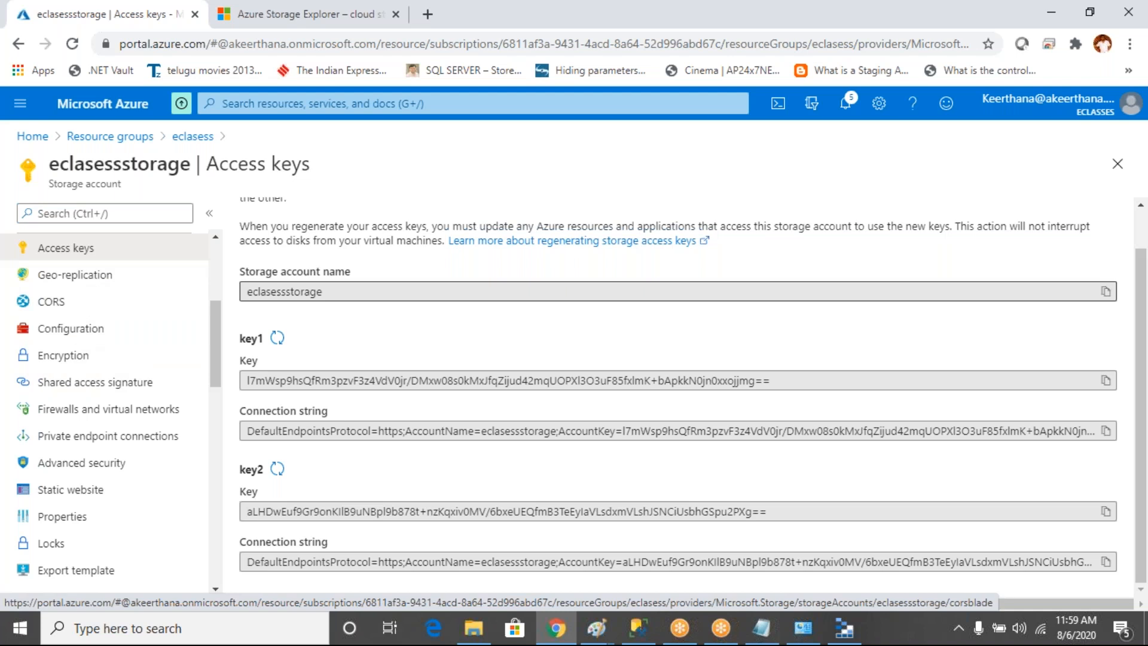
{"action": "left_click", "coordinate": [93, 392]}
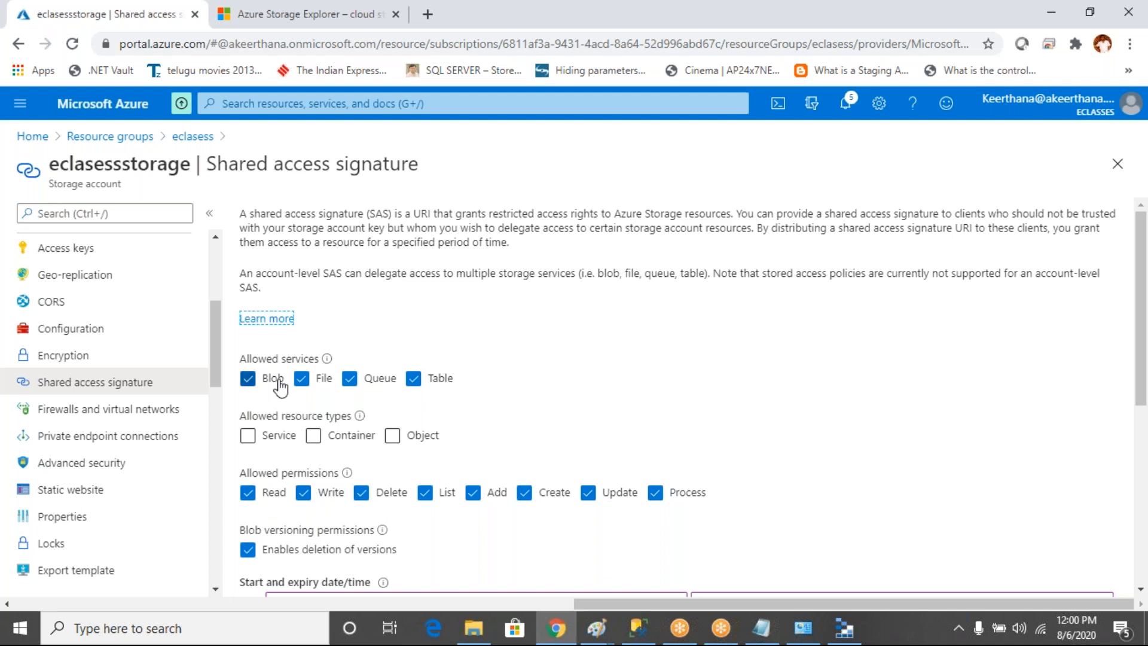
{"action": "left_click", "coordinate": [317, 381]}
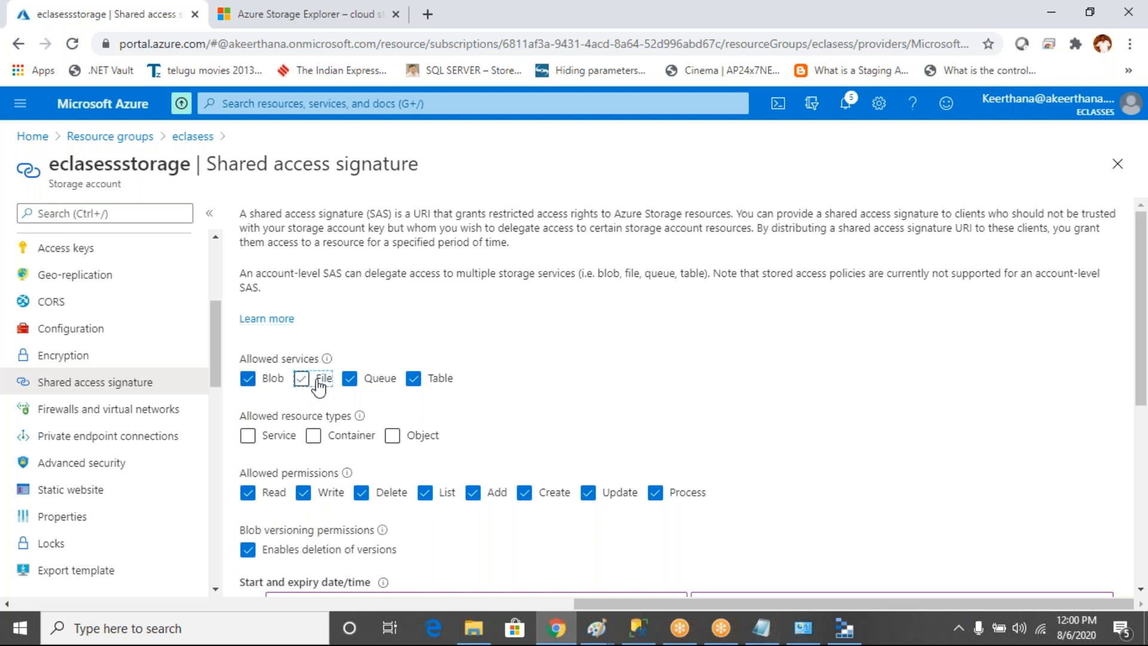
{"action": "left_click", "coordinate": [349, 383]}
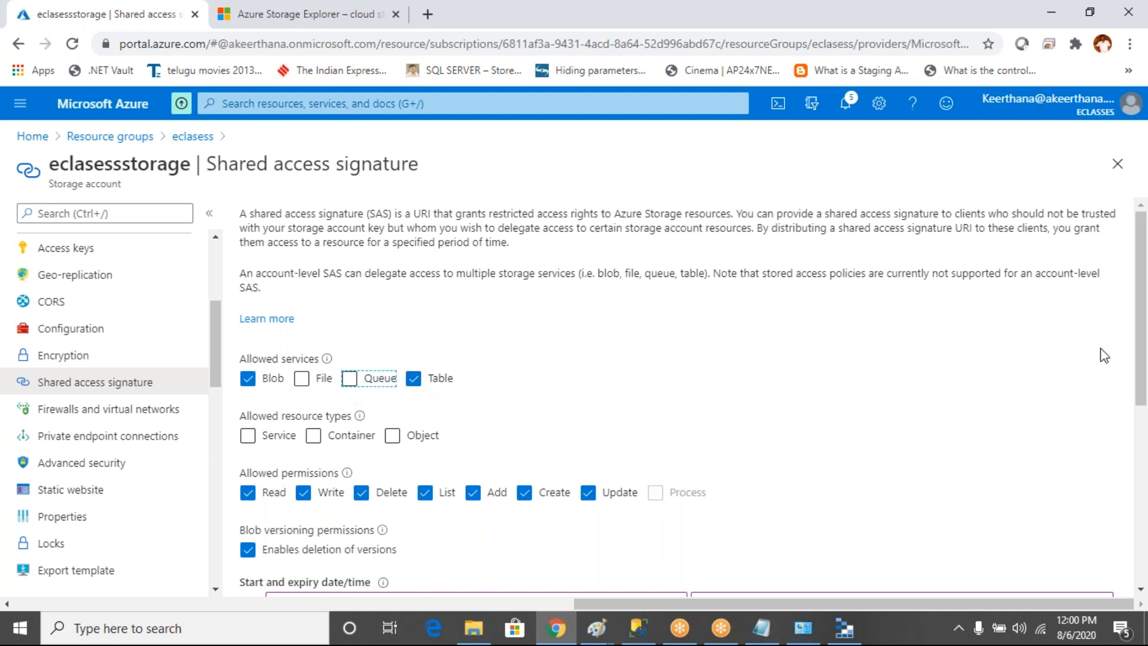
Examine the start and expiry date and time, the allowed IP addresses and the remaining shared access signature settings.
{"action": "left_click_drag", "start_coordinate": [1141, 326], "coordinate": [1145, 445]}
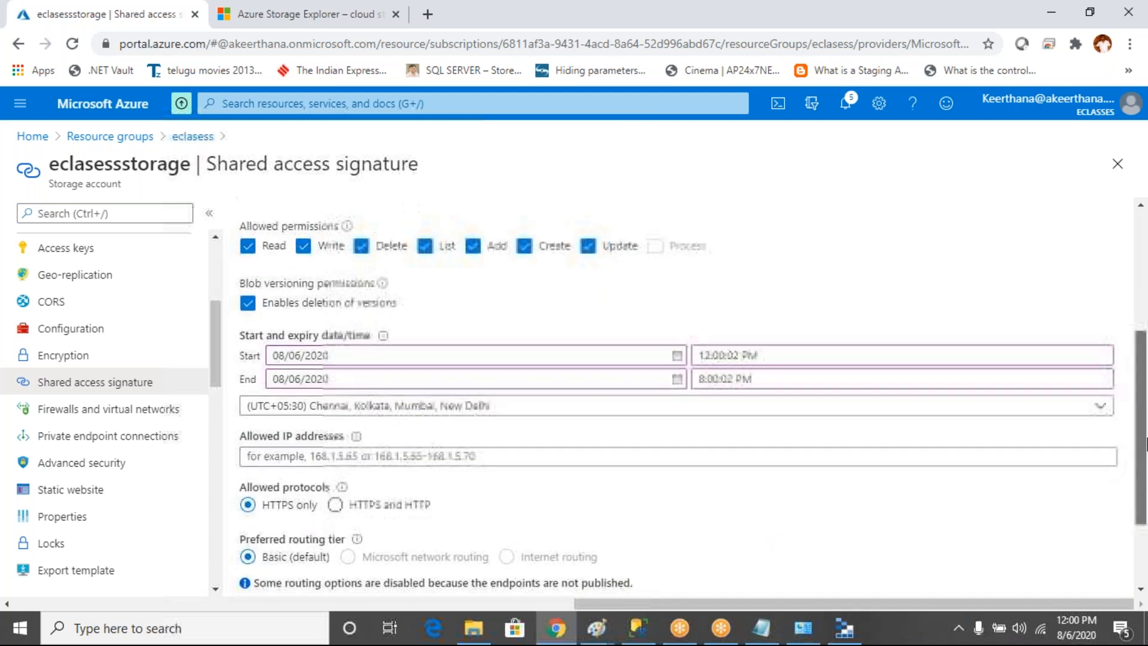
{"action": "left_click", "coordinate": [340, 359]}
{"action": "left_click_drag", "start_coordinate": [290, 360], "coordinate": [277, 360]}
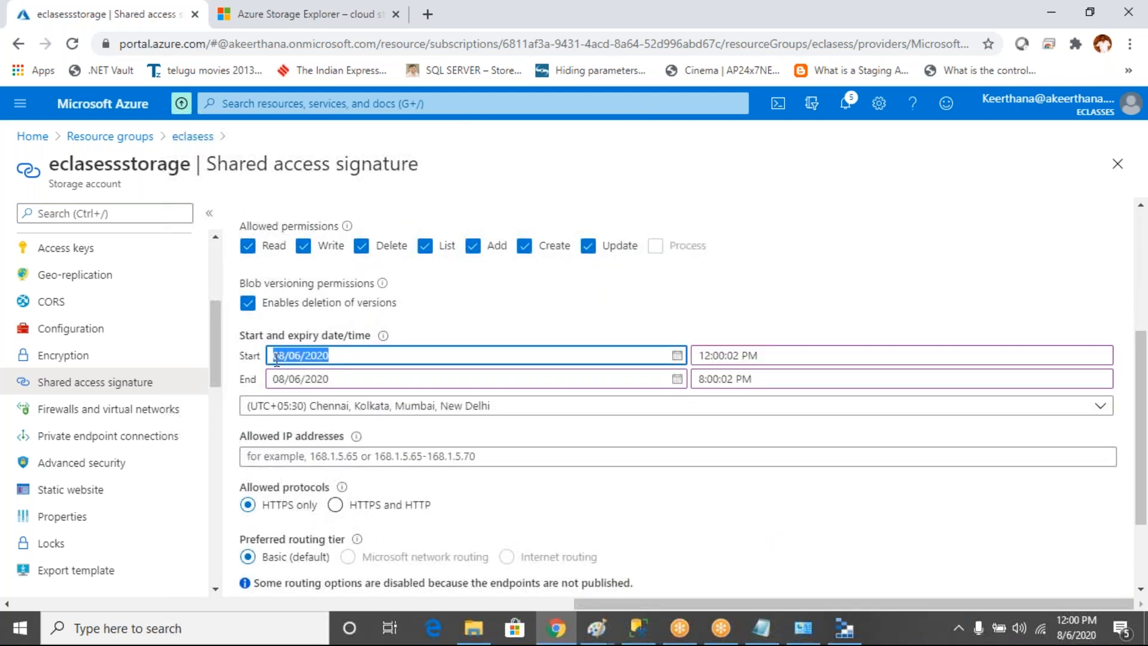
{"action": "left_click_drag", "start_coordinate": [330, 380], "coordinate": [271, 383]}
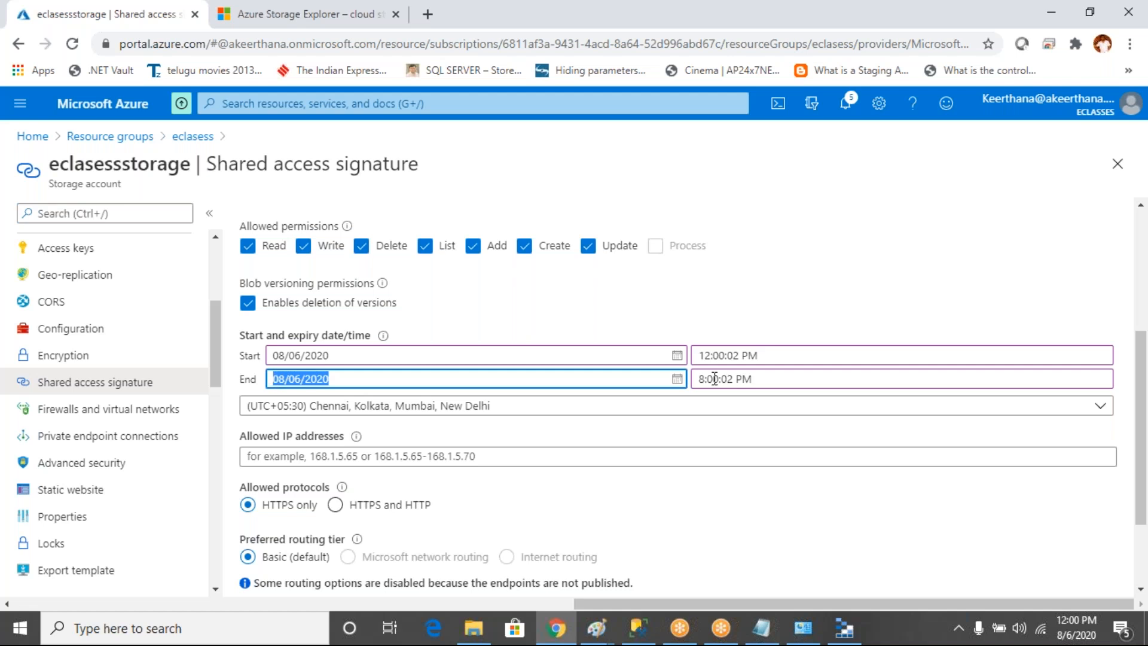
{"action": "left_click", "coordinate": [762, 381]}
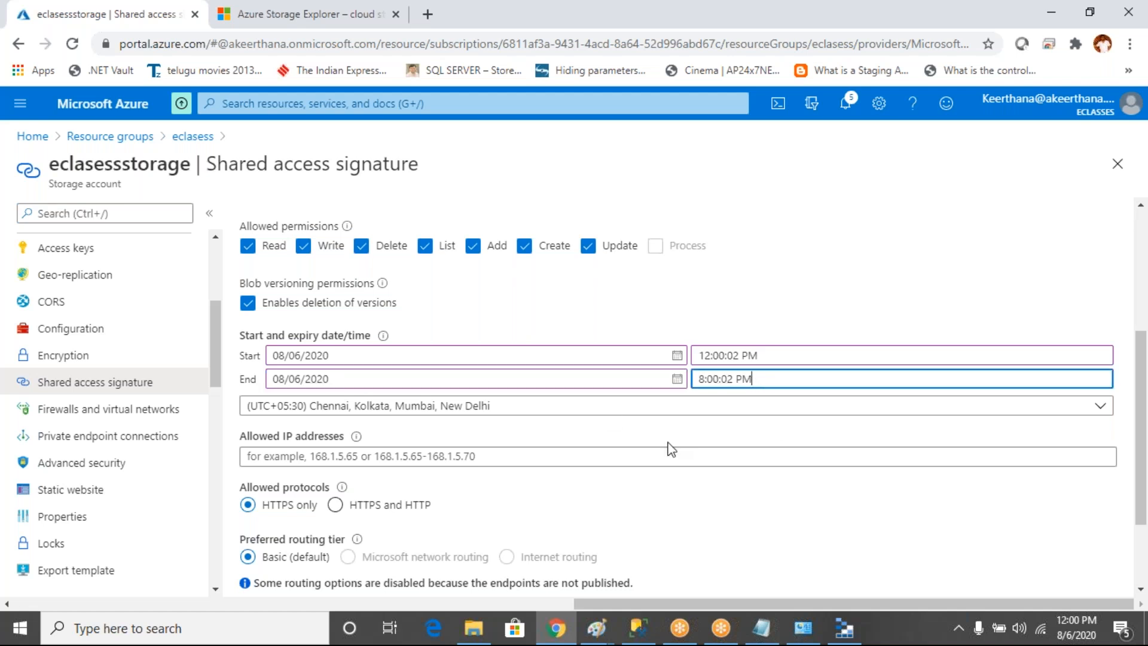
{"action": "left_click", "coordinate": [1142, 428]}
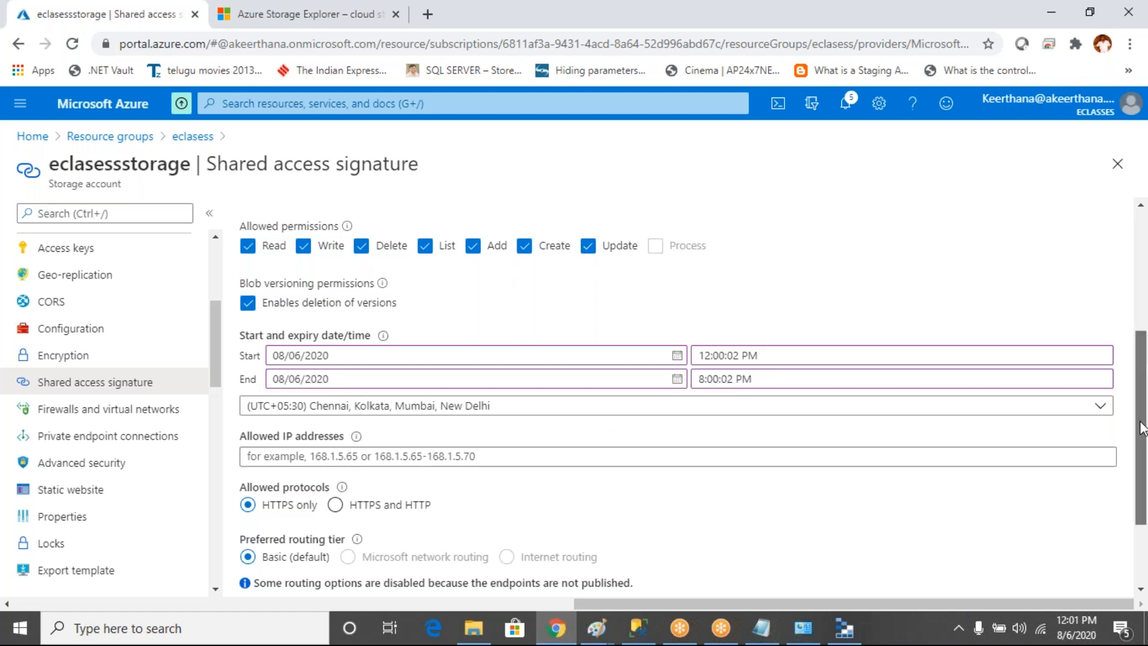
{"action": "scroll", "coordinate": [1142, 428], "scroll_direction": "down", "scroll_amount": 2}
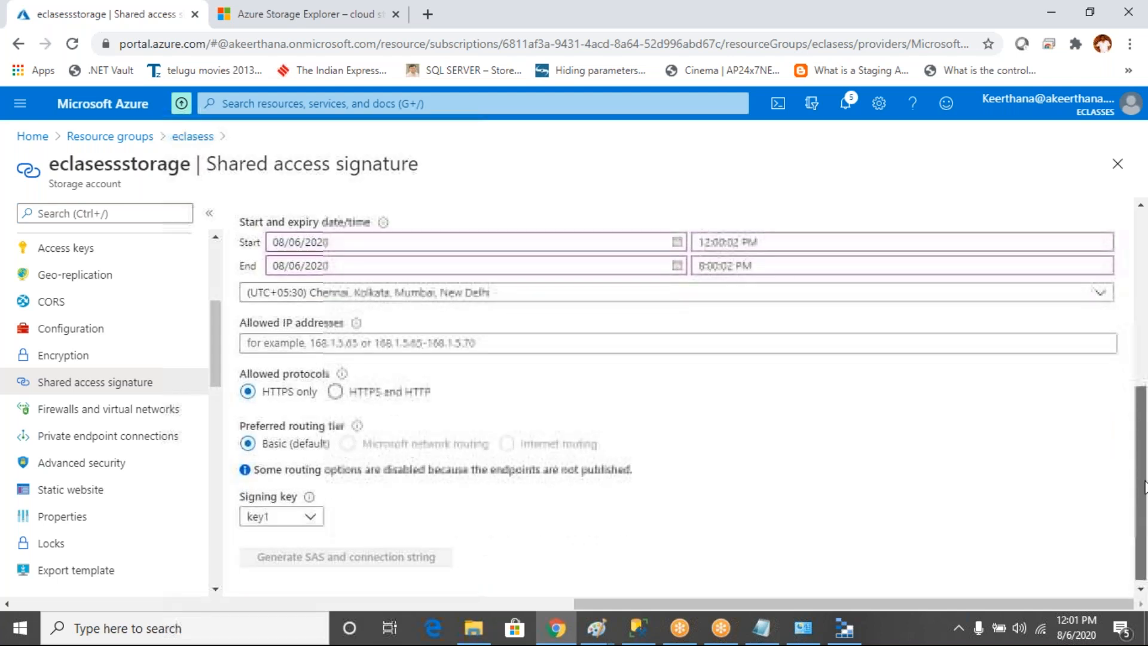
{"action": "left_click", "coordinate": [507, 336]}
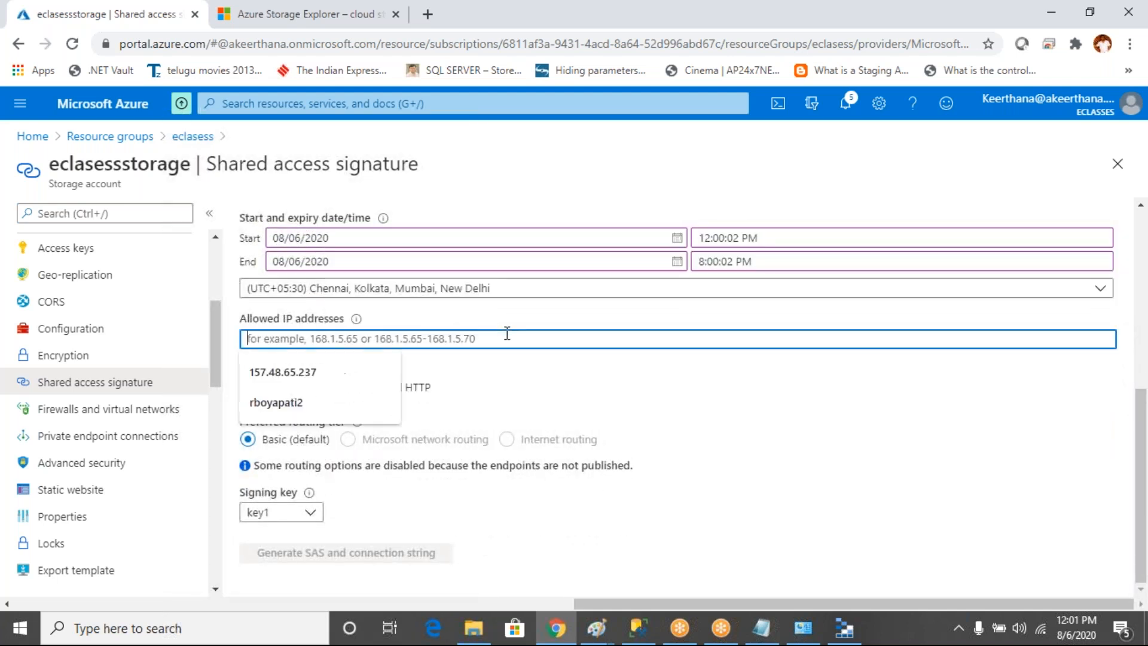
{"action": "left_click", "coordinate": [601, 378]}
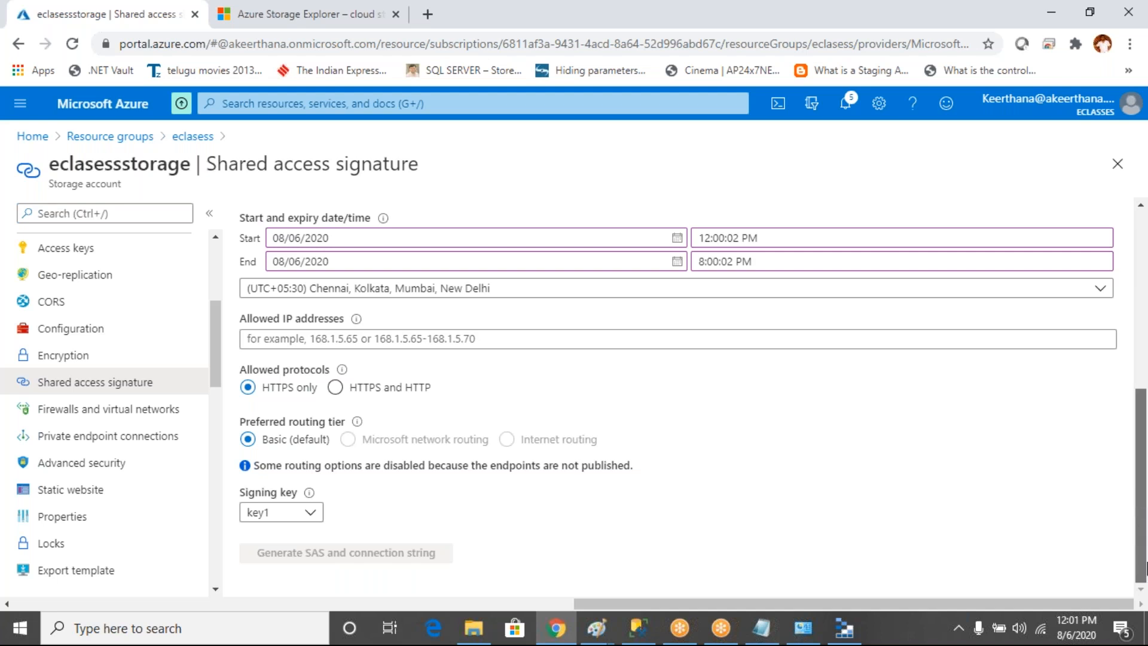
Allow the Service, Container and Object resource types and generate the SAS and connection string.
{"action": "scroll", "coordinate": [351, 459], "scroll_direction": "up", "scroll_amount": 6}
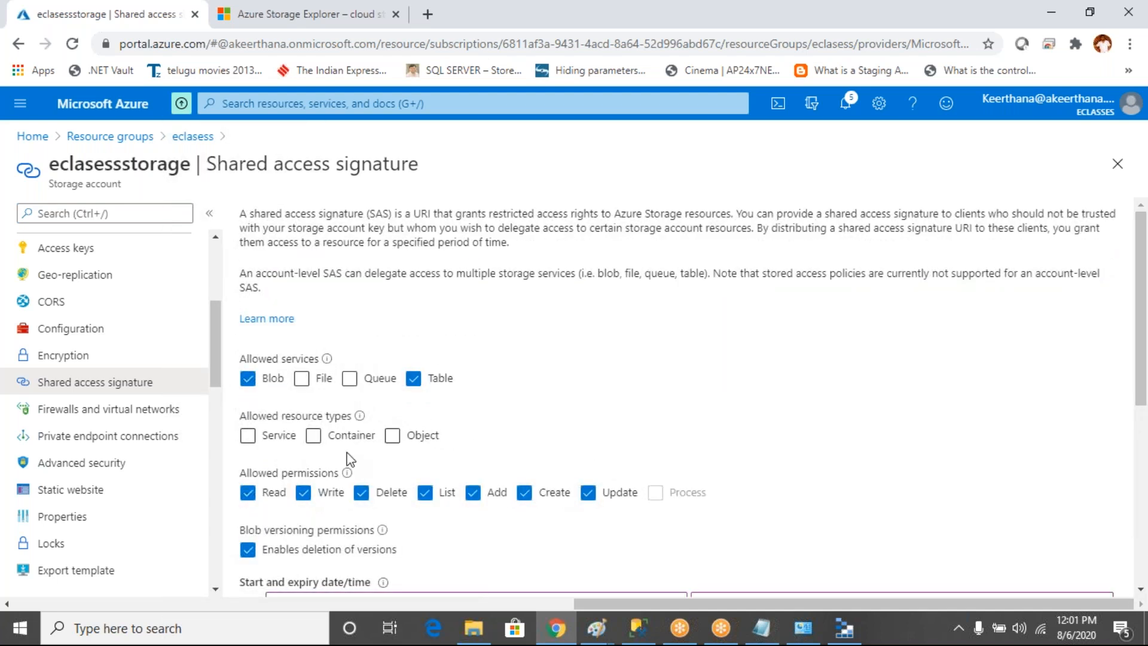
{"action": "left_click", "coordinate": [248, 436]}
{"action": "left_click", "coordinate": [313, 435]}
{"action": "left_click", "coordinate": [392, 437]}
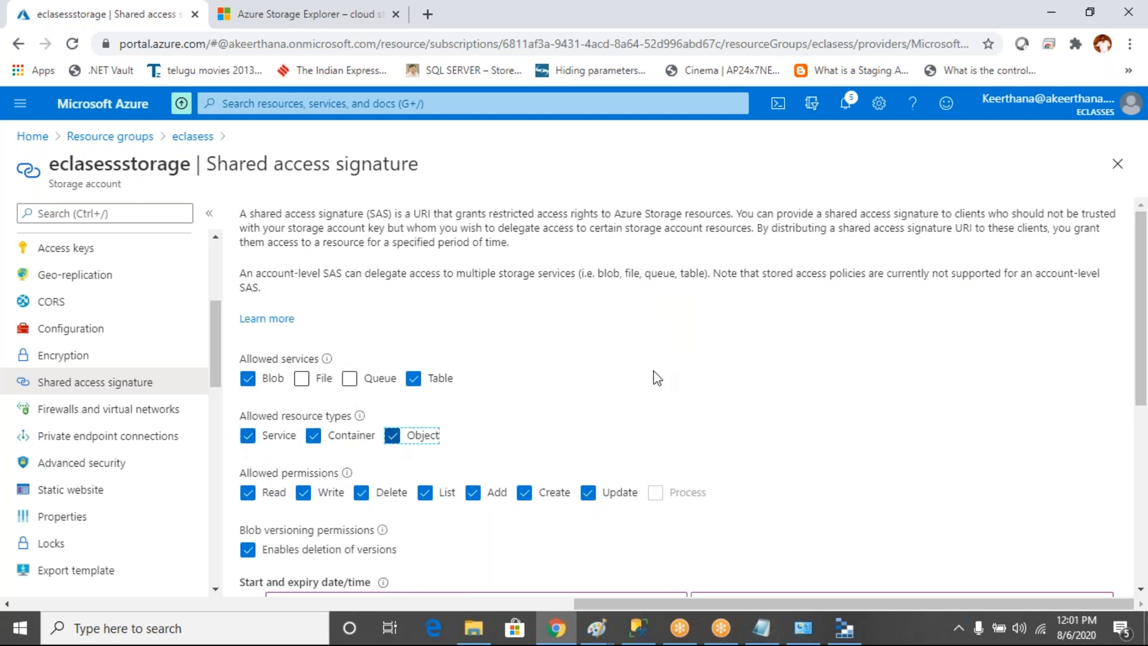
{"action": "left_click_drag", "start_coordinate": [1138, 337], "coordinate": [1137, 454]}
{"action": "left_click", "coordinate": [357, 555]}
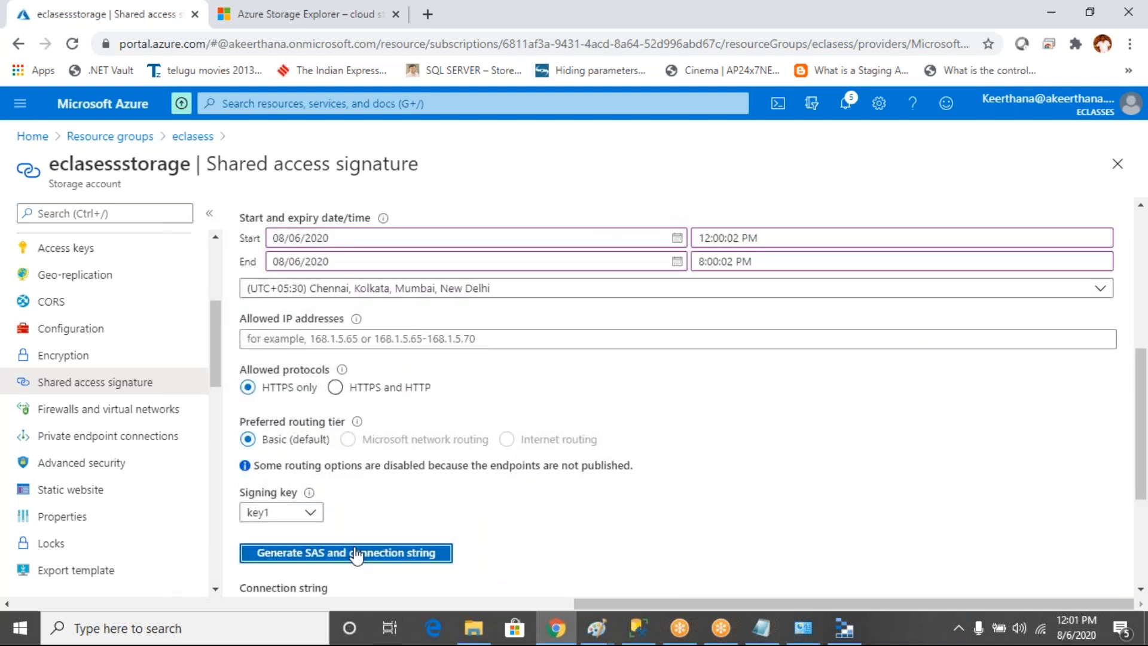
Examine the generated connection string, SAS token, Blob service SAS URL and Table service SAS URL of eclasessstorage.
{"action": "left_click_drag", "start_coordinate": [1142, 423], "coordinate": [1146, 525]}
{"action": "left_click_drag", "start_coordinate": [313, 389], "coordinate": [561, 389]}
{"action": "left_click_drag", "start_coordinate": [262, 439], "coordinate": [483, 440]}
{"action": "left_click_drag", "start_coordinate": [278, 499], "coordinate": [389, 500]}
{"action": "left_click_drag", "start_coordinate": [267, 557], "coordinate": [404, 558]}
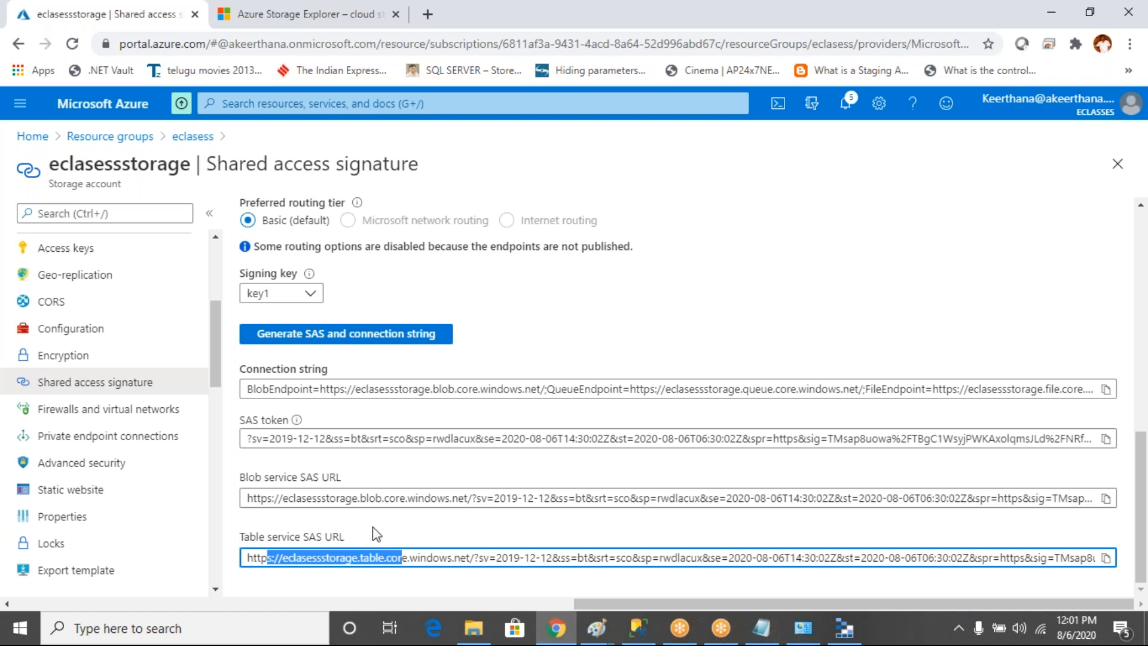
{"action": "left_click_drag", "start_coordinate": [461, 557], "coordinate": [794, 567]}
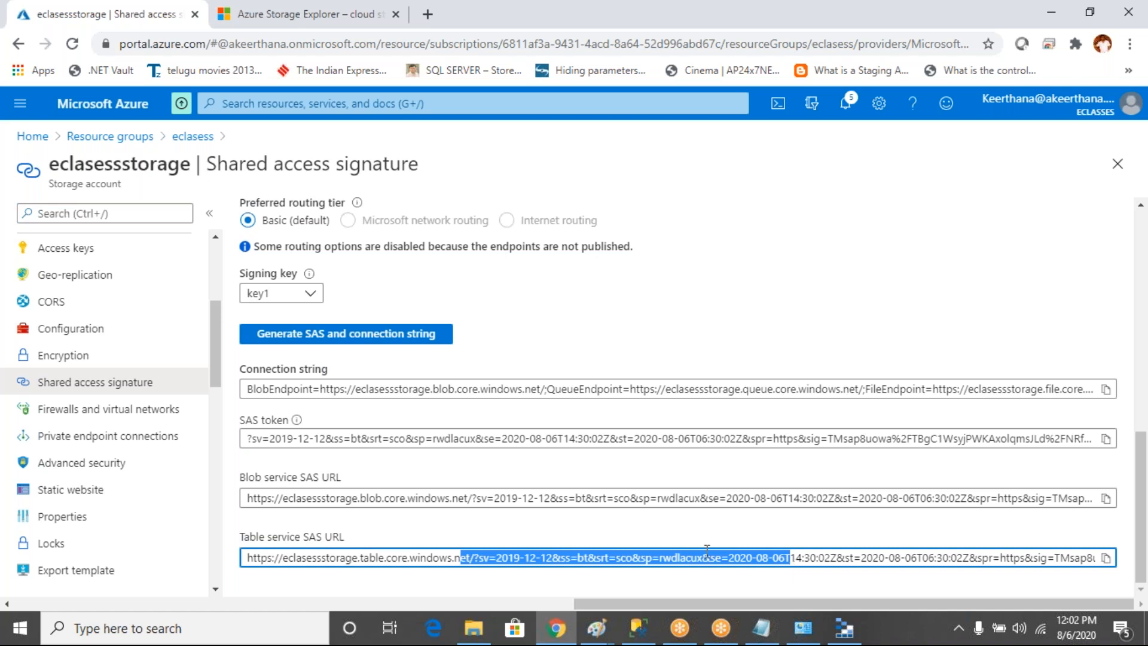
{"action": "left_click_drag", "start_coordinate": [295, 498], "coordinate": [527, 499]}
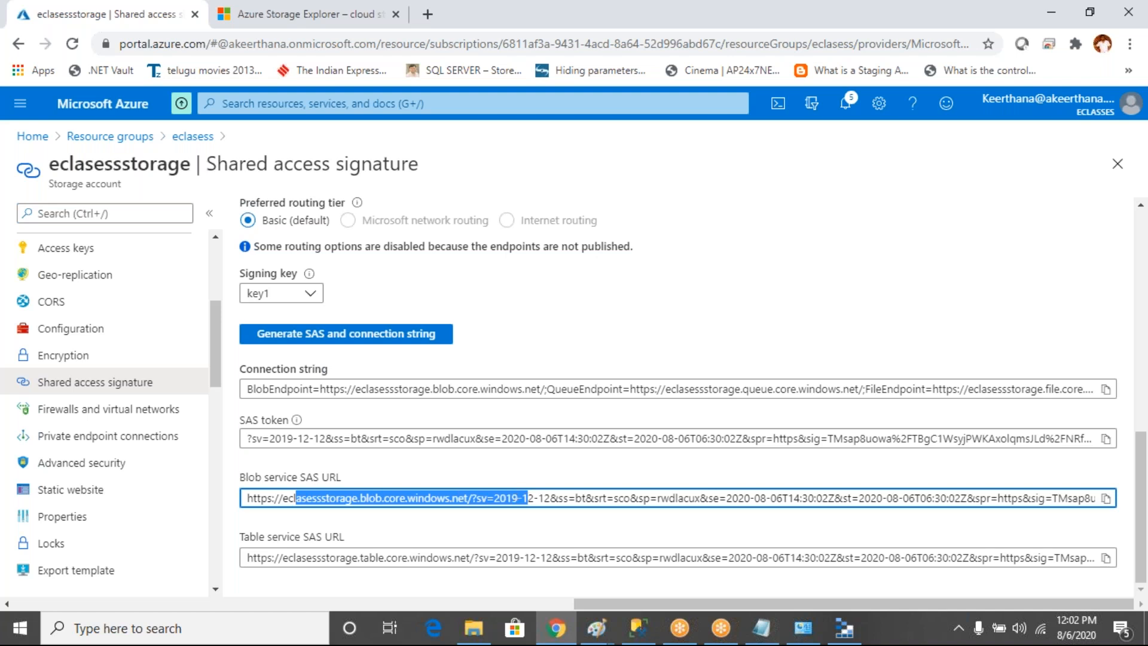
Switch to Azure Storage Explorer and proceed with the shared access signature (SAS) URI method to its attach form.
{"action": "left_click", "coordinate": [850, 636]}
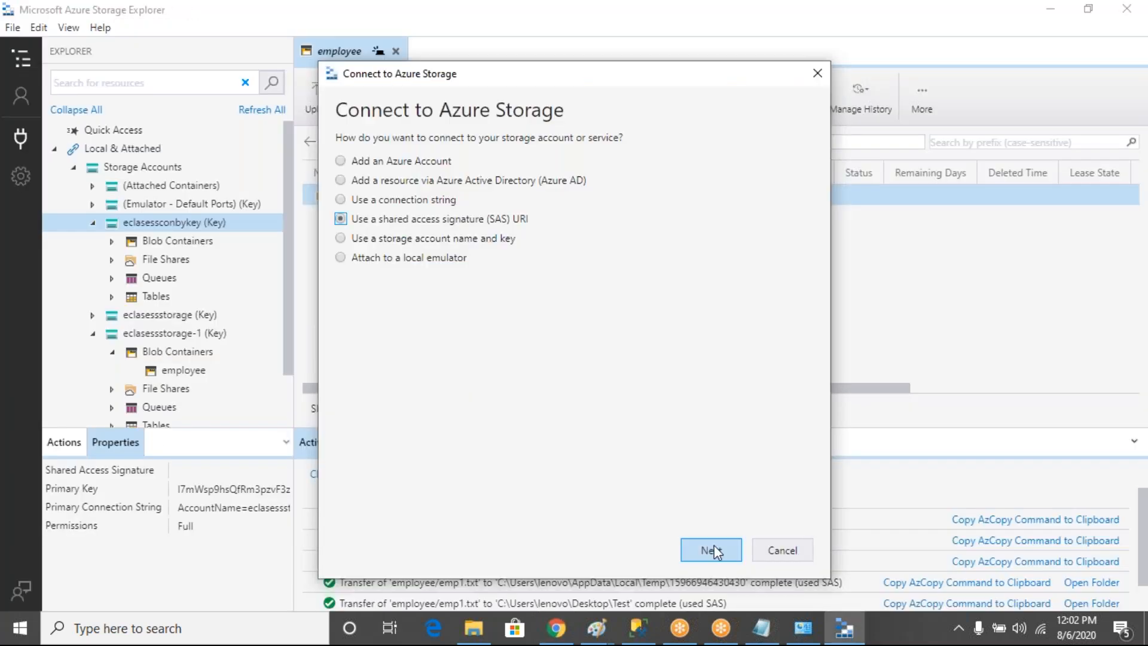
{"action": "left_click", "coordinate": [707, 548]}
{"action": "left_click", "coordinate": [445, 236]}
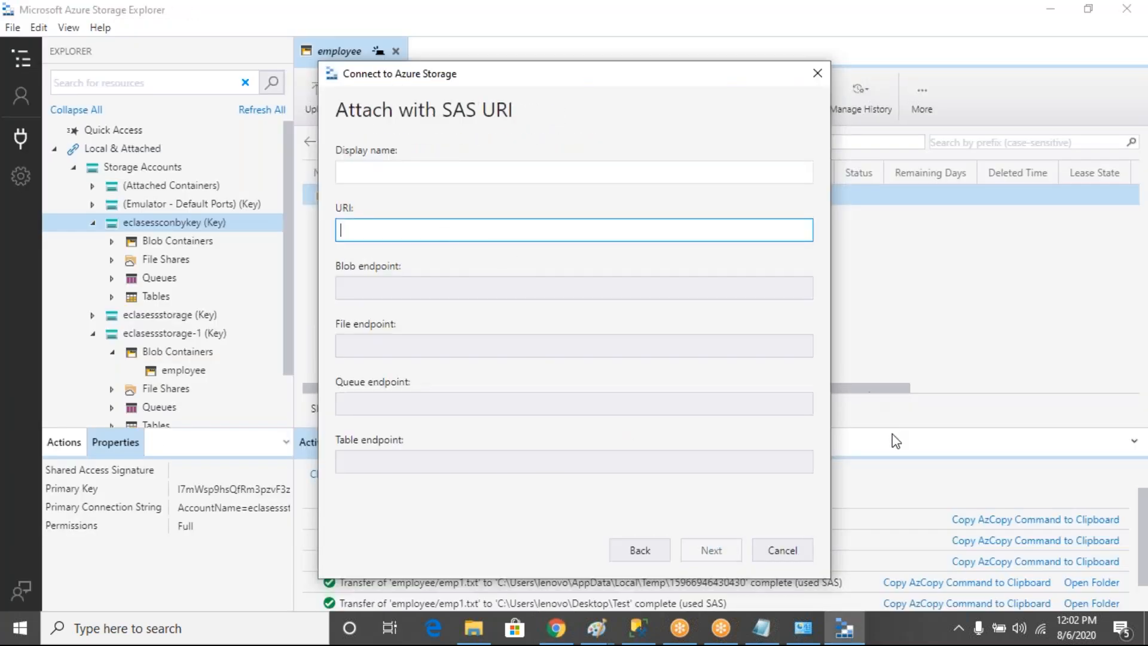
Try to attach with the connection string copied from the Azure portal in Chrome as the URI in Azure Storage Explorer.
{"action": "left_click", "coordinate": [561, 640]}
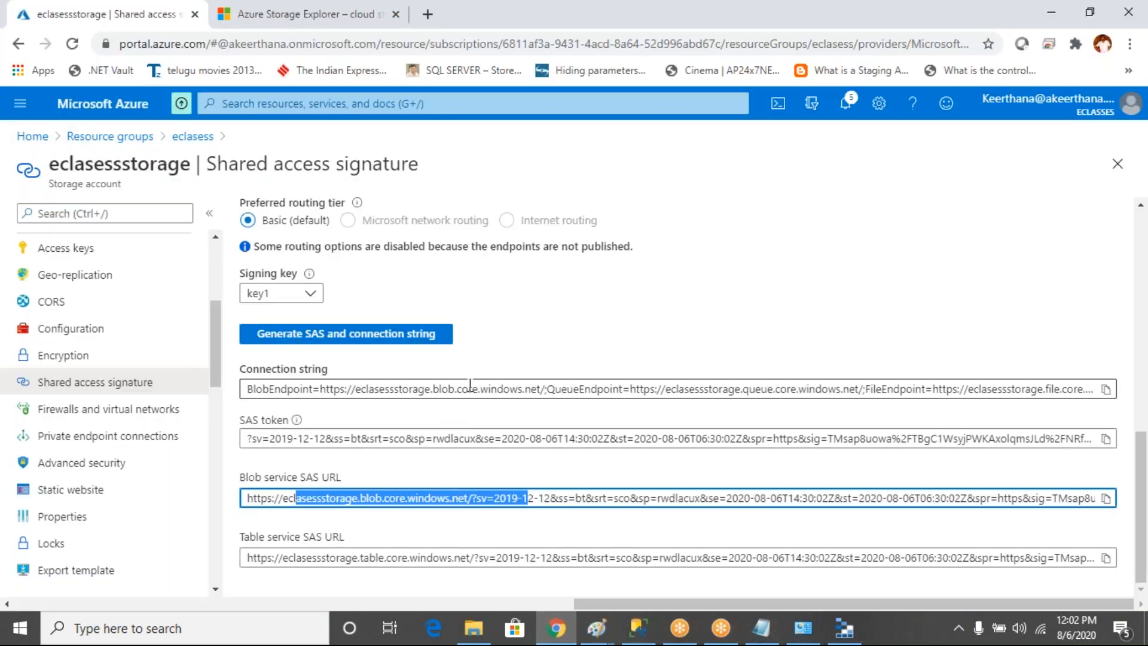
{"action": "left_click", "coordinate": [476, 437]}
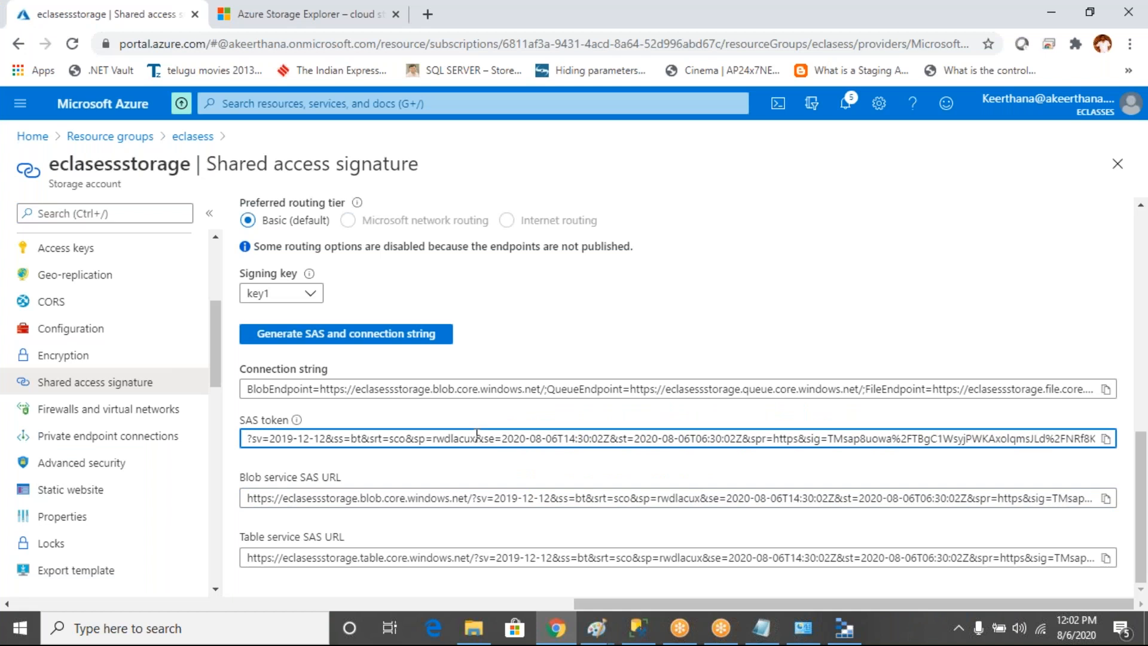
{"action": "left_click", "coordinate": [843, 629]}
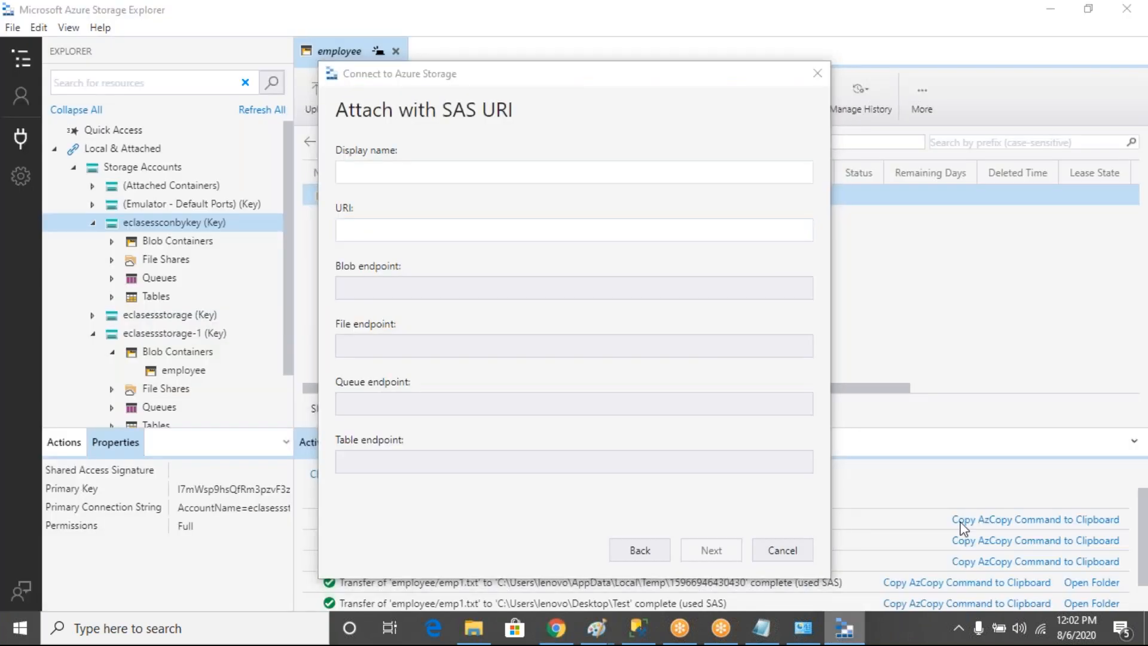
{"action": "left_click", "coordinate": [555, 628]}
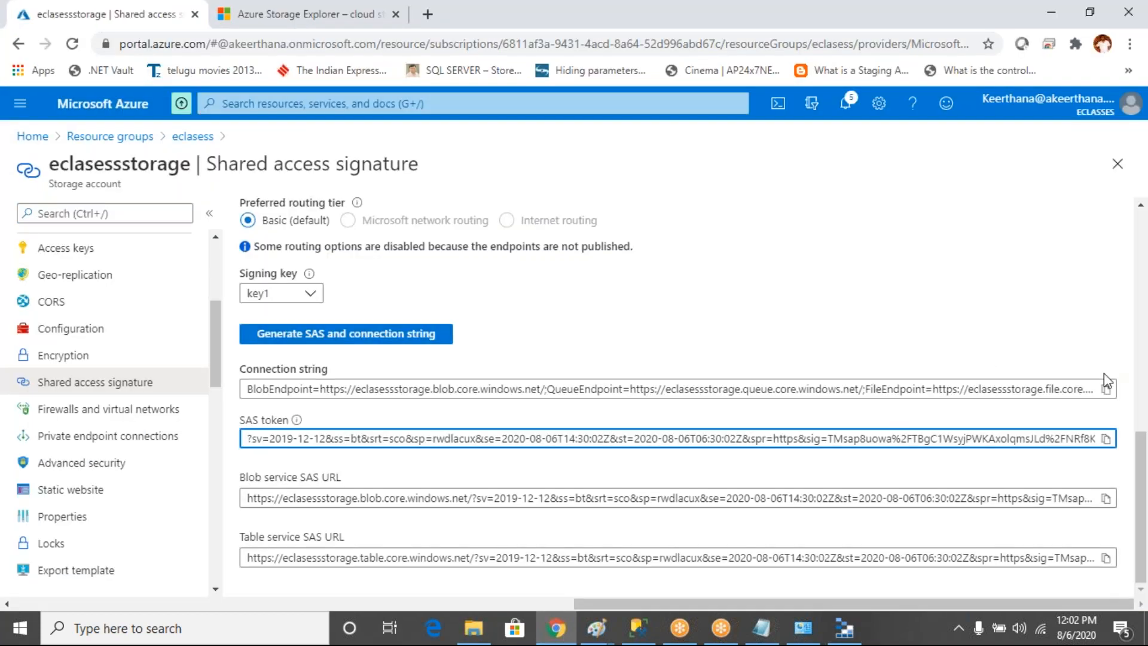
{"action": "left_click", "coordinate": [1106, 389]}
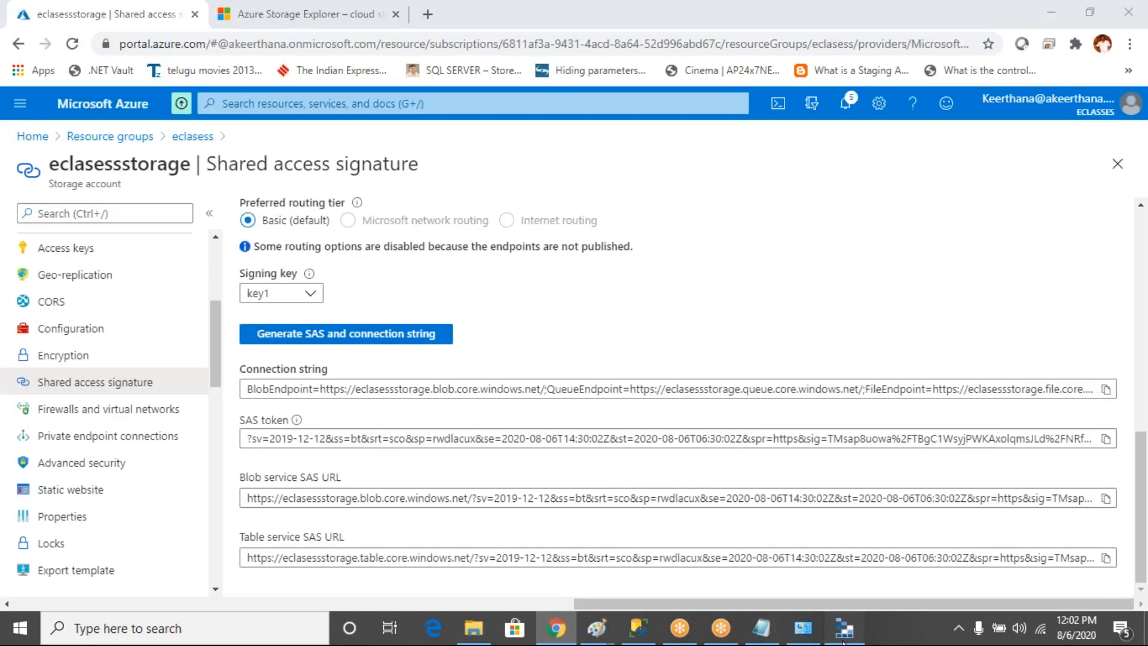
{"action": "left_click", "coordinate": [844, 628]}
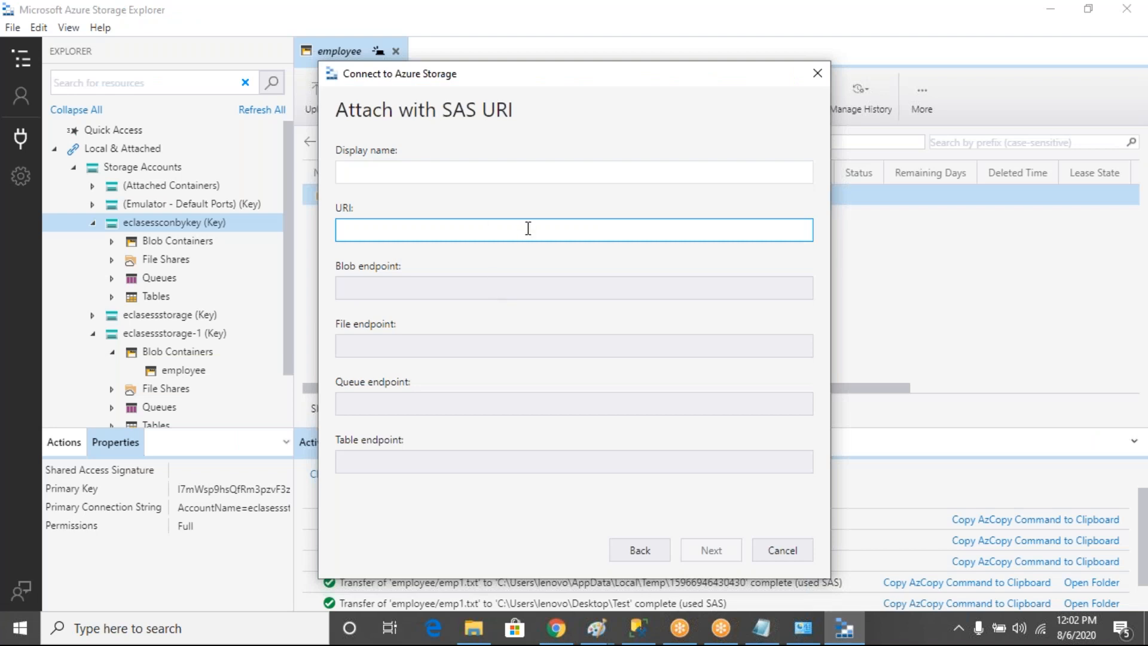
{"action": "key", "text": "ctrl+v"}
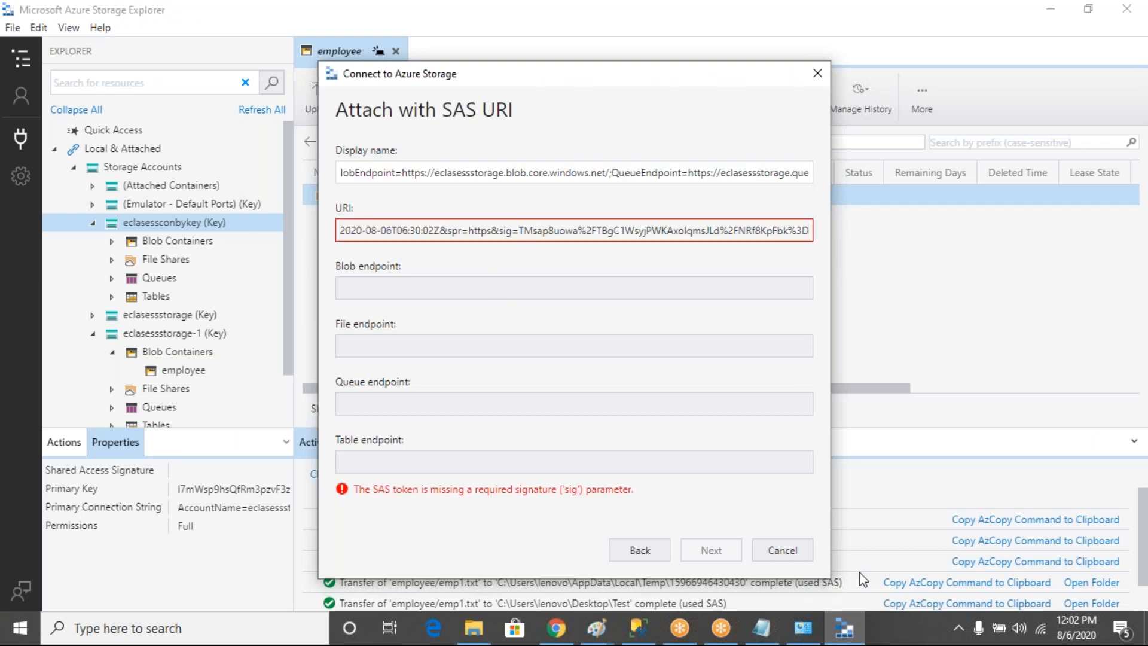
Try to attach with the SAS token copied from the Azure portal in Chrome as the URI in Azure Storage Explorer.
{"action": "left_click", "coordinate": [558, 637]}
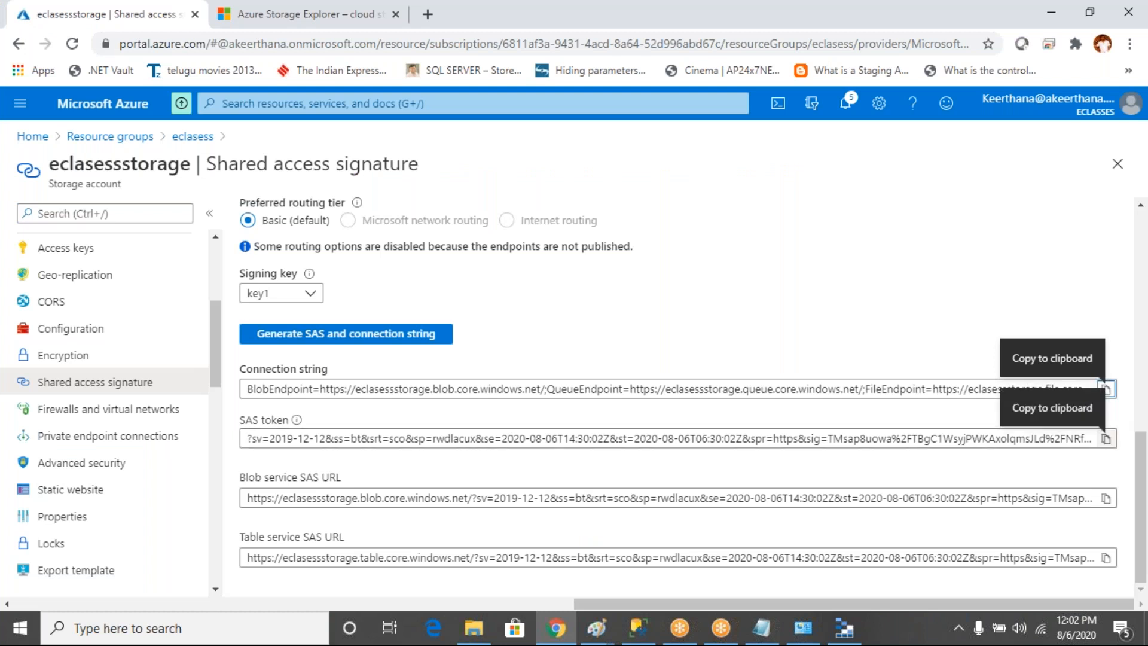
{"action": "left_click", "coordinate": [1106, 438]}
{"action": "left_click", "coordinate": [844, 627]}
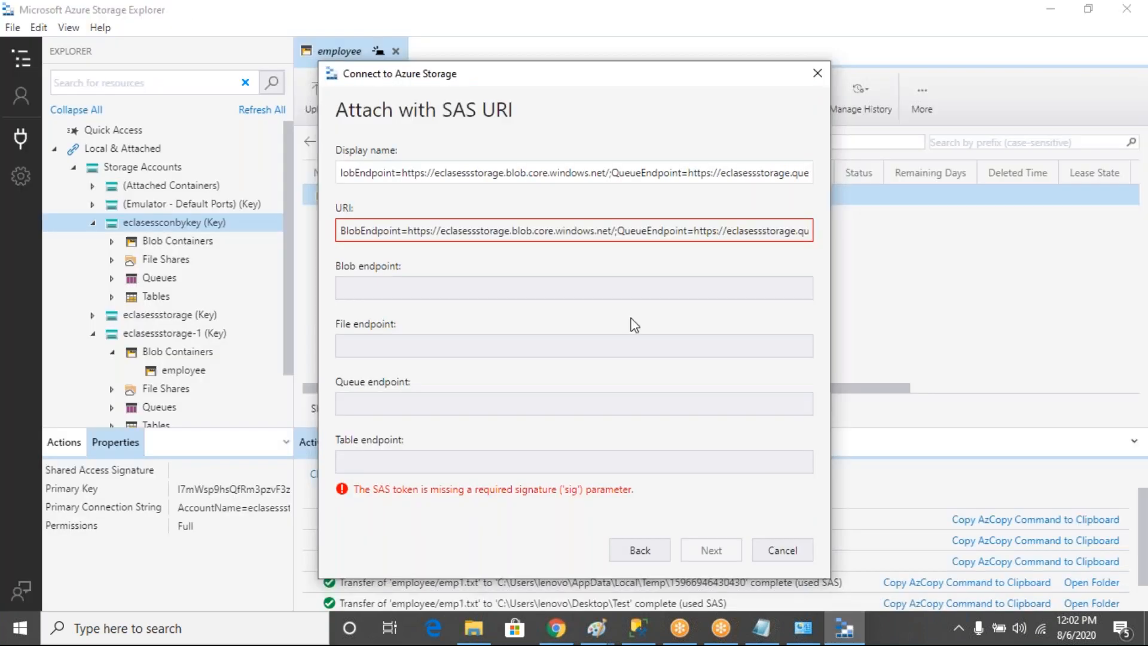
{"action": "triple_click", "coordinate": [660, 228]}
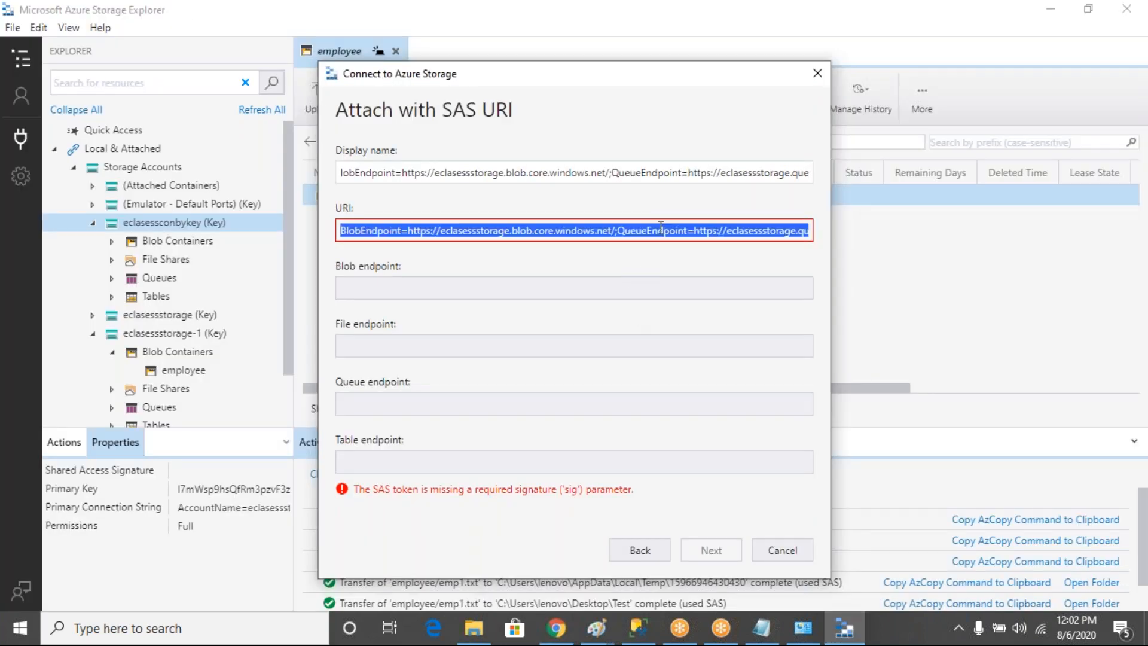
{"action": "key", "text": "ctrl+v"}
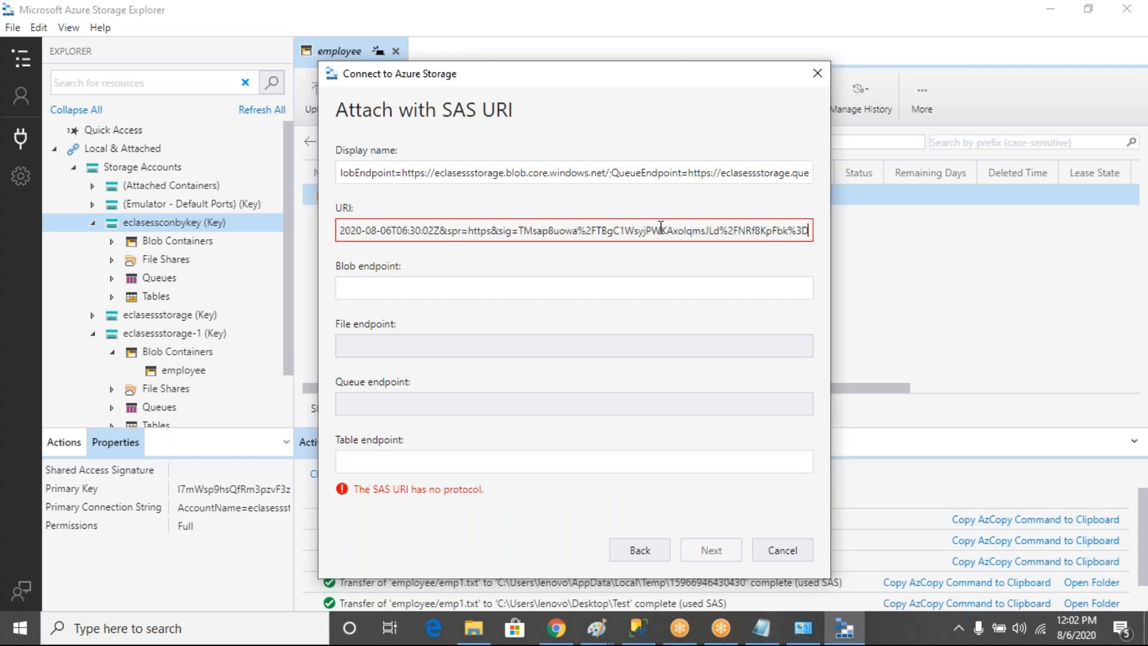
{"action": "left_click", "coordinate": [520, 296]}
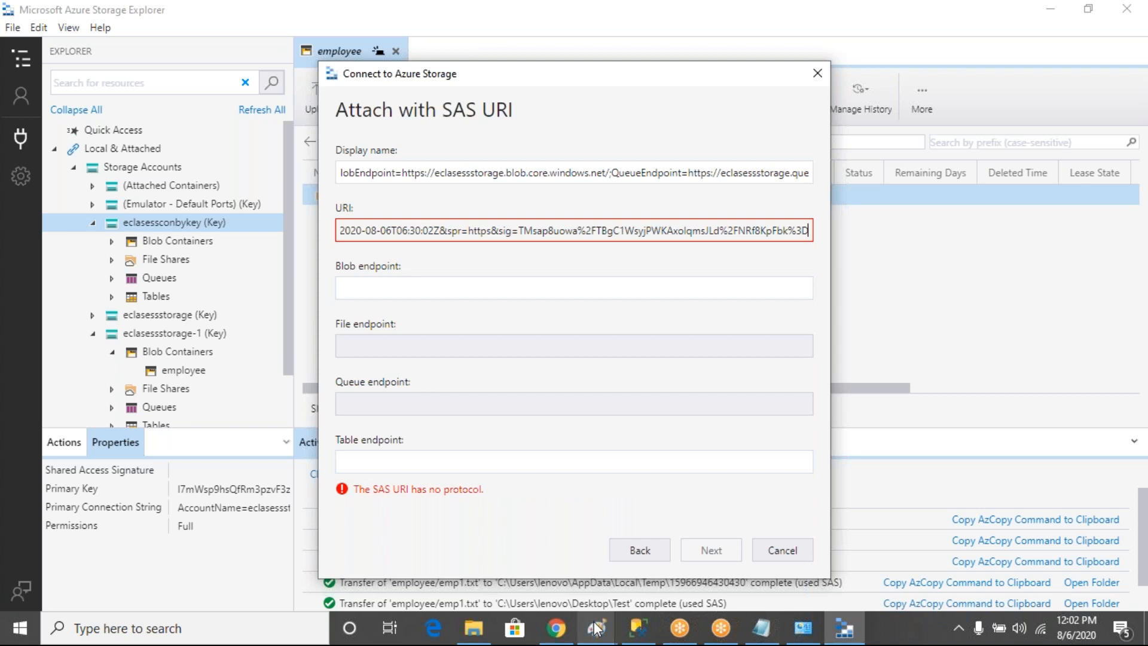
Copy the Blob service SAS URL from the Azure portal in Chrome and enter it as the URI in Azure Storage Explorer.
{"action": "left_click", "coordinate": [563, 635]}
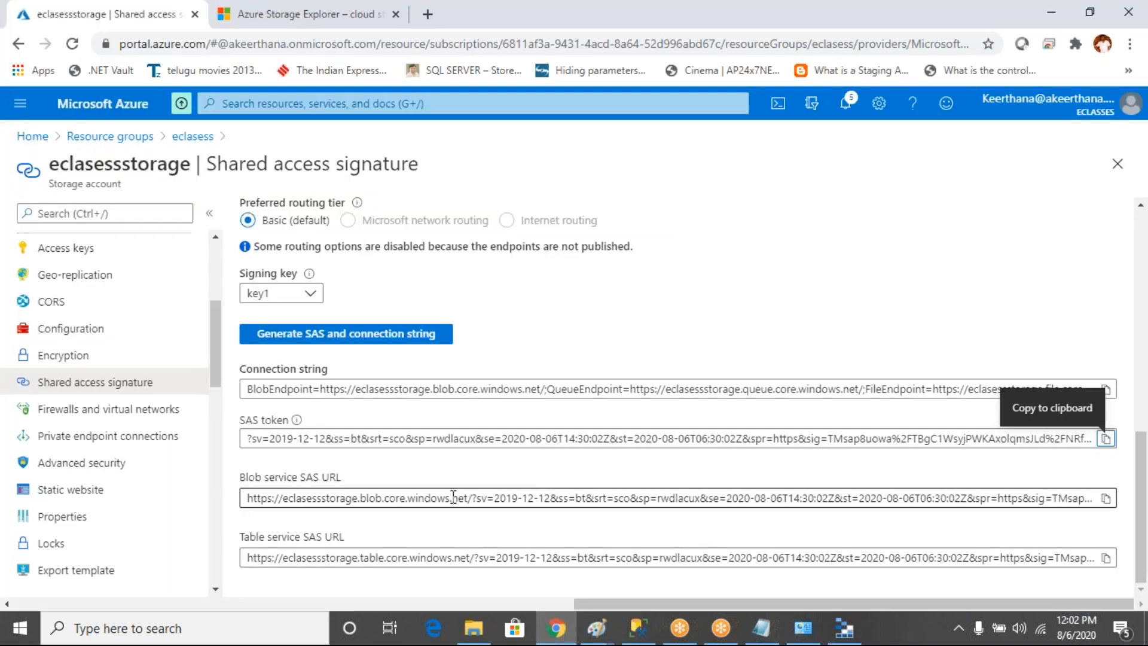
{"action": "left_click", "coordinate": [464, 499]}
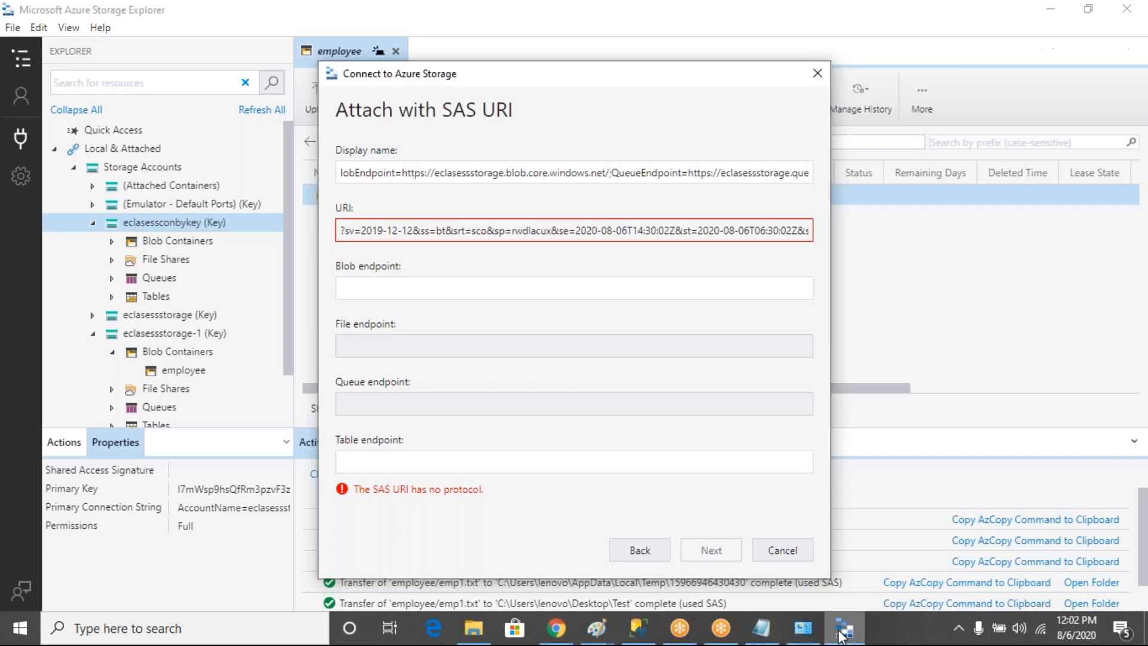
{"action": "left_click", "coordinate": [843, 628]}
{"action": "triple_click", "coordinate": [530, 241]}
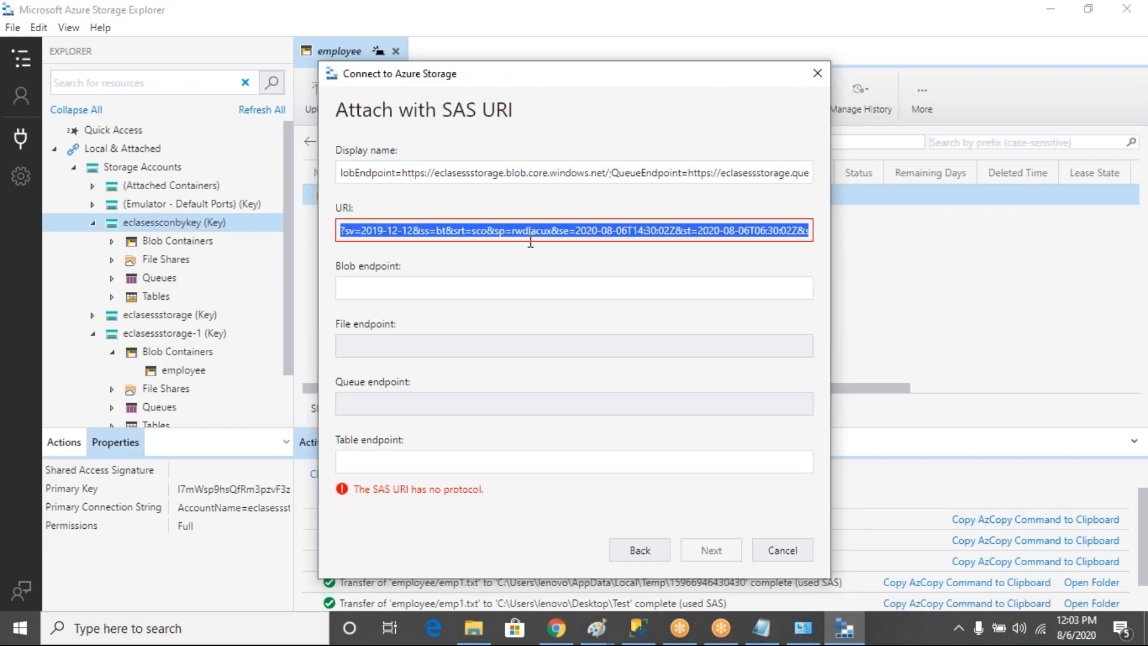
{"action": "key", "text": "ctrl+v"}
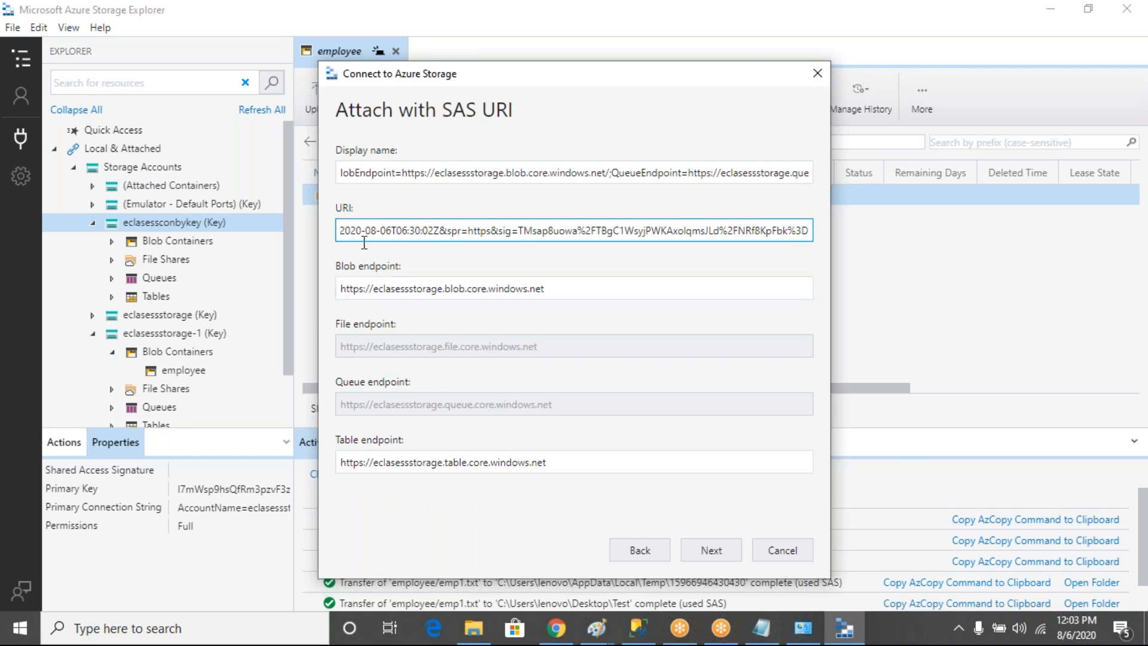
Check the blob and table endpoints, and review the permissions, expiration date, SAS and display name in the connection summary.
{"action": "left_click", "coordinate": [580, 289]}
{"action": "left_click_drag", "start_coordinate": [581, 289], "coordinate": [306, 321]}
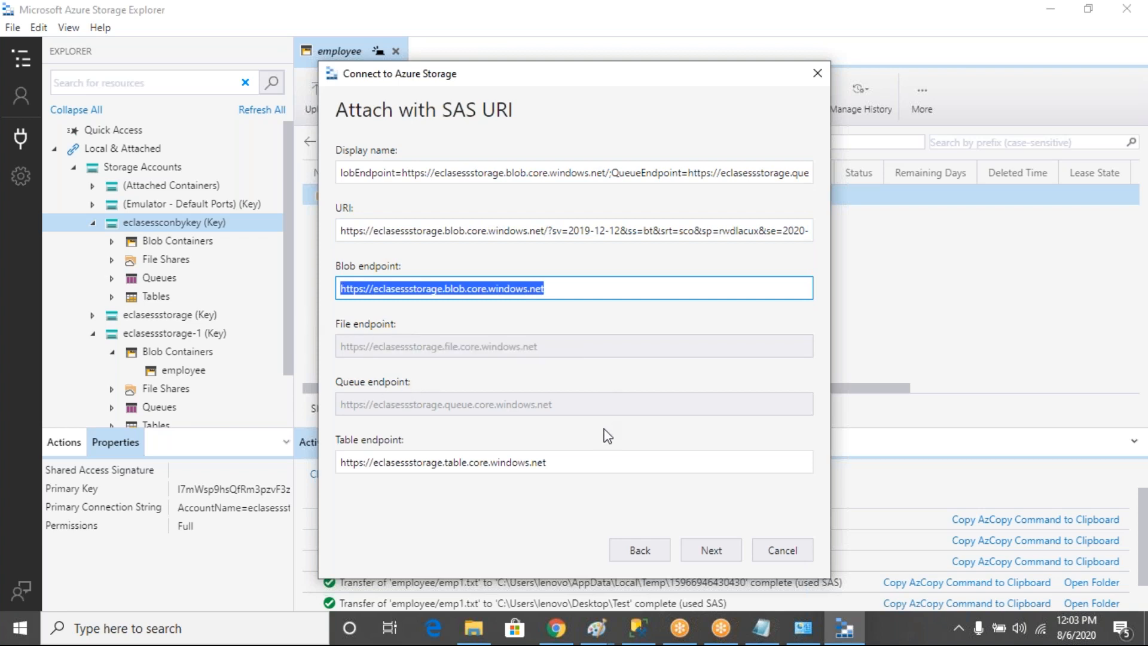
{"action": "left_click", "coordinate": [575, 461]}
{"action": "left_click_drag", "start_coordinate": [575, 461], "coordinate": [359, 463]}
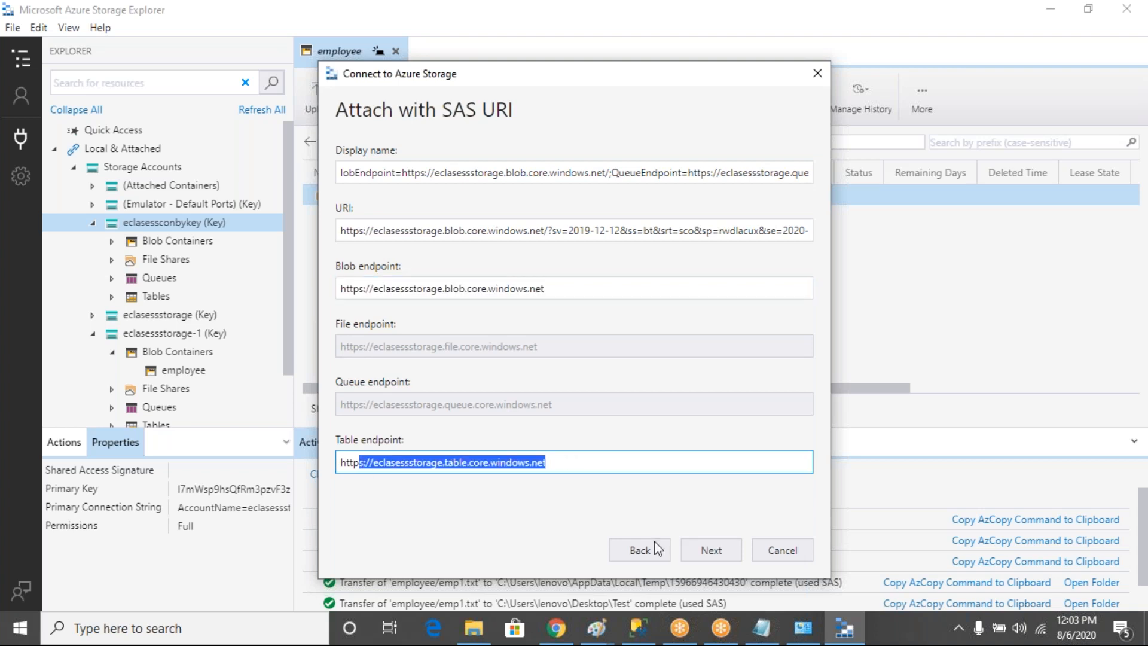
{"action": "left_click", "coordinate": [708, 551]}
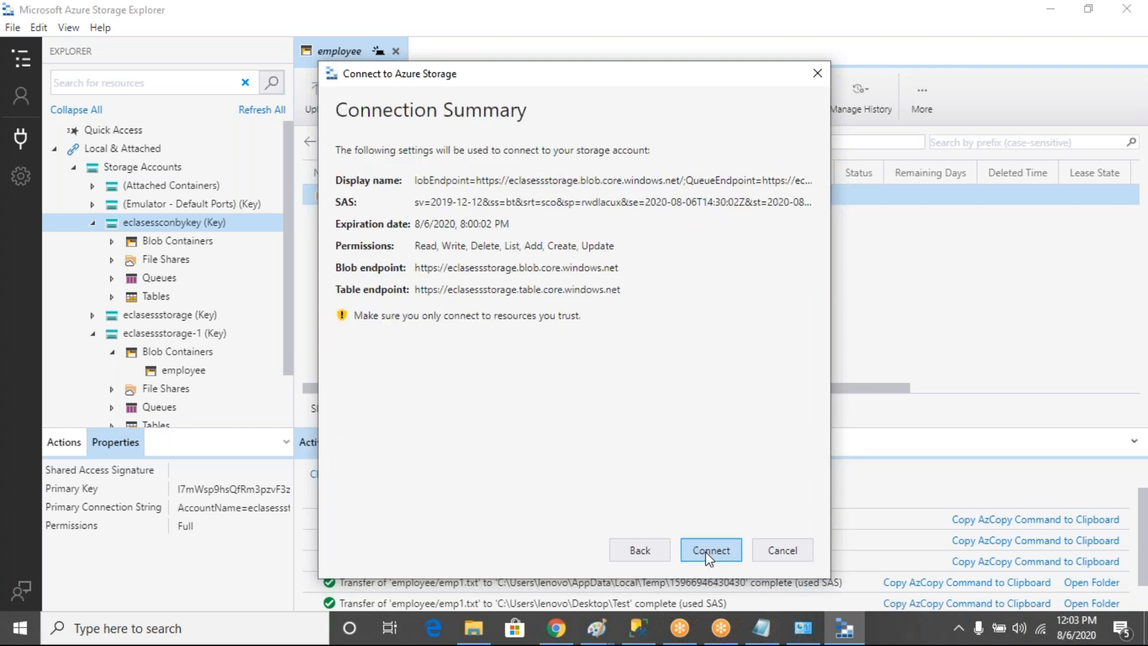
{"action": "left_click_drag", "start_coordinate": [414, 246], "coordinate": [616, 246]}
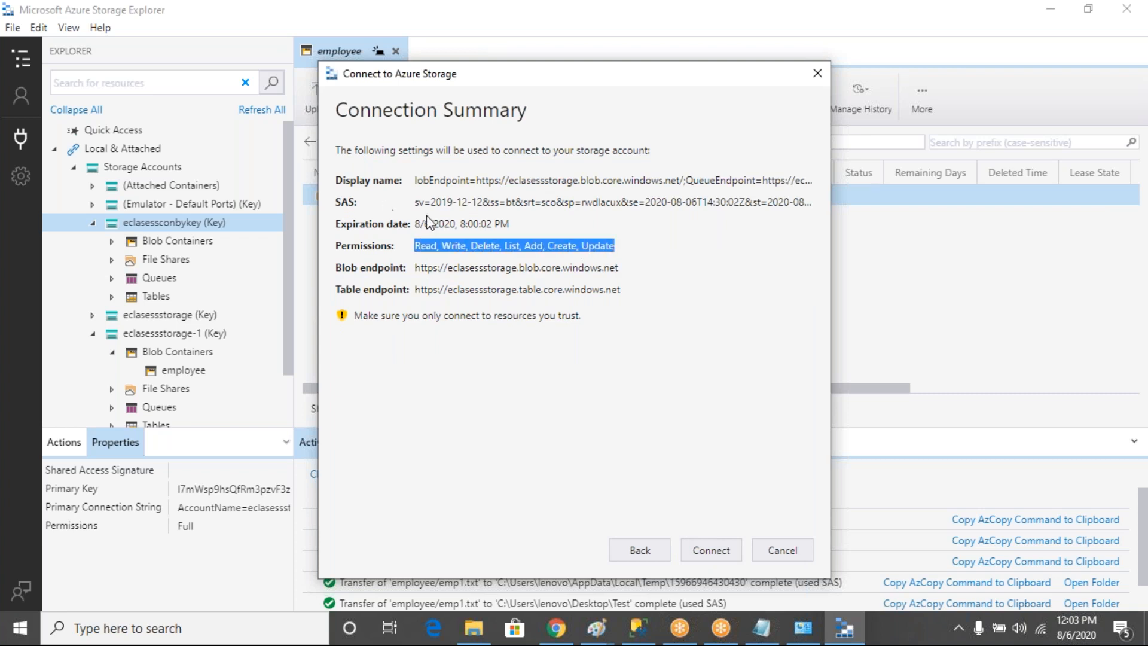
{"action": "left_click_drag", "start_coordinate": [420, 224], "coordinate": [528, 230]}
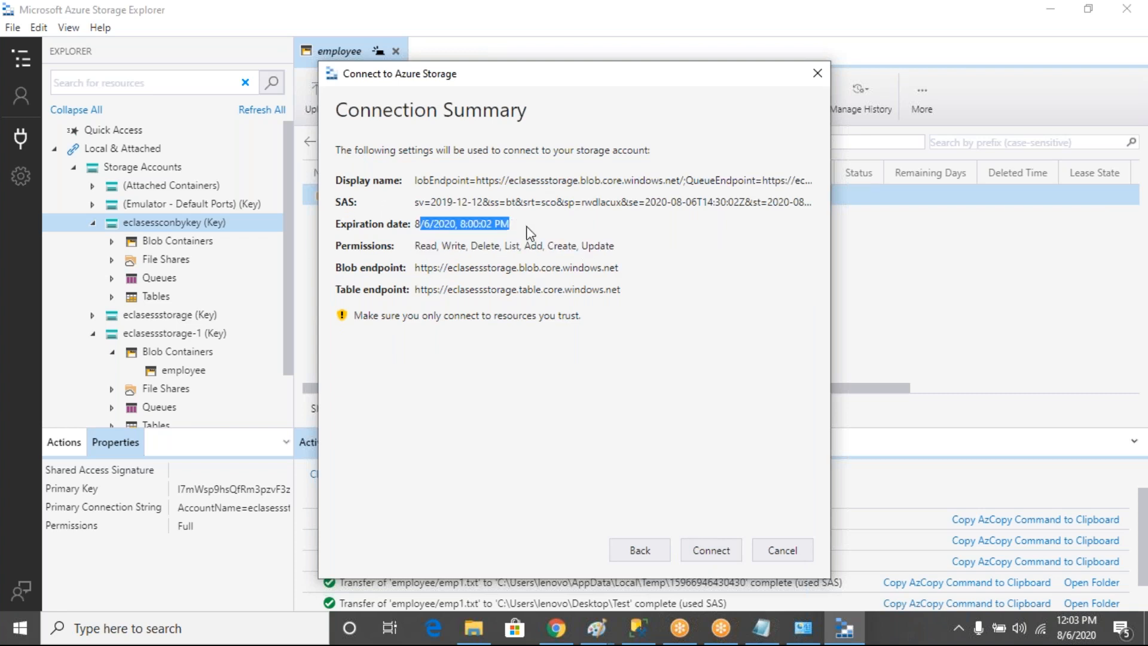
{"action": "left_click_drag", "start_coordinate": [417, 202], "coordinate": [655, 224]}
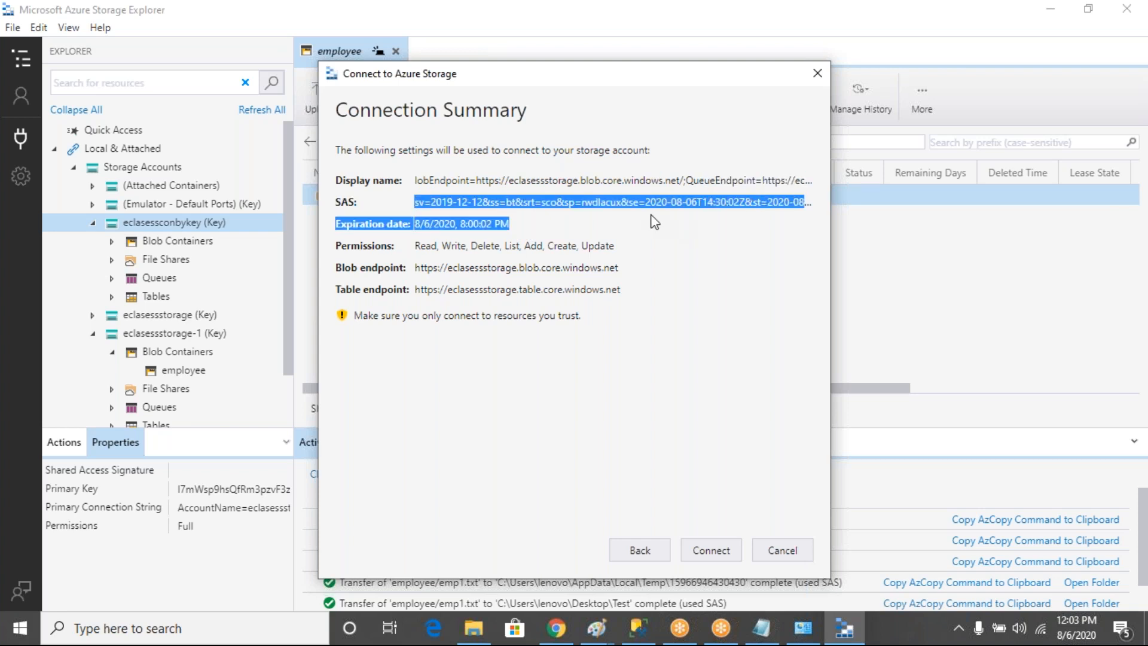
{"action": "left_click", "coordinate": [507, 181]}
Change the connection's display name to sasconneclasess and connect to the storage account.
{"action": "left_click", "coordinate": [639, 550]}
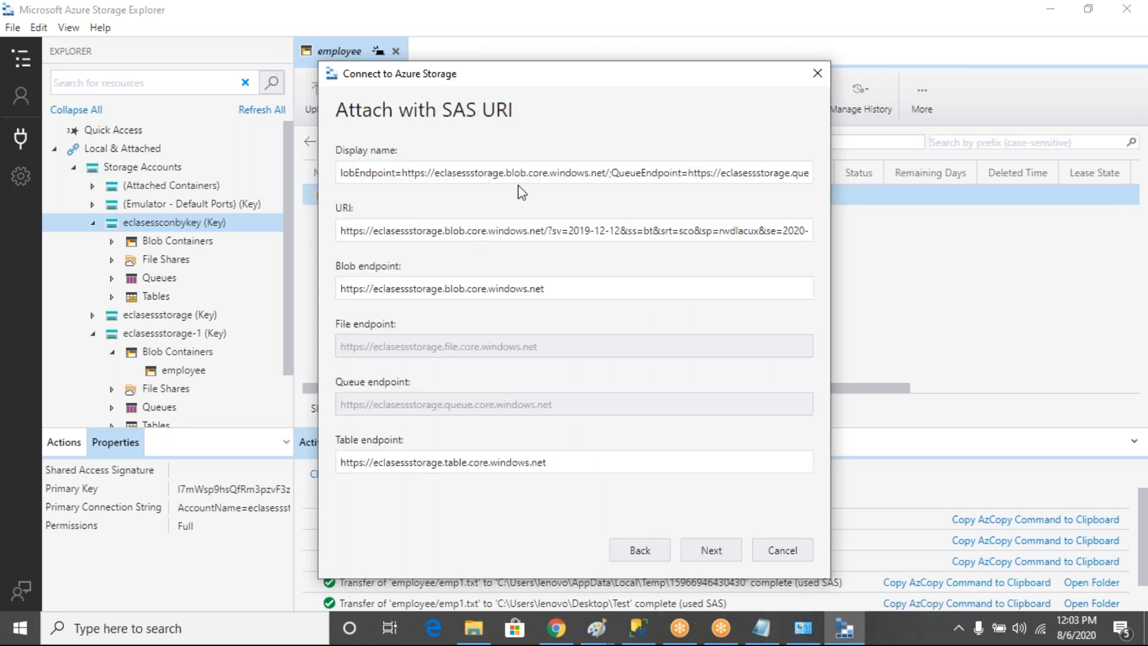
{"action": "triple_click", "coordinate": [538, 172]}
{"action": "type", "text": "sasco"}
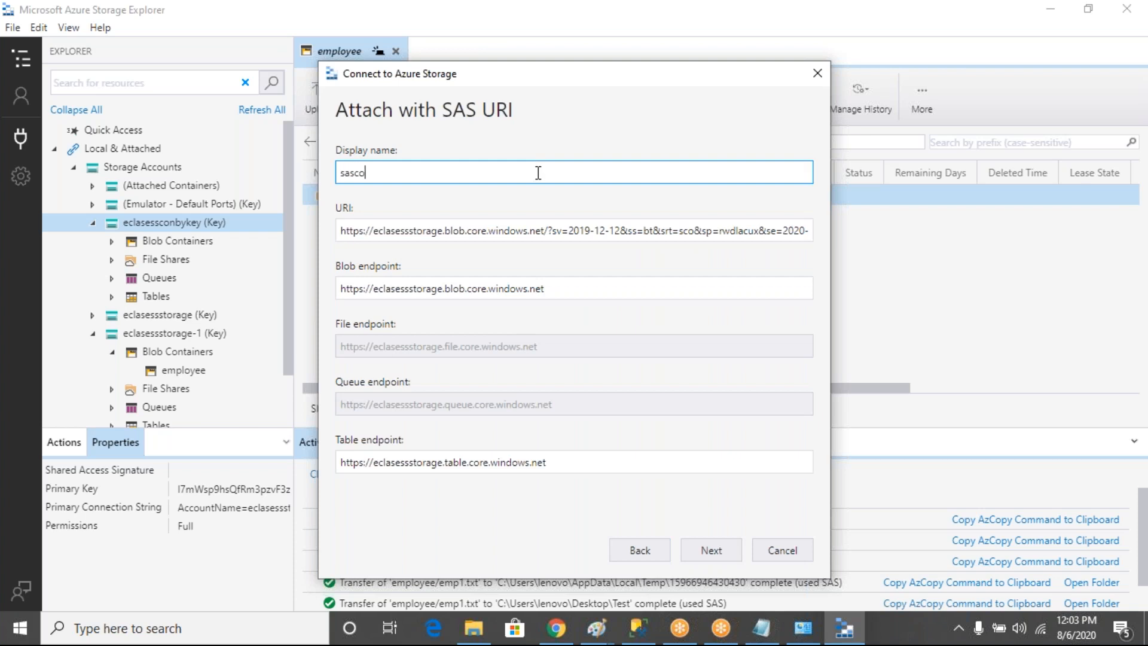
{"action": "type", "text": "nneclasess"}
{"action": "left_click", "coordinate": [702, 551]}
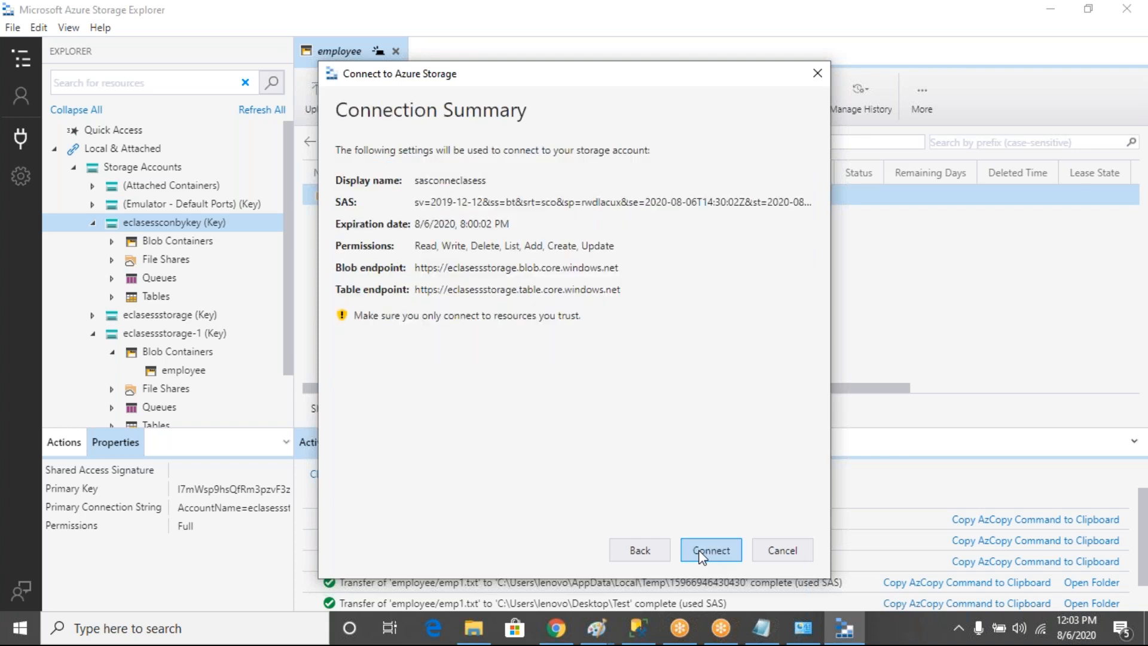
{"action": "left_click", "coordinate": [709, 550]}
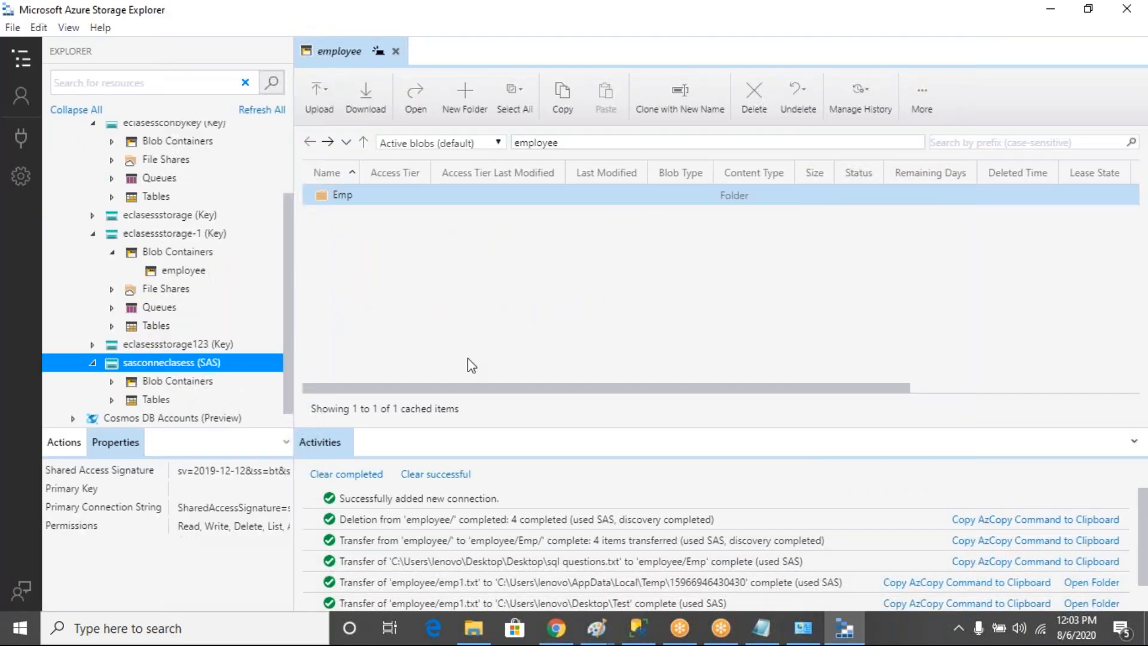
{"action": "scroll", "coordinate": [287, 336], "scroll_direction": "down", "scroll_amount": 1}
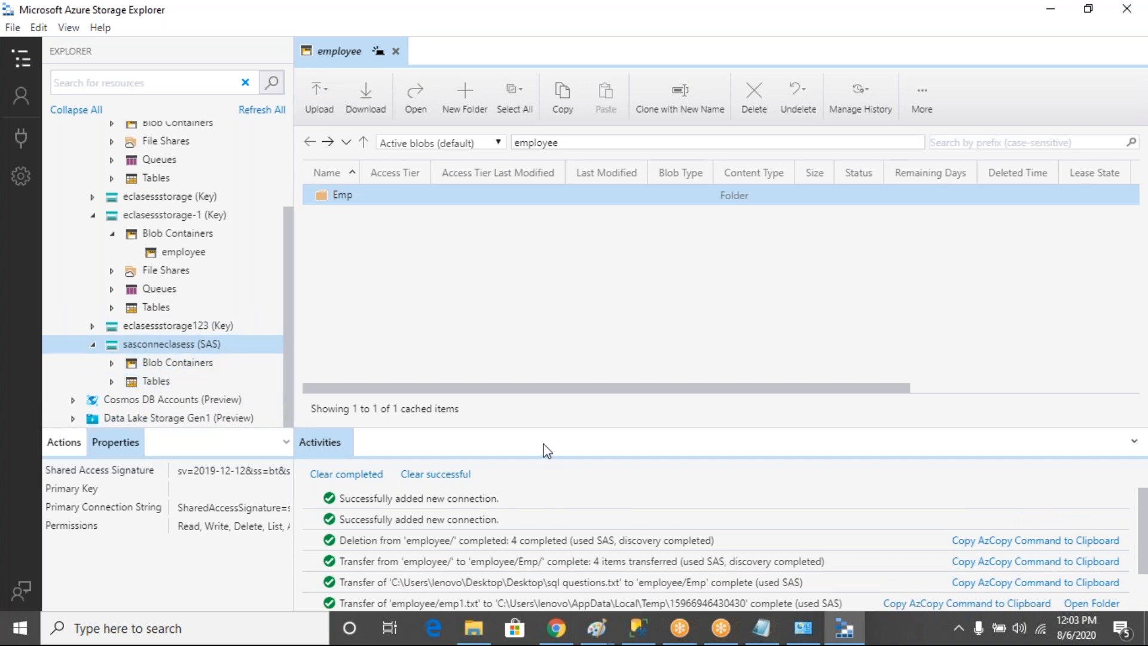
Switch to Notepad and append "---storage mode level can restrict---set" to the Shared Access Signature heading.
{"action": "left_click", "coordinate": [759, 632]}
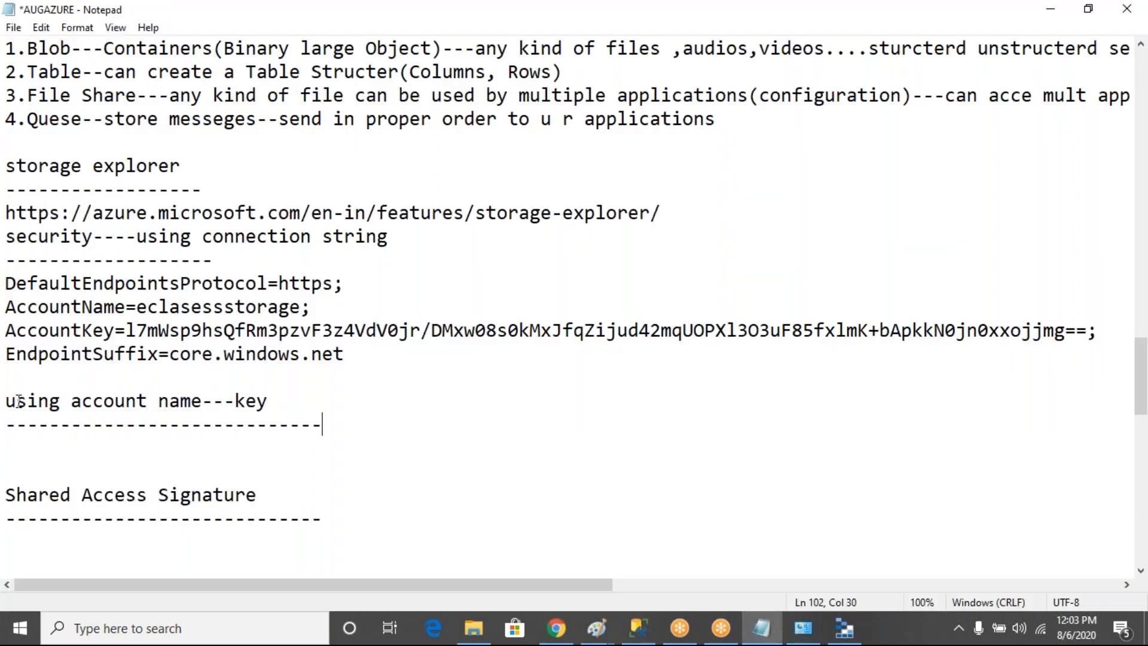
{"action": "left_click", "coordinate": [265, 401]}
{"action": "left_click_drag", "start_coordinate": [36, 303], "coordinate": [224, 330]}
{"action": "left_click", "coordinate": [18, 478]}
{"action": "left_click_drag", "start_coordinate": [6, 495], "coordinate": [197, 504]}
{"action": "left_click", "coordinate": [278, 495]}
{"action": "type", "text": "---stora"}
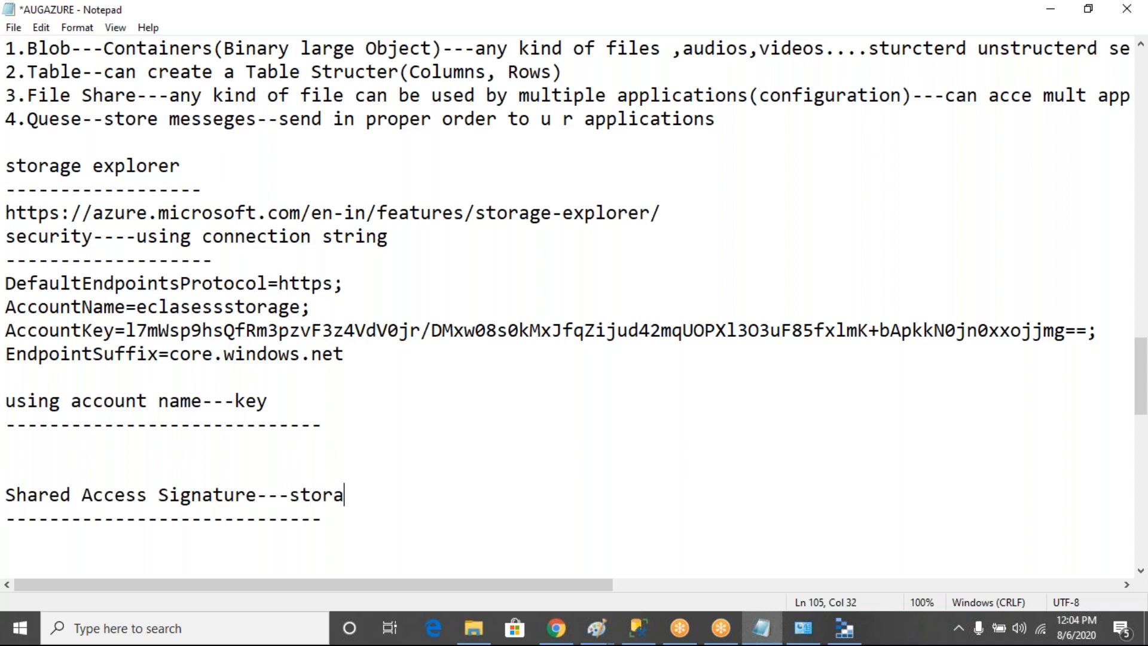
{"action": "type", "text": "ge mode "}
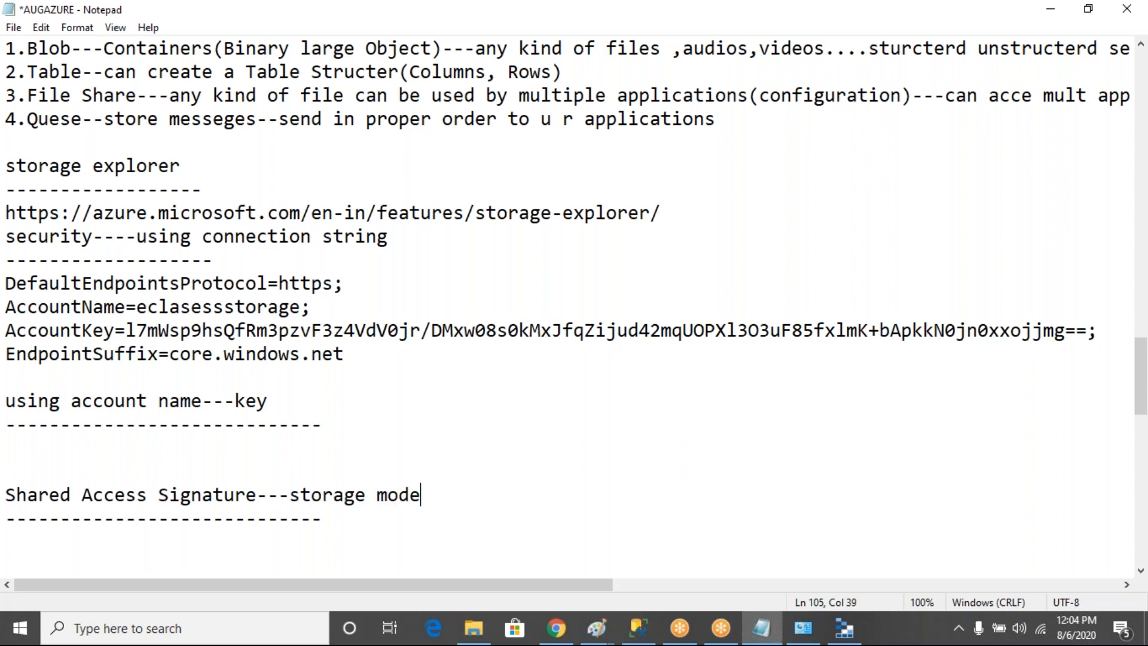
{"action": "type", "text": "level can re"}
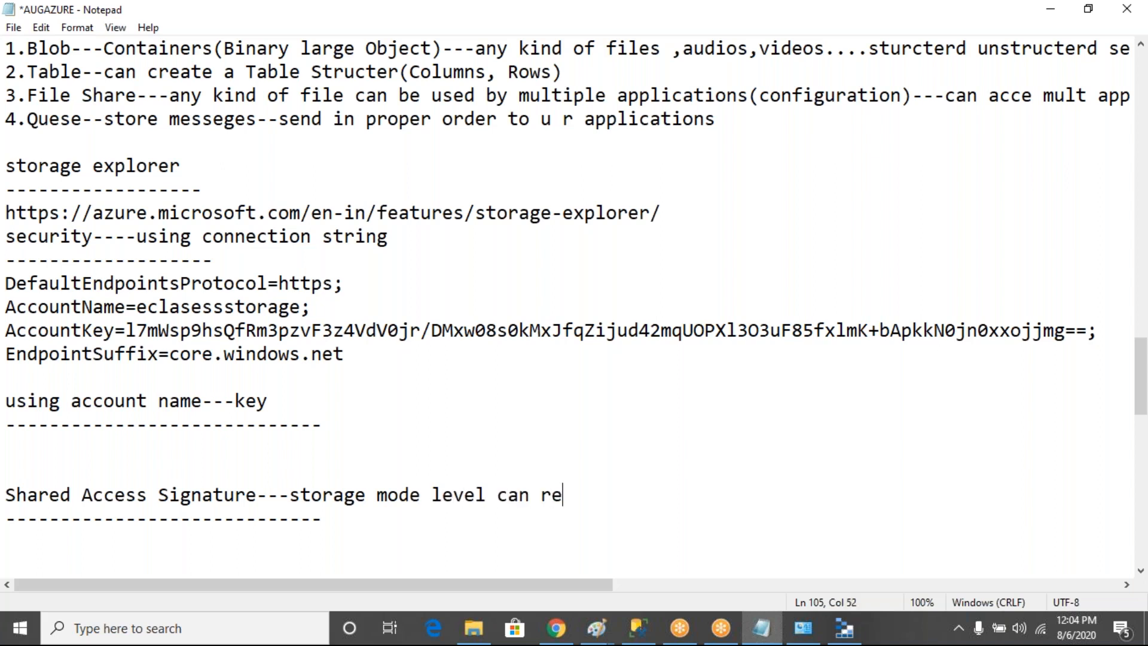
{"action": "type", "text": "strict---set"}
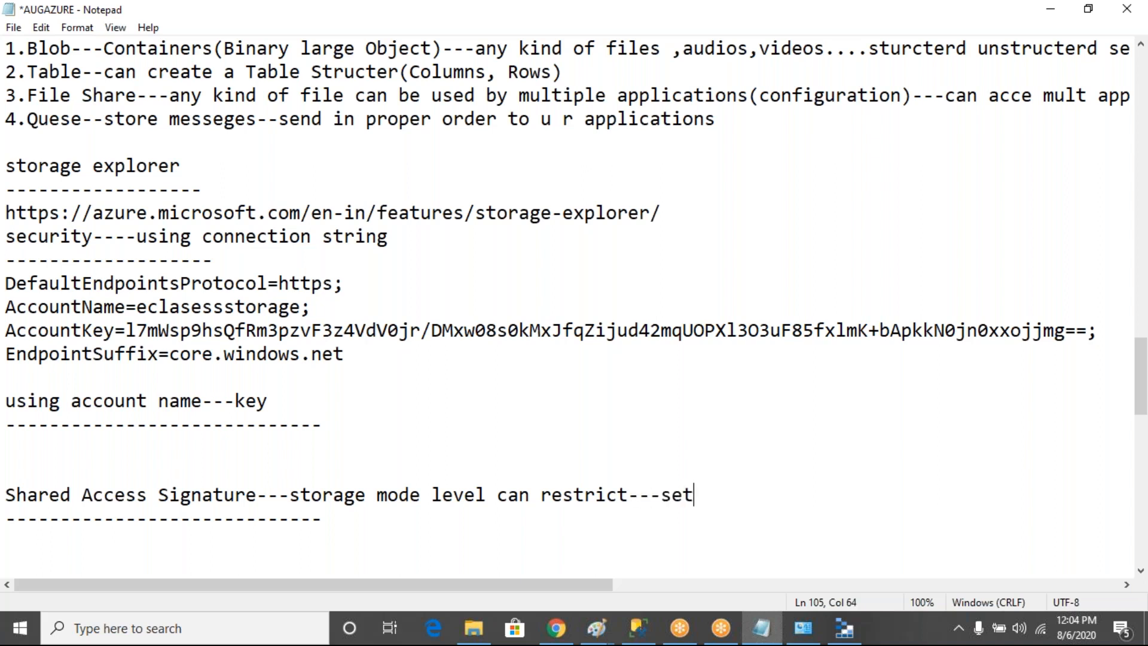
Complete the Shared Access Signature line with "expiration date for key".
{"action": "type", "text": " expira"}
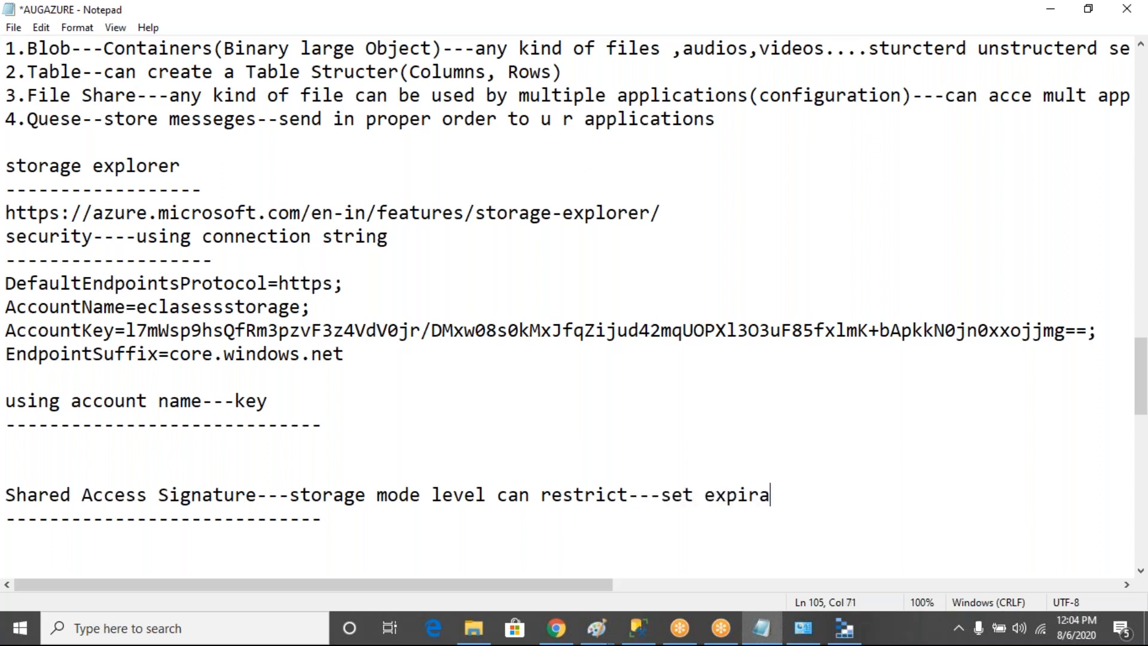
{"action": "type", "text": "tion dayte"}
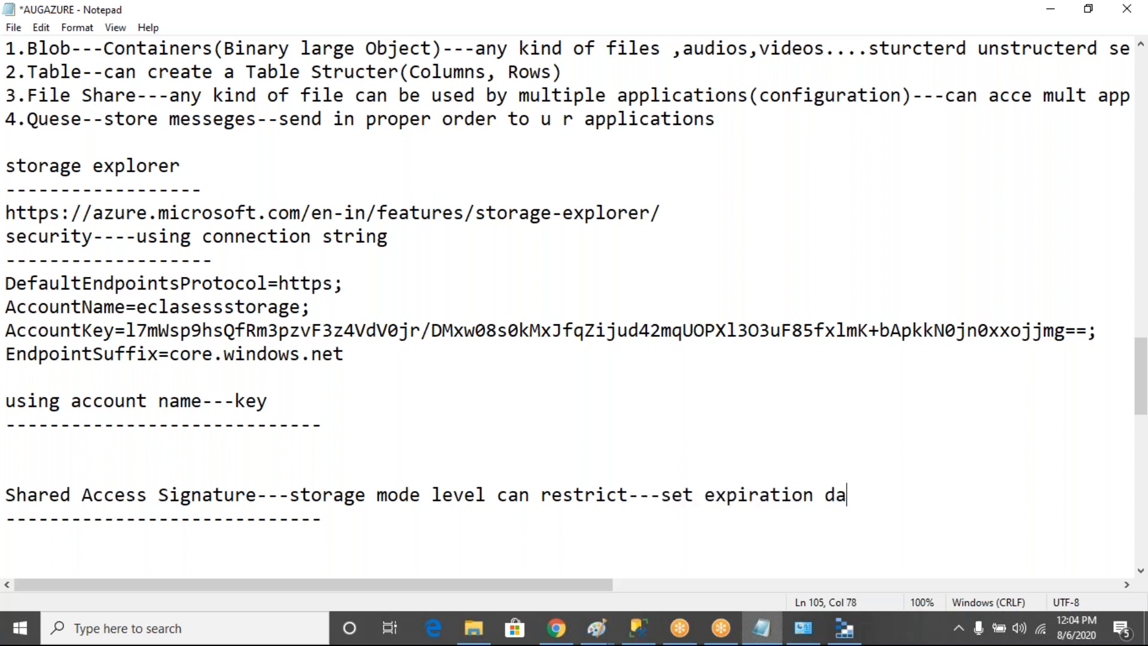
{"action": "key", "text": "BackSpace"}
{"action": "key", "text": "BackSpace"}
{"action": "key", "text": "BackSpace"}
{"action": "key", "text": "BackSpace"}
{"action": "type", "text": "te for key"}
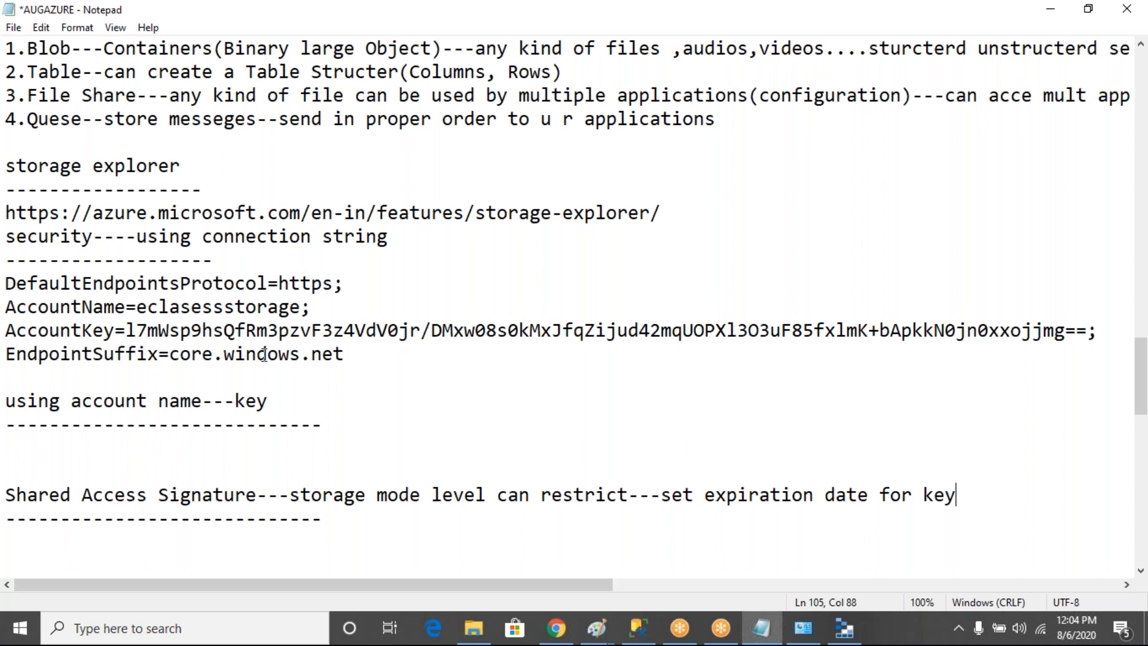
{"action": "left_click_drag", "start_coordinate": [321, 401], "coordinate": [5, 400]}
{"action": "left_click_drag", "start_coordinate": [355, 330], "coordinate": [5, 306]}
{"action": "left_click_drag", "start_coordinate": [6, 476], "coordinate": [552, 543]}
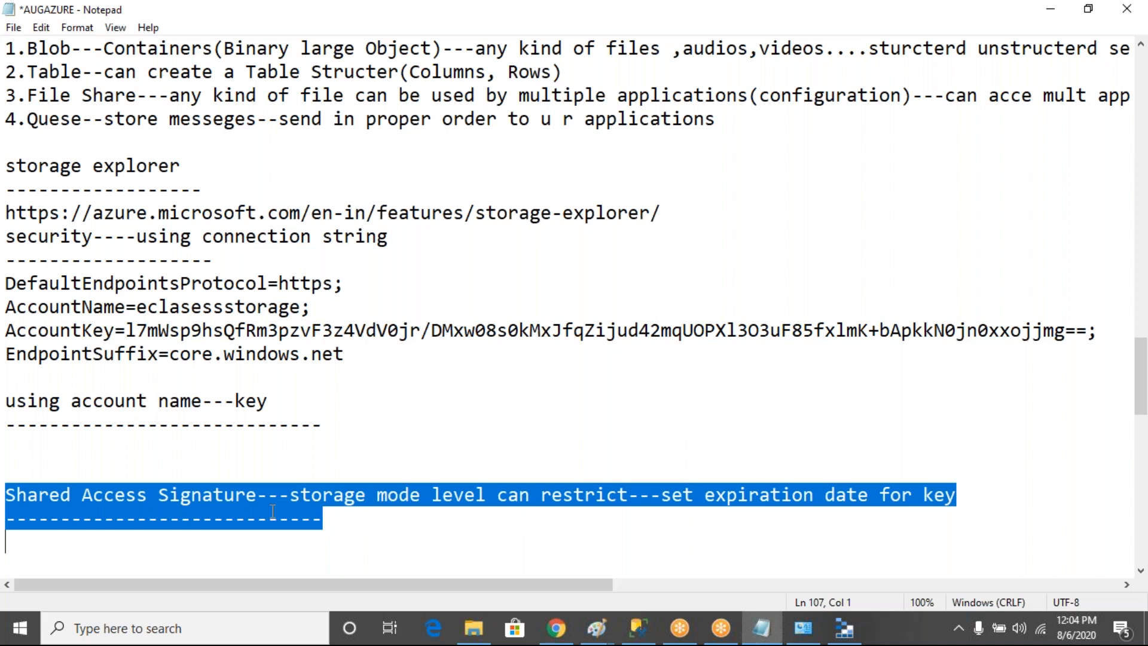
{"action": "left_click", "coordinate": [476, 533]}
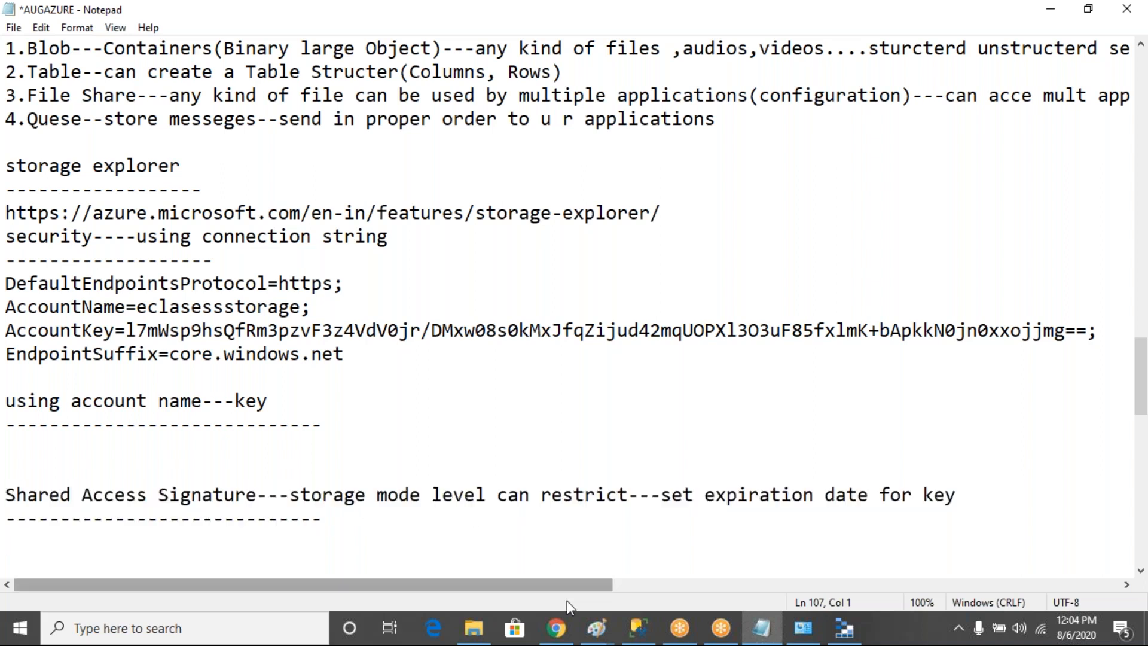
{"action": "left_click", "coordinate": [1038, 584]}
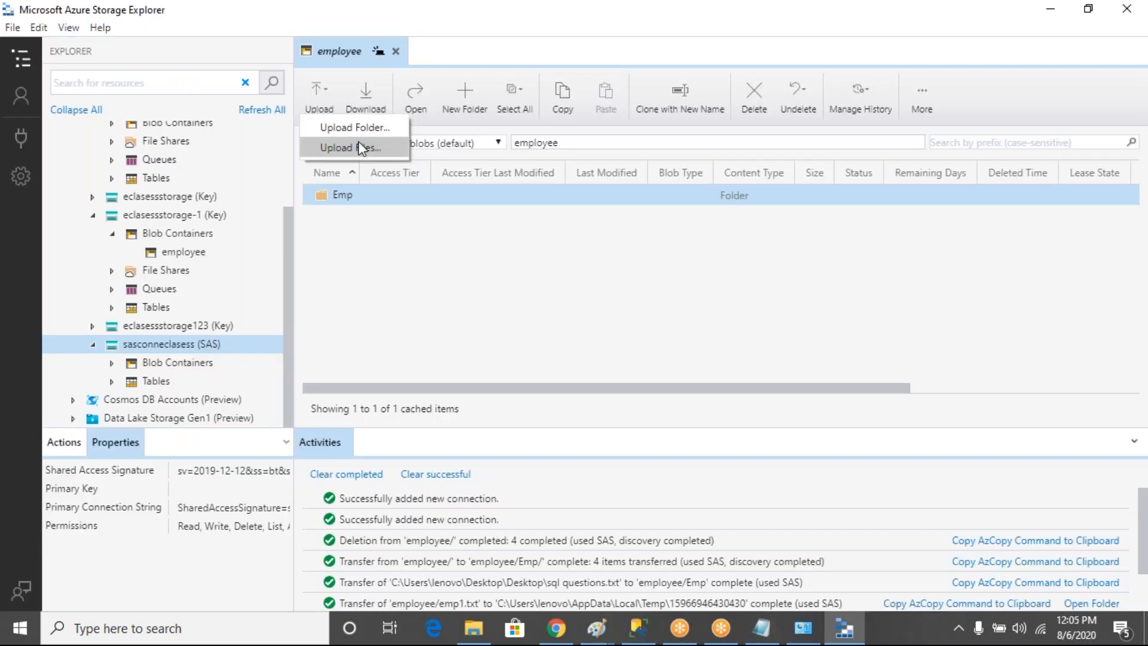
In Azure Storage Explorer, check the blob types offered for file uploads to the employee container, and cancel the upload.
{"action": "left_click", "coordinate": [358, 143]}
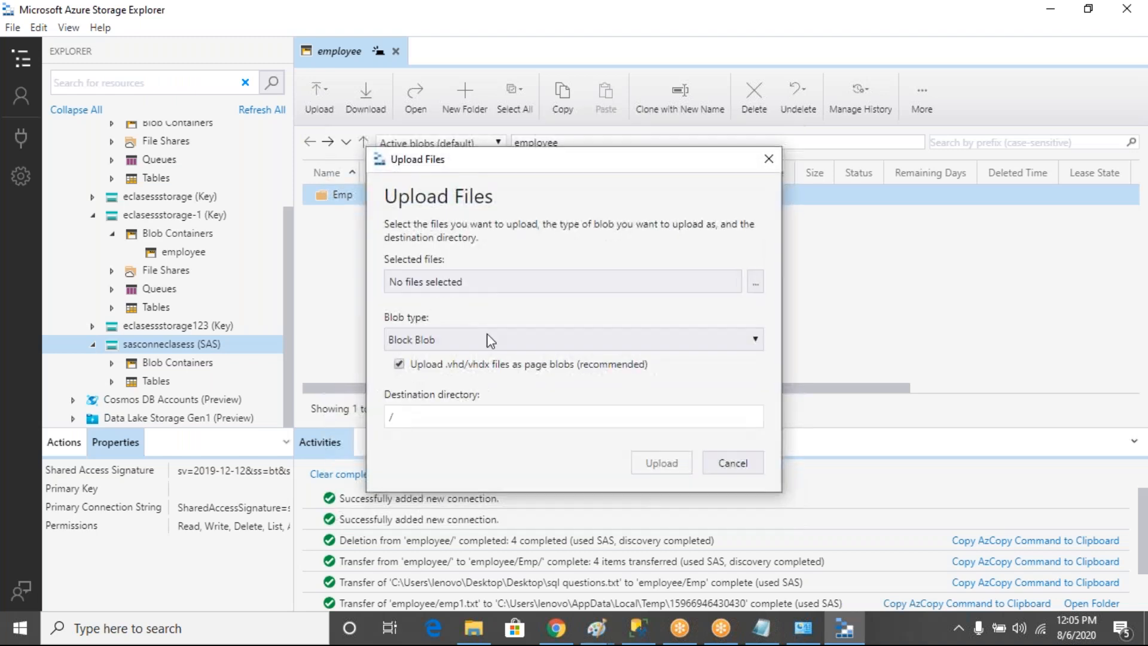
{"action": "left_click", "coordinate": [431, 341]}
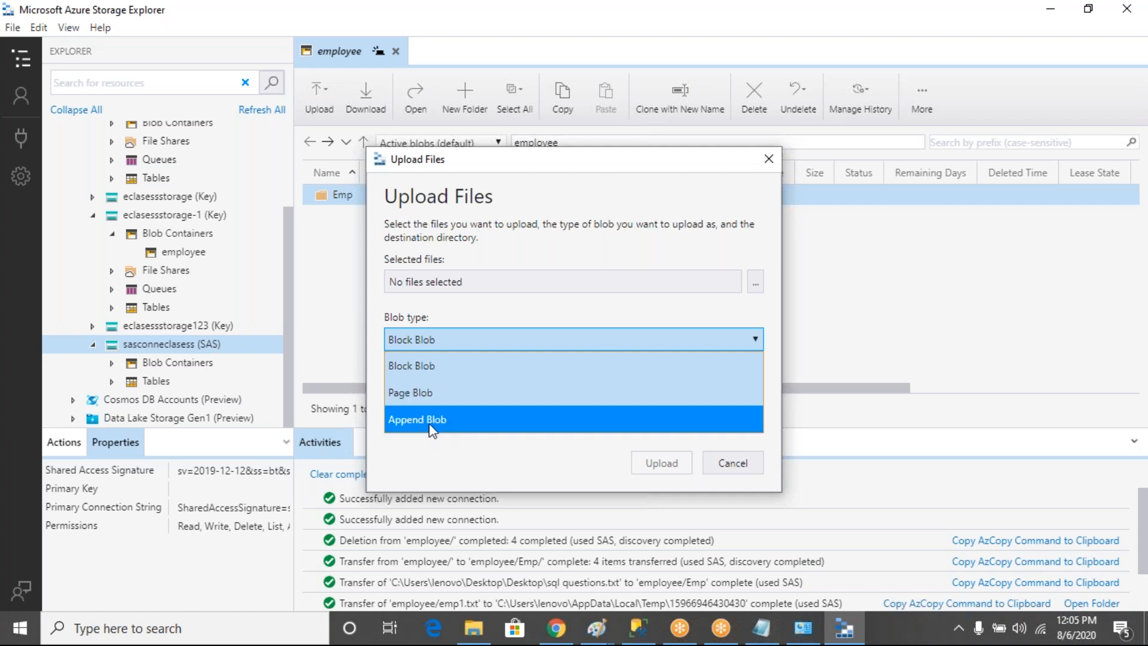
{"action": "left_click", "coordinate": [486, 455]}
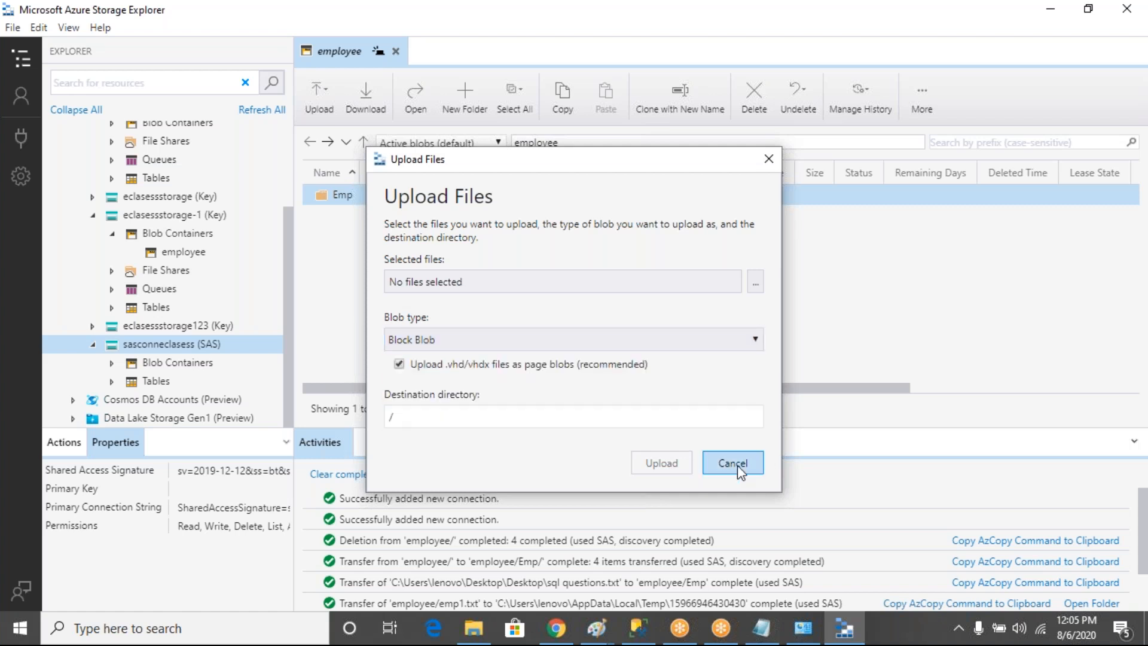
{"action": "left_click", "coordinate": [734, 464]}
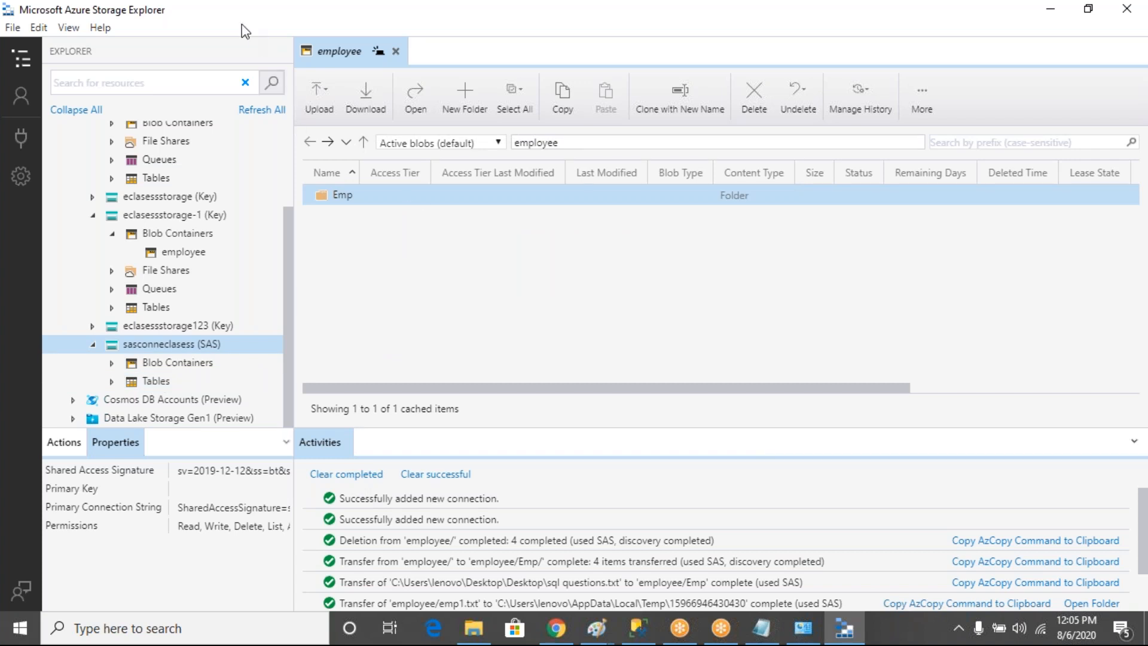
Close Azure Storage Explorer and return the Azure portal in Chrome to its home page.
{"action": "left_click_drag", "start_coordinate": [241, 8], "coordinate": [246, 173]}
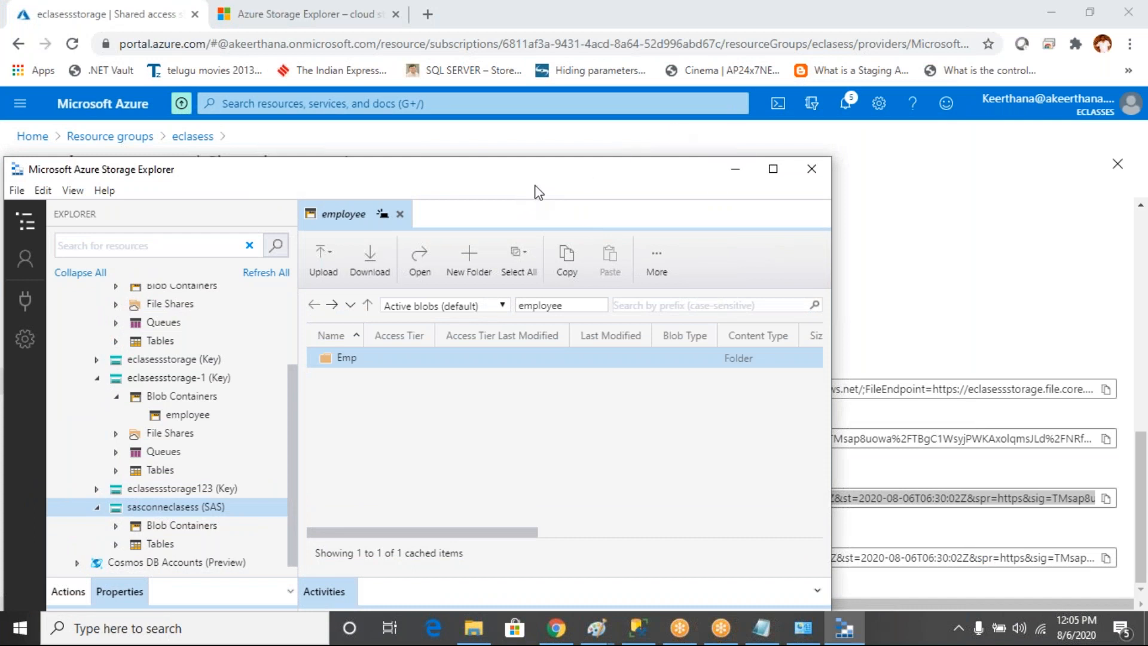
{"action": "left_click_drag", "start_coordinate": [554, 180], "coordinate": [679, 172]}
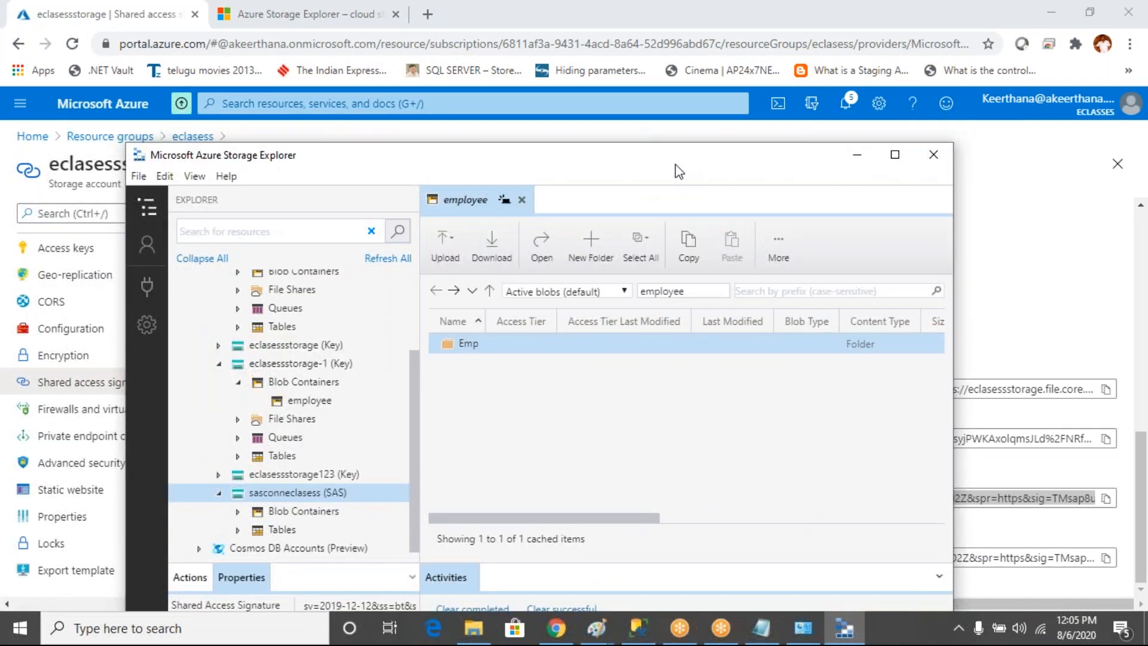
{"action": "left_click", "coordinate": [930, 154]}
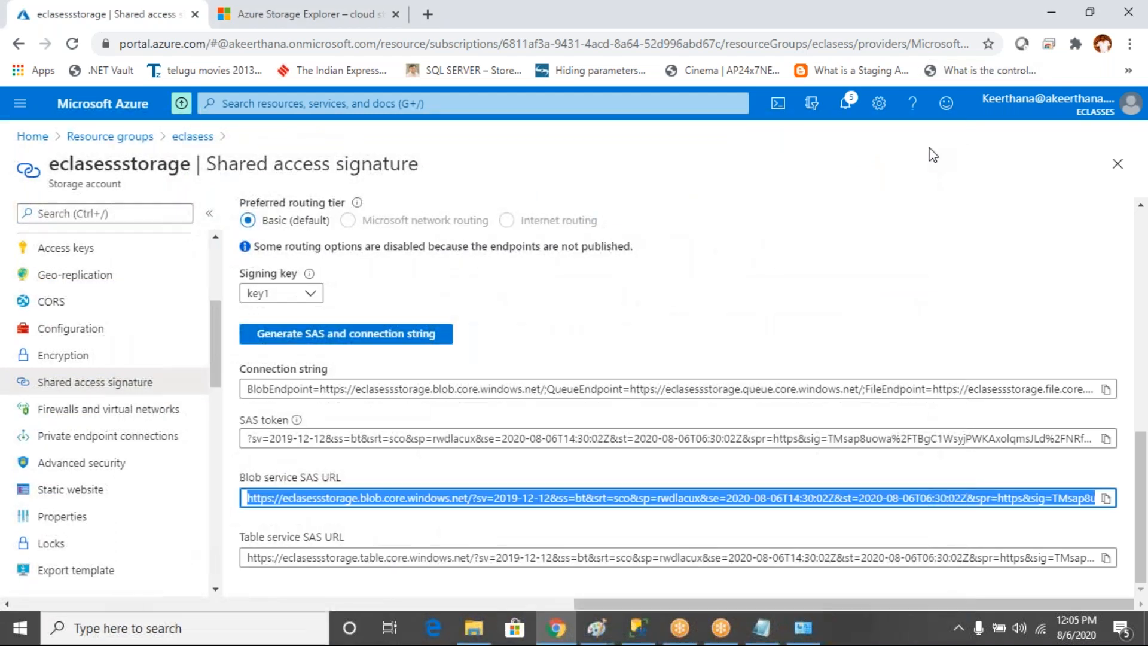
{"action": "left_click", "coordinate": [33, 137]}
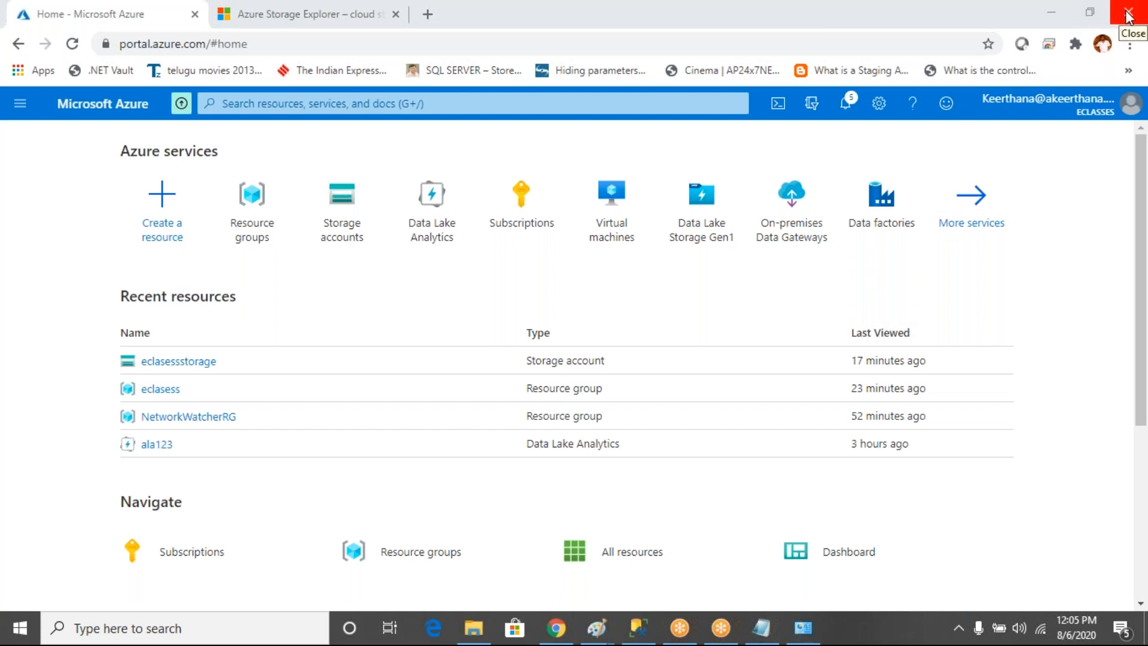
Minimize Chrome and close the notes in Notepad, saving the changes to AUGAZURE.txt.
{"action": "left_click", "coordinate": [1056, 11]}
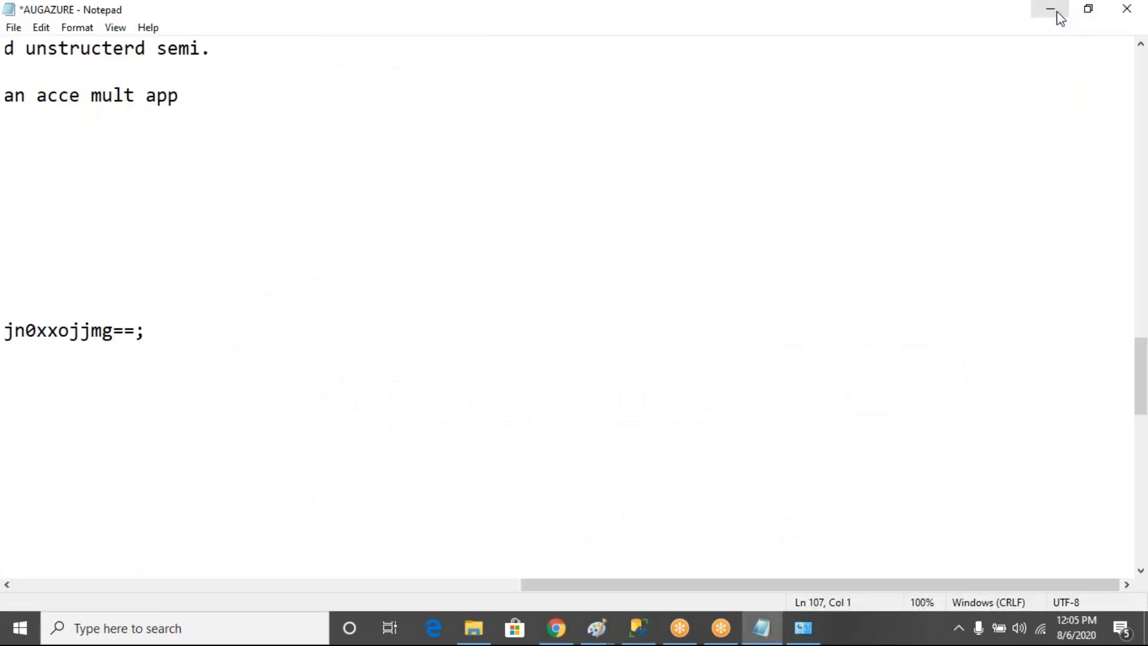
{"action": "left_click", "coordinate": [1127, 11]}
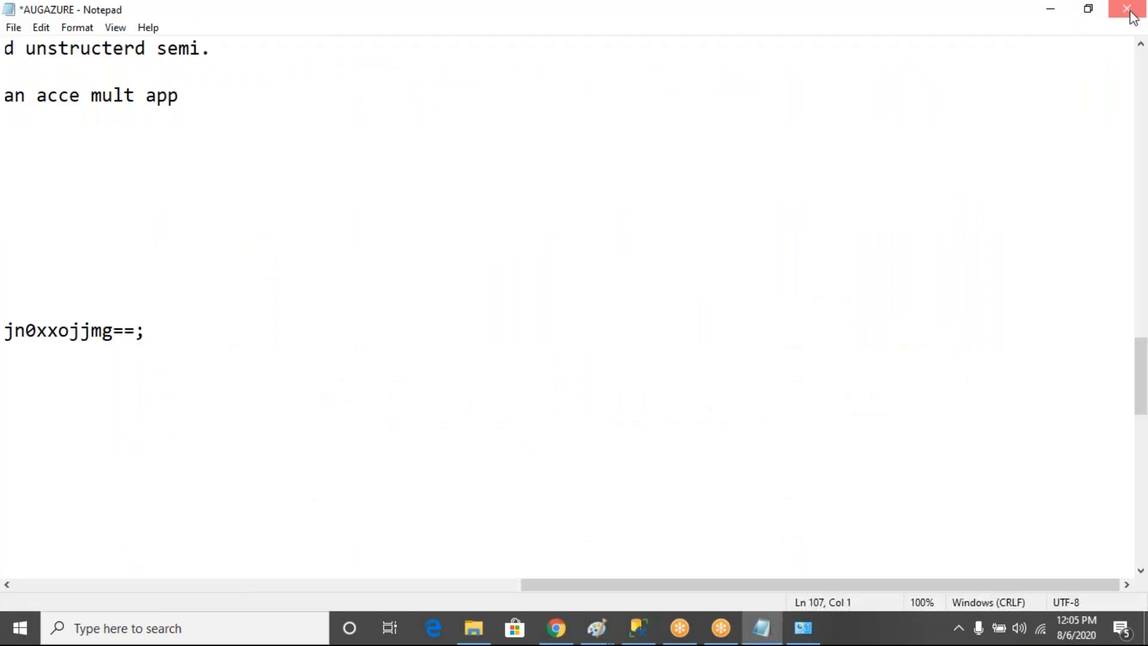
{"action": "left_click", "coordinate": [526, 323]}
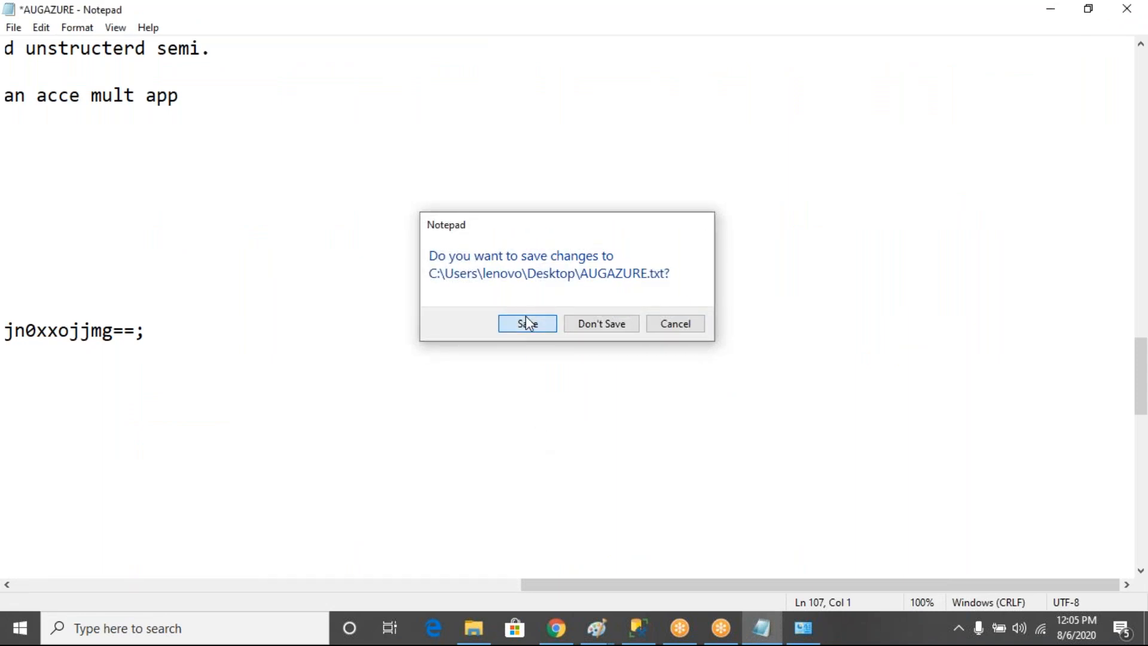